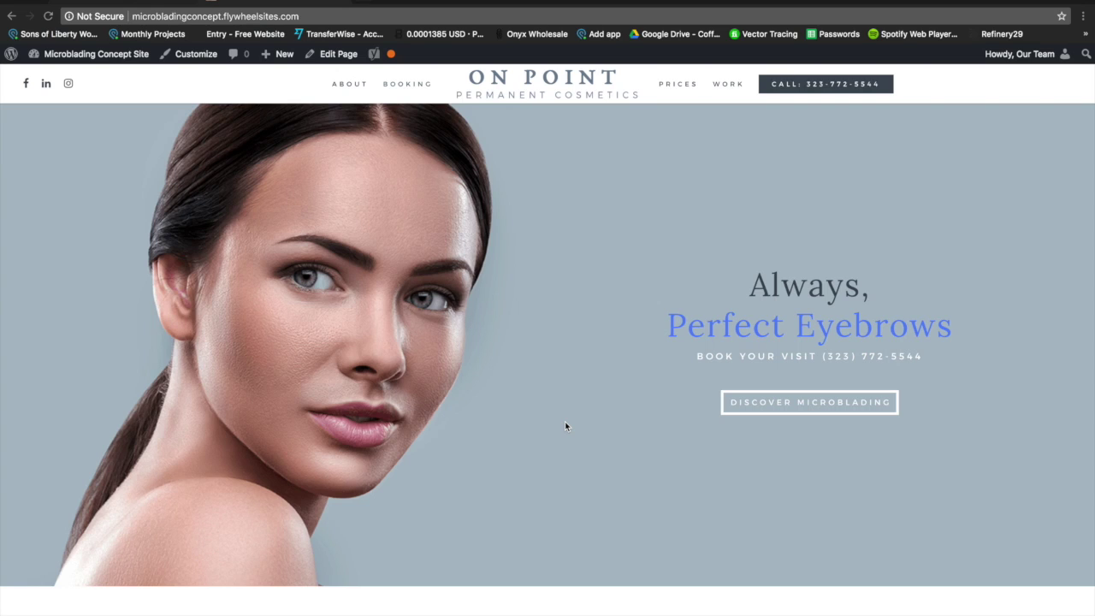
Step: Open the WordPress dashboard, view the list of all pages, and return to the live homepage
click(96, 57)
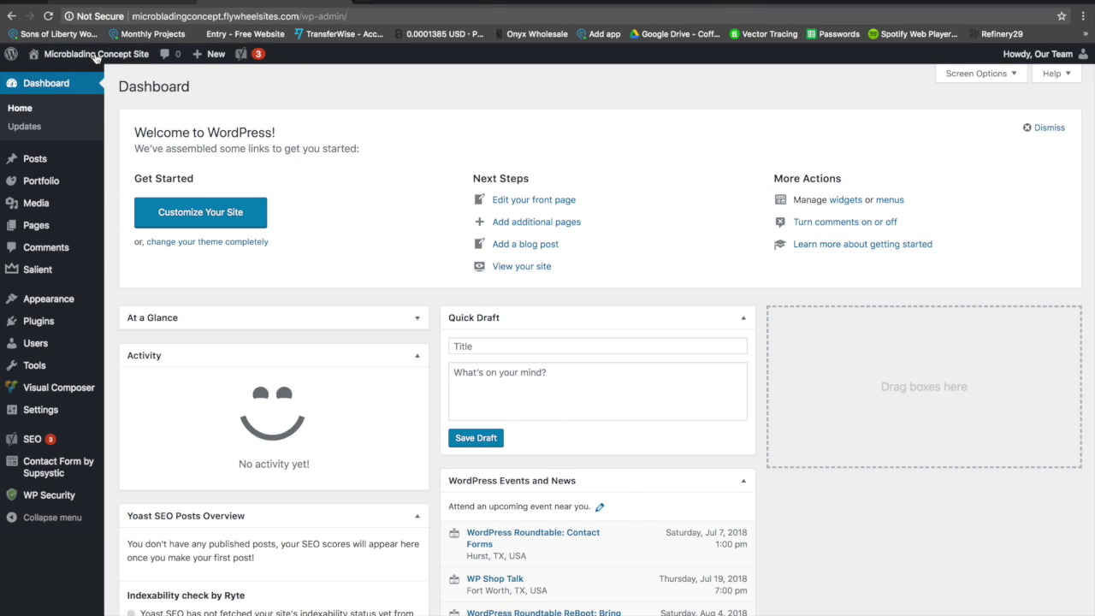
click(39, 226)
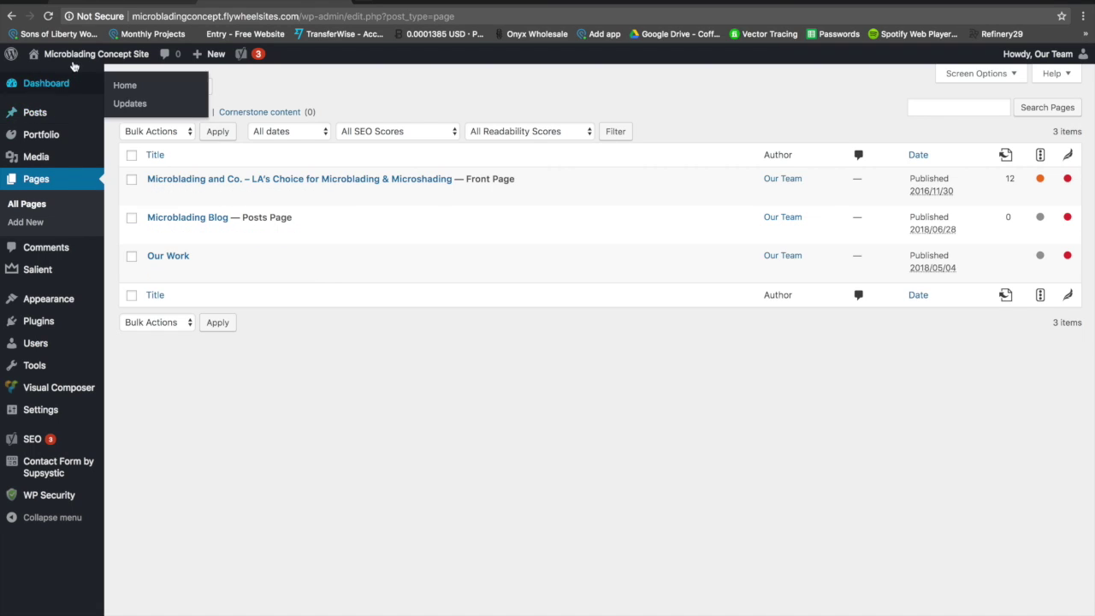
click(72, 59)
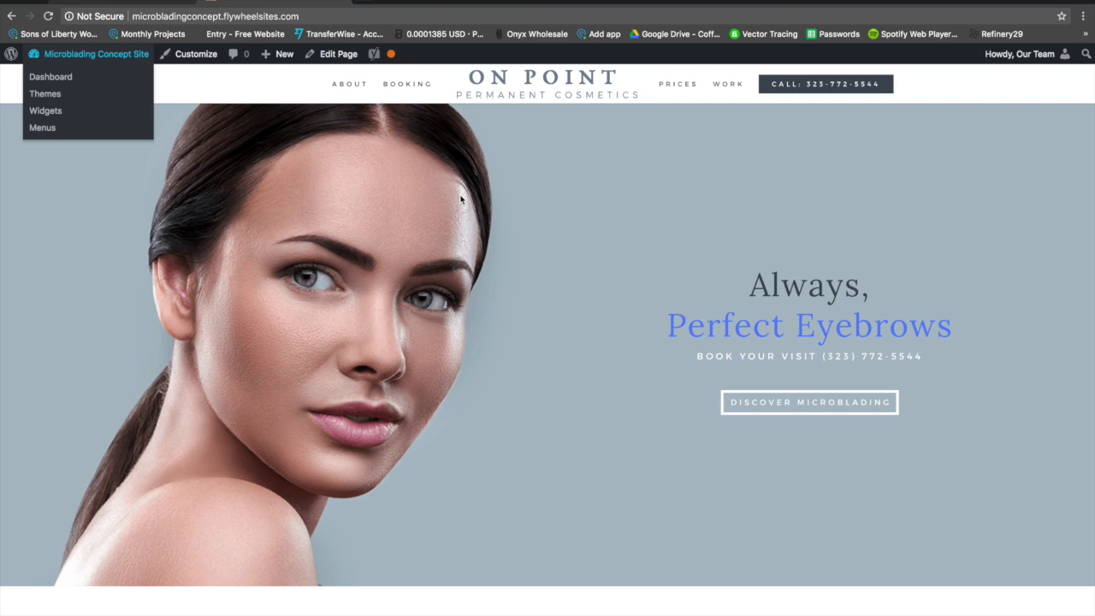
Step: Look through the live homepage's sections and open the site's gallery of work
scroll(460, 200, down, 10)
scroll(460, 199, down, 8)
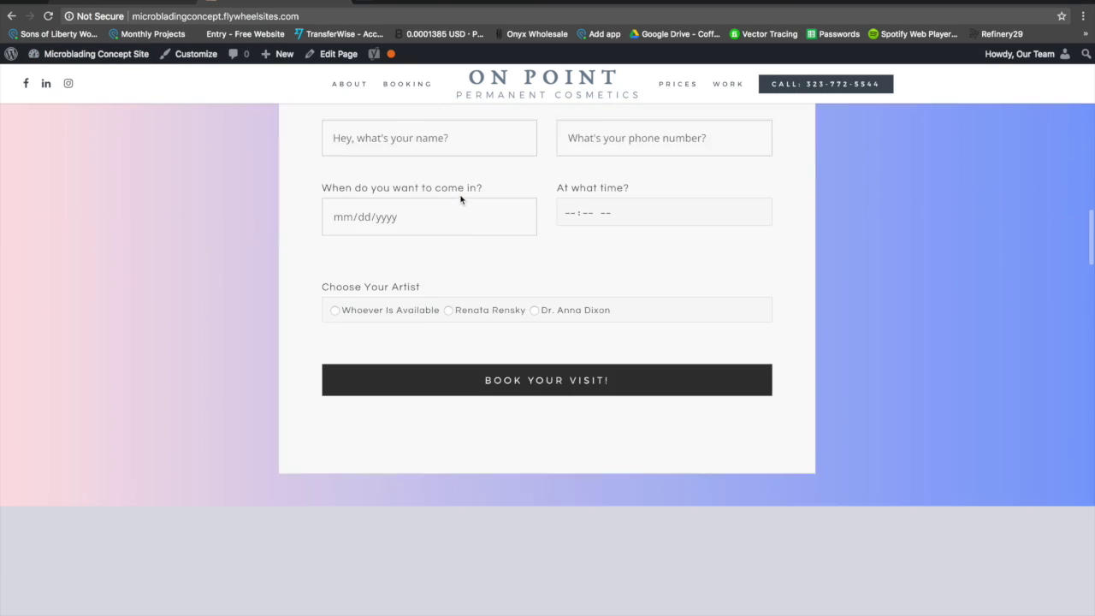
scroll(460, 199, up, 10)
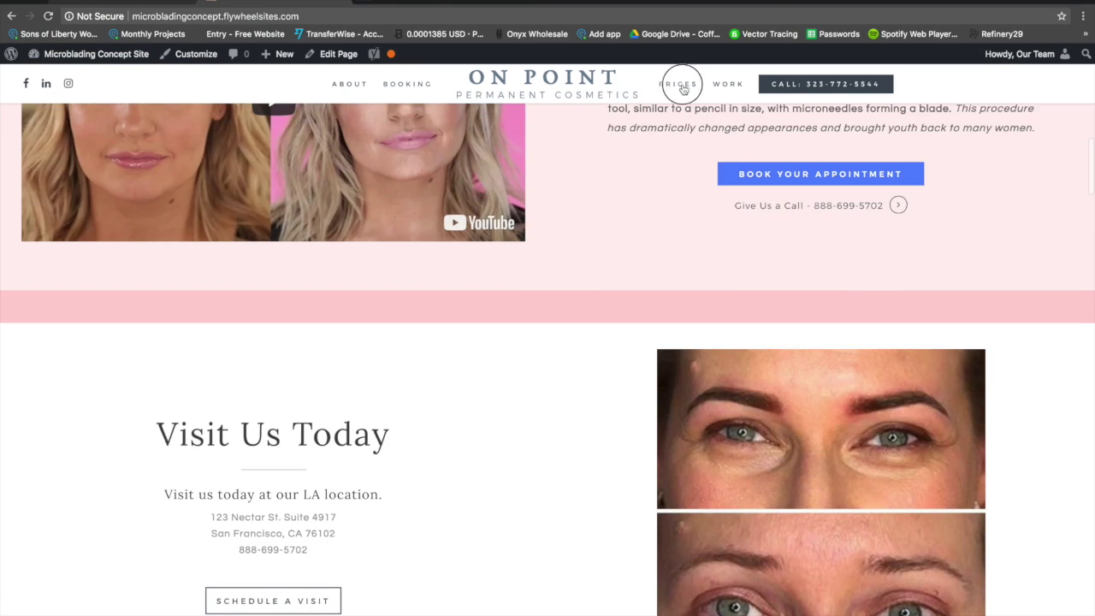
click(681, 84)
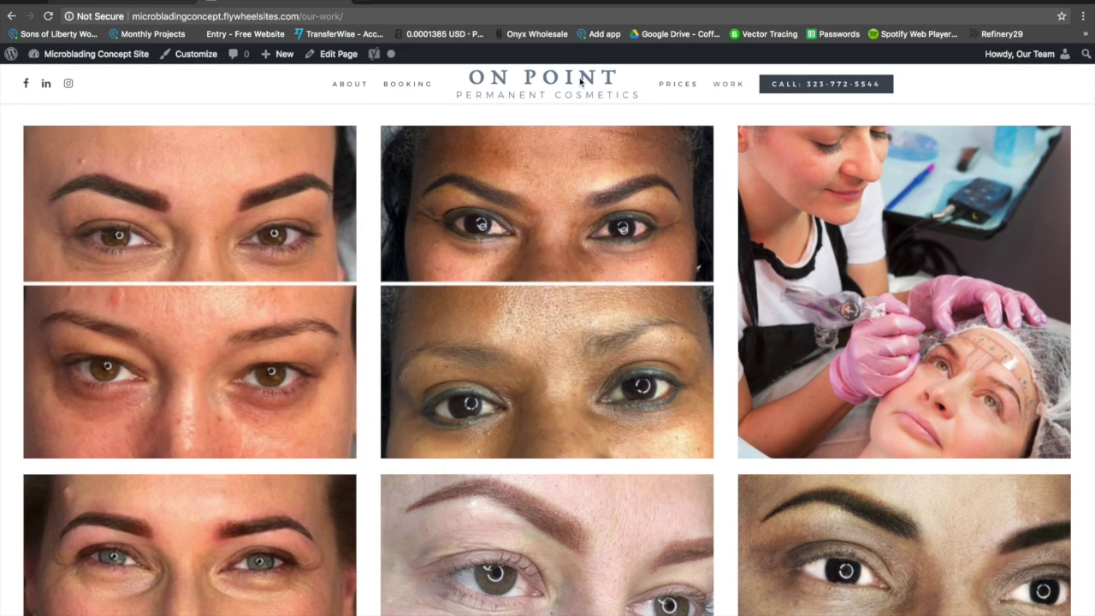
Step: Open the homepage for editing and look over its Visual Composer rows
click(335, 55)
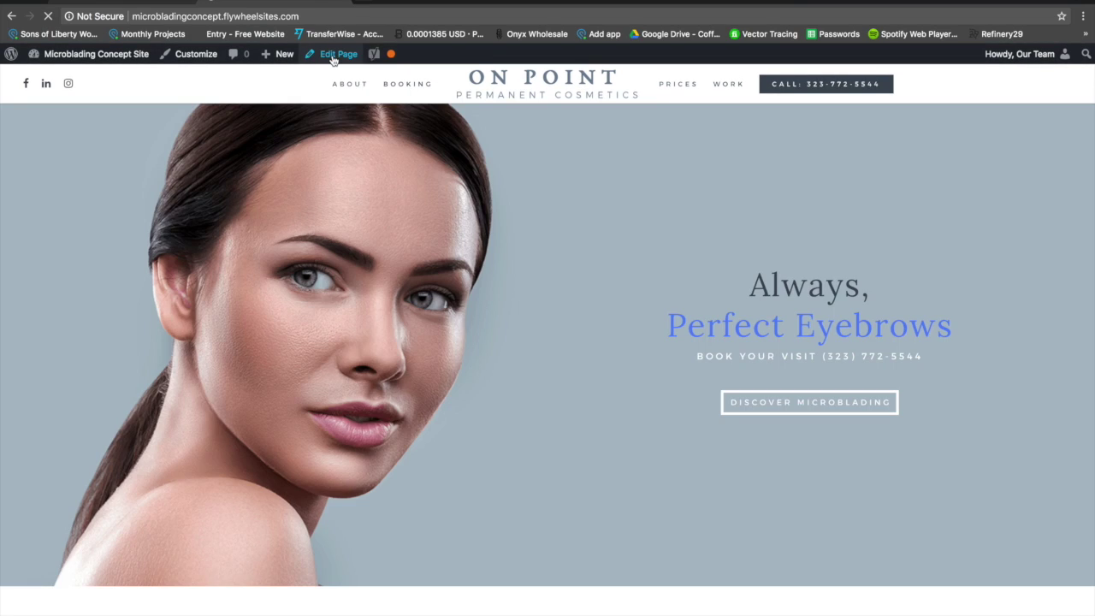
click(334, 57)
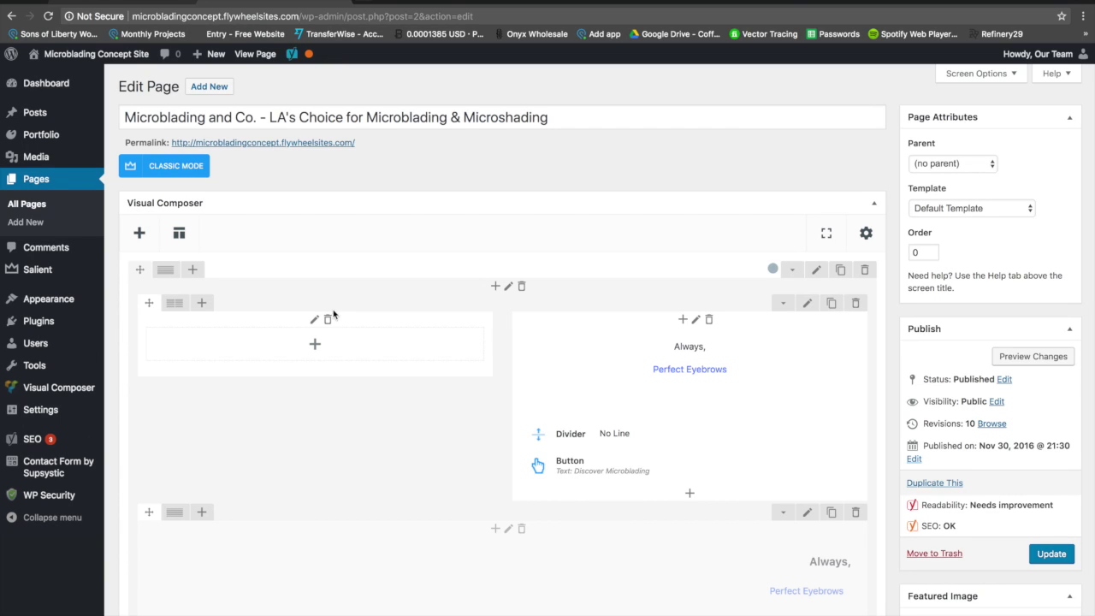
scroll(333, 313, down, 4)
scroll(334, 314, down, 2)
scroll(334, 315, up, 6)
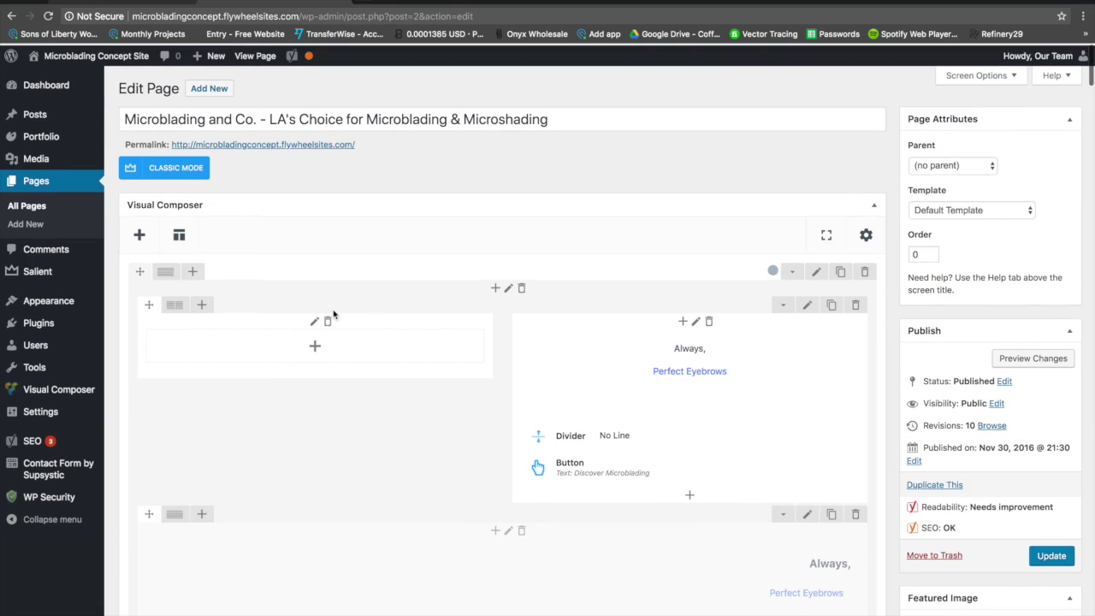
scroll(219, 353, down, 5)
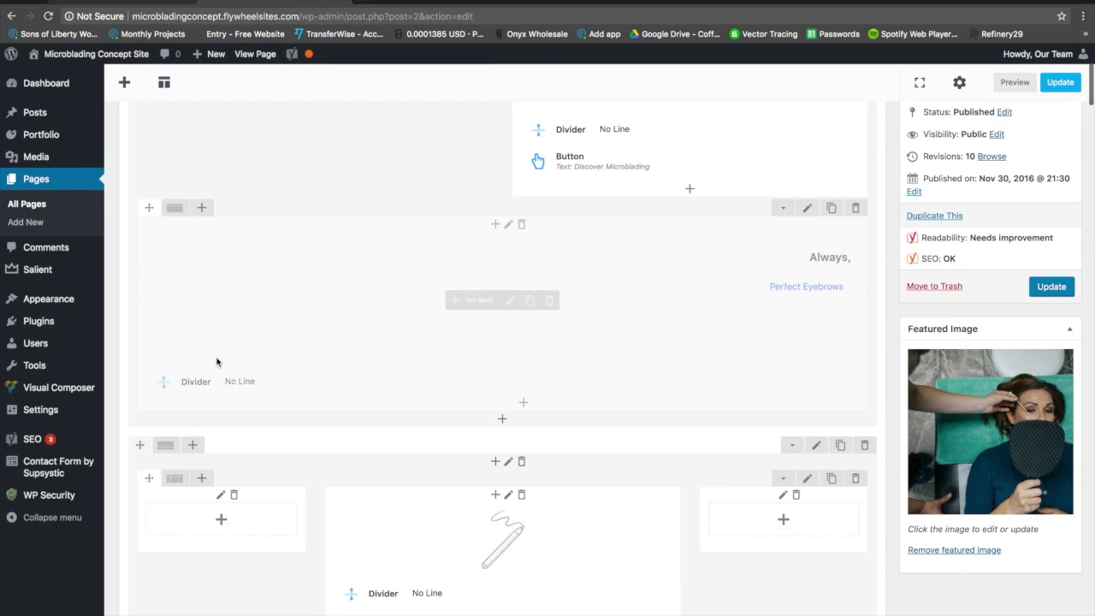
scroll(217, 362, up, 6)
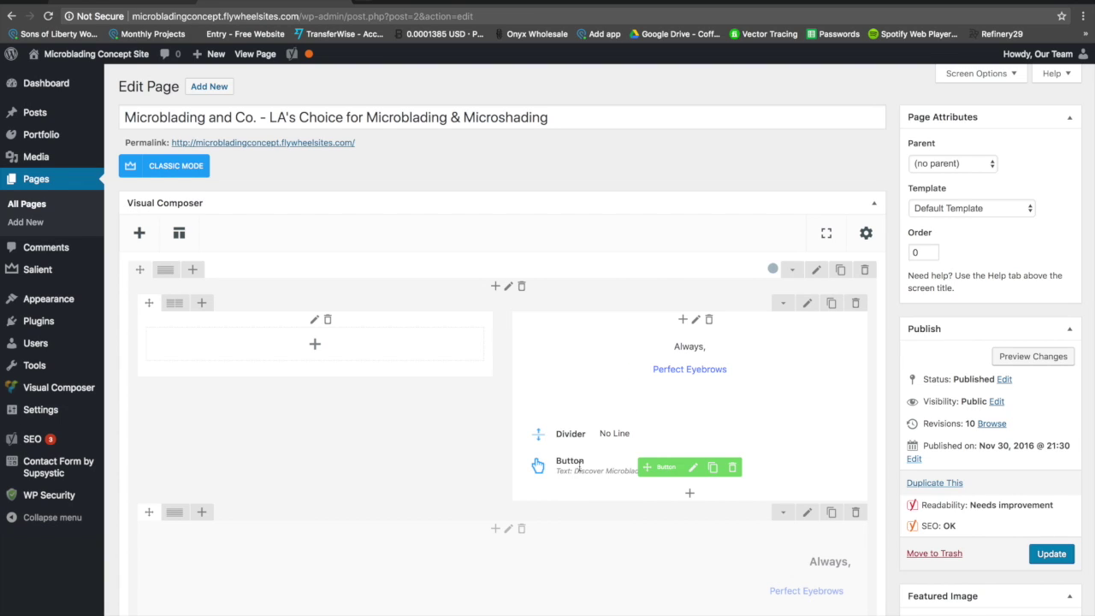
Step: Preview the homepage in a separate tab, look over its hero and following section, and return to the editor
click(1033, 357)
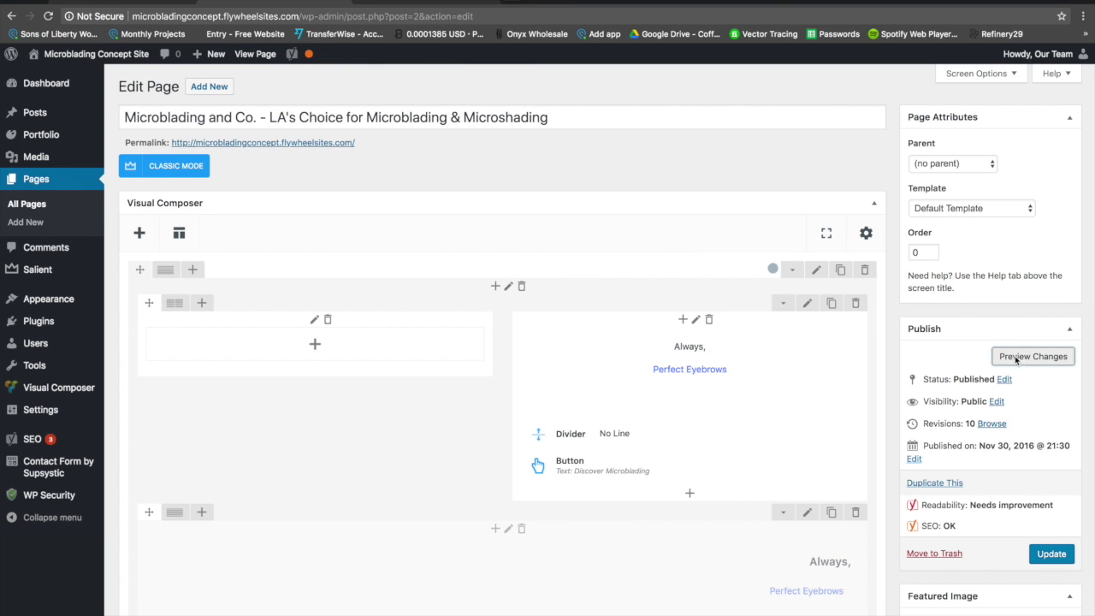
click(1022, 360)
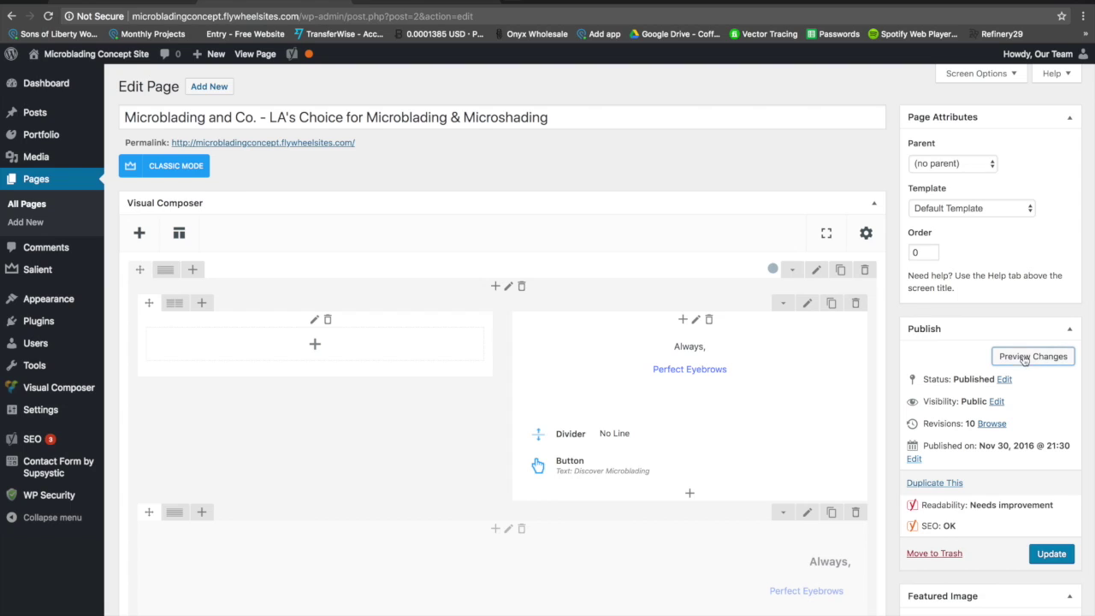
click(443, 4)
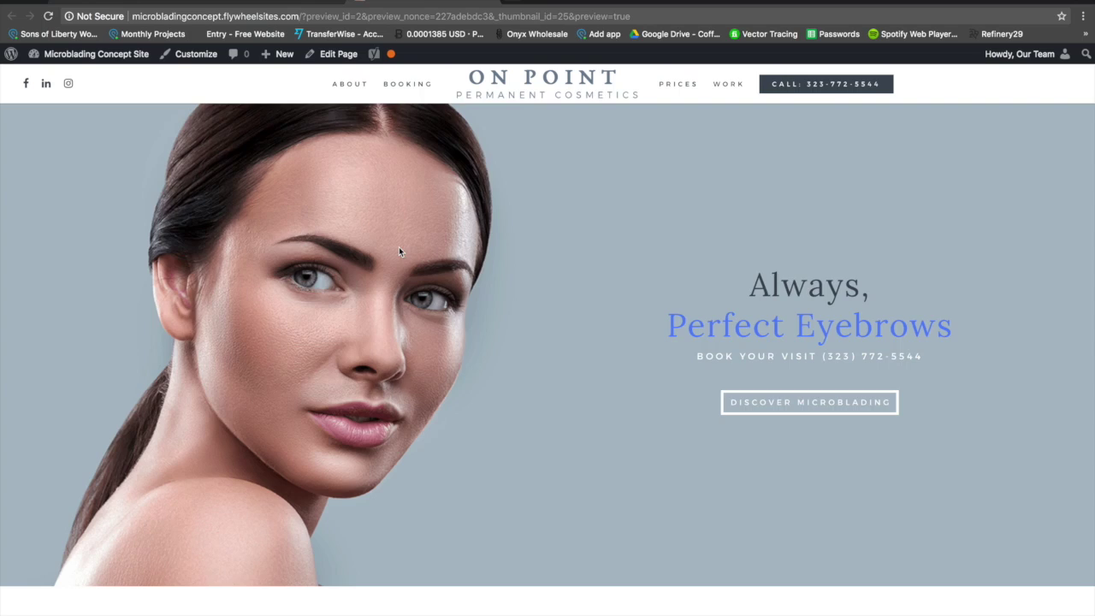
scroll(399, 248, down, 5)
scroll(398, 248, up, 5)
scroll(399, 247, down, 5)
scroll(399, 246, up, 5)
click(275, 3)
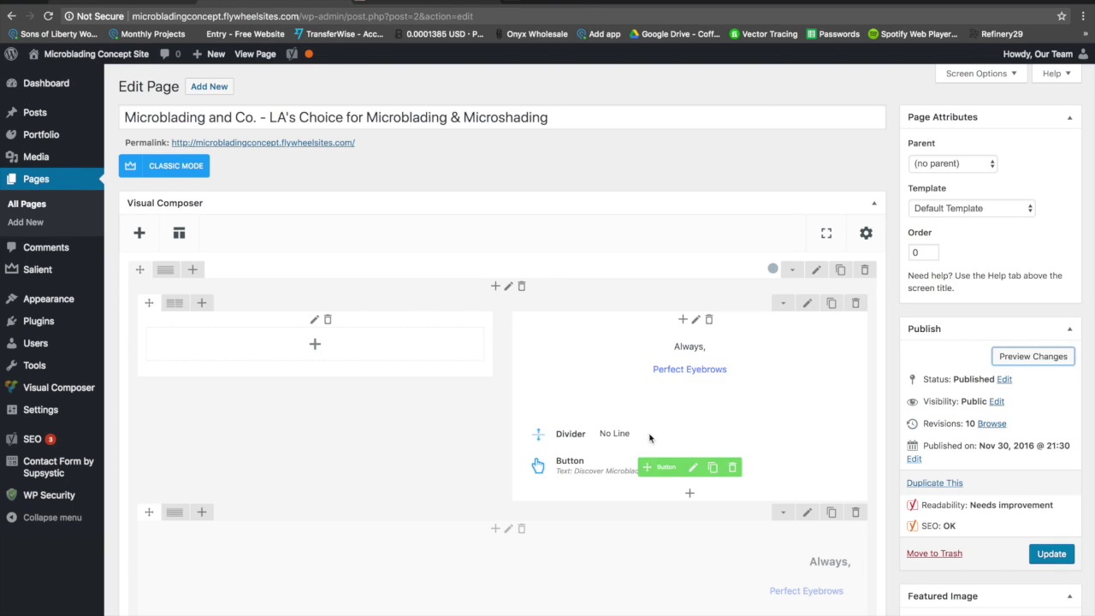
Step: Move the Discover Microblading button into the hero row's empty first column, check it in the preview, and return to the editor
scroll(612, 428, down, 3)
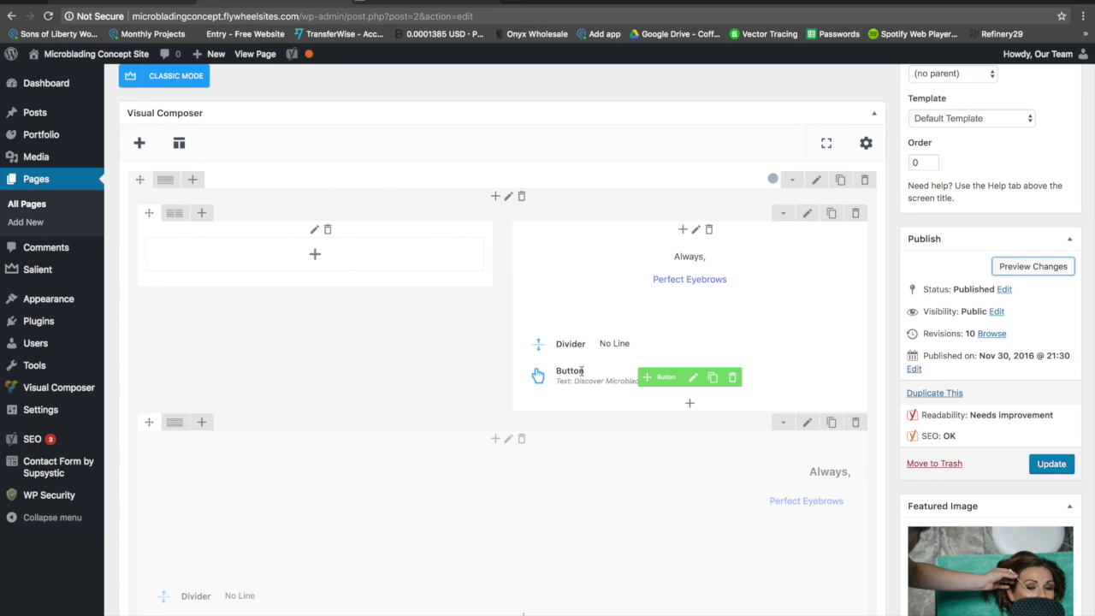
mouse_move(582, 372)
mouse_down()
mouse_move(596, 247)
mouse_move(591, 291)
mouse_move(357, 303)
mouse_move(326, 275)
mouse_up()
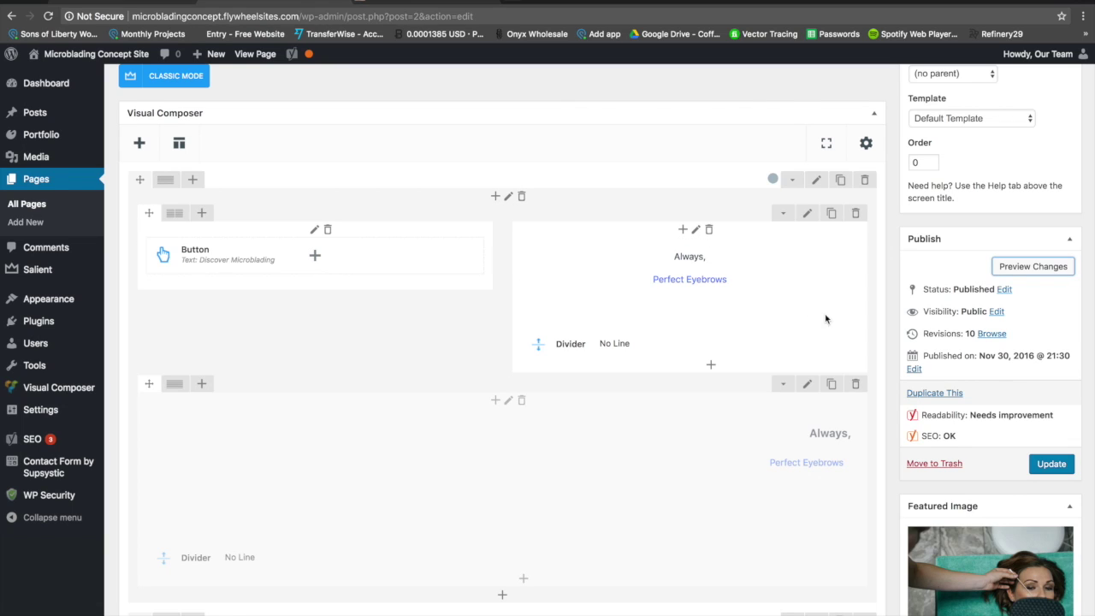
click(1025, 268)
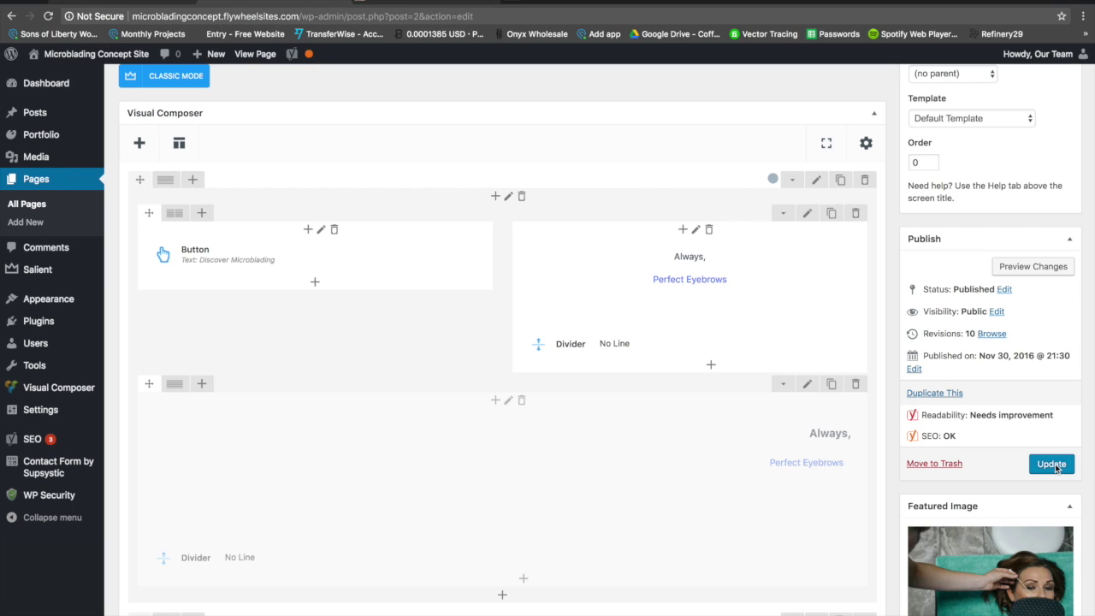
click(398, 1)
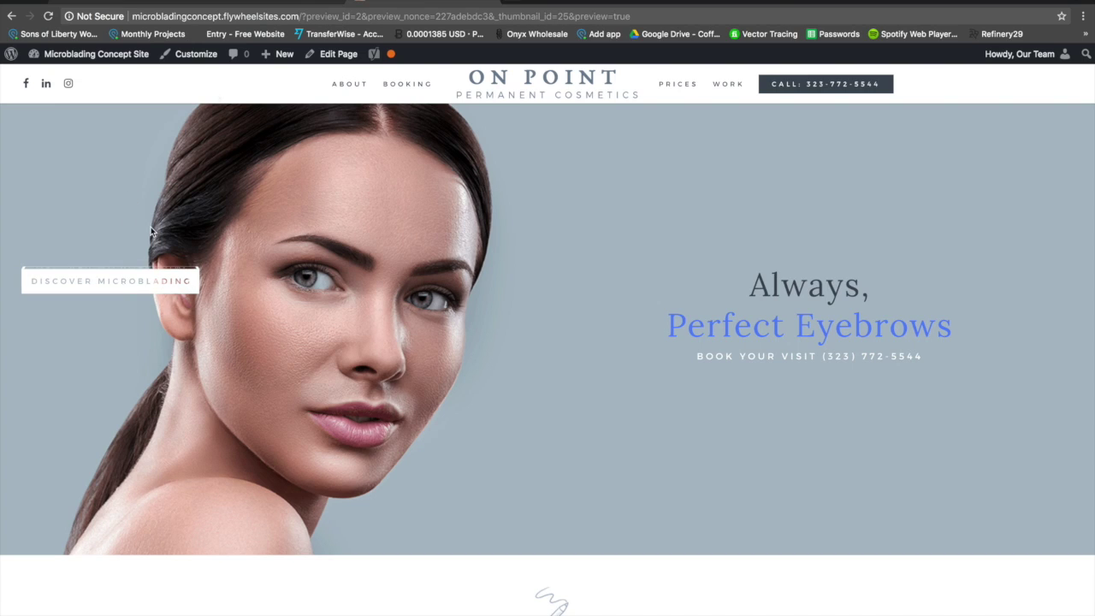
click(274, 4)
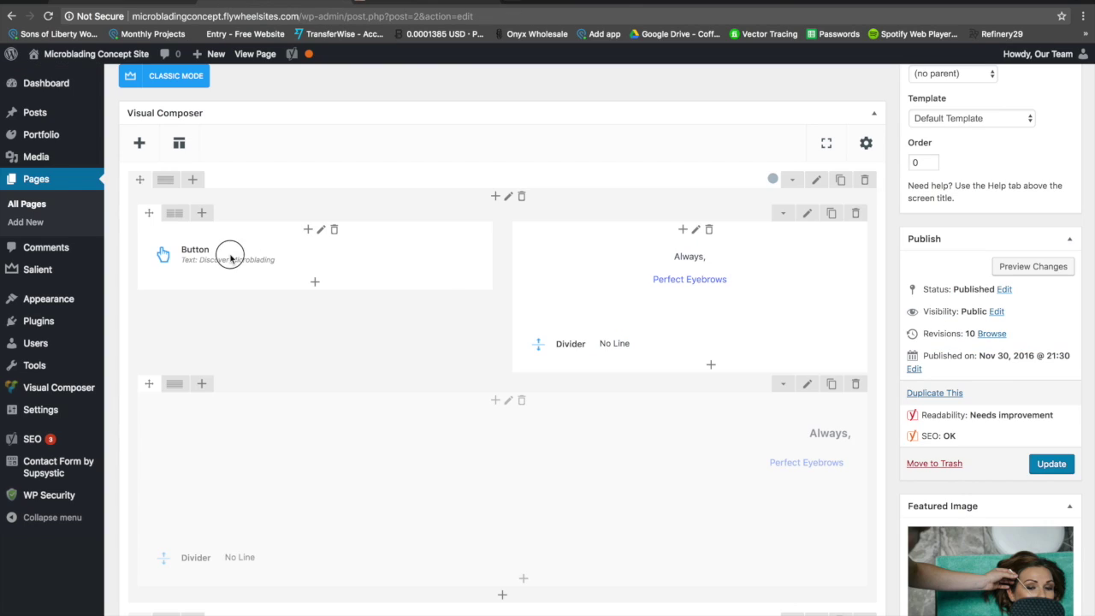
Step: Move the Discover Microblading button back under the Perfect Eyebrows text, above the divider
drag(591, 298, 598, 349)
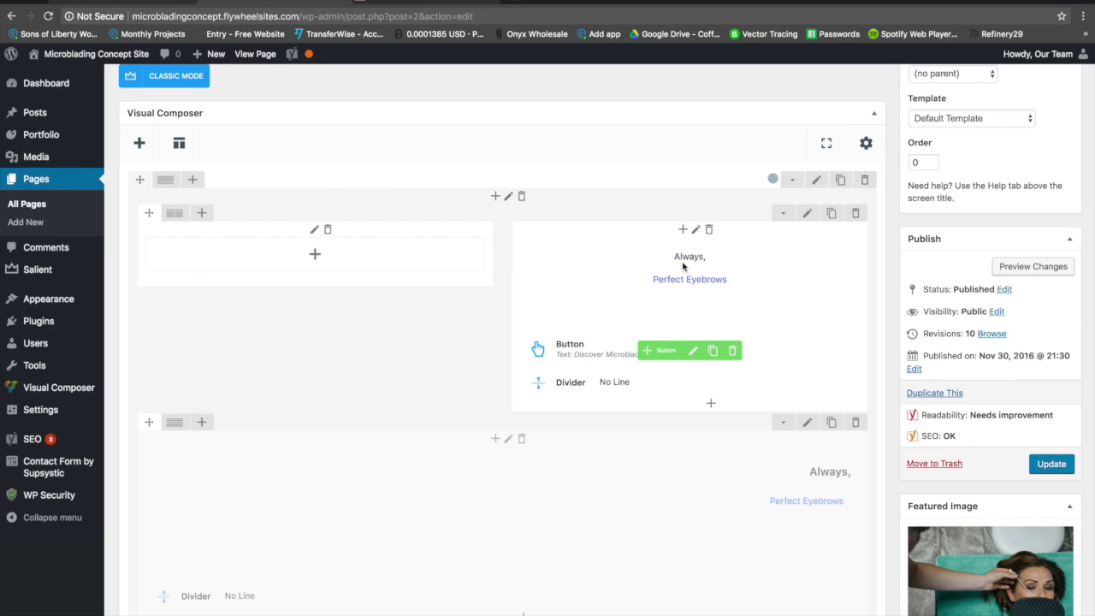
mouse_move(638, 273)
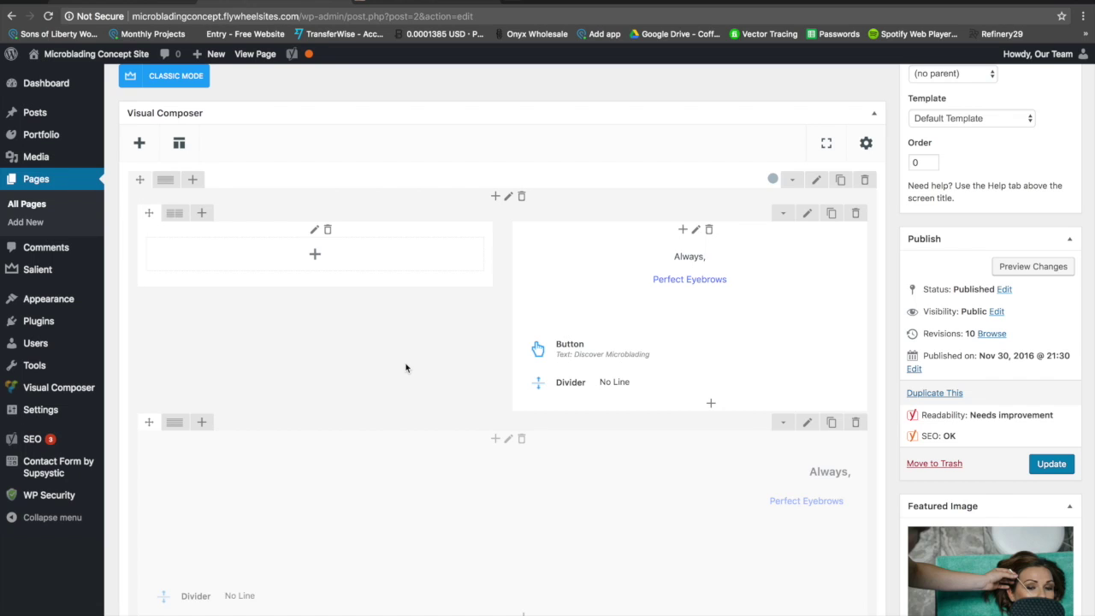
scroll(406, 368, down, 5)
scroll(406, 368, up, 3)
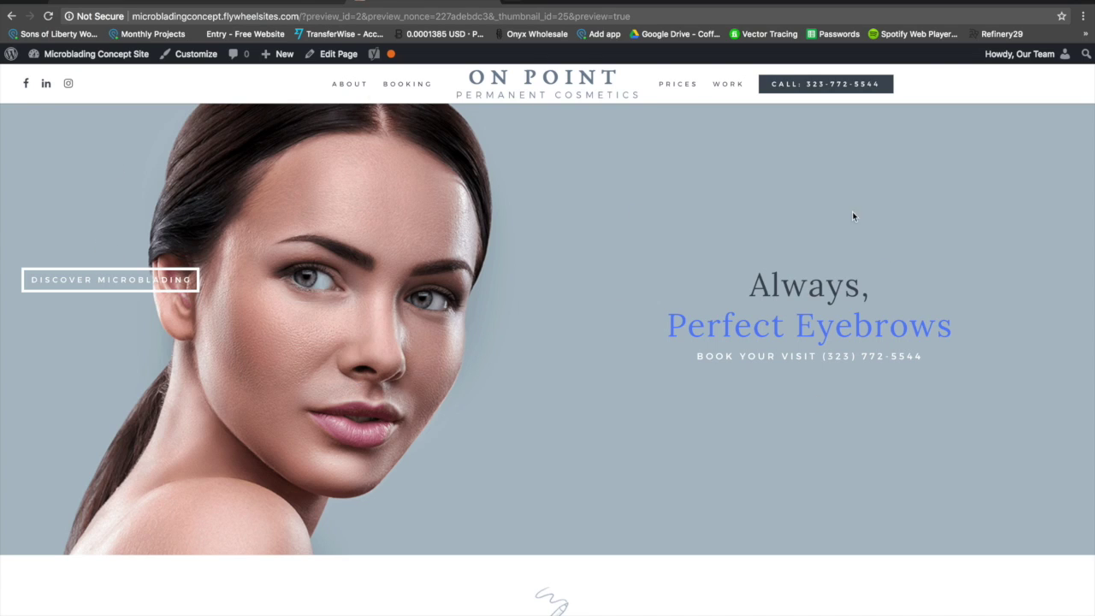
Step: Compare the hero and pencil sections in the page preview with their matching rows in the editor
click(247, 2)
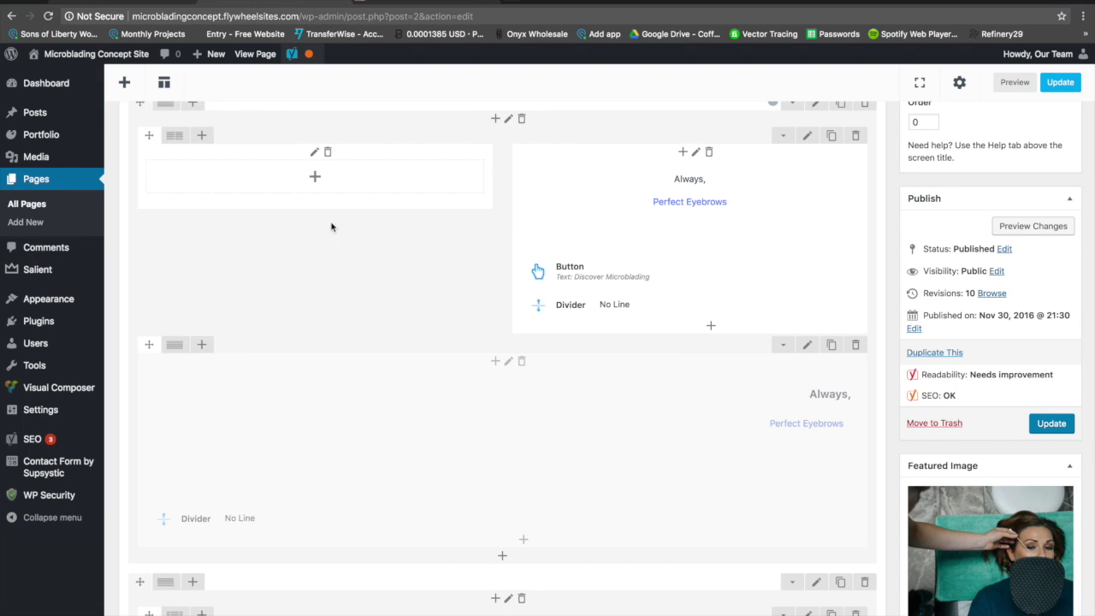
click(388, 2)
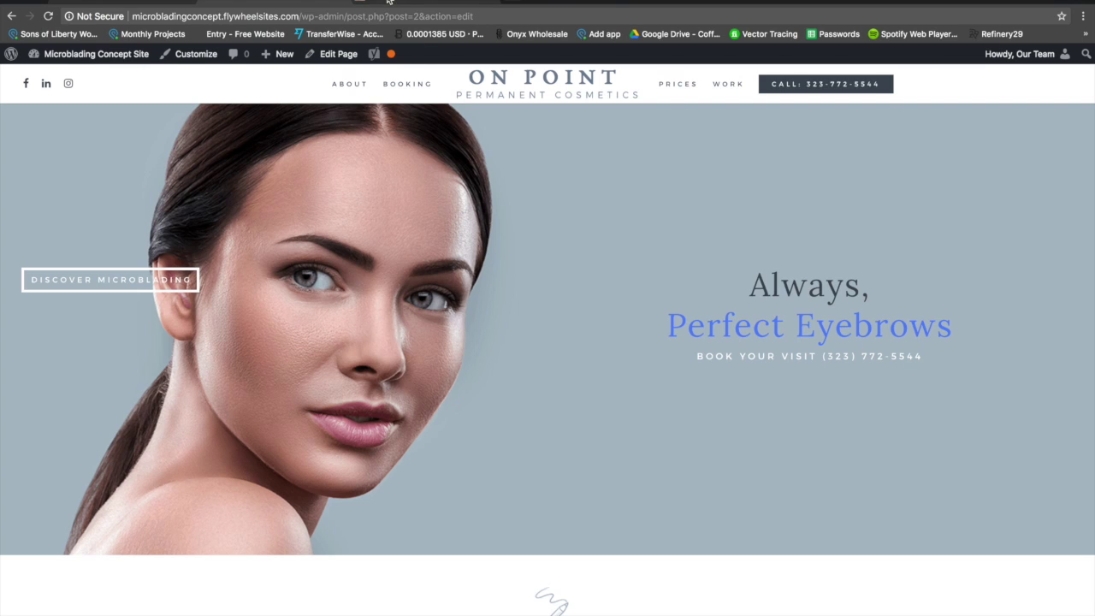
scroll(350, 308, down, 5)
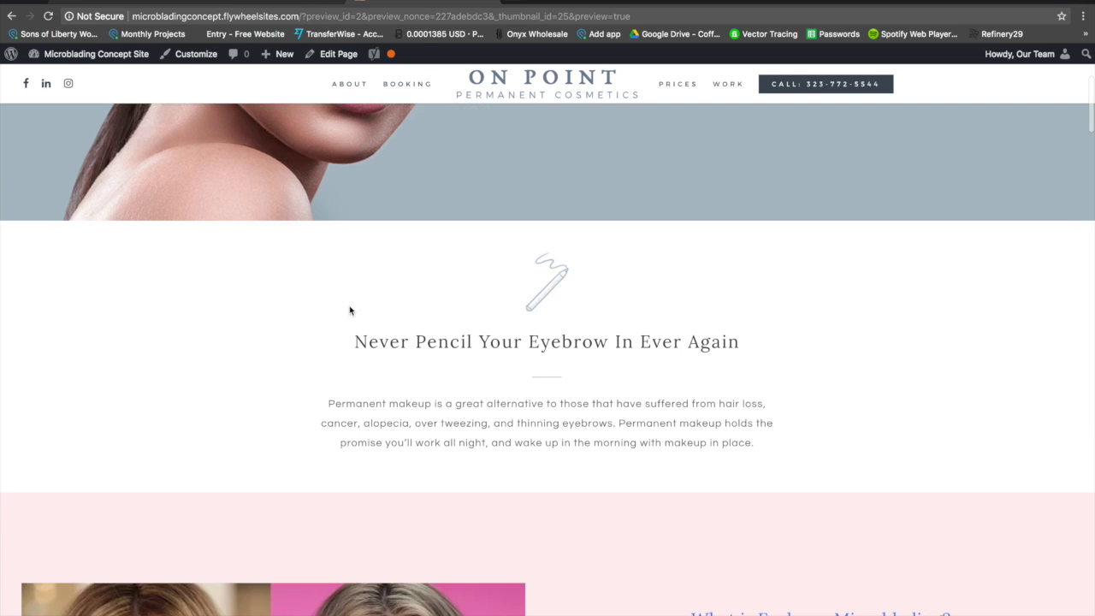
click(251, 3)
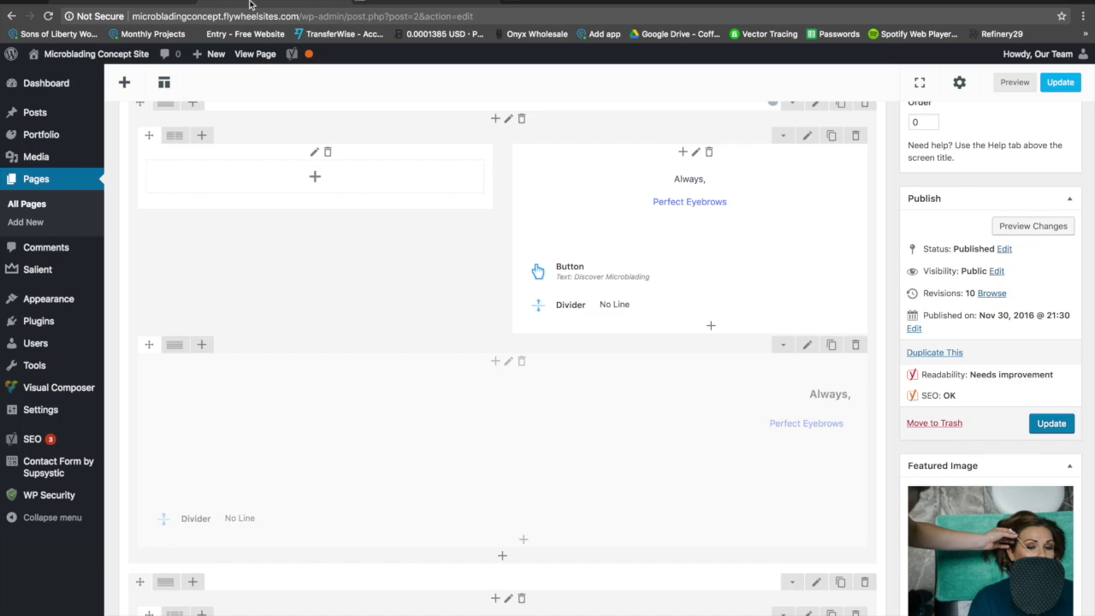
Step: Try to move the hero row below the row with the pencil illustration
scroll(193, 282, up, 3)
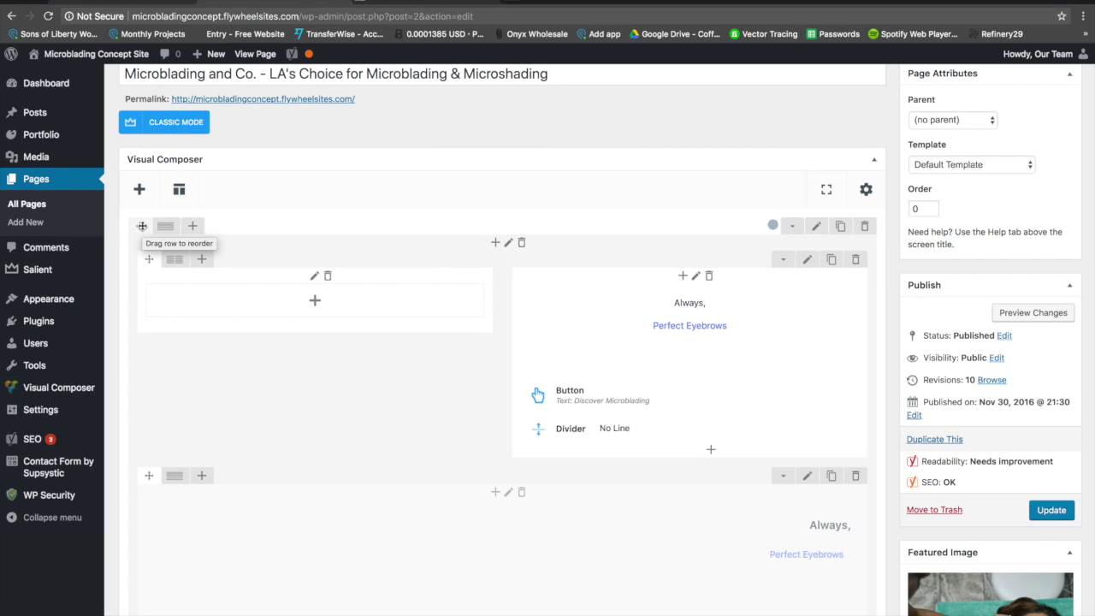
drag(142, 225, 160, 504)
scroll(159, 502, down, 2)
drag(160, 505, 166, 414)
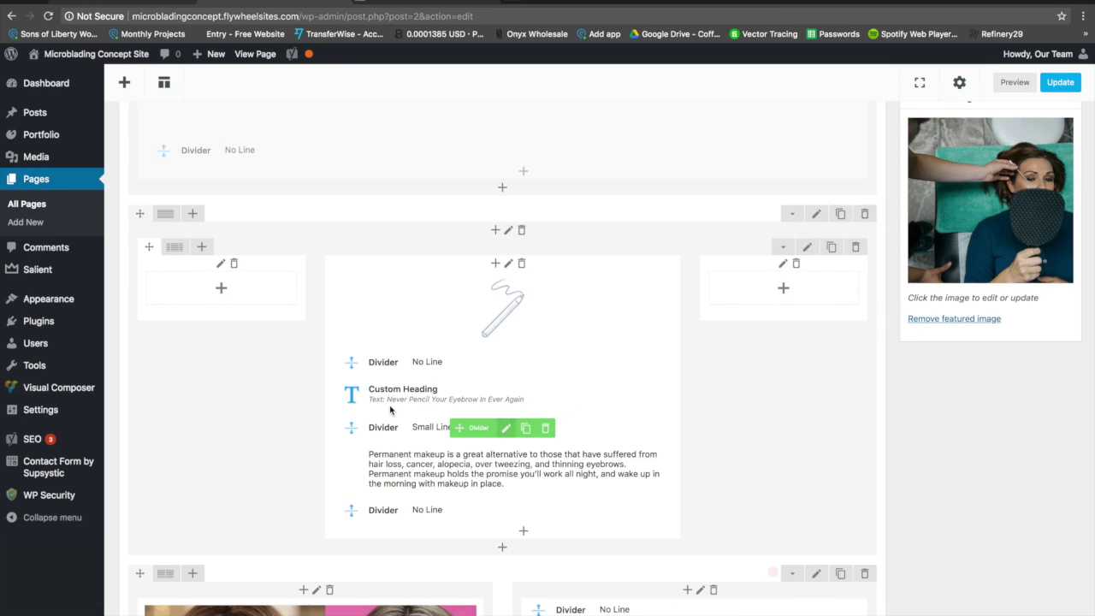
Step: Move the "Never Pencil Your Eyebrow In Ever Again" row above the hero row, making it the page's first row
scroll(392, 411, up, 6)
scroll(391, 411, down, 4)
drag(139, 396, 162, 207)
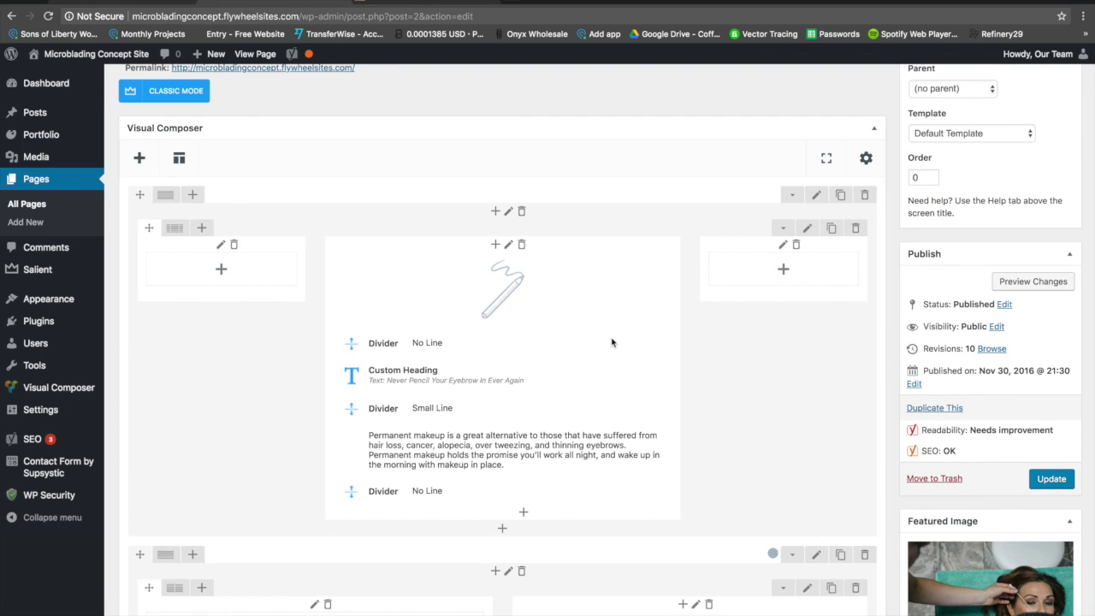
Step: Check the new row order in the editor, preview the page to examine the rearranged sections, and return to the editor
scroll(405, 411, down, 5)
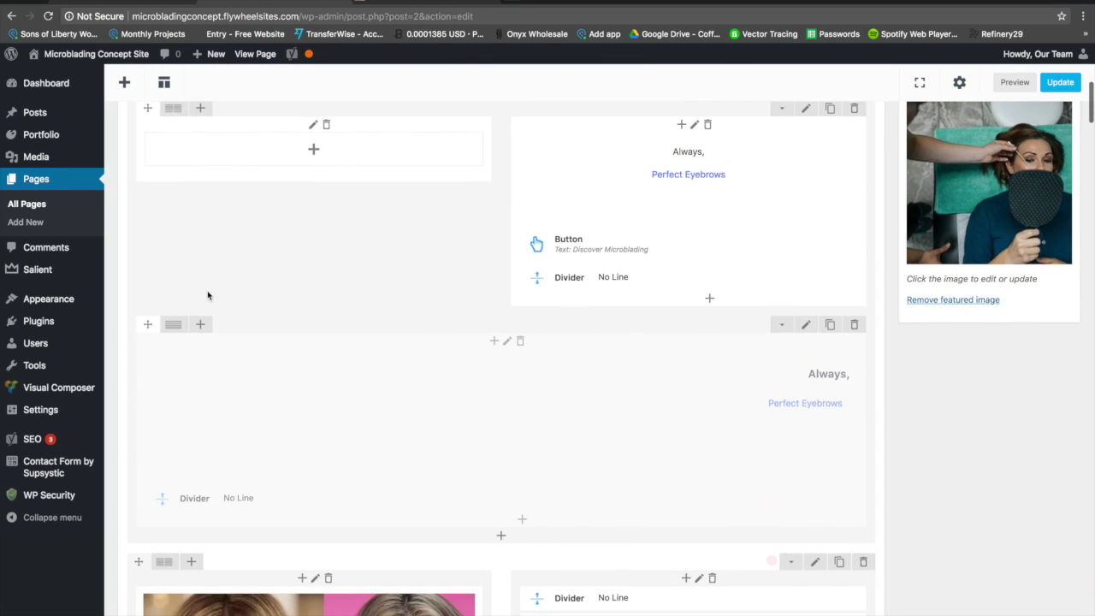
scroll(211, 258, up, 5)
click(1006, 360)
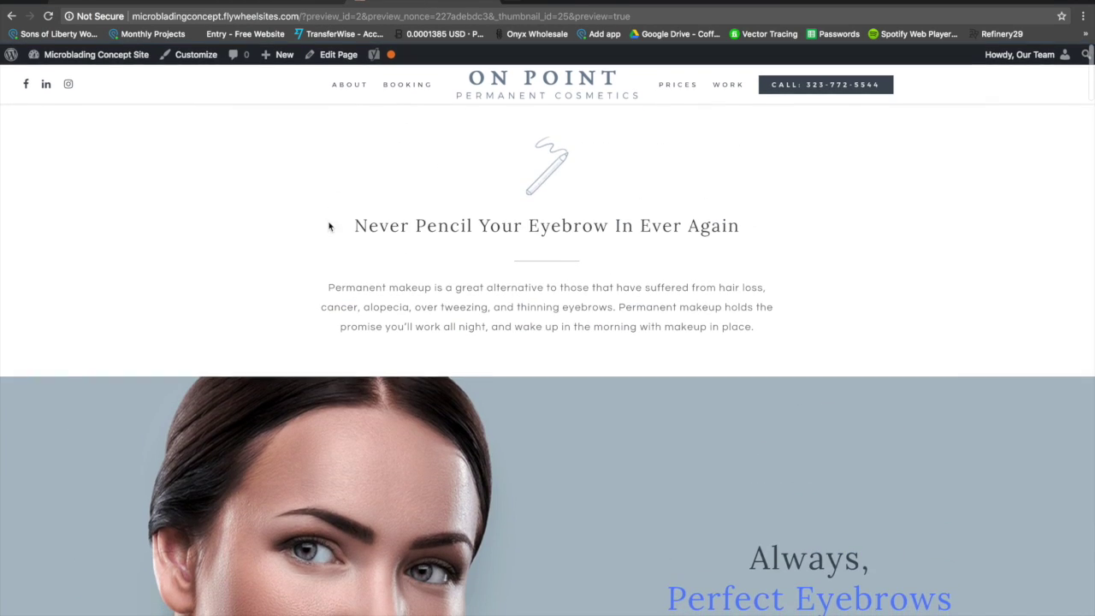
scroll(425, 271, down, 5)
scroll(423, 270, down, 10)
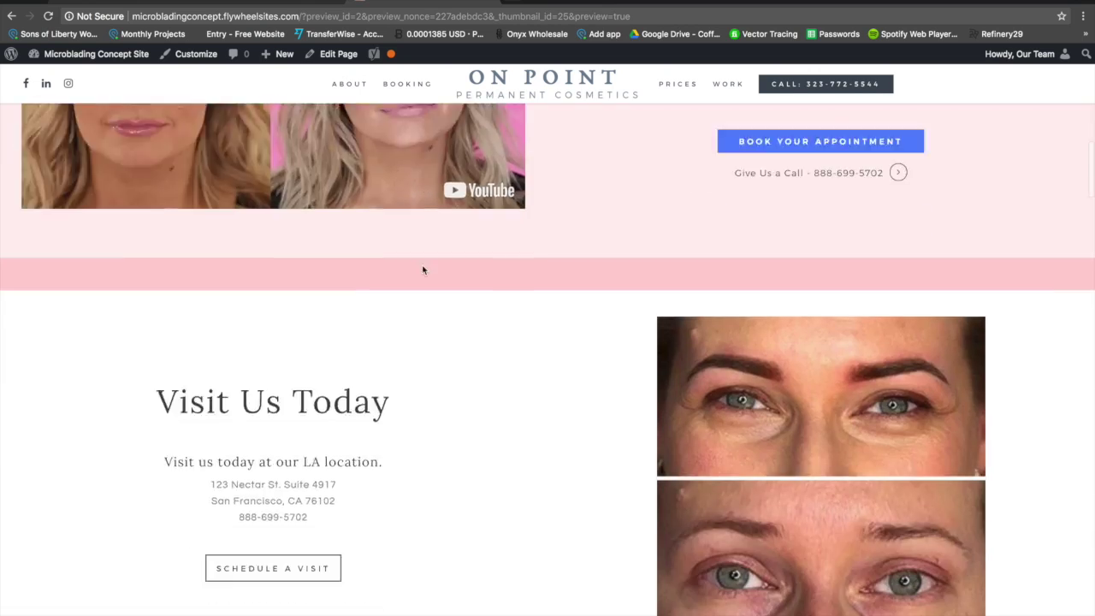
scroll(423, 271, up, 15)
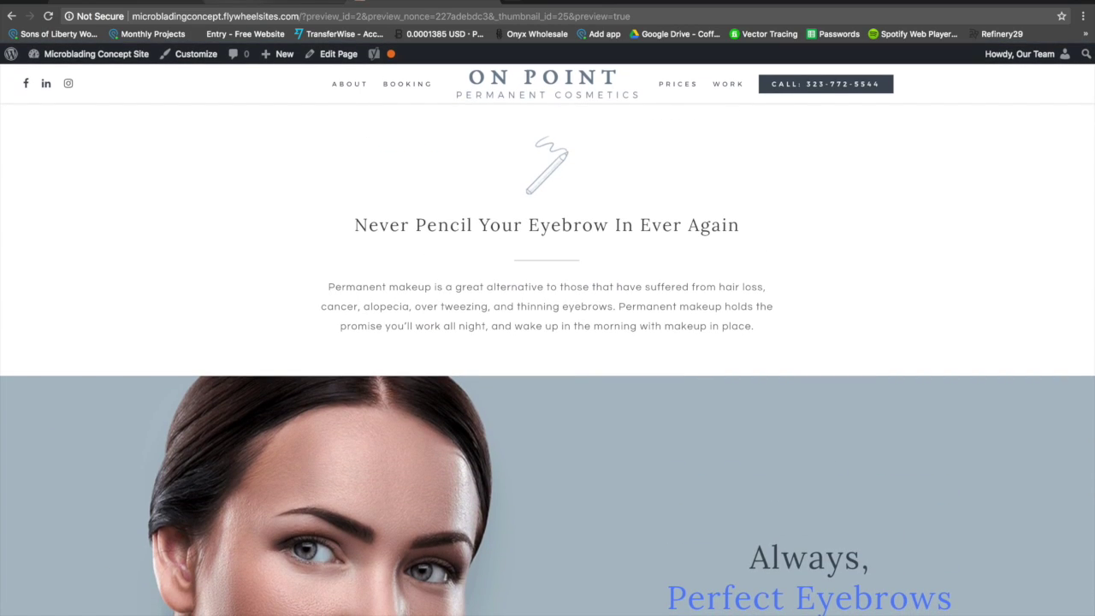
click(242, 2)
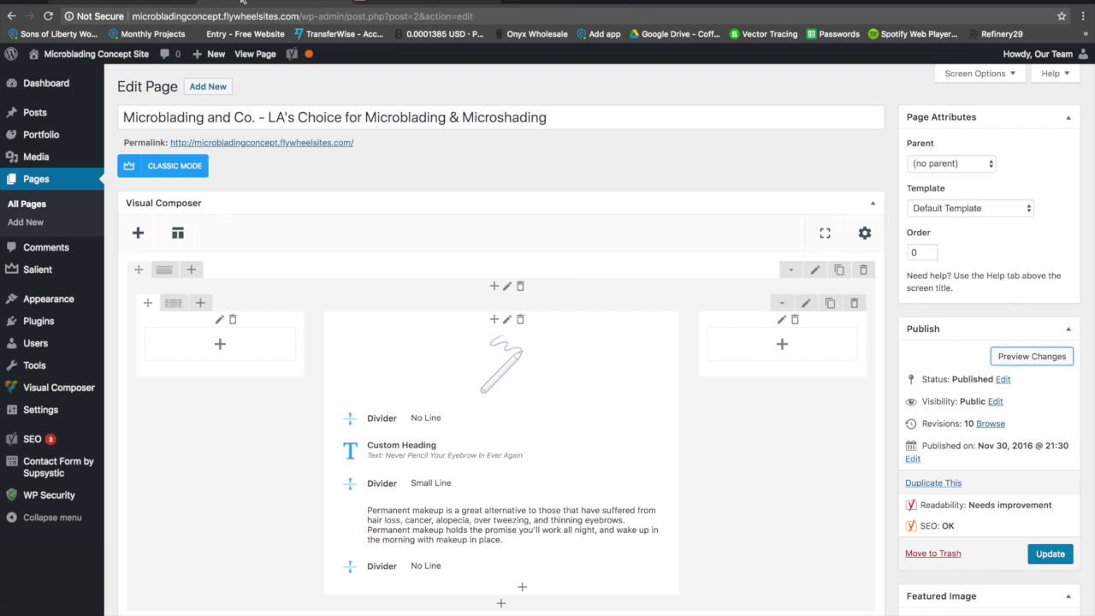
Step: Look through the page's shortcodes in the classic editor and return to the visual page builder
click(175, 169)
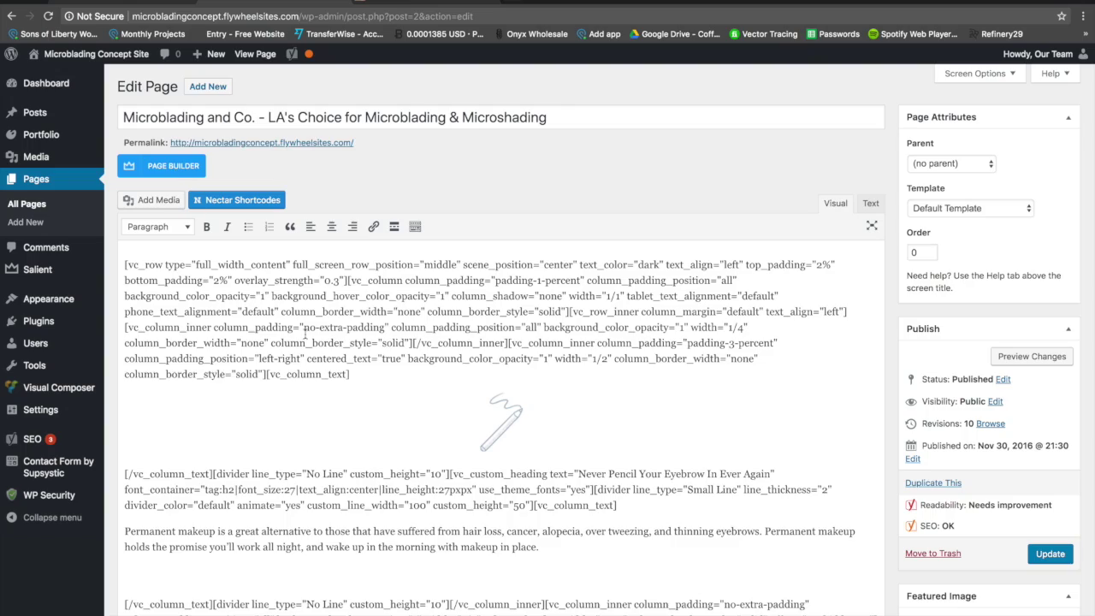
scroll(305, 335, down, 5)
scroll(304, 335, down, 4)
scroll(257, 274, up, 10)
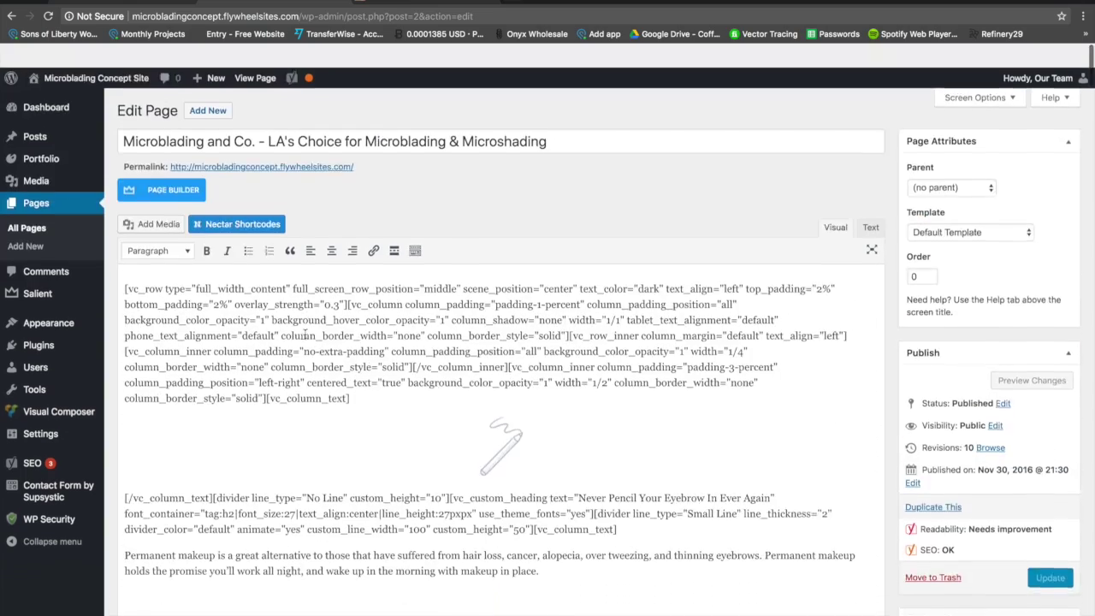
click(167, 168)
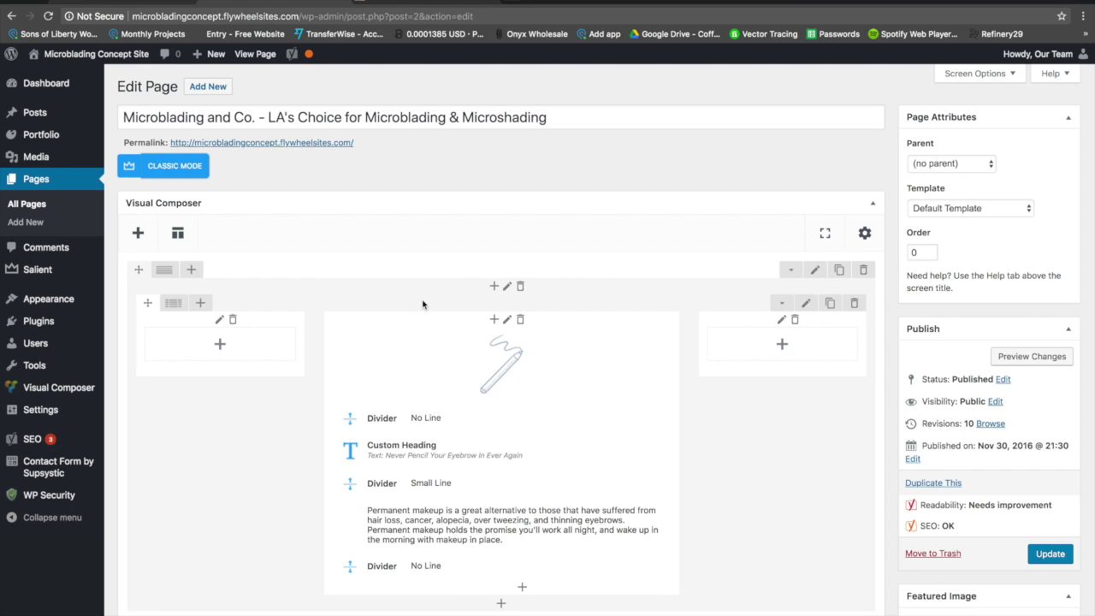
Step: Move the "Always, Perfect Eyebrows" hero row above the pencil illustration row so it is the page's first row
scroll(275, 354, down, 4)
scroll(269, 342, up, 2)
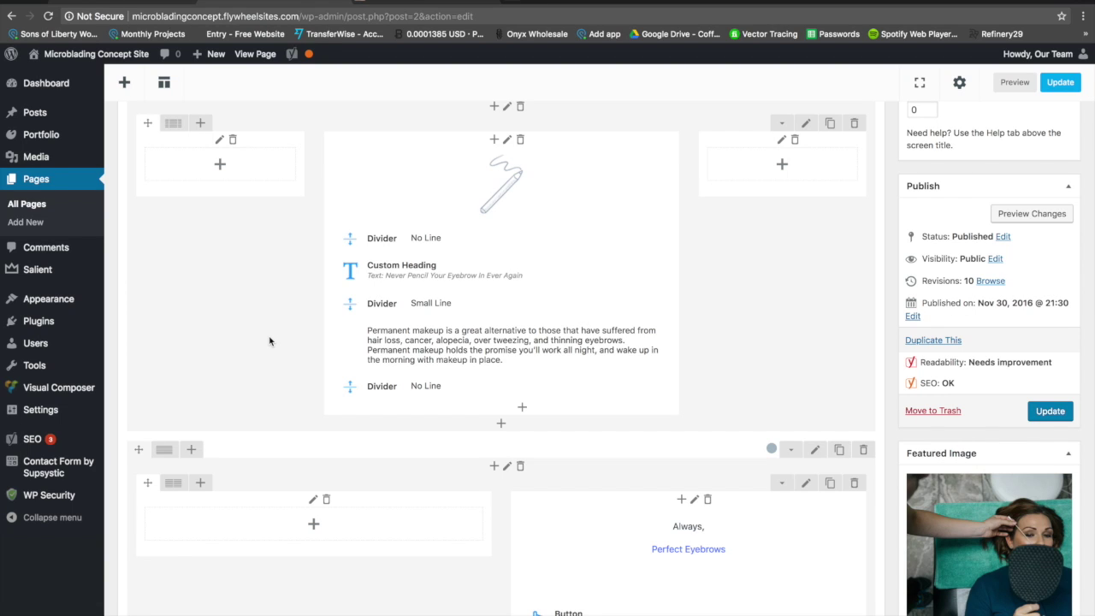
drag(141, 449, 160, 278)
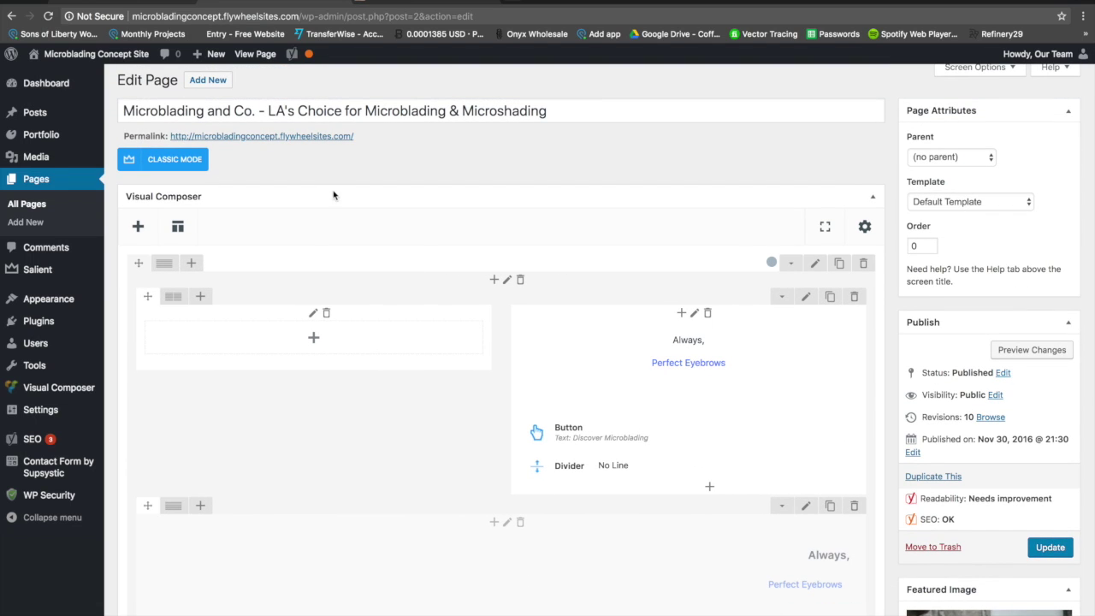
Step: Preview the page with the hero row on top and return to the page editor
scroll(659, 240, down, 2)
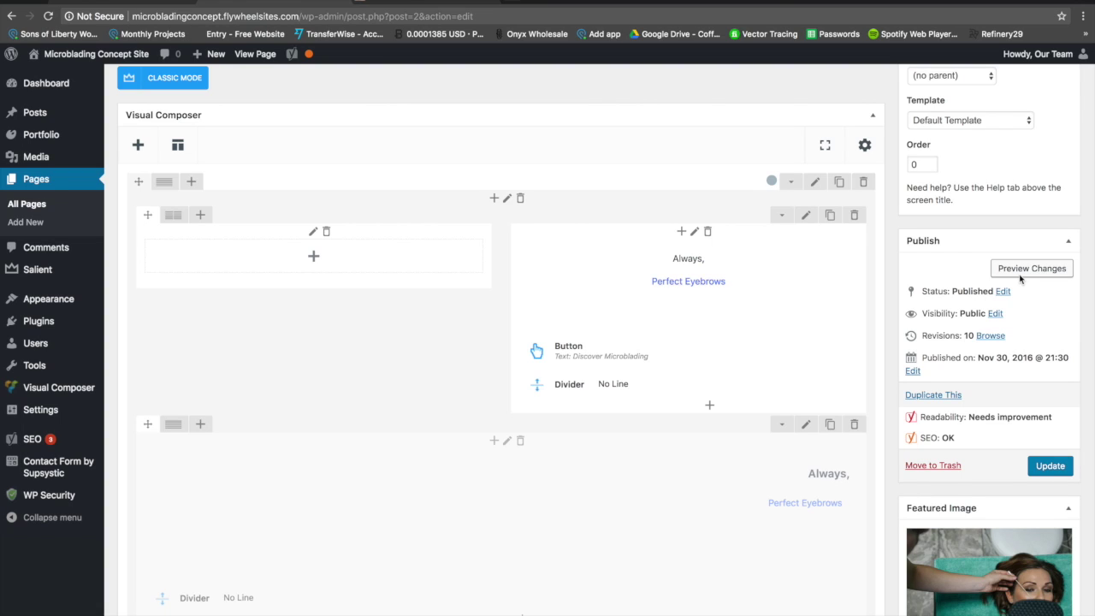
click(444, 3)
click(282, 2)
Step: Set the background color of the pencil illustration row to red #dd3333 and save the row settings
scroll(580, 495, down, 5)
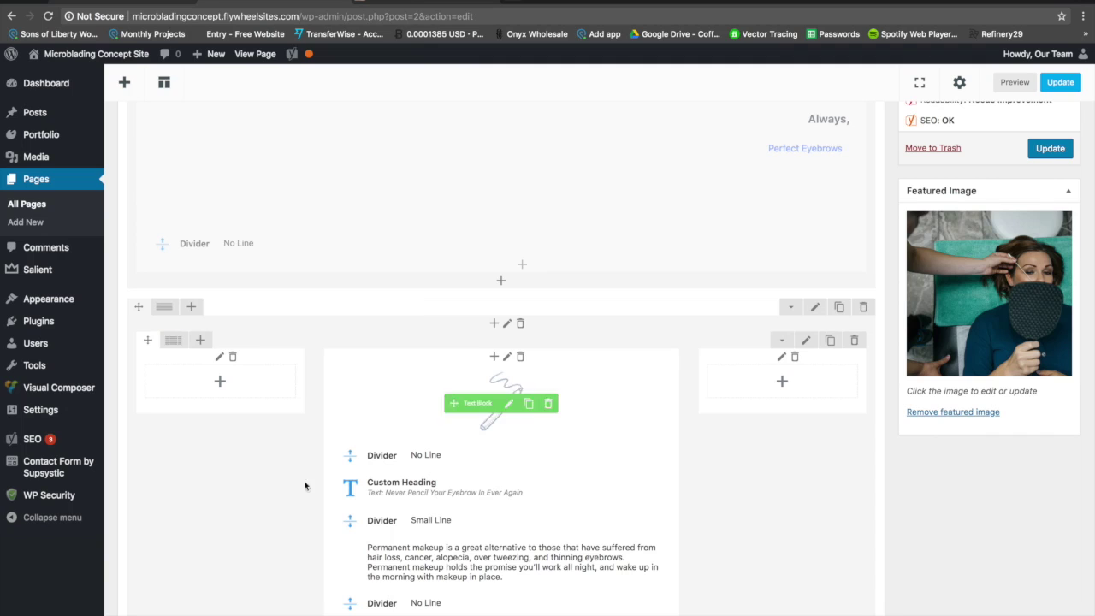
click(814, 310)
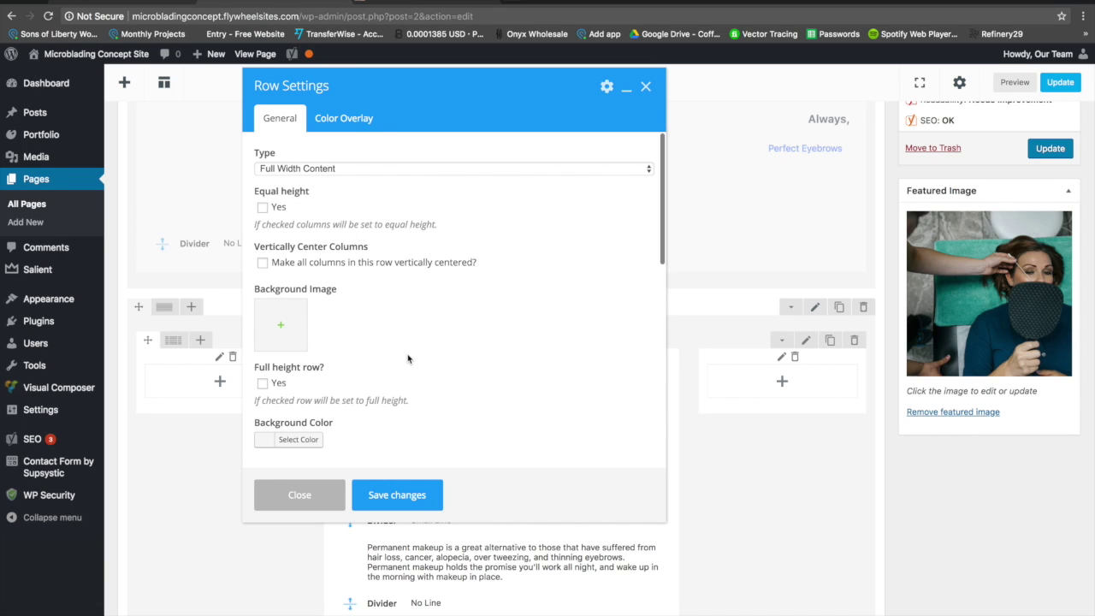
scroll(319, 362, down, 3)
click(291, 316)
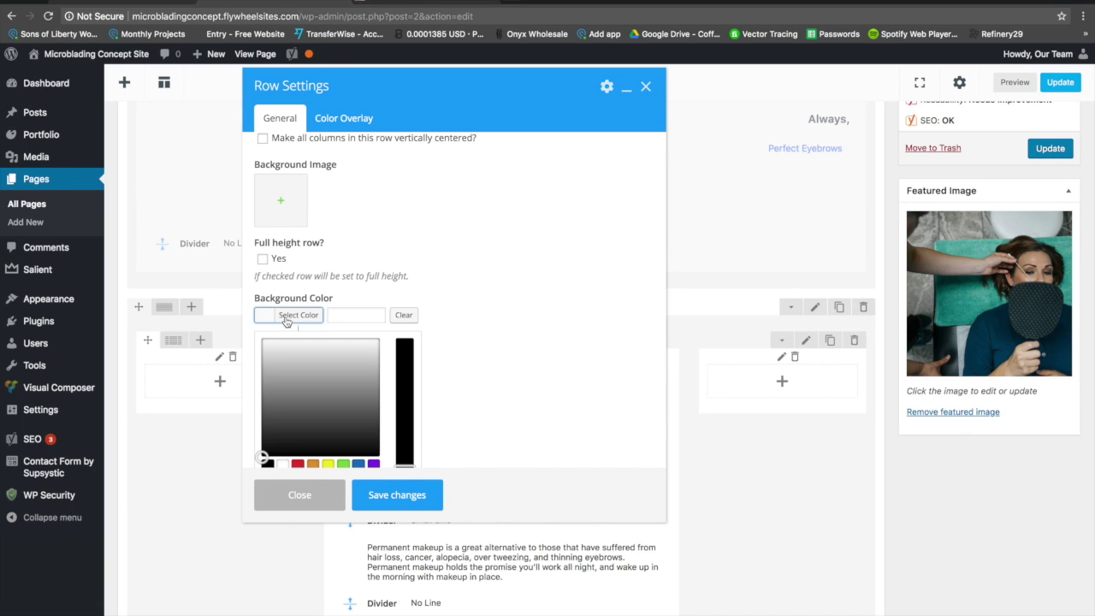
click(292, 365)
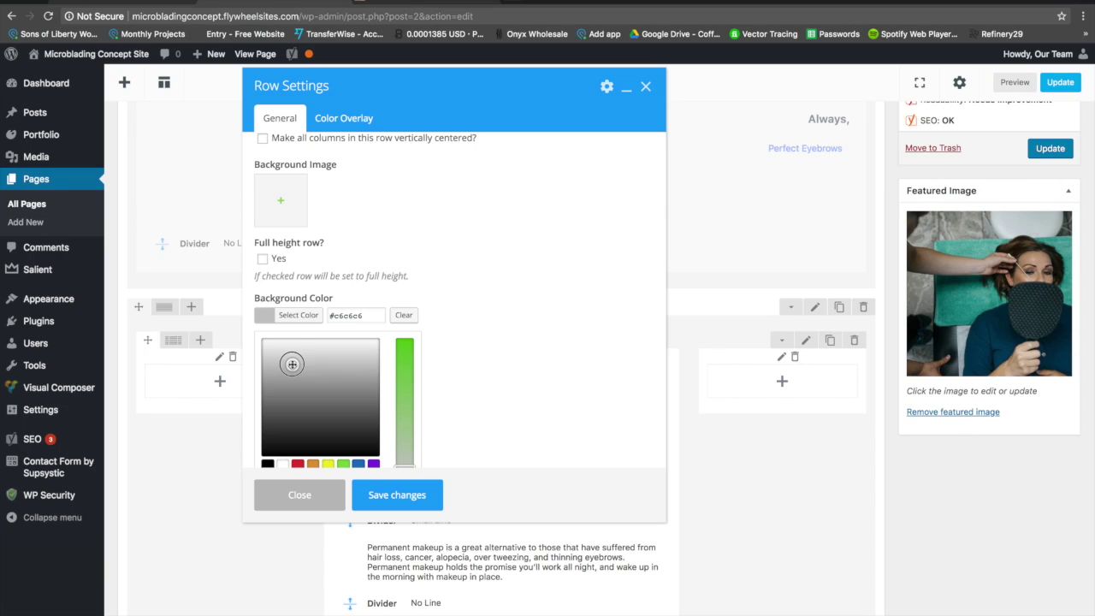
click(298, 464)
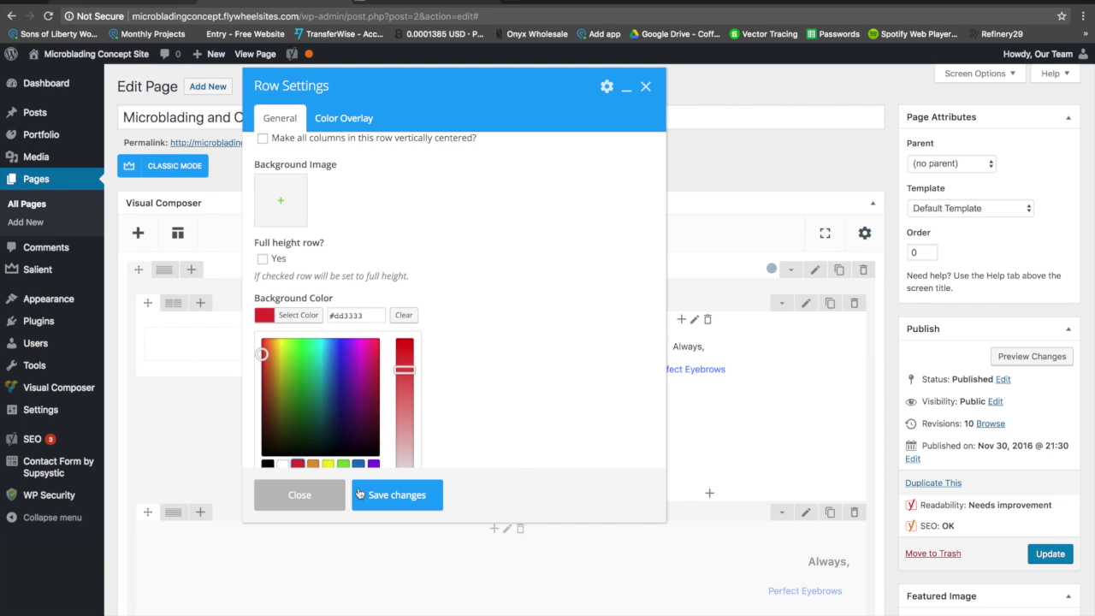
click(362, 494)
Step: Preview the page to examine the red "Never Pencil Your Eyebrow In Ever Again" section and return to the editor
click(1005, 363)
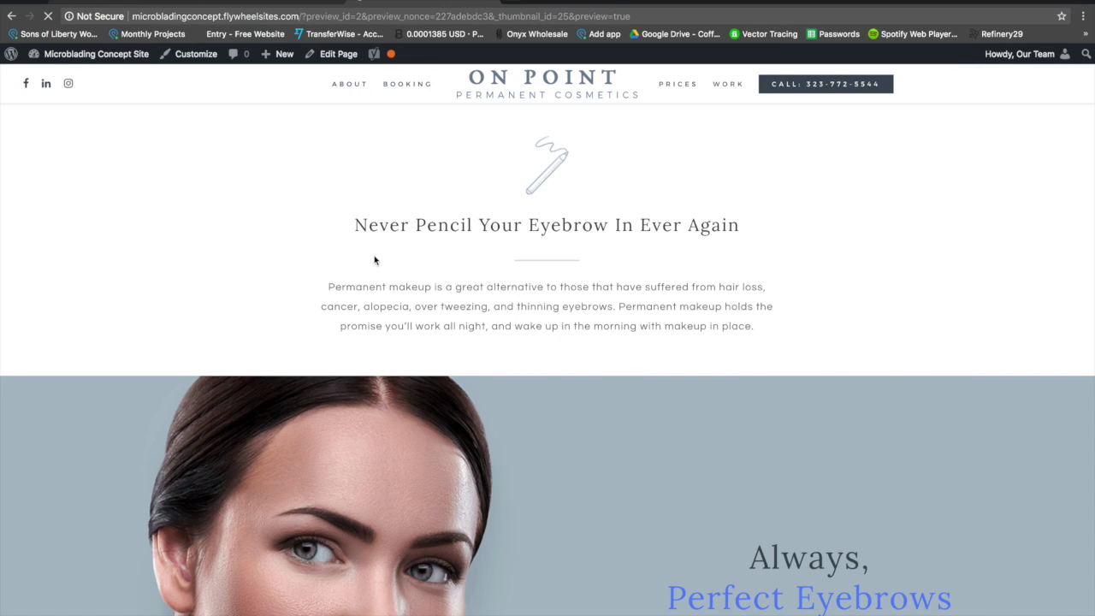
scroll(374, 260, down, 7)
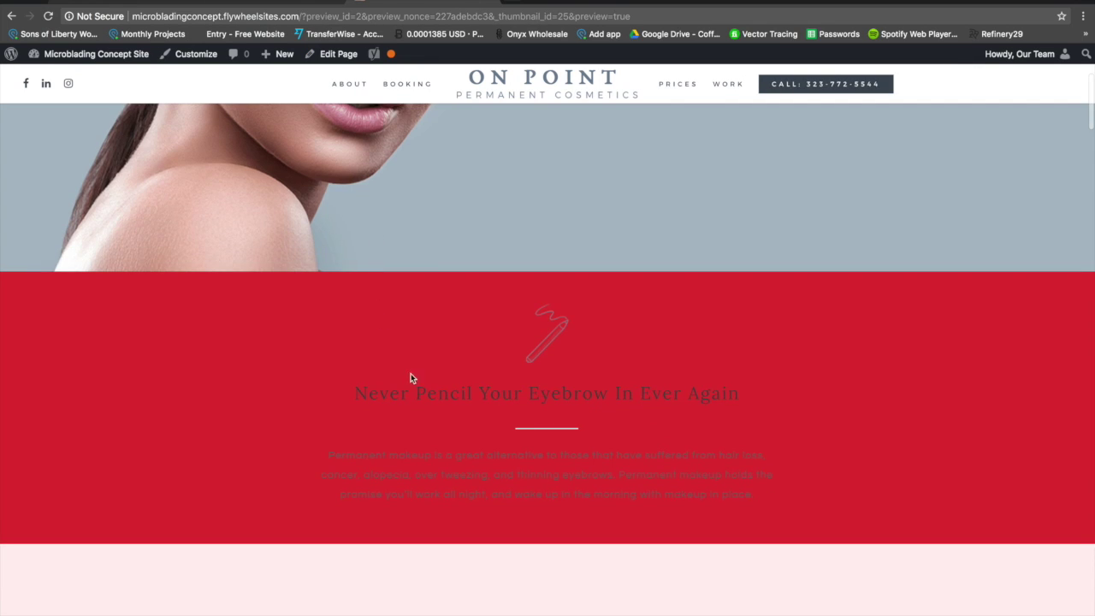
click(240, 7)
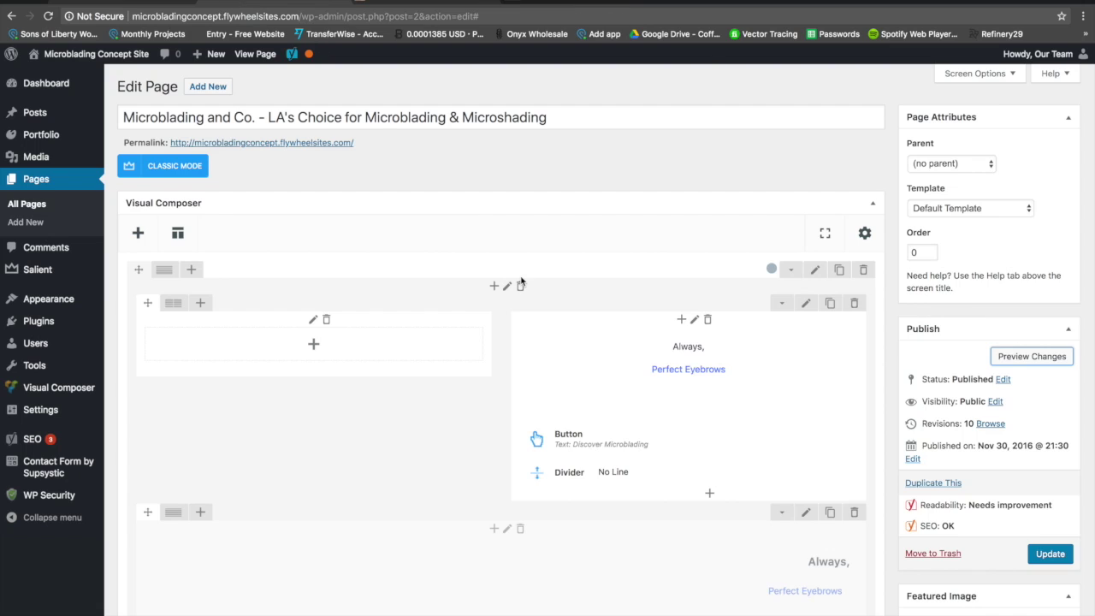
Step: Clear the red background color in the pencil illustration row's settings
scroll(522, 279, down, 5)
click(817, 283)
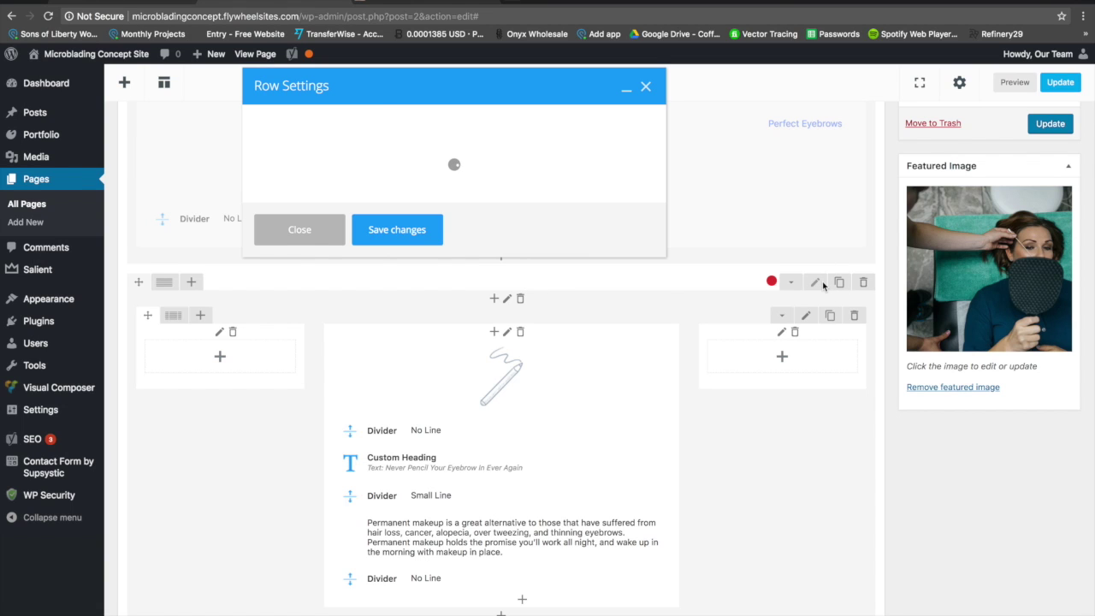
scroll(326, 368, down, 3)
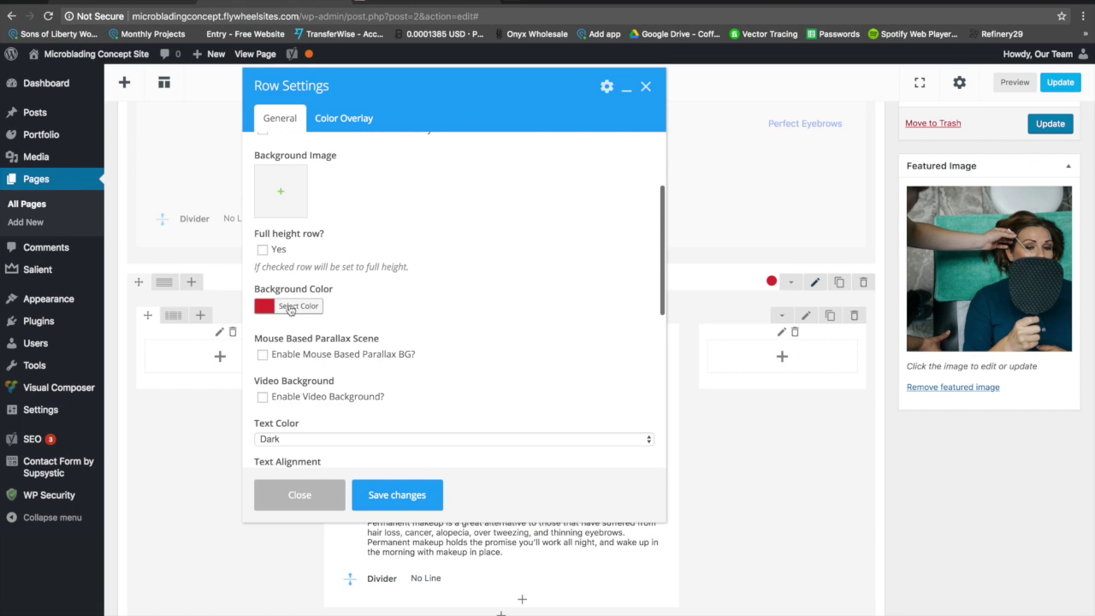
click(290, 310)
click(402, 308)
click(381, 272)
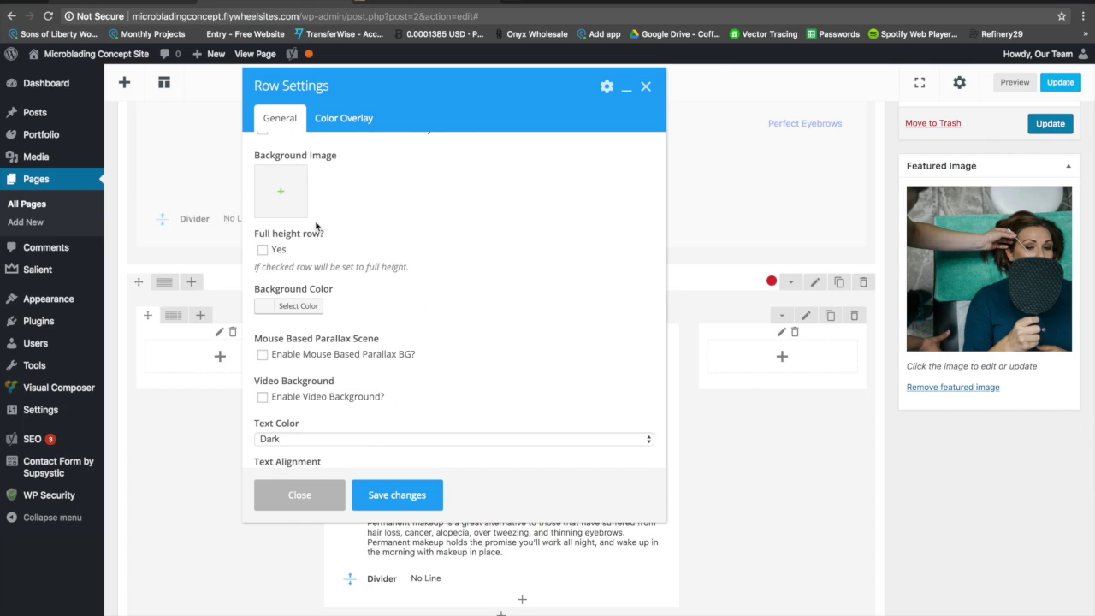
Step: Set the "Microblading by specialist" photo from the media library as the row's background image and save the row settings
click(281, 197)
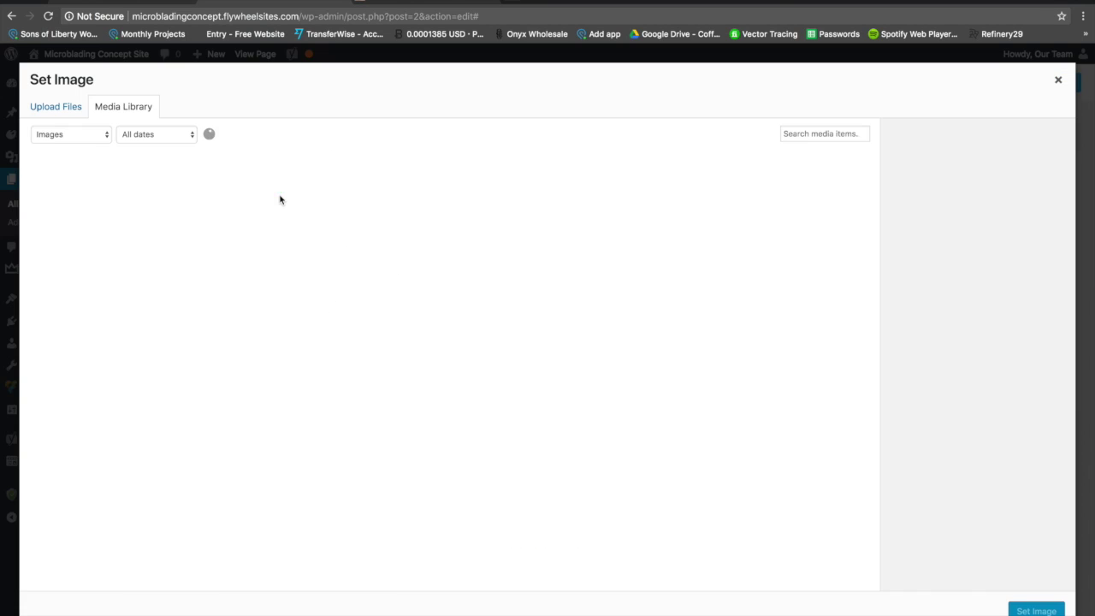
click(452, 197)
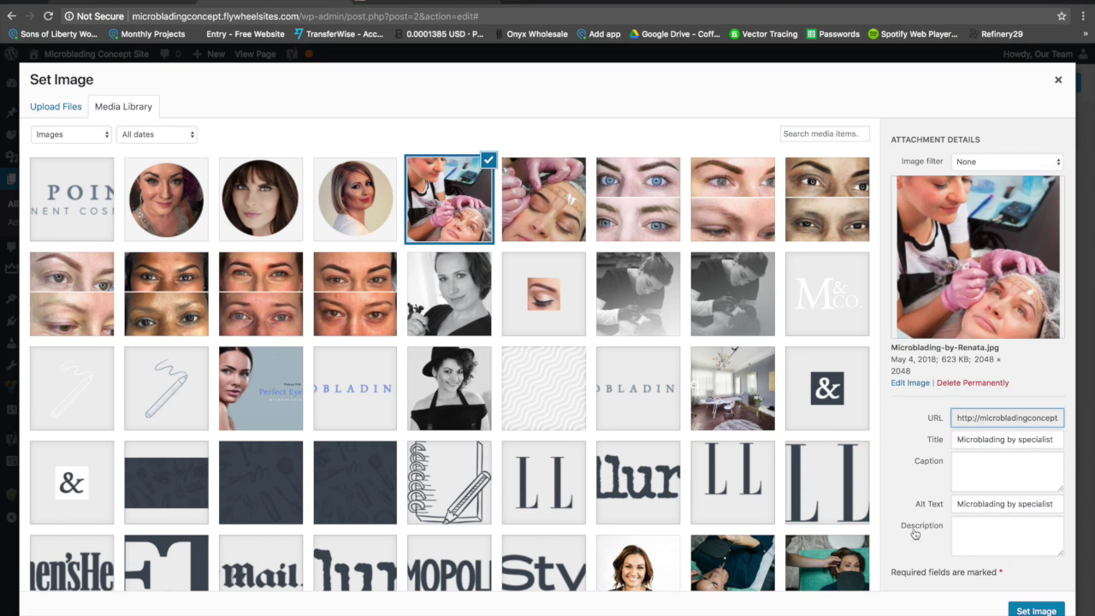
click(1033, 610)
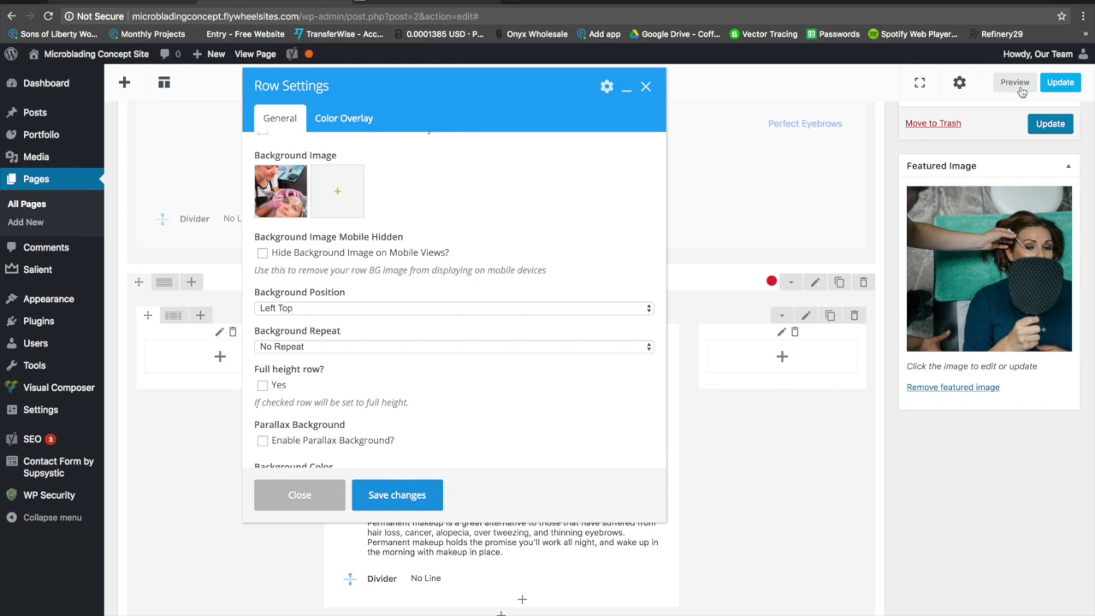
Step: Preview the page to examine the pencil section with its photo background and return to the editor
click(1015, 83)
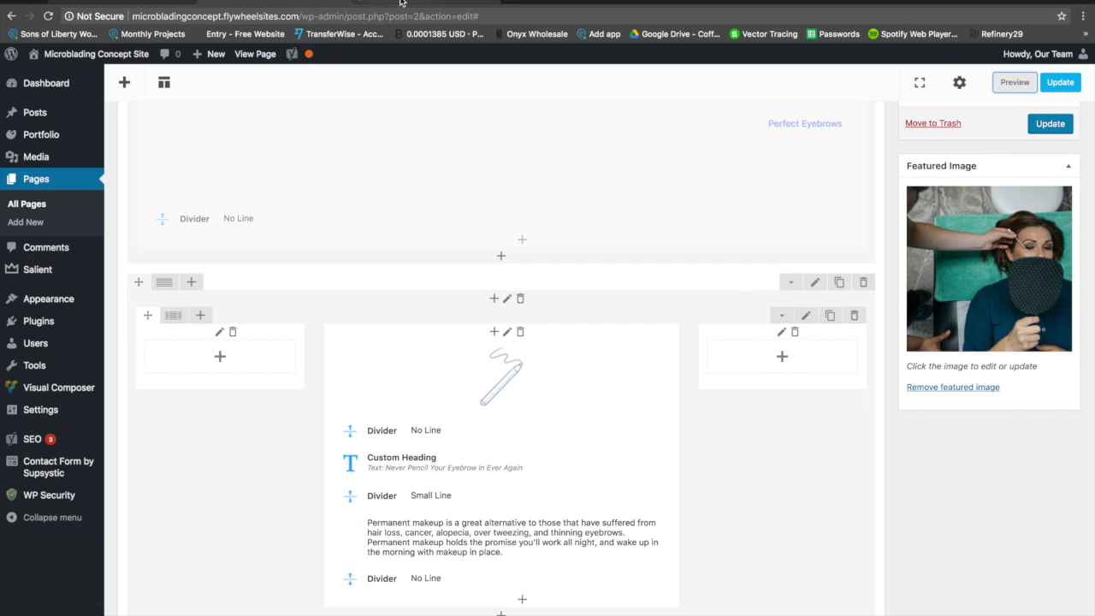
scroll(441, 278, down, 4)
scroll(441, 275, up, 4)
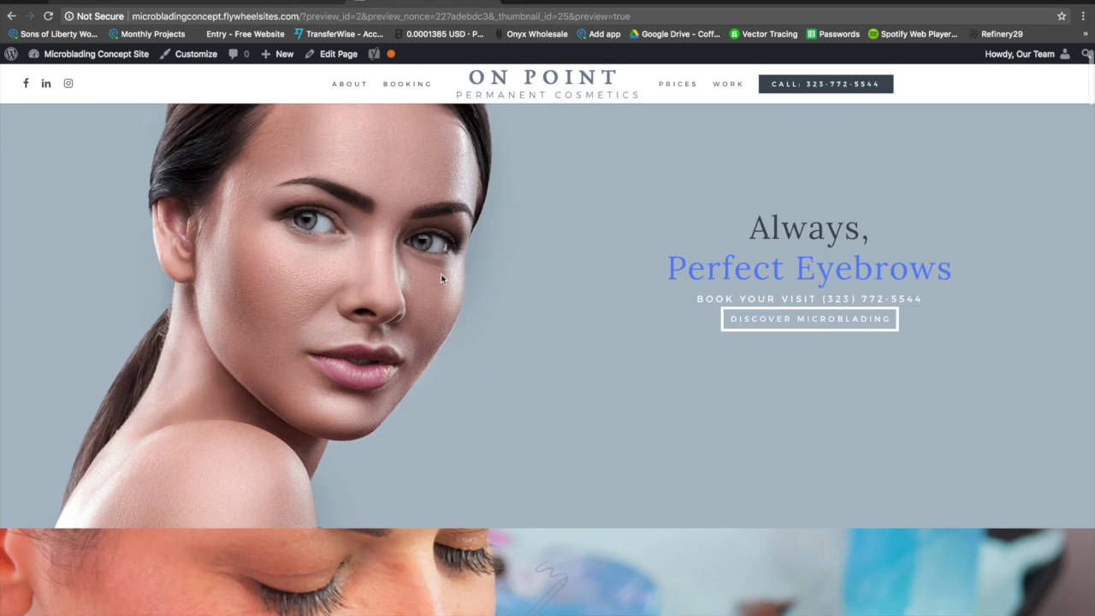
scroll(441, 275, down, 4)
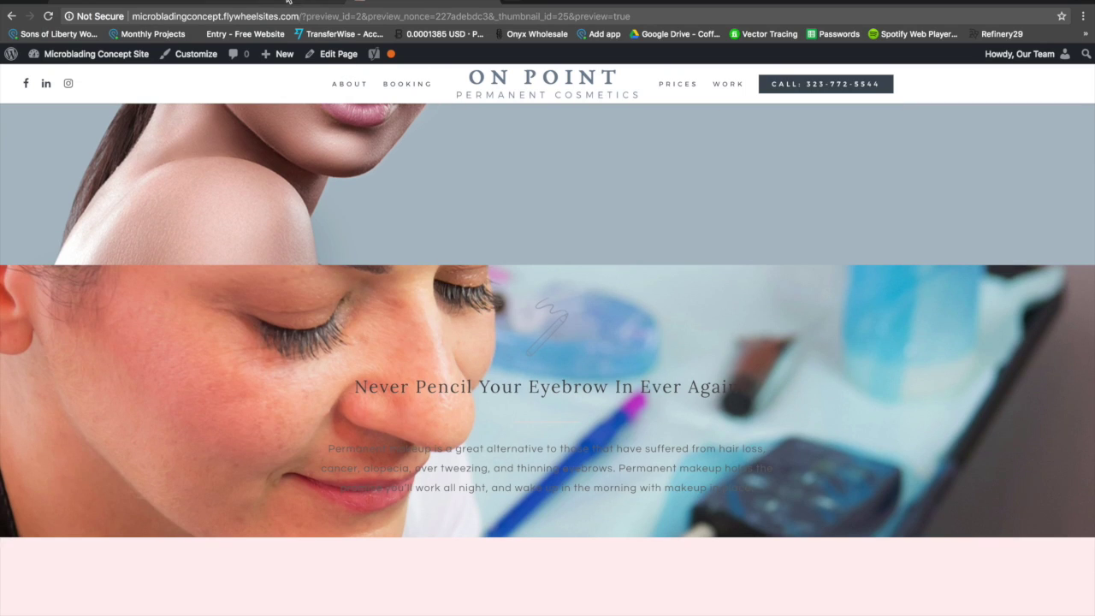
click(265, 3)
Step: Remove the background image from the pencil illustration row, keep its text color at Dark, and save the row settings
click(815, 281)
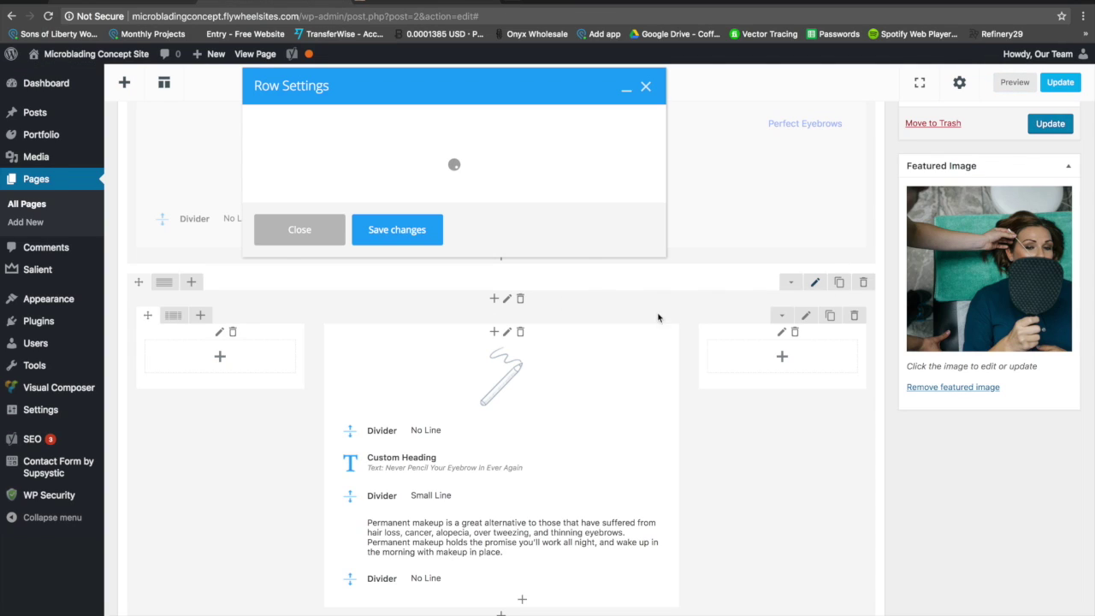
click(277, 333)
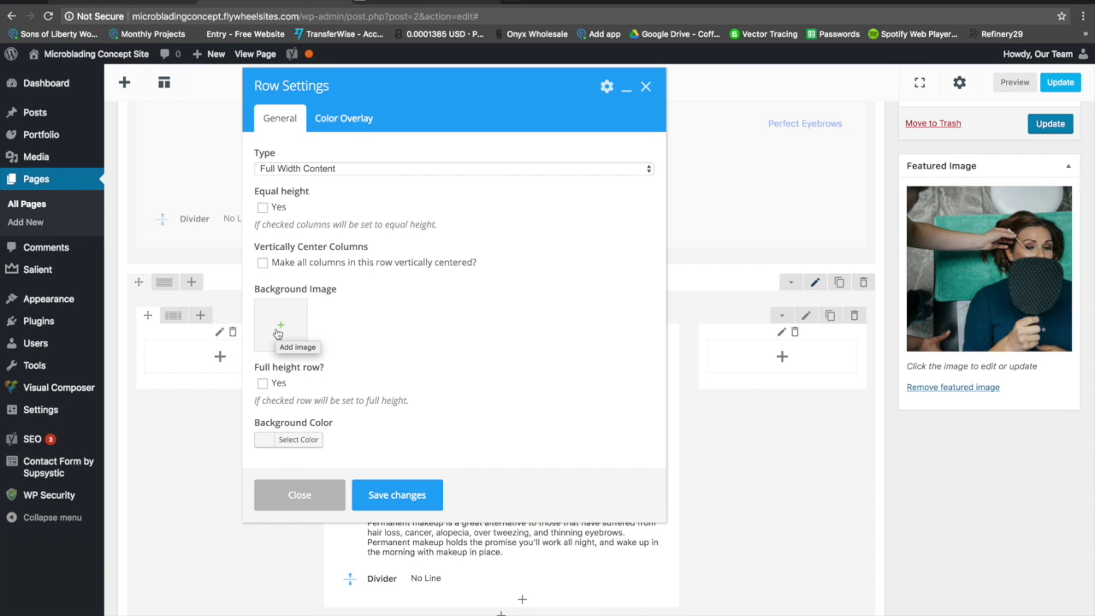
scroll(277, 338, down, 5)
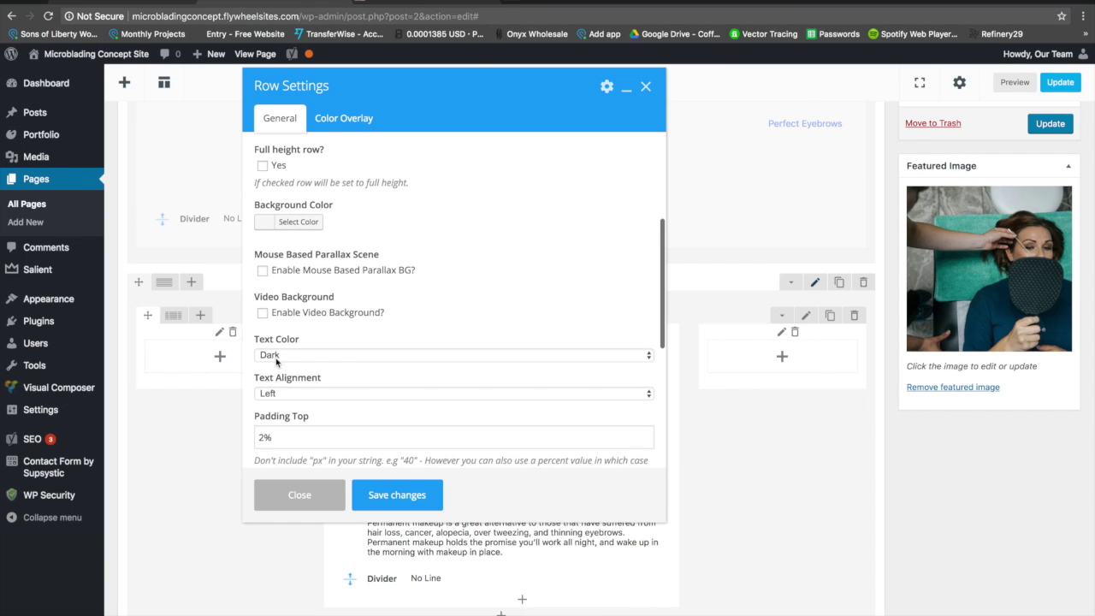
click(277, 356)
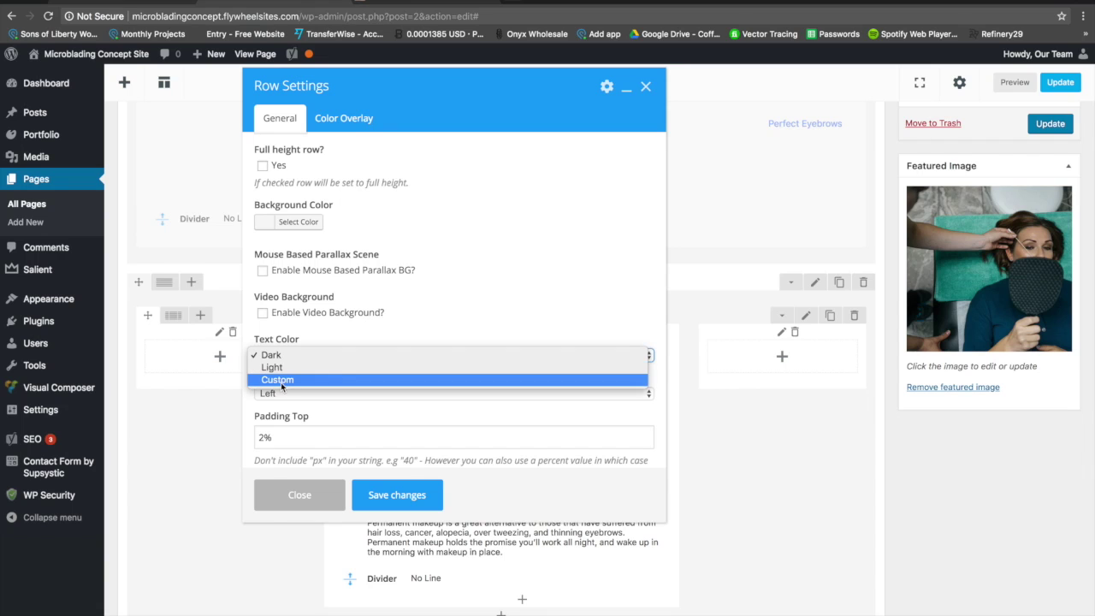
key(Return)
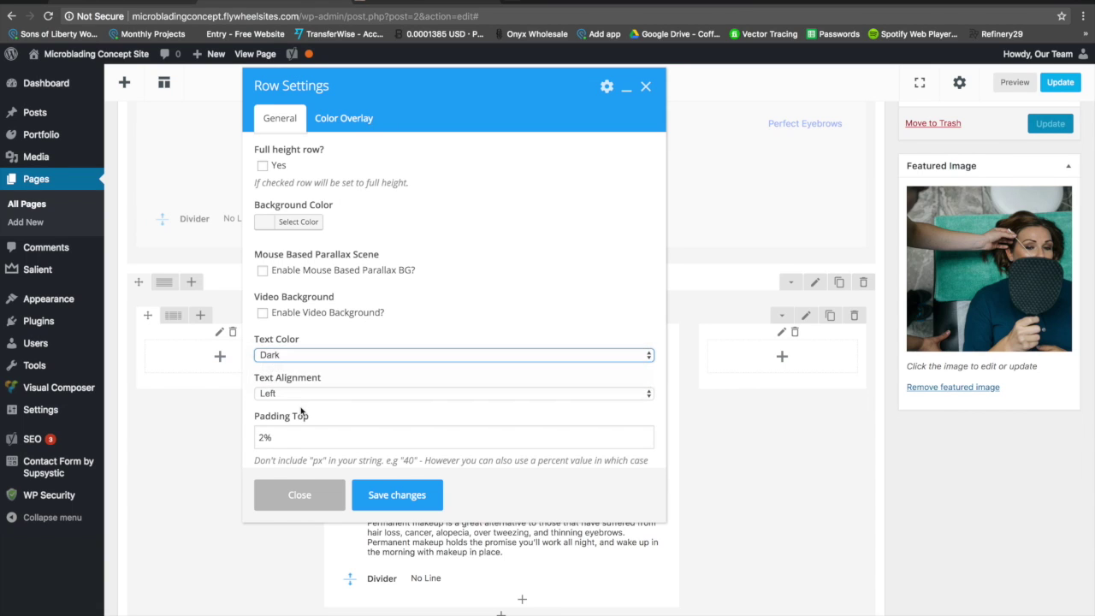
scroll(302, 411, down, 2)
scroll(285, 440, down, 3)
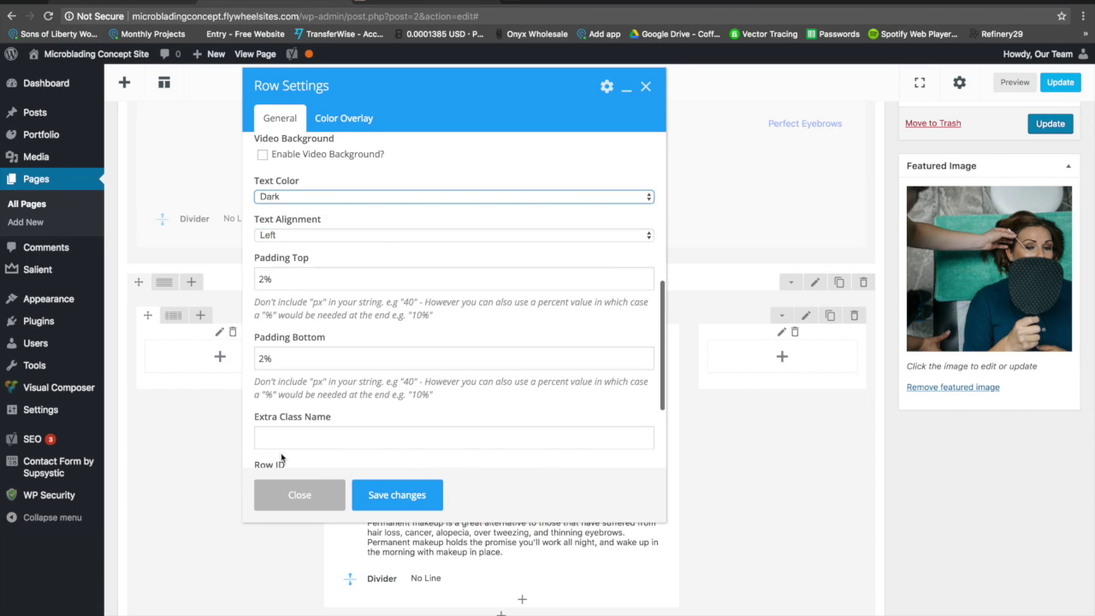
click(378, 496)
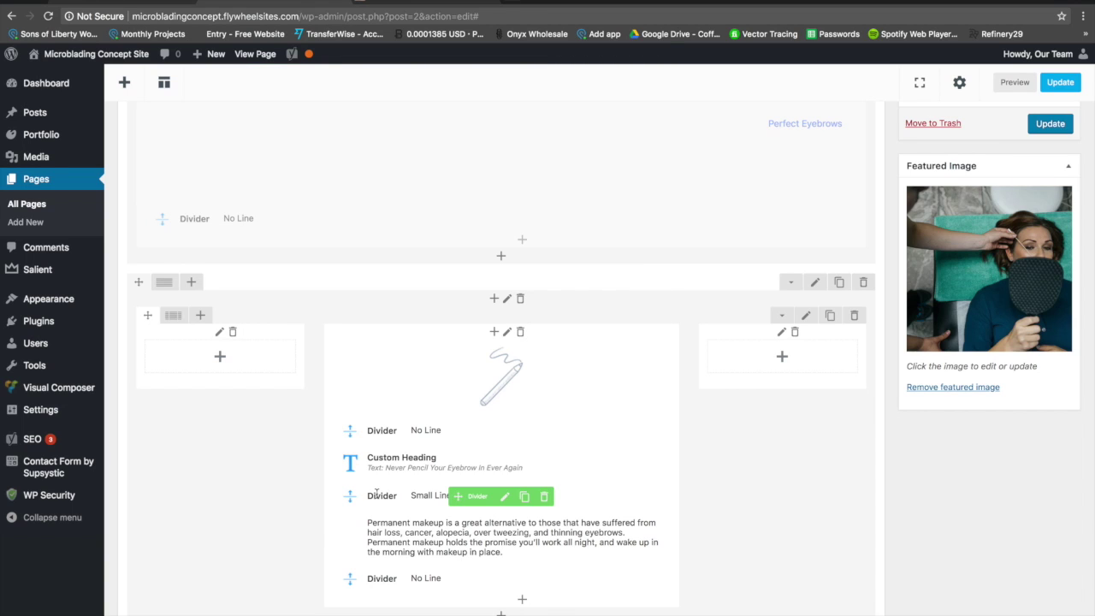
Step: Examine the settings of the middle column holding the pencil illustration and close them without changes
scroll(652, 387, down, 2)
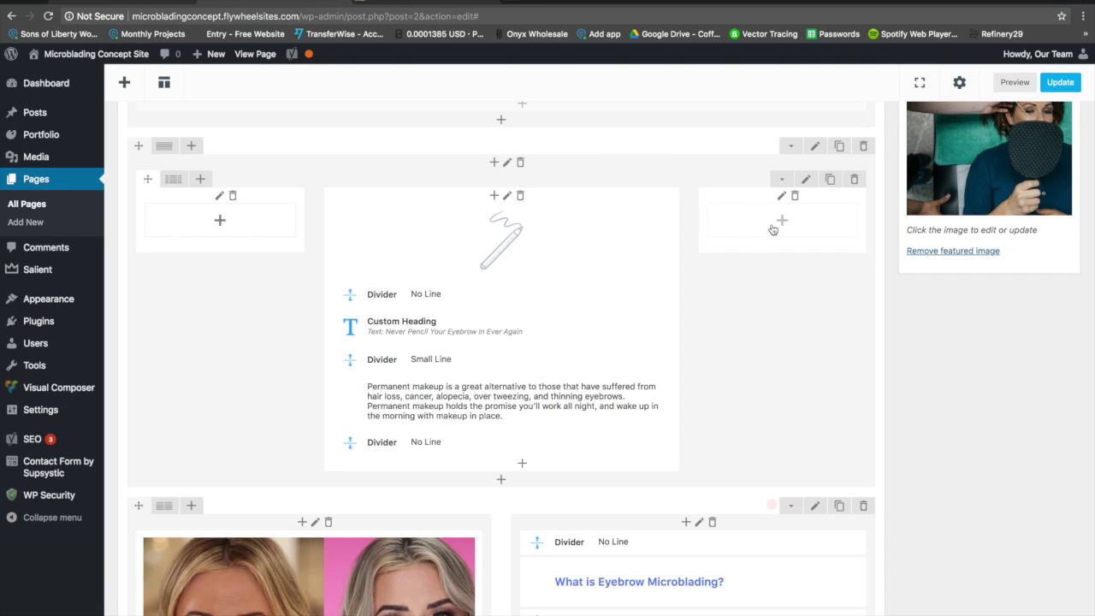
click(507, 196)
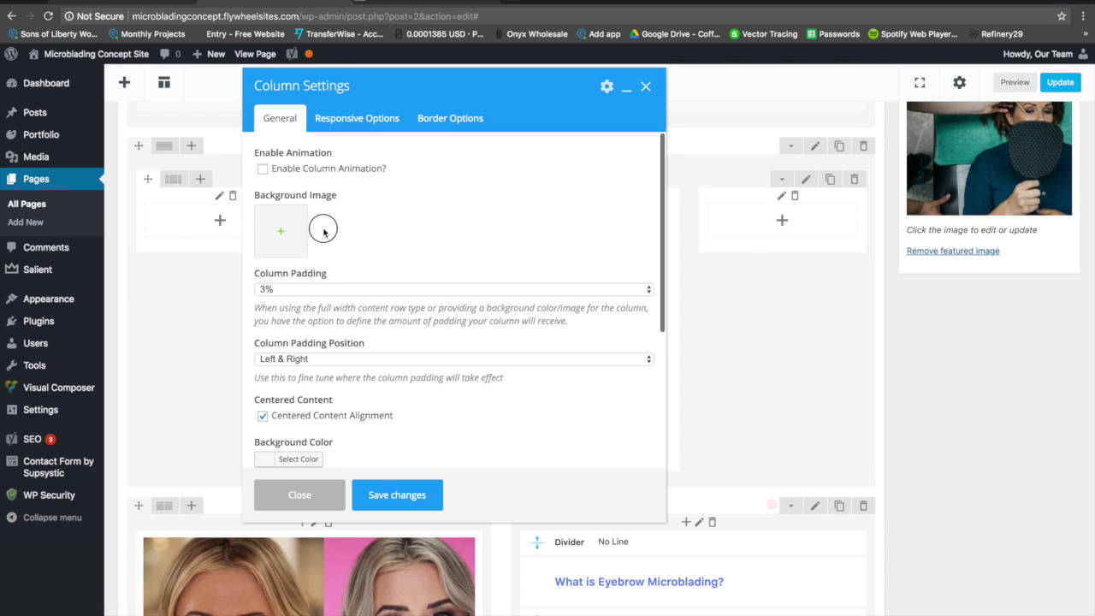
click(305, 498)
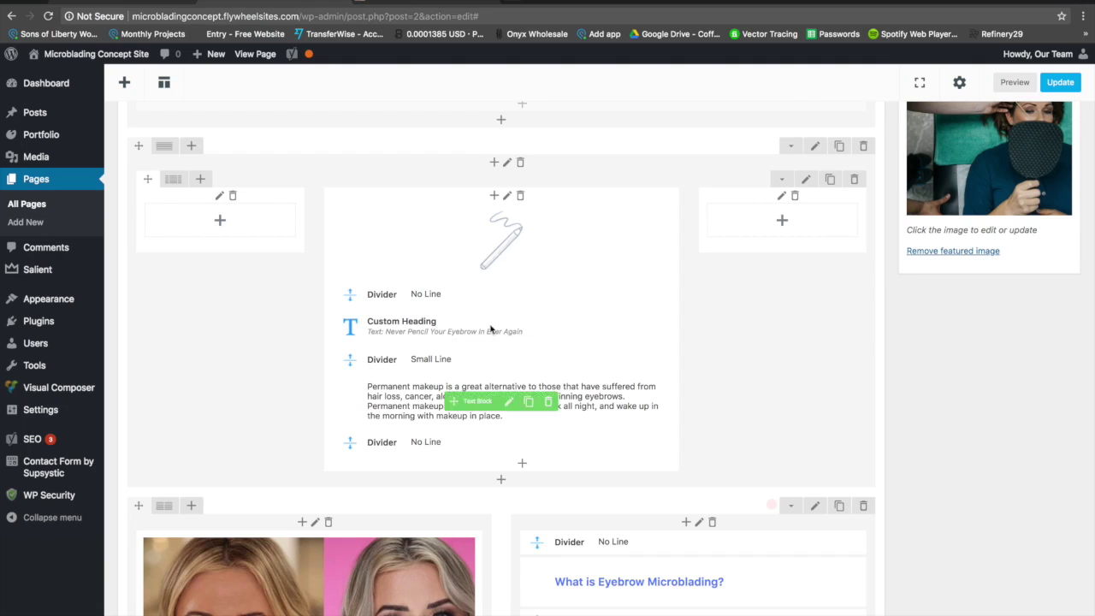
Step: Set the background color of the middle column holding the pencil illustration to the red preset and save the column settings
click(508, 197)
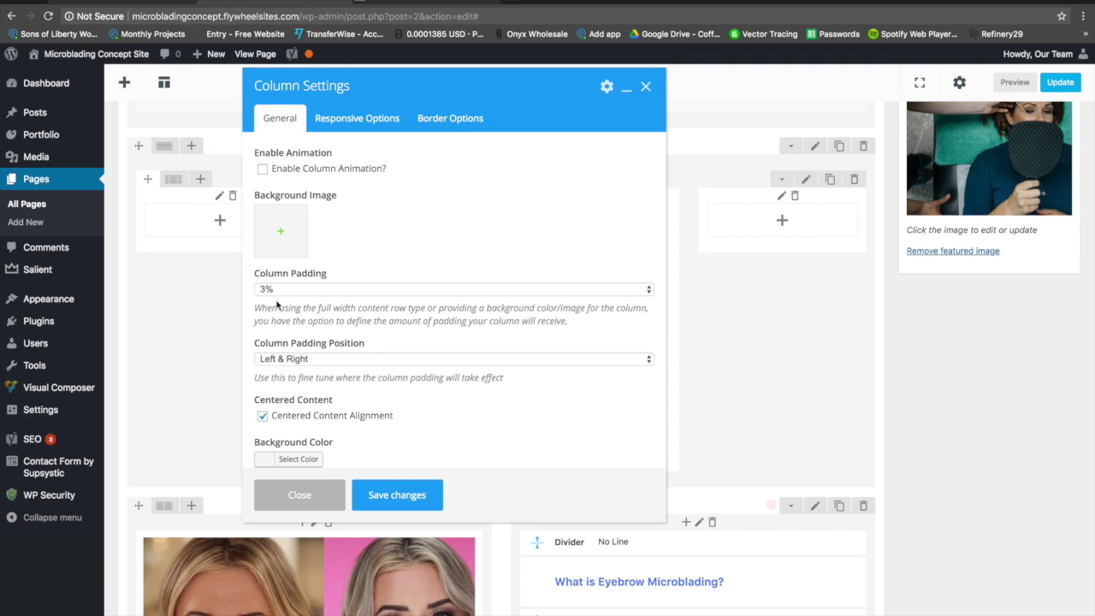
scroll(291, 291, down, 3)
click(293, 345)
scroll(295, 376, down, 2)
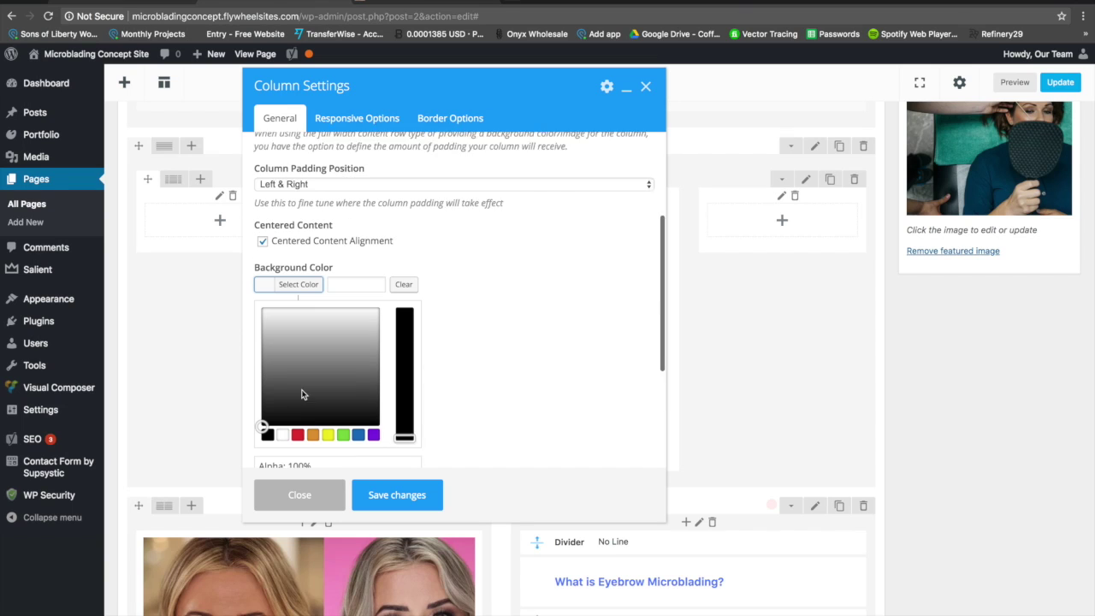
click(298, 416)
key(Escape)
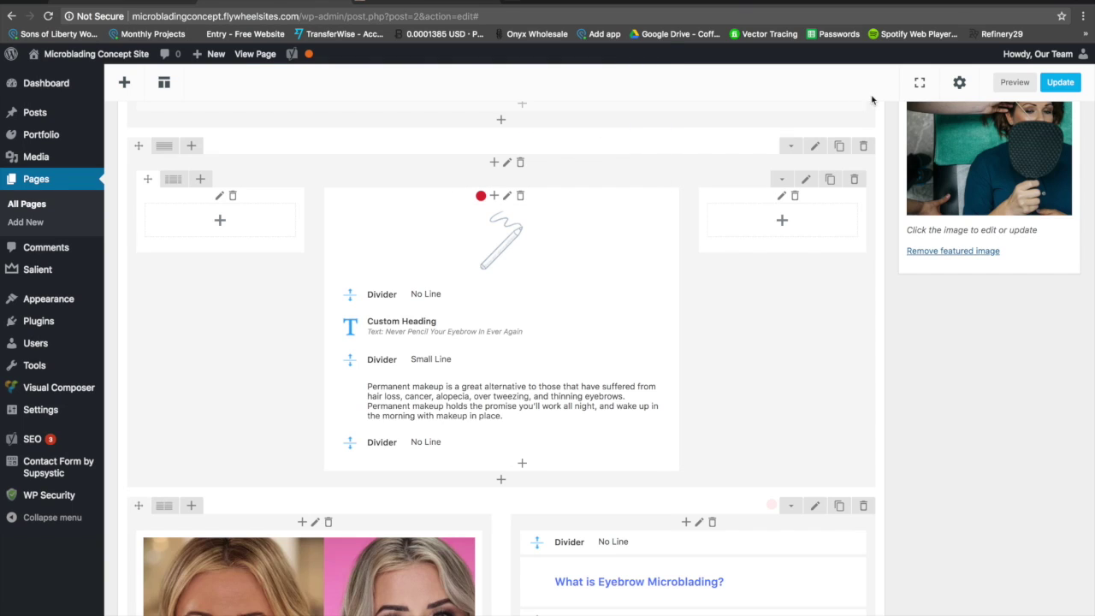
Step: Preview the page to examine the pencil section's text against its red background and return to the editor
click(1014, 82)
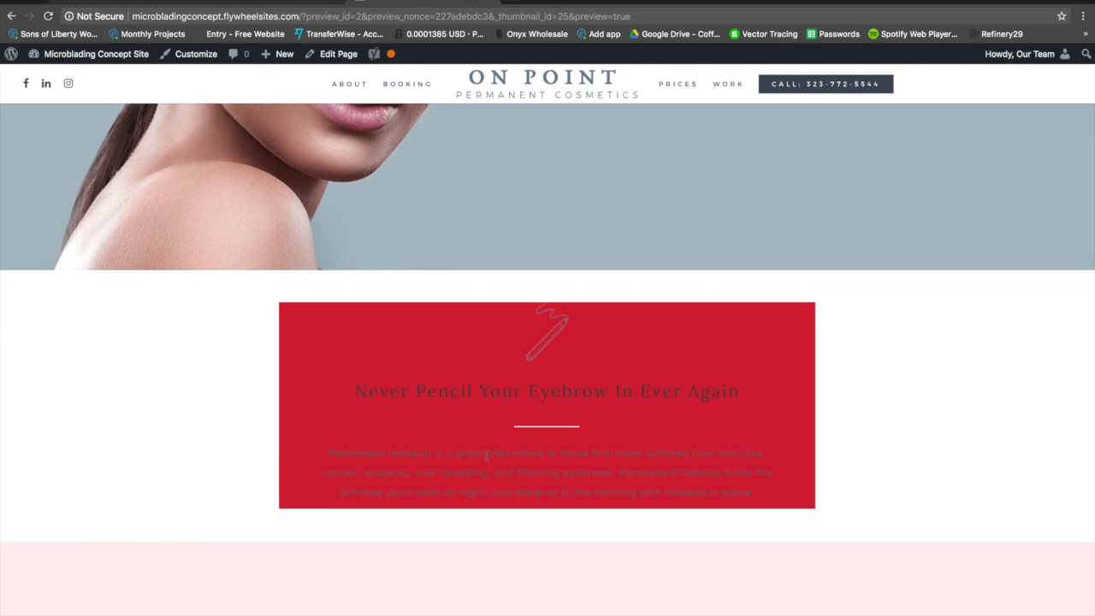
triple_click(485, 456)
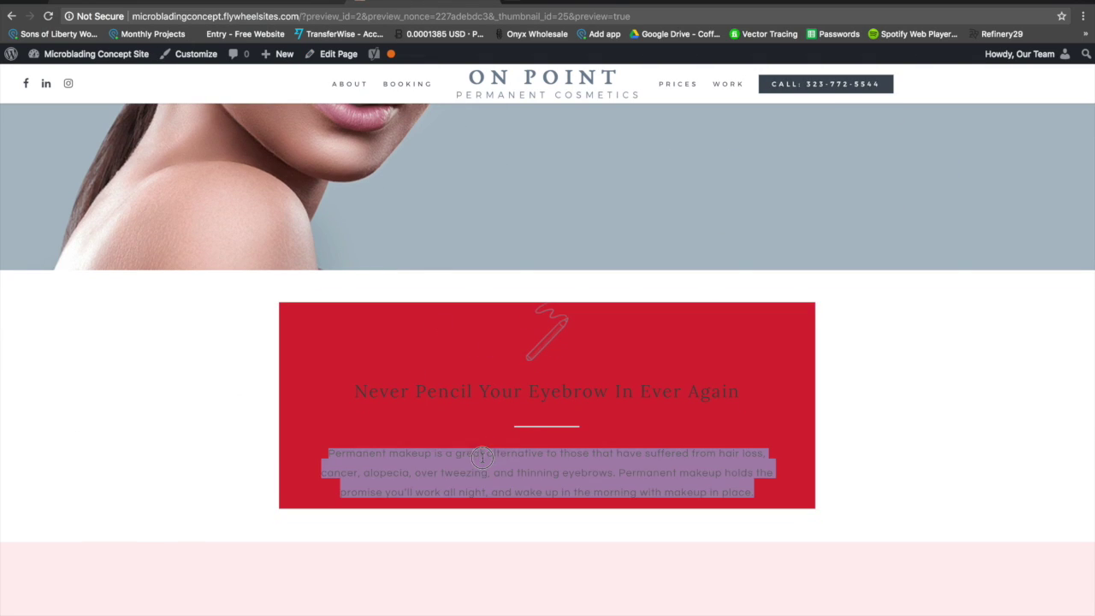
click(477, 446)
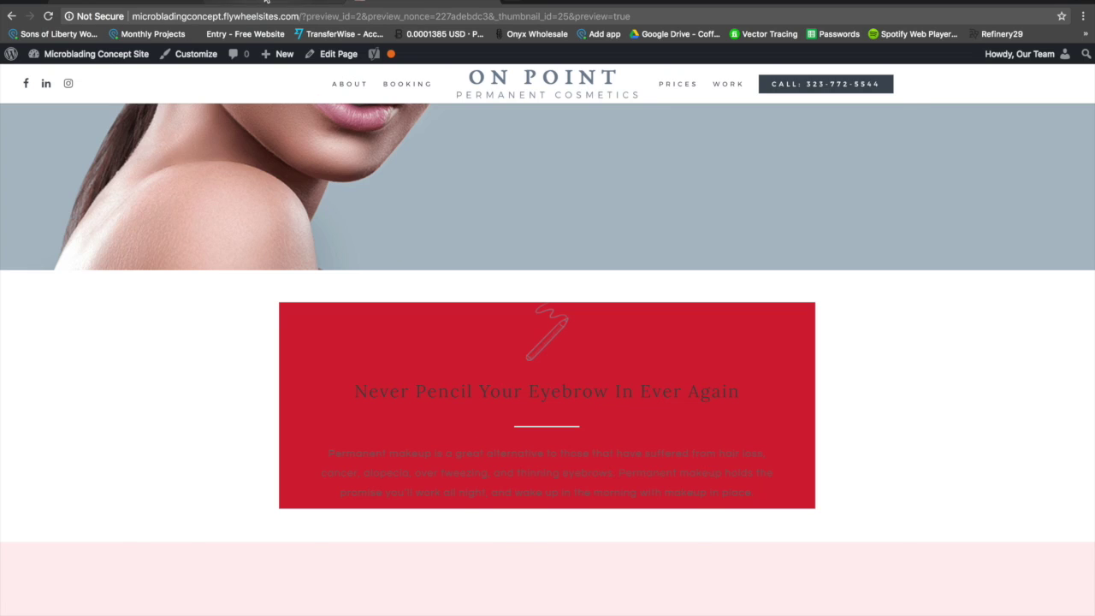
click(265, 2)
Step: Clear the background color of the middle column holding the pencil illustration and save the column settings
click(505, 197)
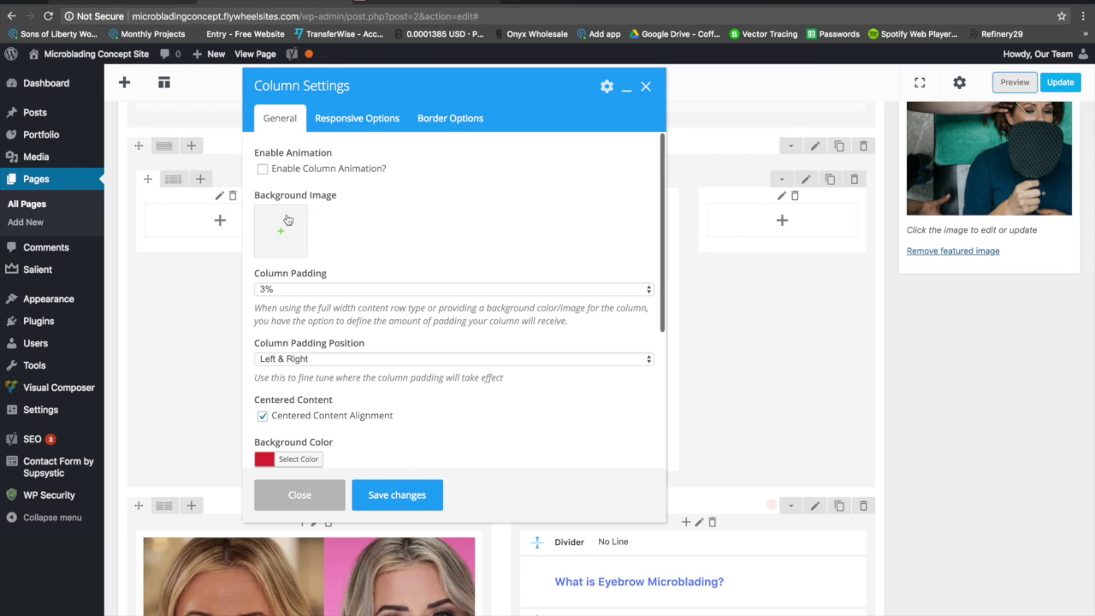
click(295, 458)
click(403, 458)
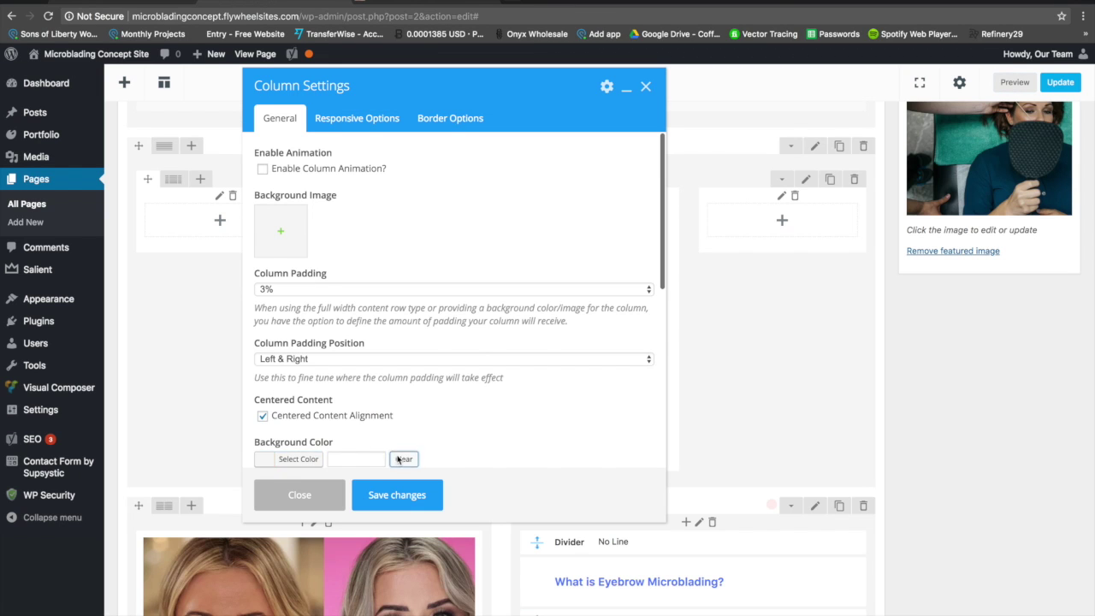
click(402, 495)
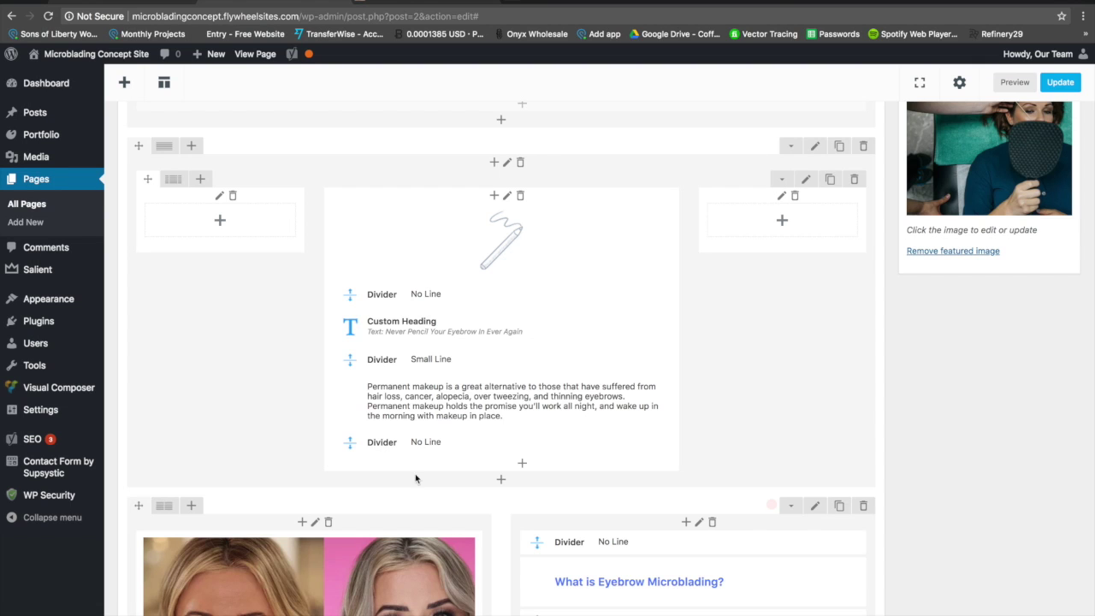
Step: Examine the heading below the pencil illustration in the already open page preview and return to the editor
scroll(468, 294, up, 3)
click(387, 6)
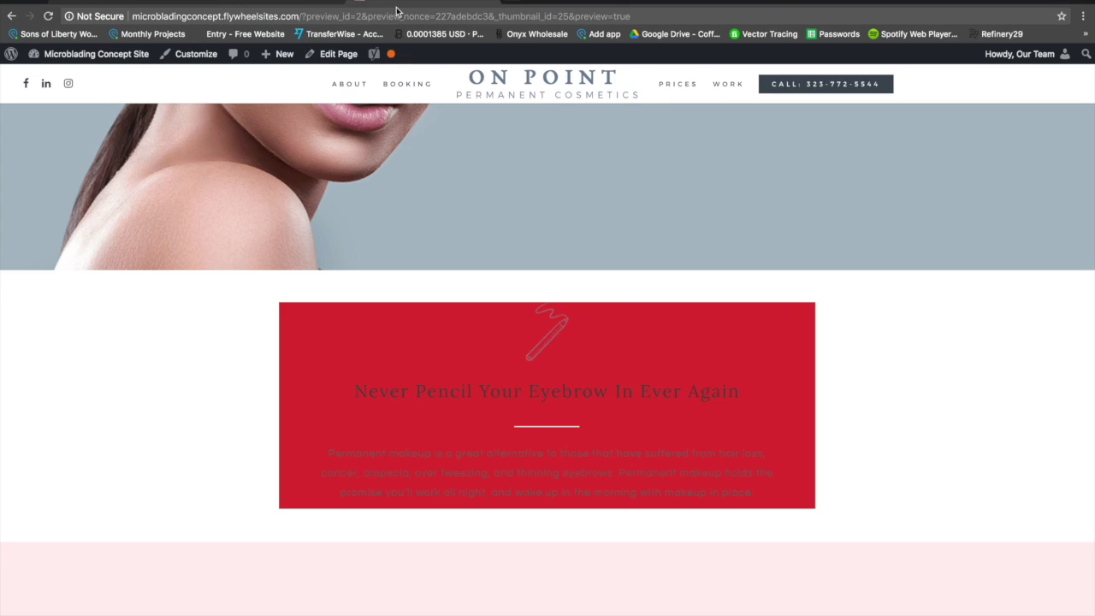
scroll(548, 342, down, 5)
double_click(437, 281)
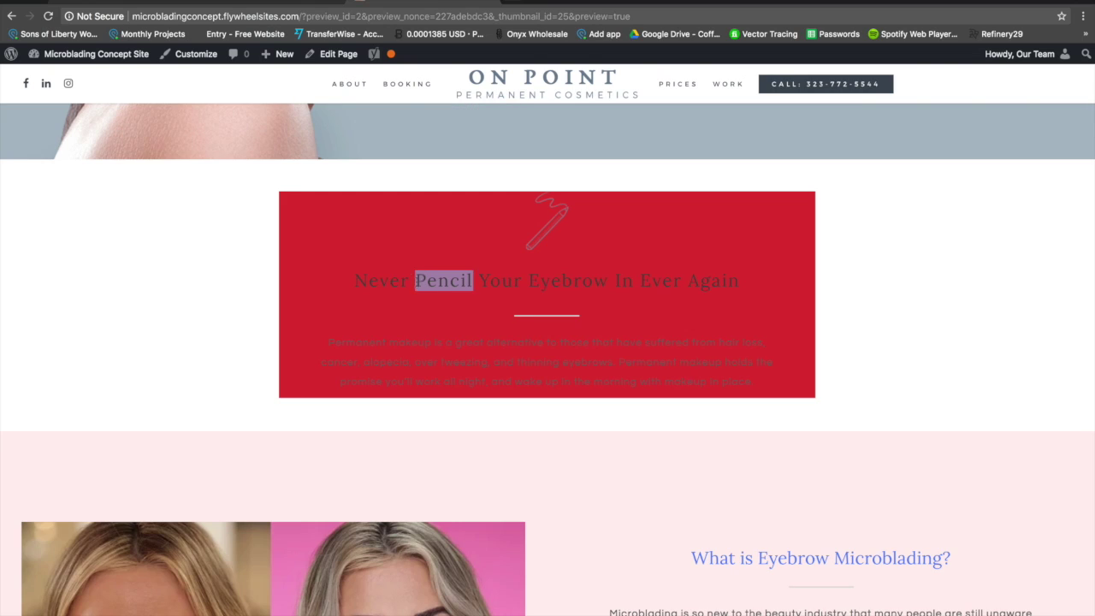
triple_click(416, 282)
click(302, 3)
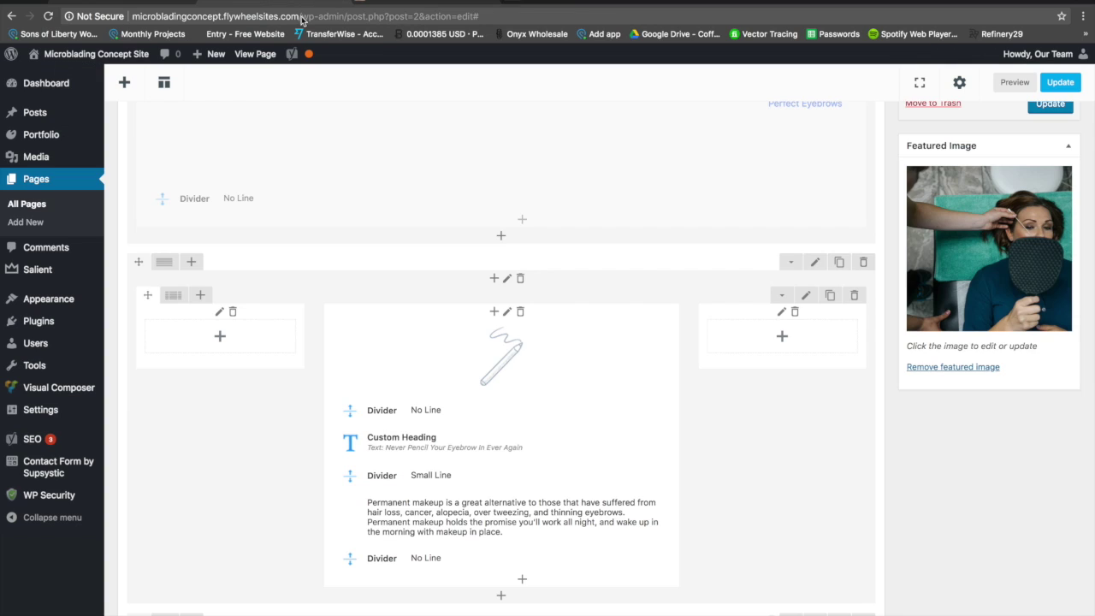
Step: Change the custom heading below the pencil illustration to "Hey guys, welcome!" and save the heading settings
scroll(476, 97, up, 5)
scroll(397, 325, down, 2)
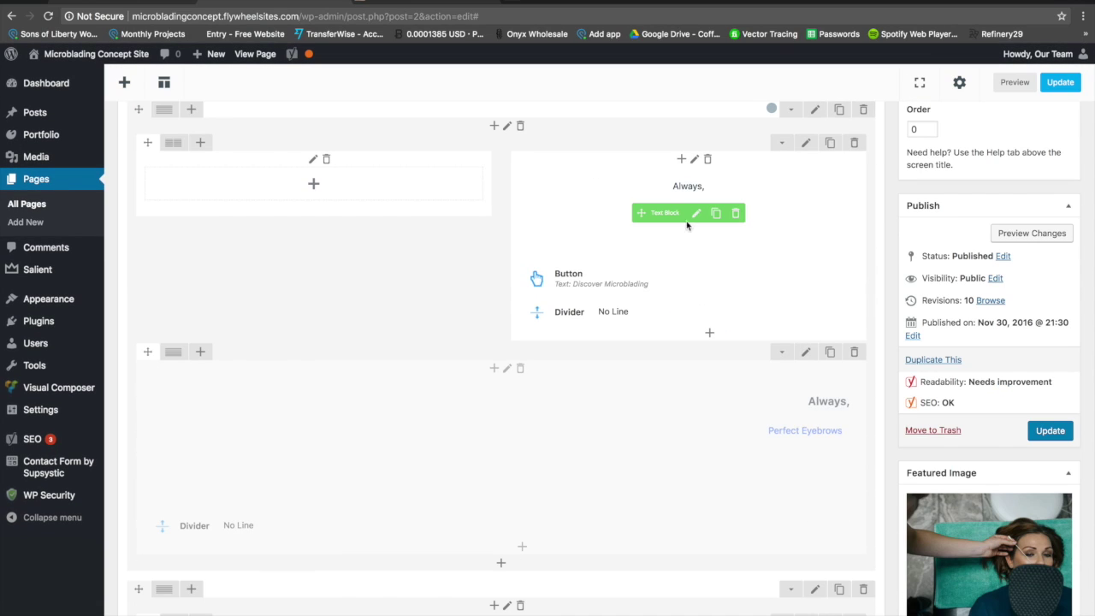
scroll(666, 202, down, 3)
scroll(465, 380, down, 2)
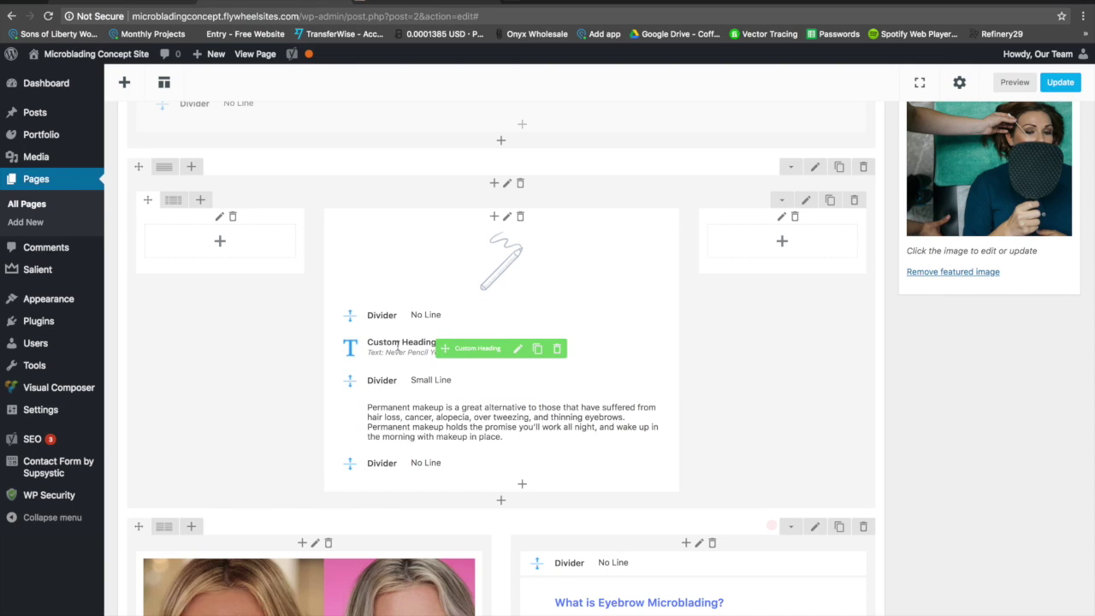
click(518, 349)
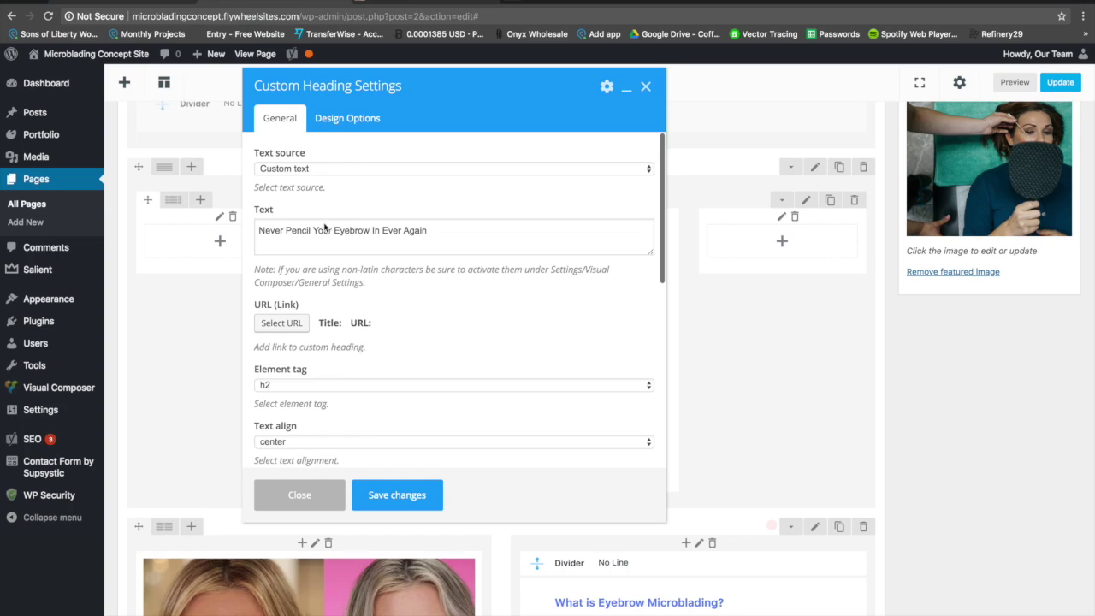
triple_click(304, 232)
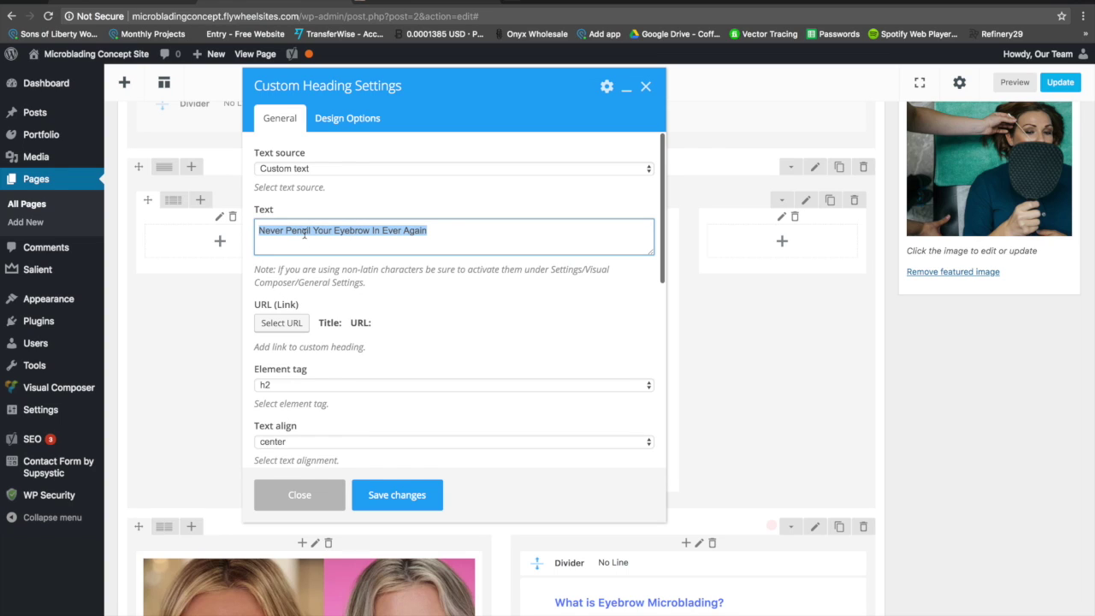
text(Hey guys, welcome!)
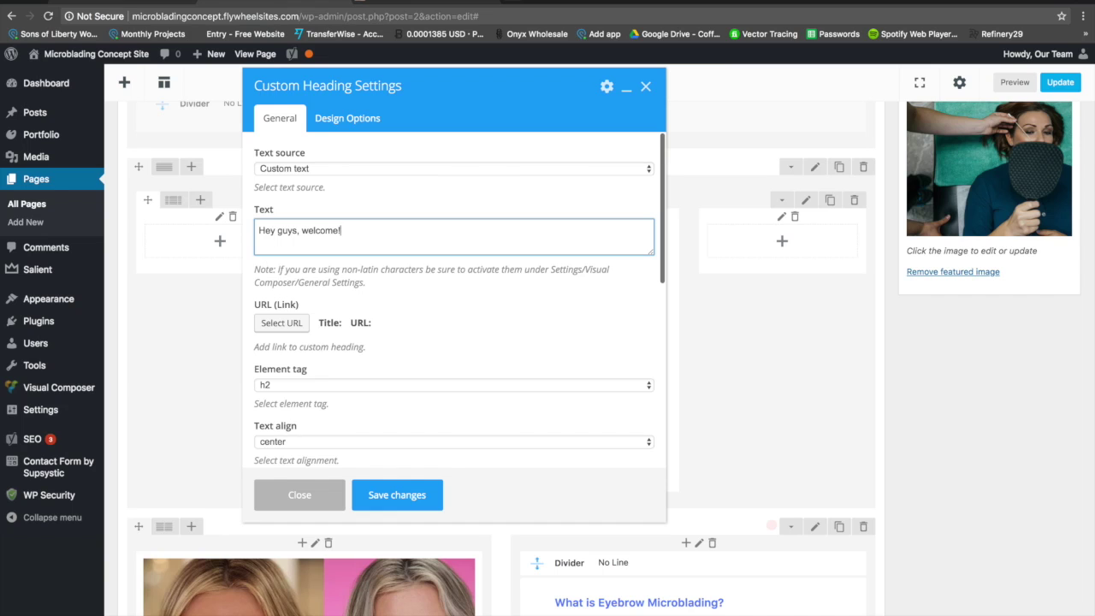
click(396, 496)
Step: Preview the page to check the new heading in the pencil section and return to the editor
click(1005, 86)
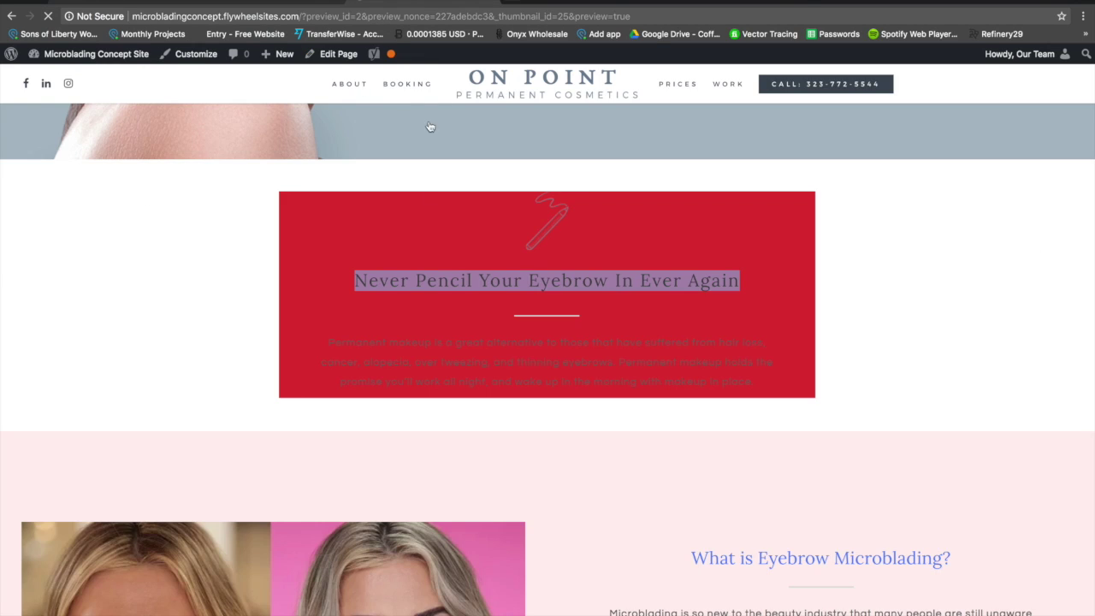
scroll(423, 288, down, 5)
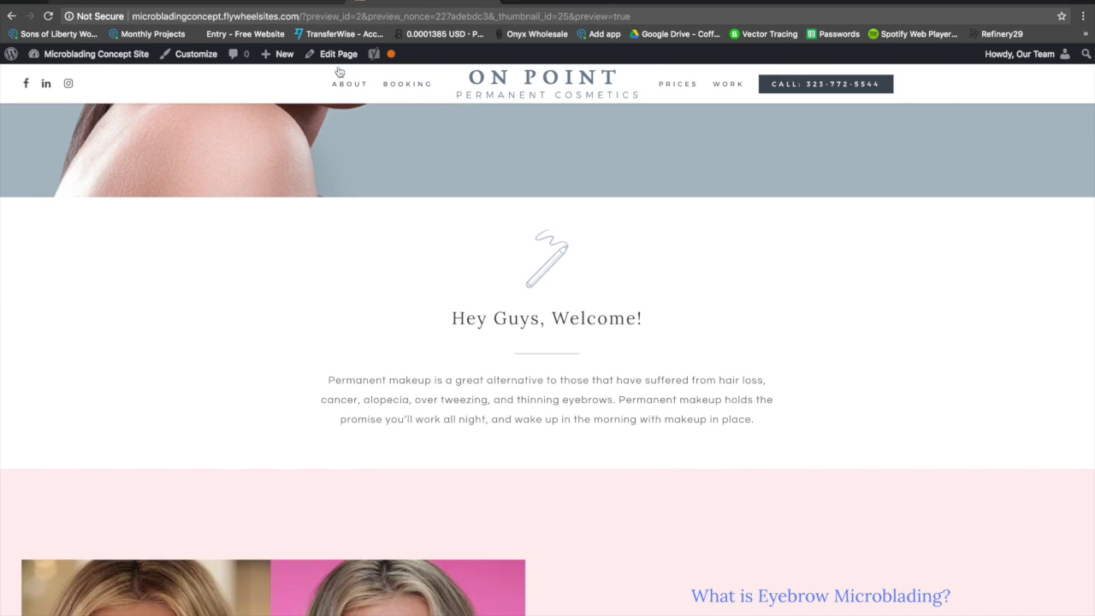
click(300, 5)
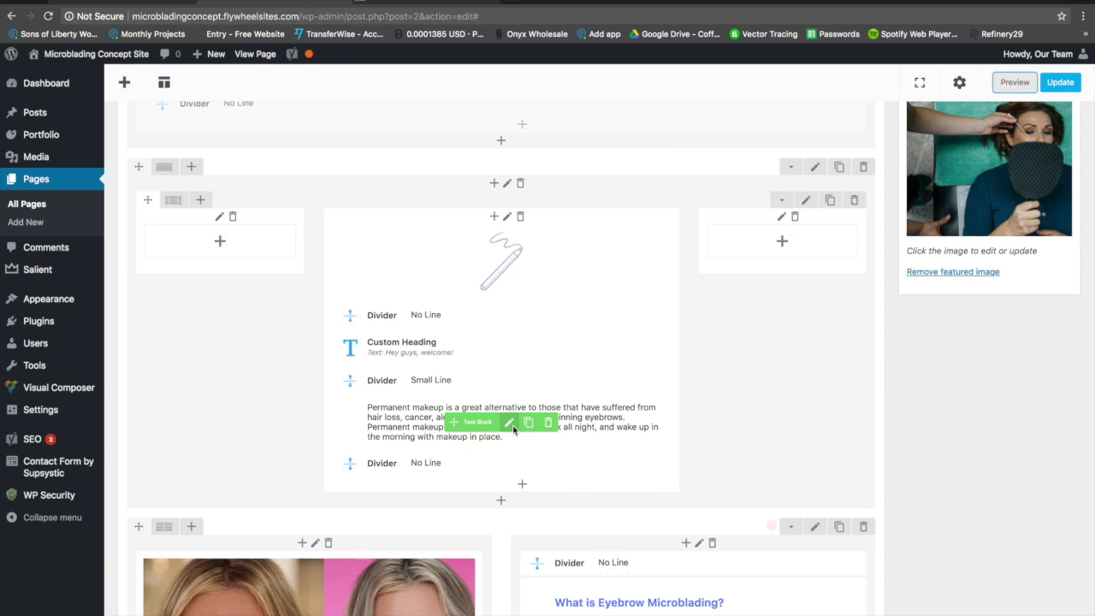
Step: Insert a short "Hi" greeting with the speaker's first name before the permanent makeup paragraph and save the text block
click(511, 424)
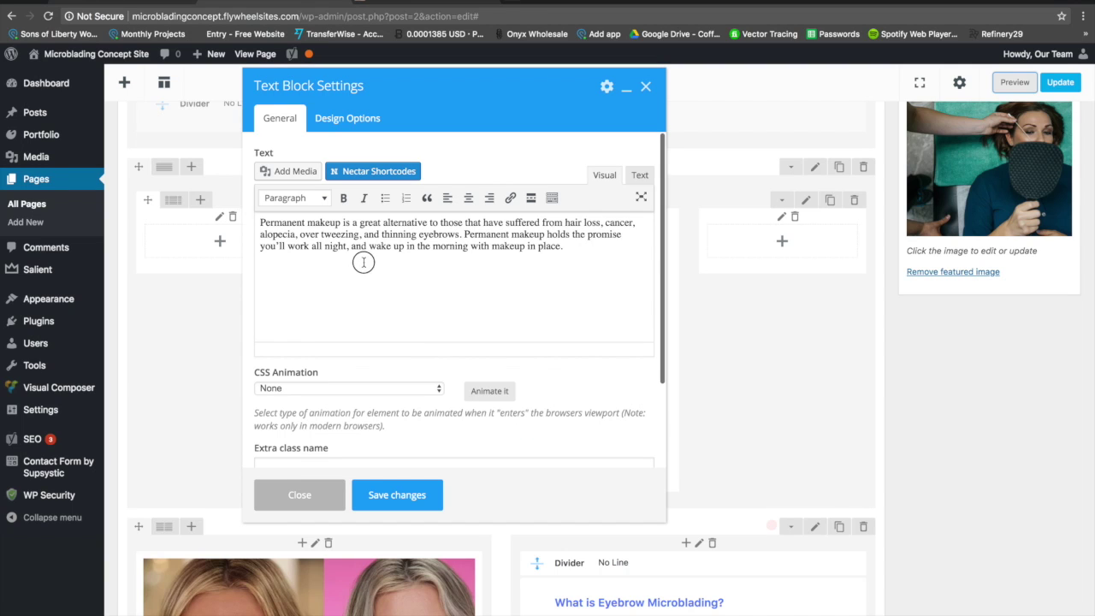
click(263, 225)
text(Hi,)
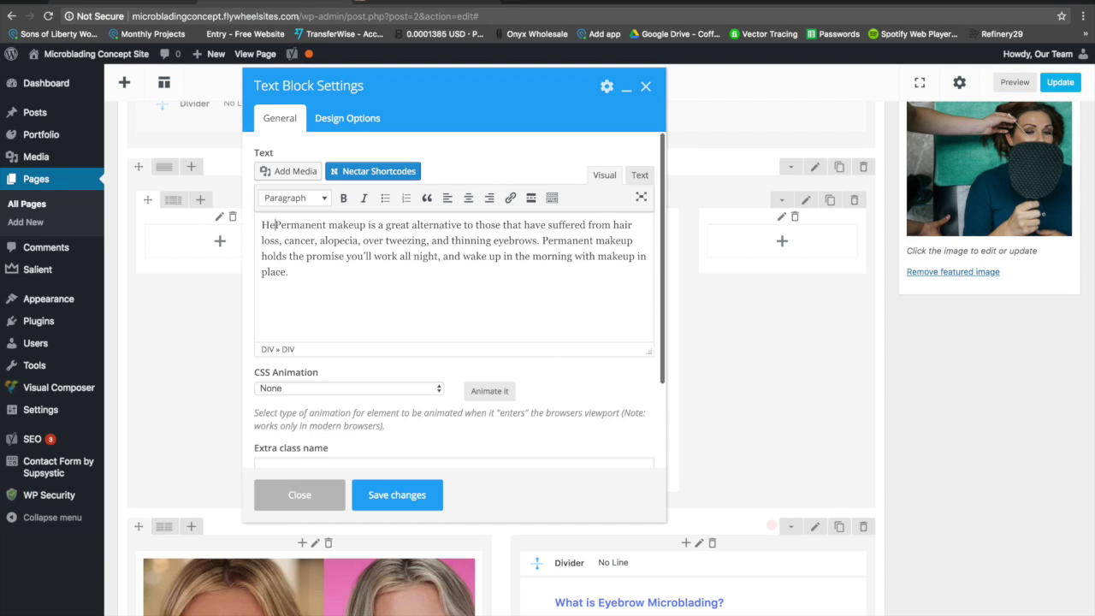
text( I`m Eder.)
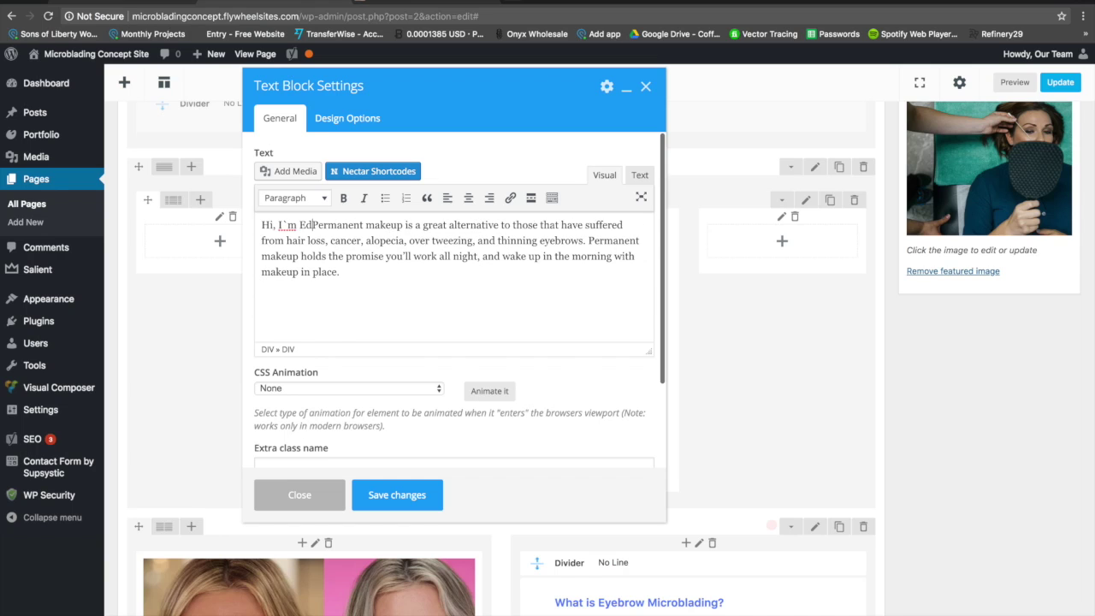
click(399, 494)
Step: Preview the page to check the greeting at the start of the paragraph and return to the editor
click(1015, 83)
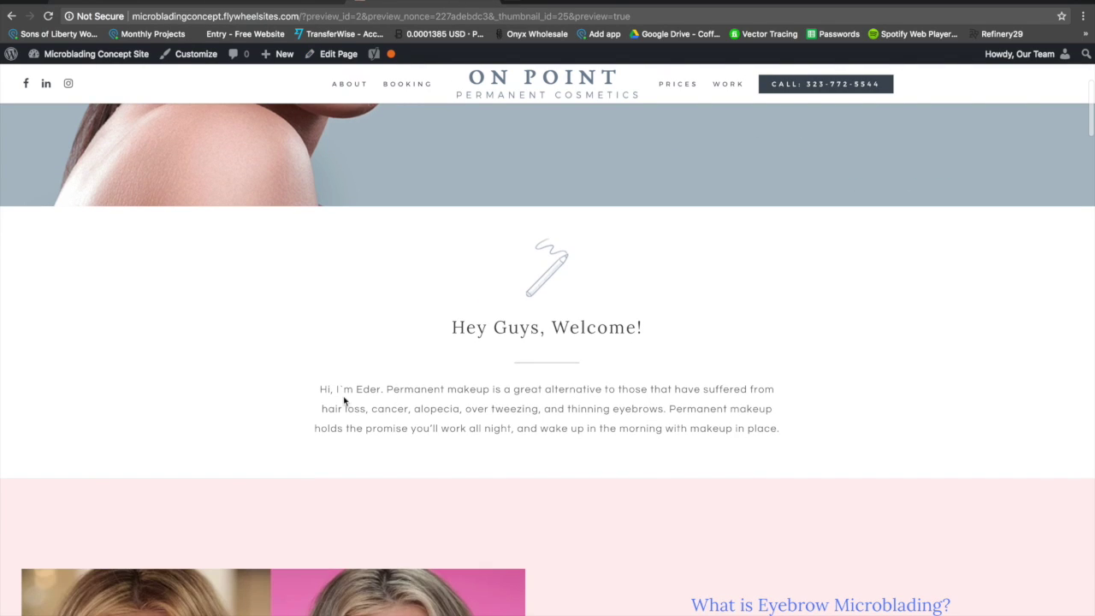
triple_click(341, 392)
click(278, 2)
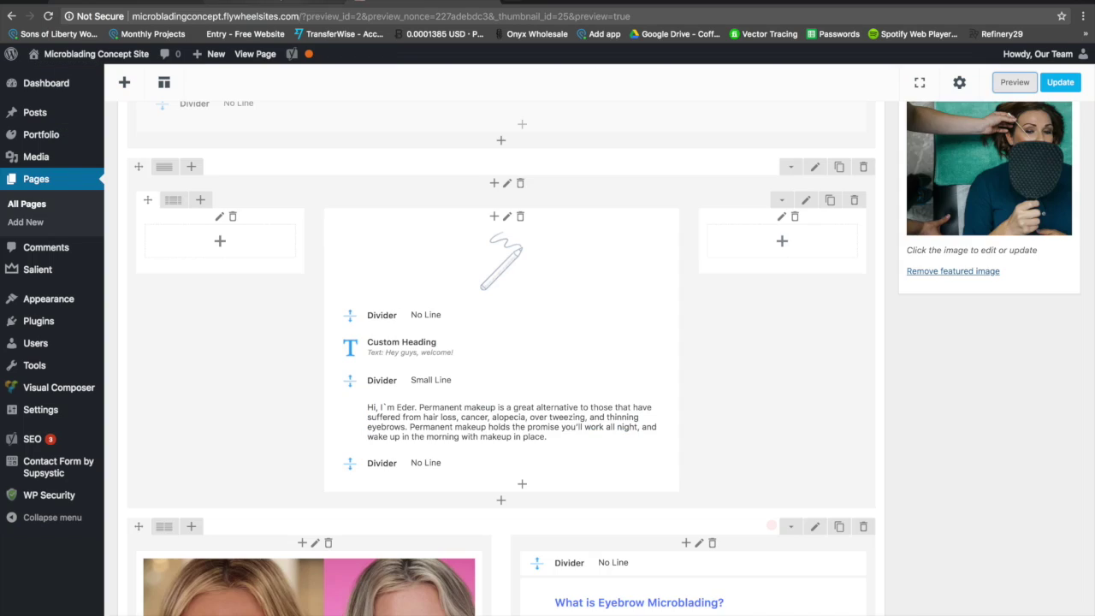
Step: Open the settings of the text block beside "What is Eyebrow Microblading?" and examine its embedded YouTube video
scroll(318, 235, down, 5)
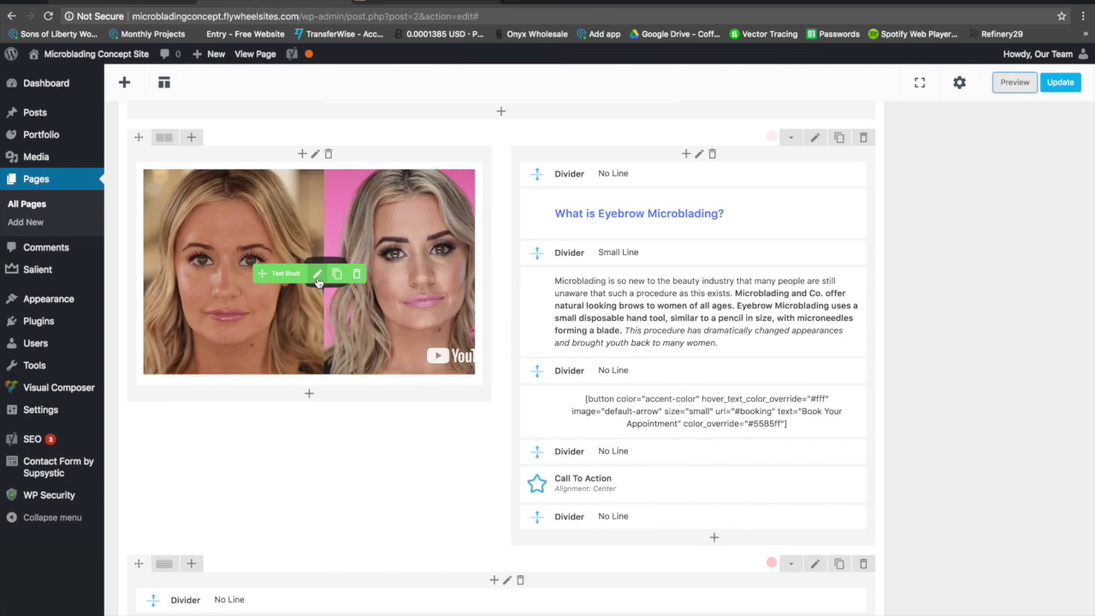
click(316, 275)
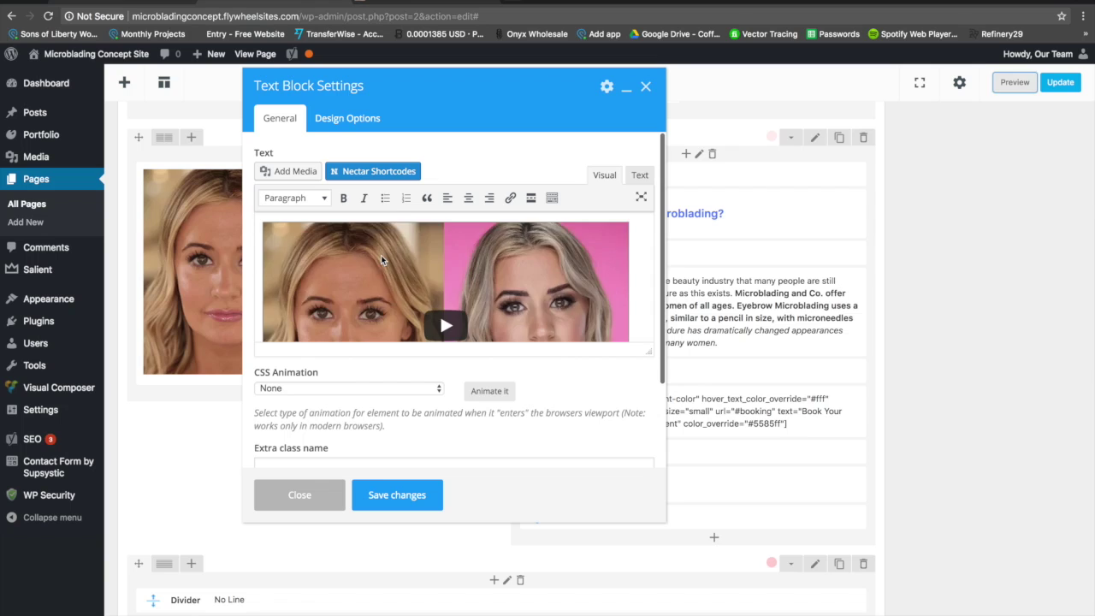
scroll(381, 255, down, 2)
click(463, 258)
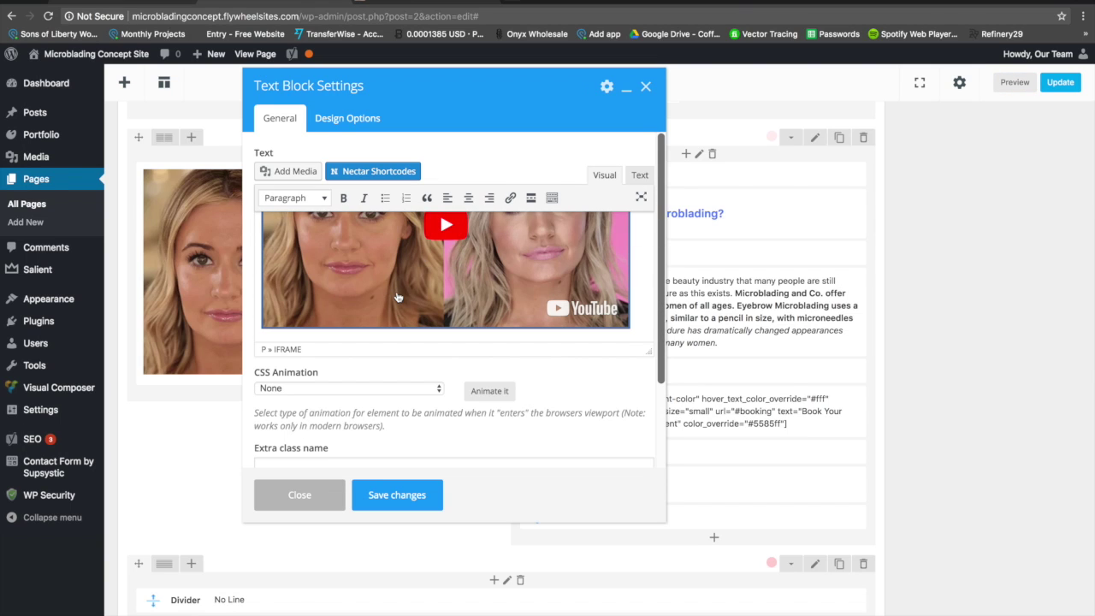
scroll(455, 266, up, 2)
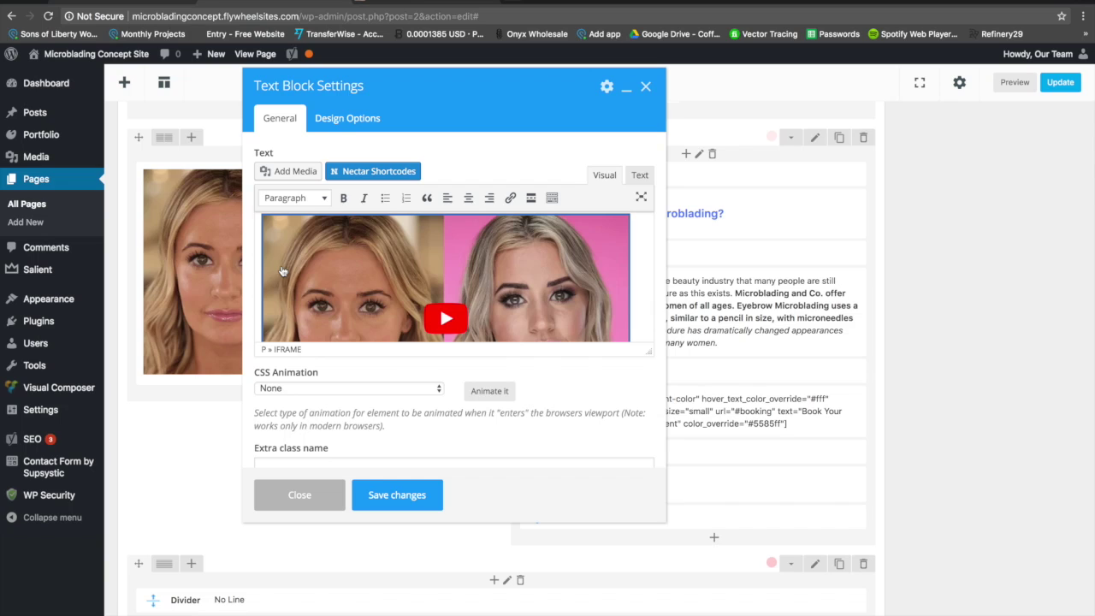
double_click(253, 158)
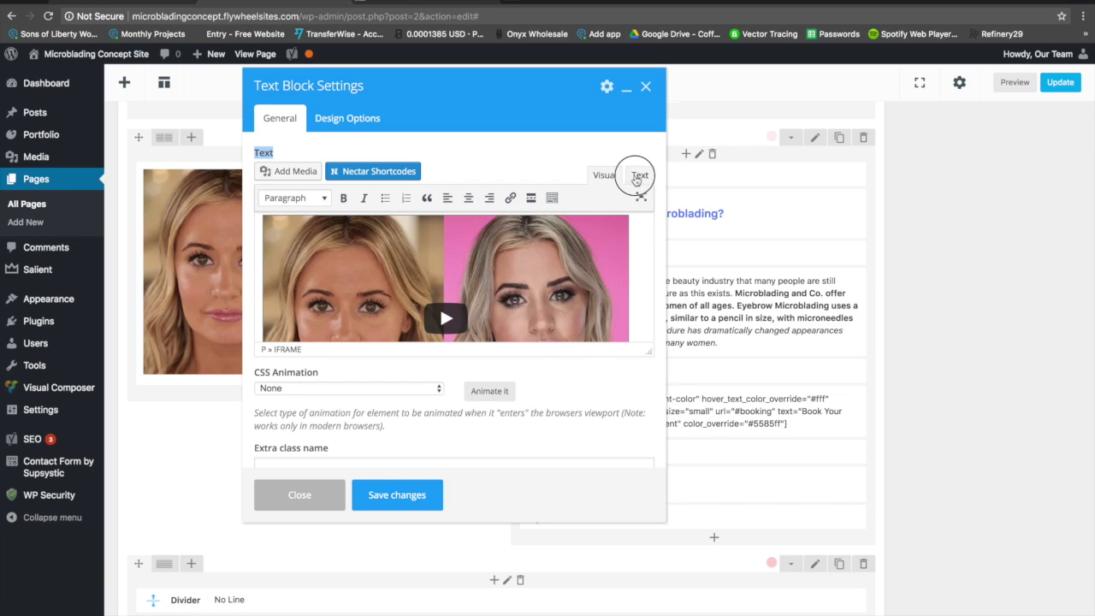
Step: Compare the video block's visual and code views, select the entire iframe embed code, and save the block without edits
click(637, 177)
click(605, 175)
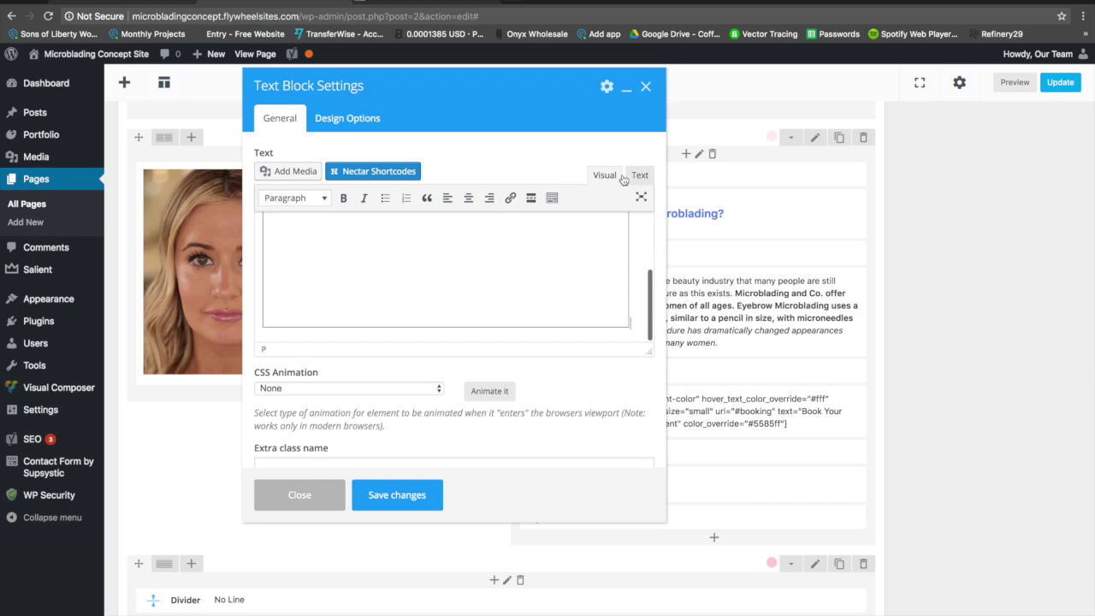
scroll(532, 277, up, 2)
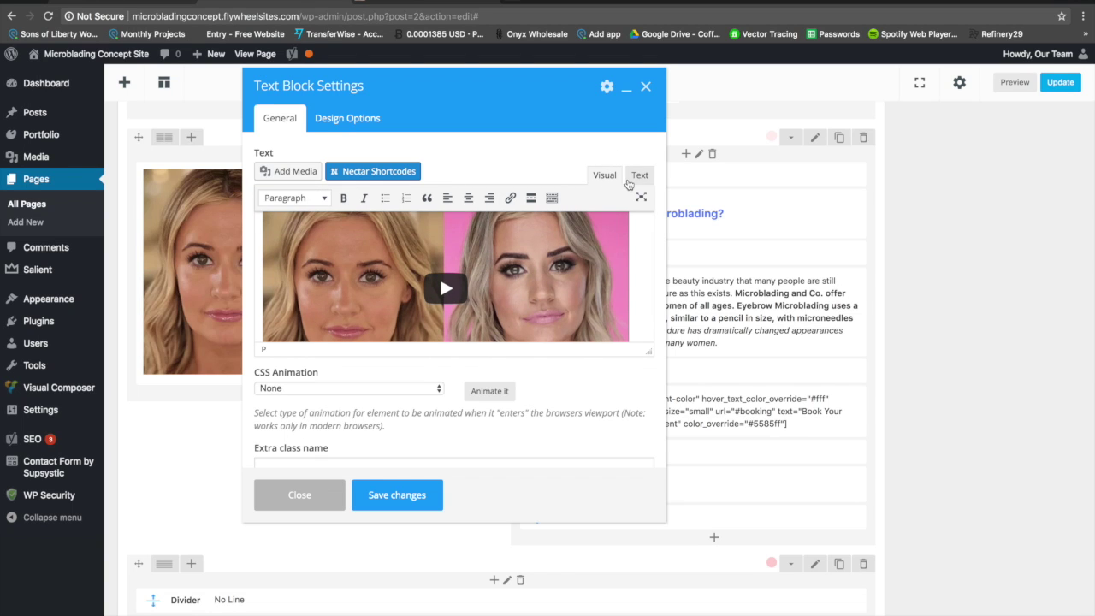
click(638, 177)
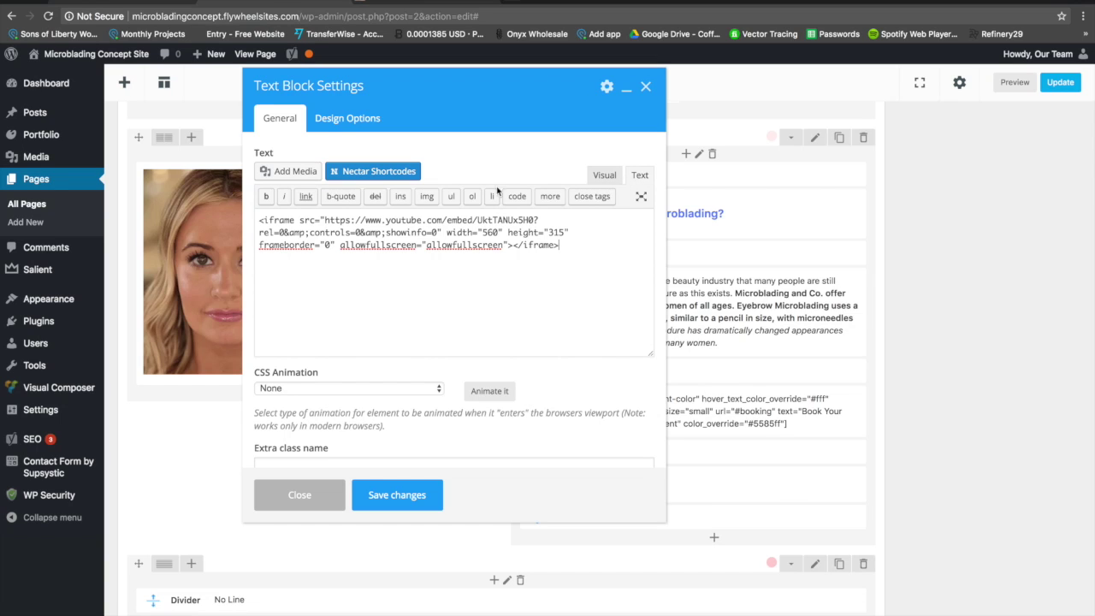
drag(260, 221, 440, 238)
click(451, 260)
key(super+a)
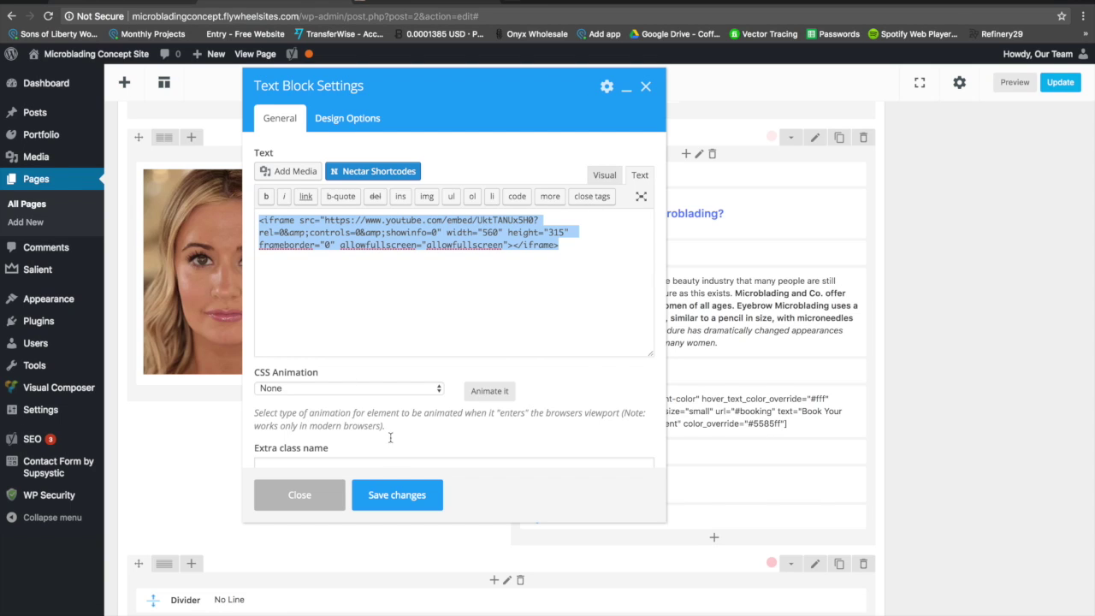
click(389, 509)
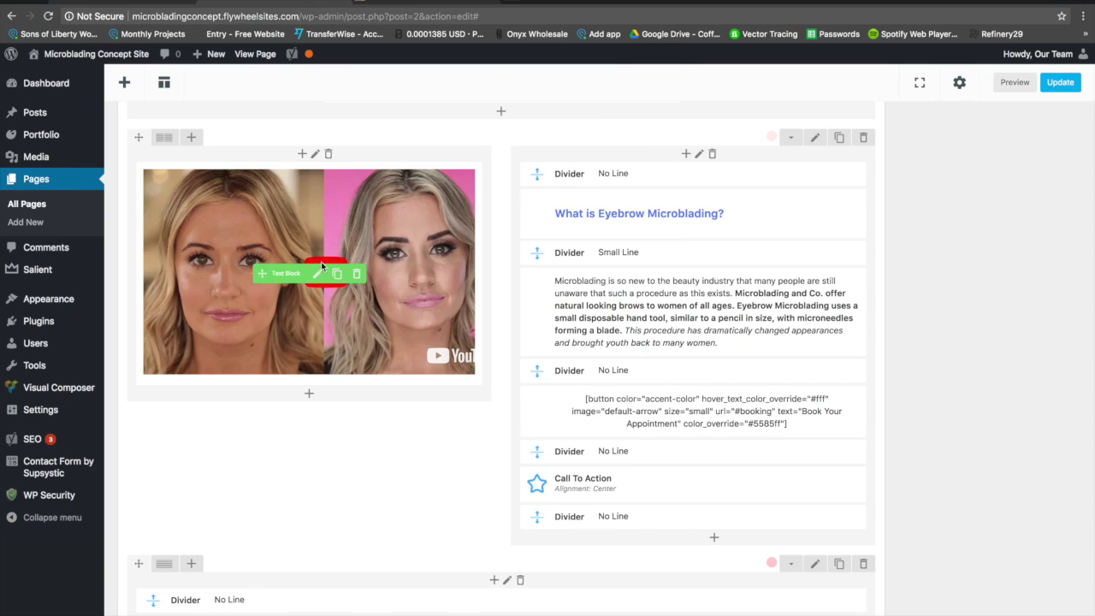
Step: Check the call link below the eyebrow microblading text in the page preview and return to the editor
click(390, 7)
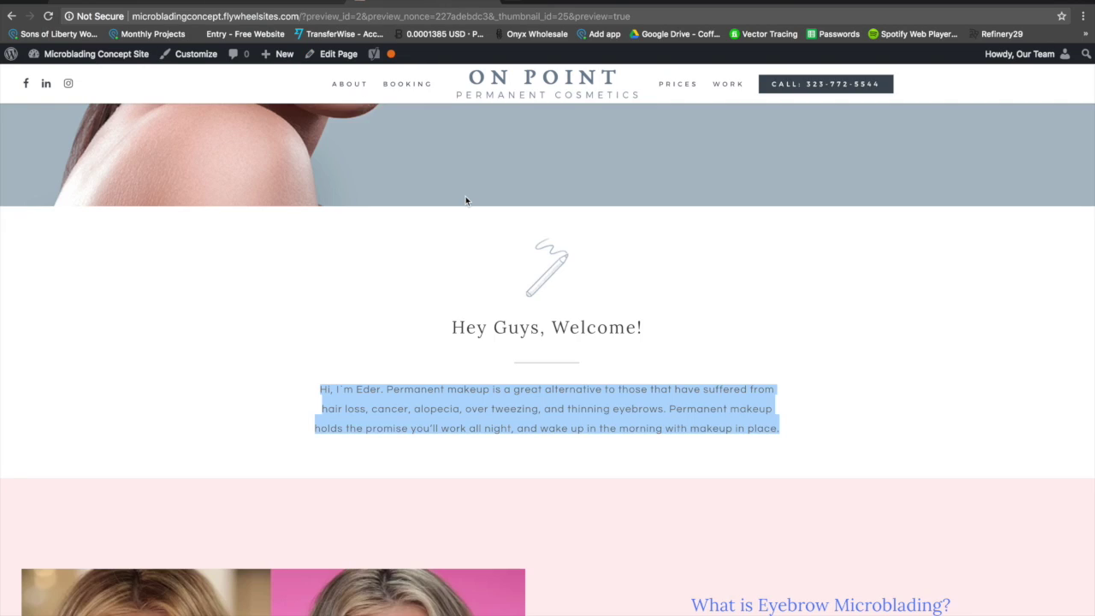
scroll(466, 202, down, 4)
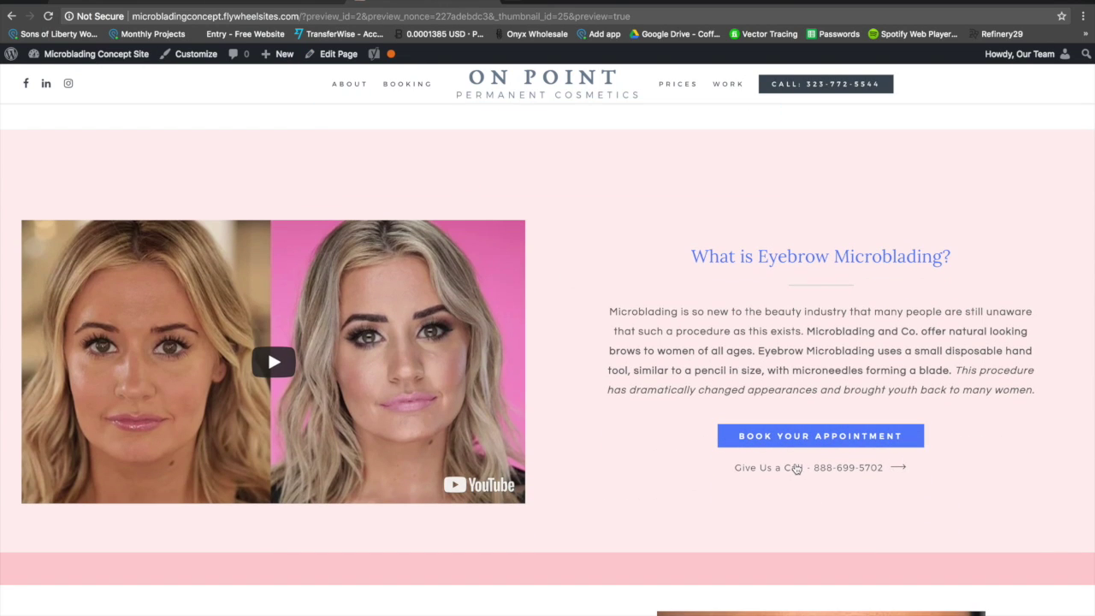
click(295, 4)
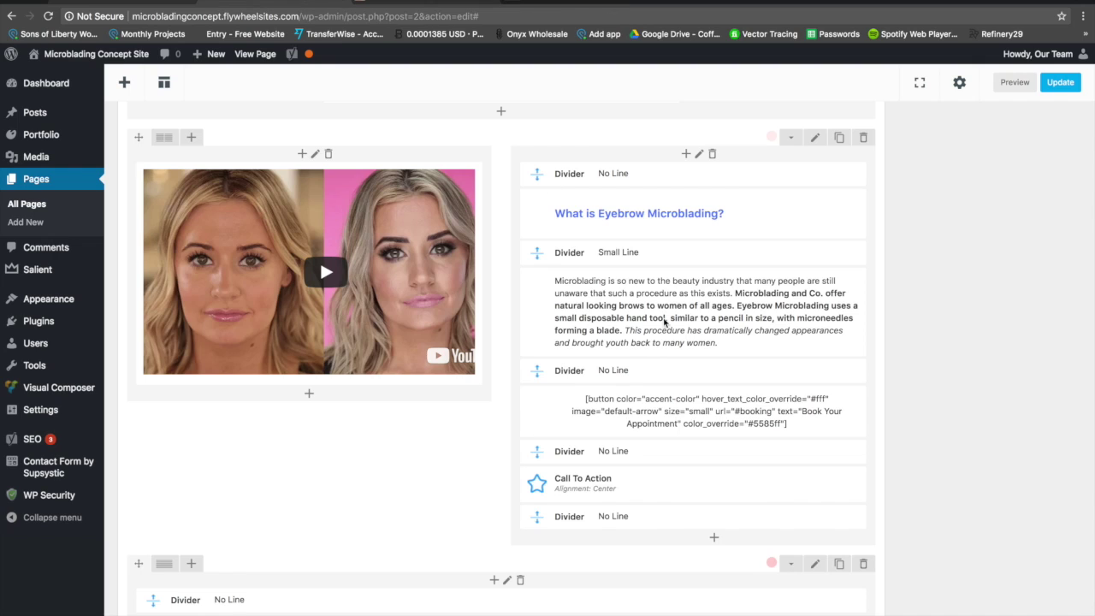
Step: Prefix the phone number in the Link URL of the Call To Action element with "tel:"
scroll(673, 312, down, 3)
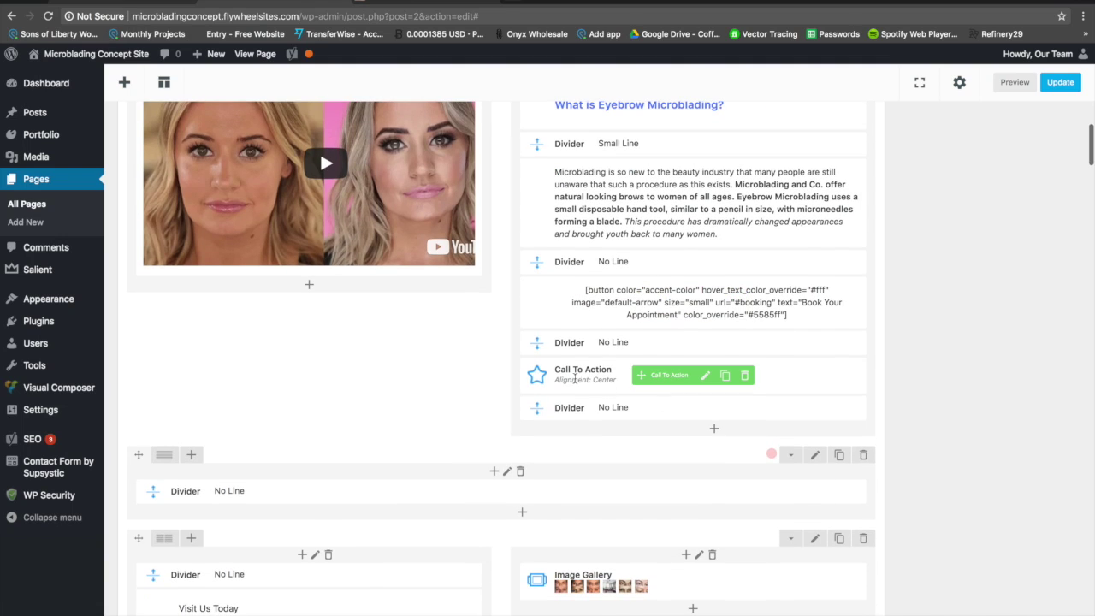
mouse_move(661, 390)
click(704, 375)
drag(324, 251, 399, 255)
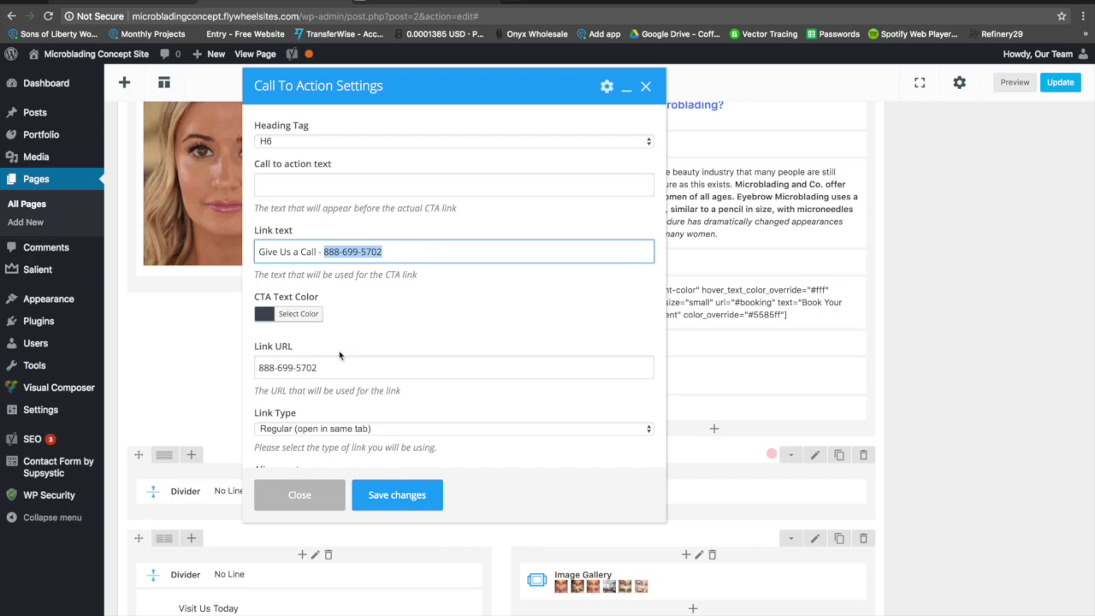
click(258, 365)
text(tel:)
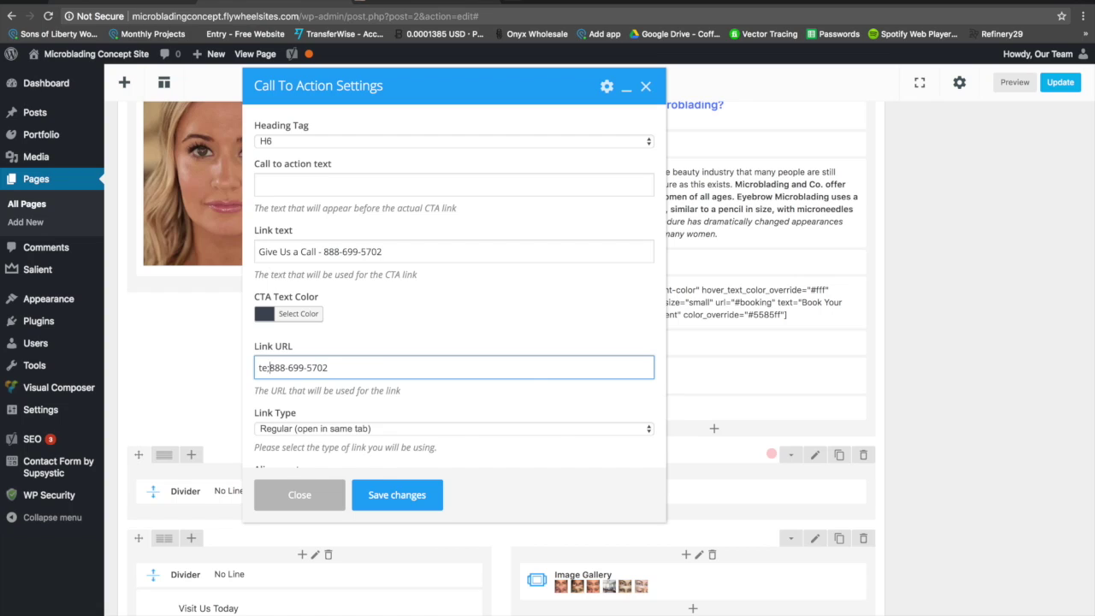
text(l)
Step: Review the "tel:" prefix, phone number and link text of the Call To Action, and save its settings
click(285, 344)
triple_click(285, 344)
drag(271, 367, 258, 368)
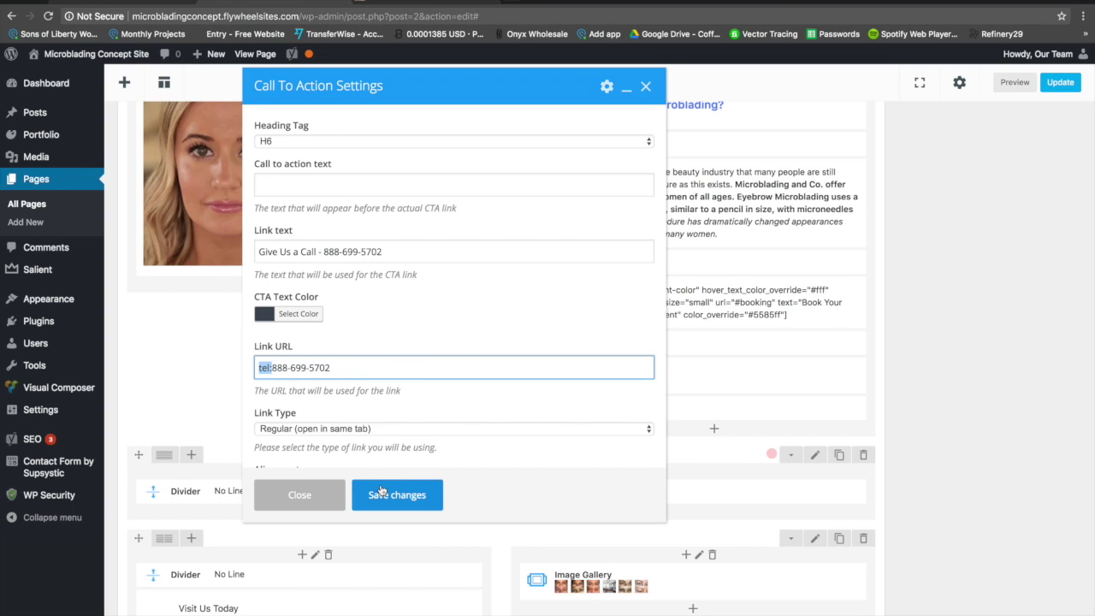
drag(331, 368, 273, 370)
click(367, 249)
key(ctrl+a)
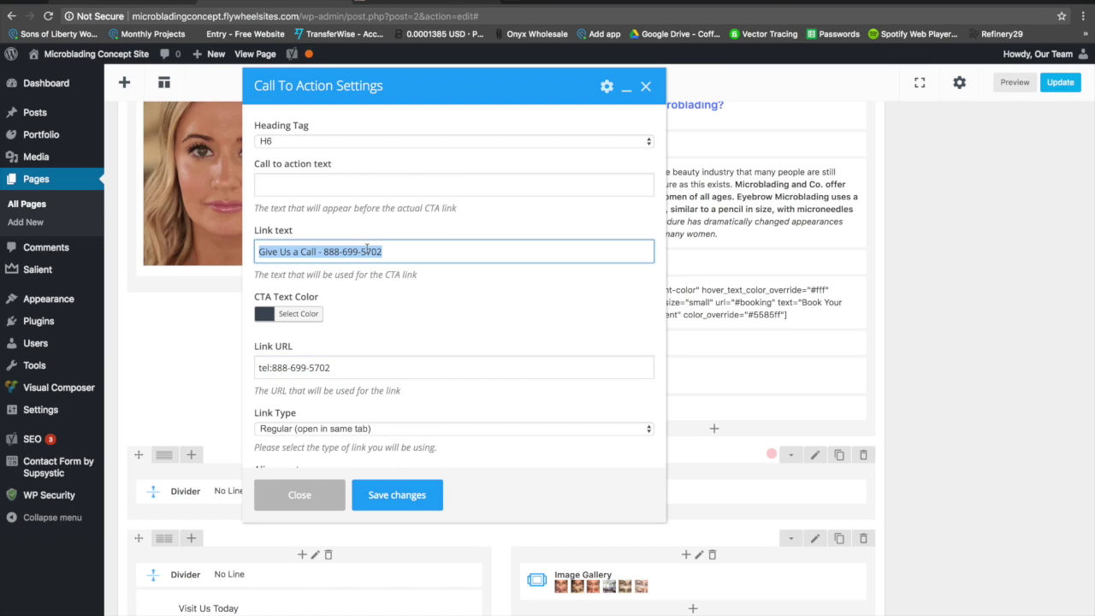
click(396, 495)
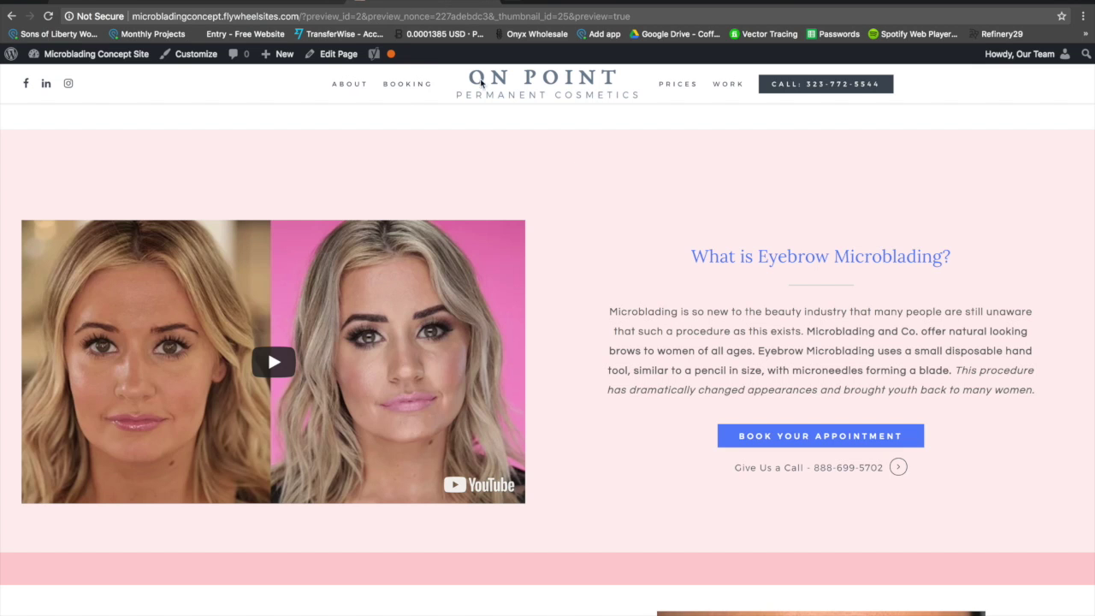
Step: Compare the previewed "Visit Us Today" section and its image slider with the matching row in the editor
scroll(790, 448, down, 5)
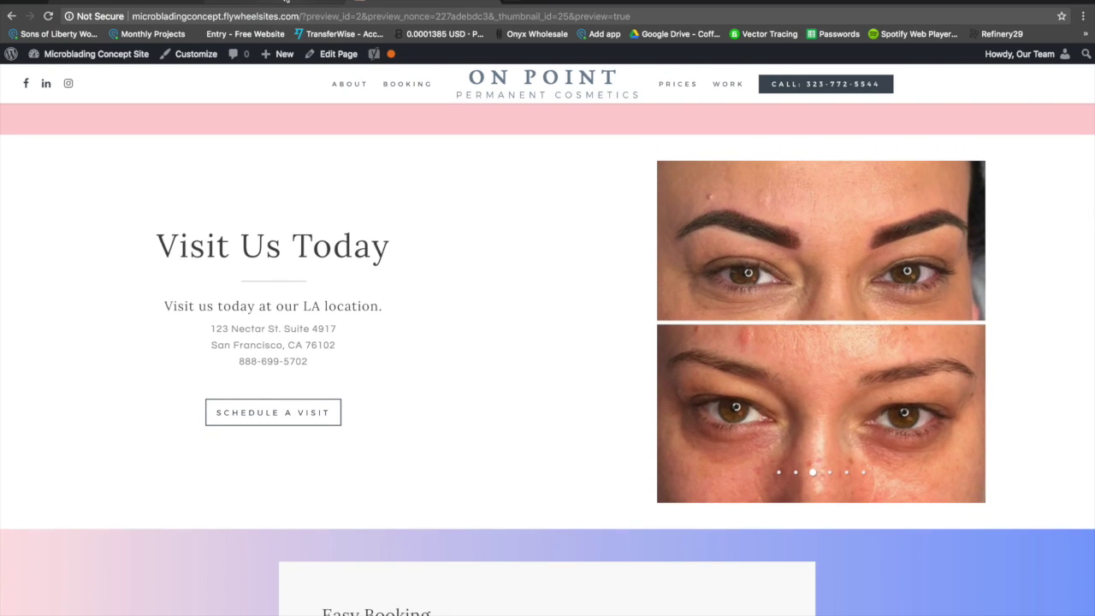
click(283, 3)
scroll(489, 313, down, 3)
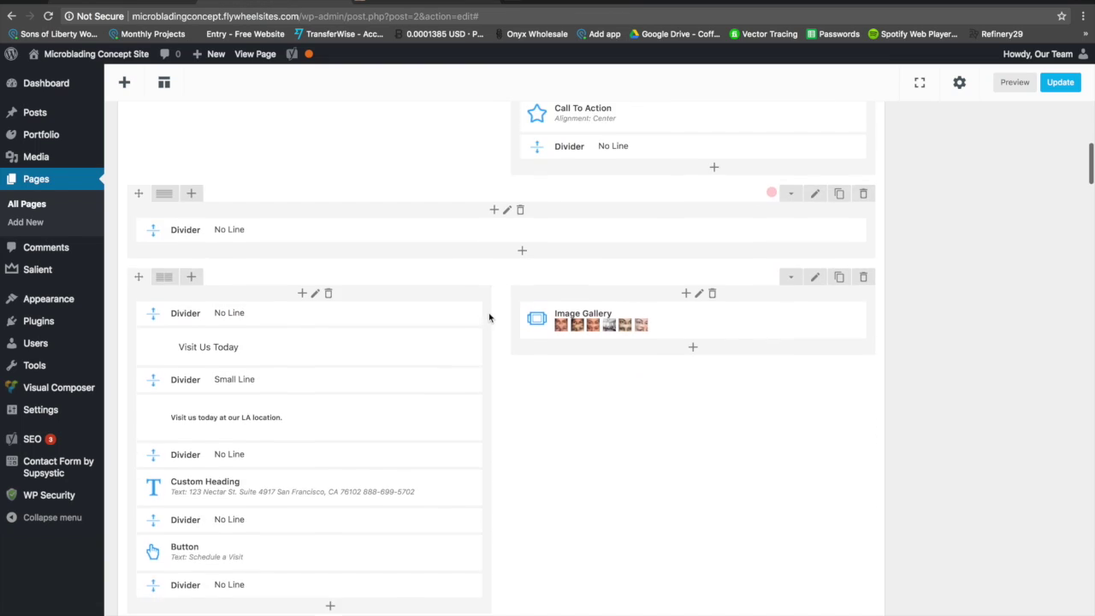
click(390, 5)
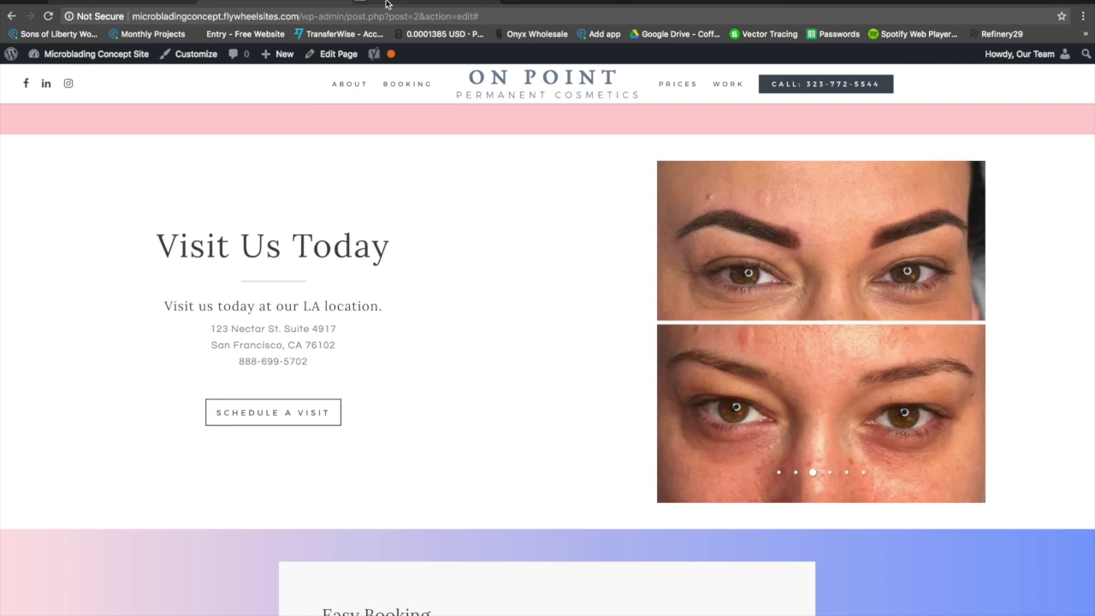
click(242, 5)
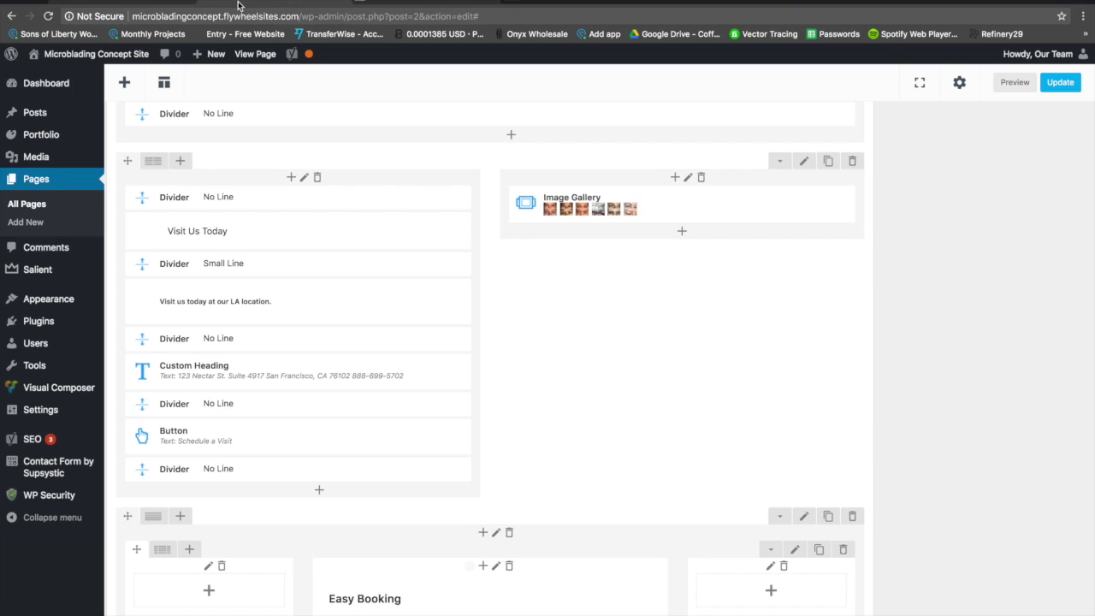
click(419, 5)
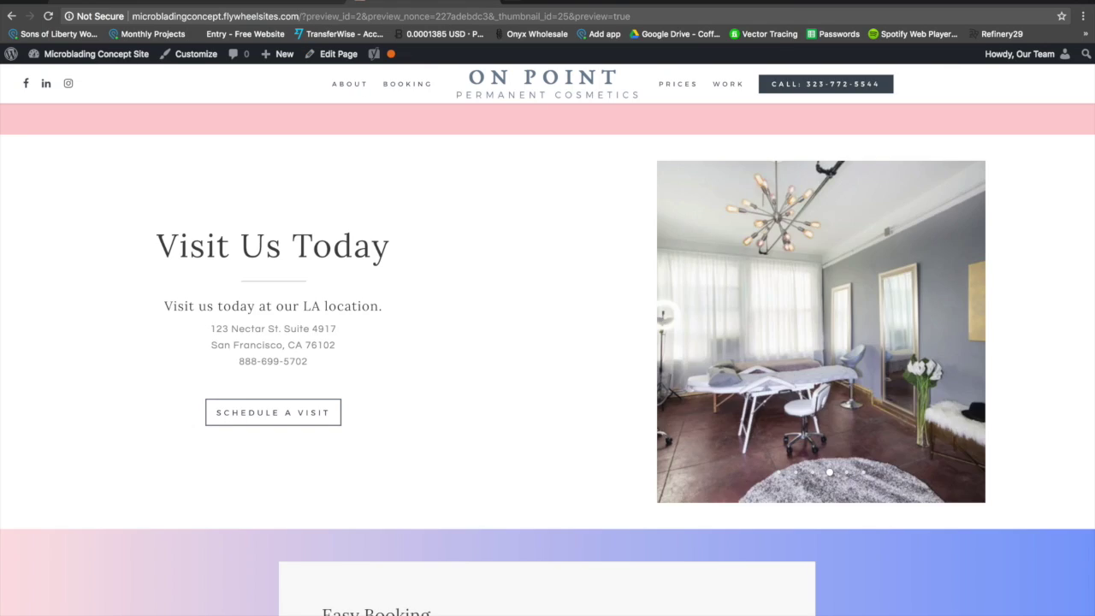
click(313, 3)
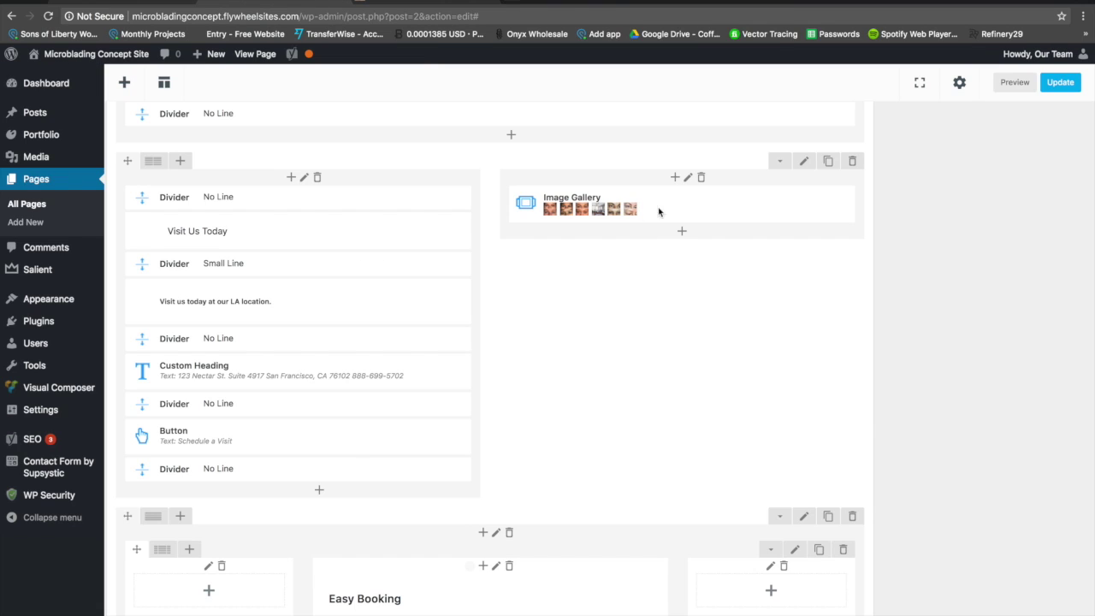
Step: Open the settings of the Image Gallery beside "Visit Us Today" and remove all six existing images
click(696, 206)
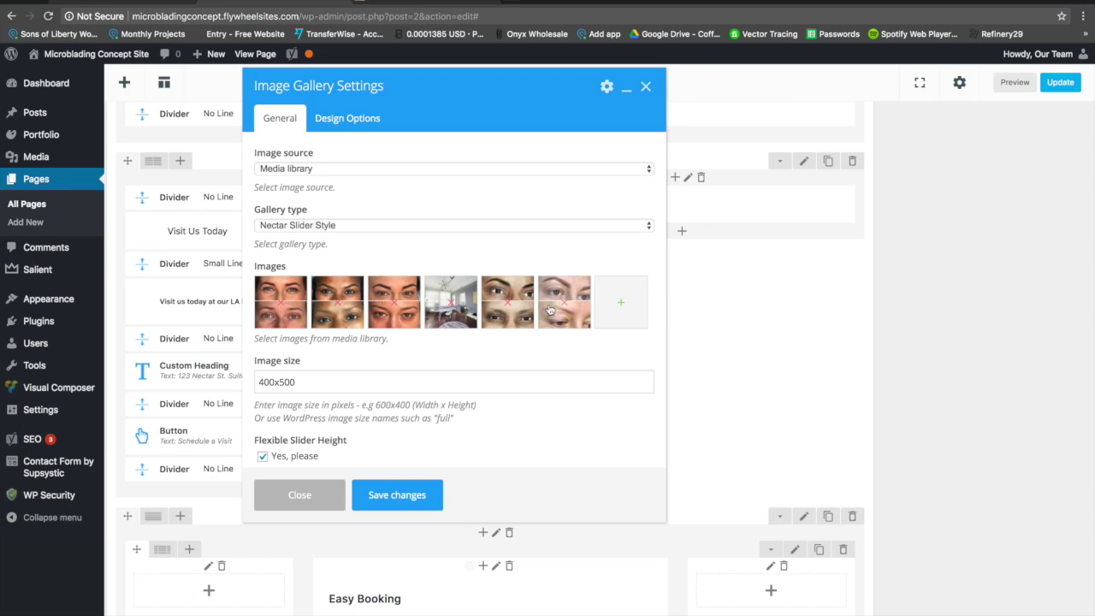
click(280, 305)
click(280, 304)
click(280, 305)
click(280, 304)
click(280, 305)
click(280, 305)
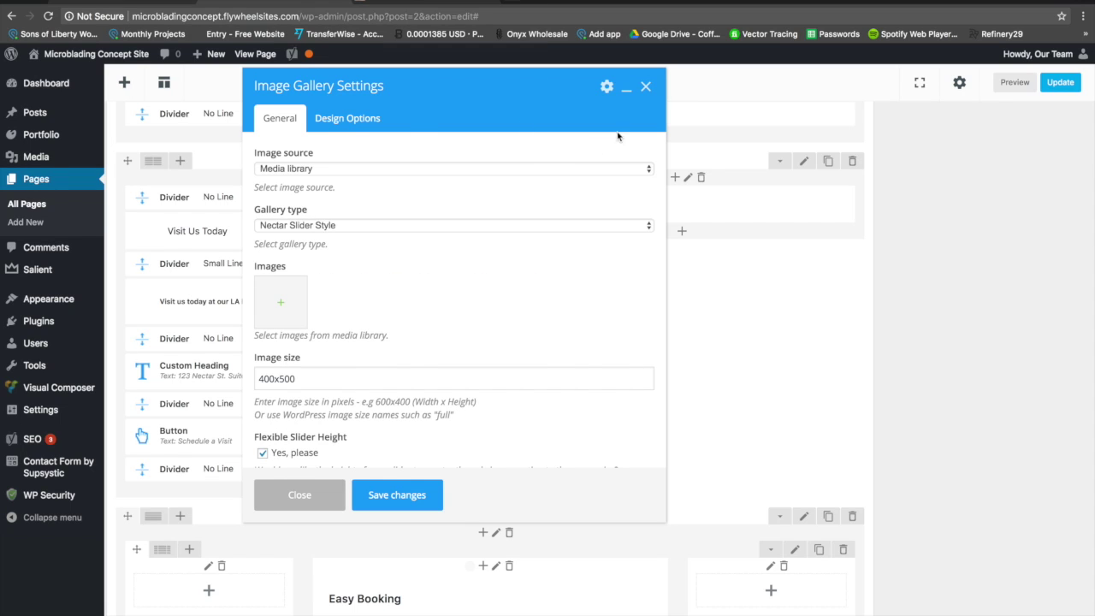
Step: Start adding new gallery images, look through the media library, and browse to the Desktop folder for file upload
click(283, 299)
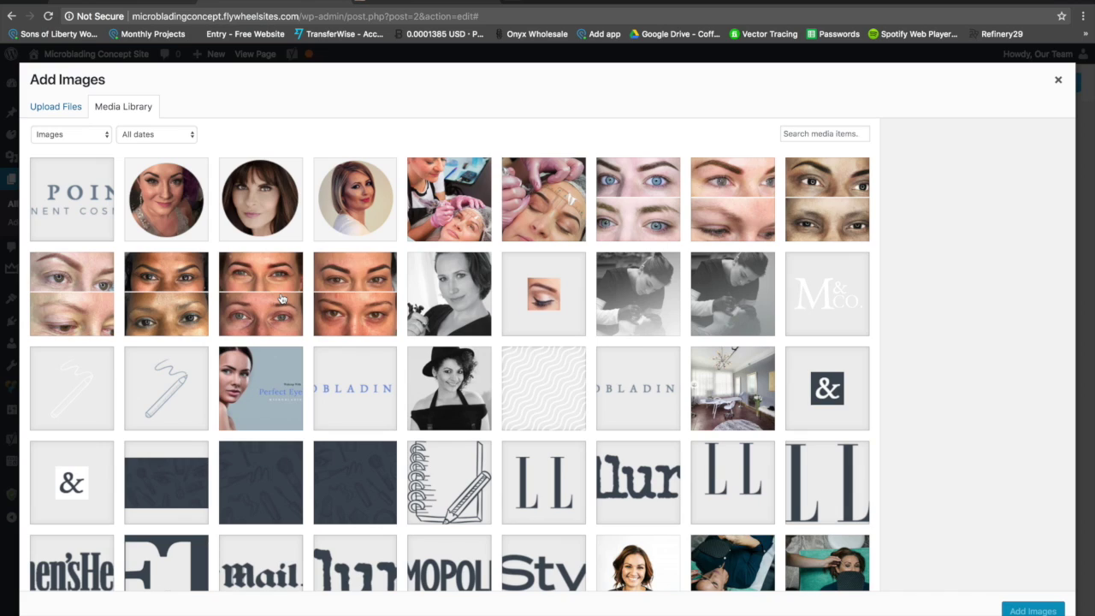
scroll(515, 210, down, 3)
scroll(515, 210, up, 3)
click(72, 109)
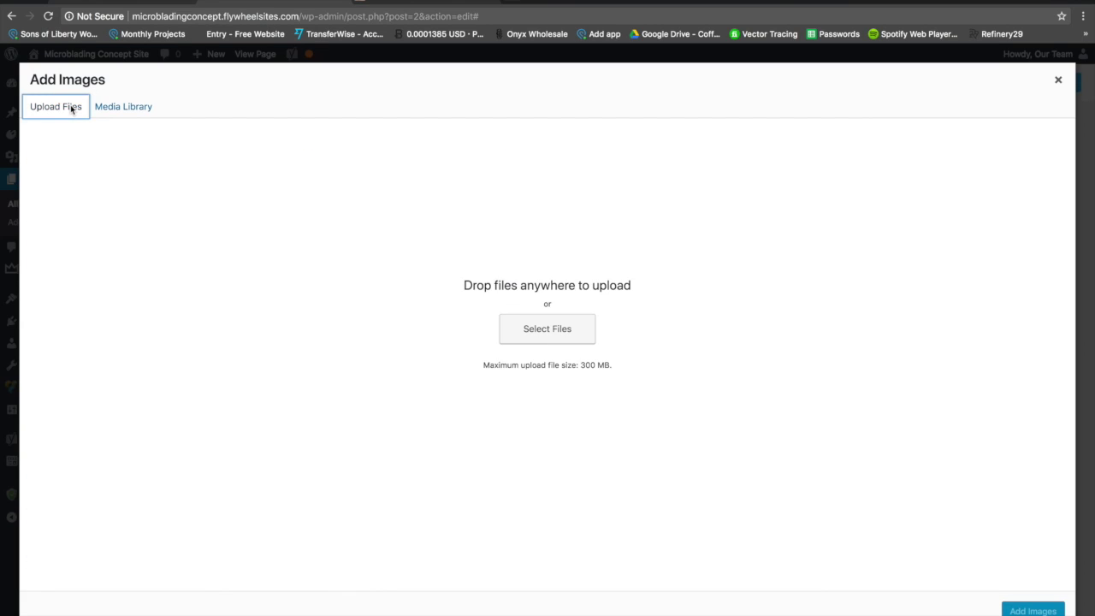
click(543, 339)
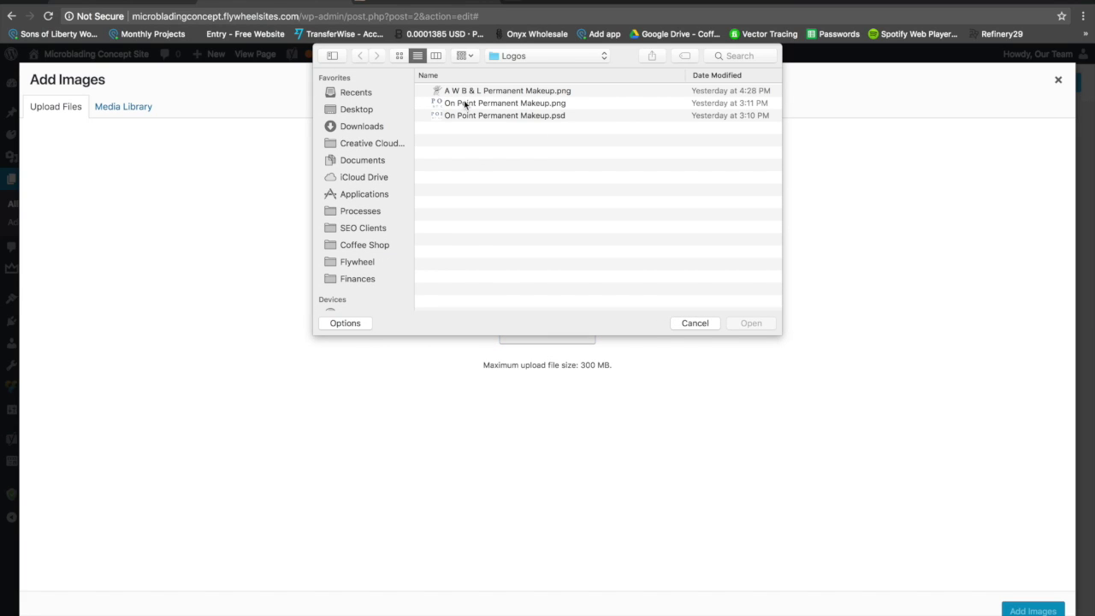
click(363, 110)
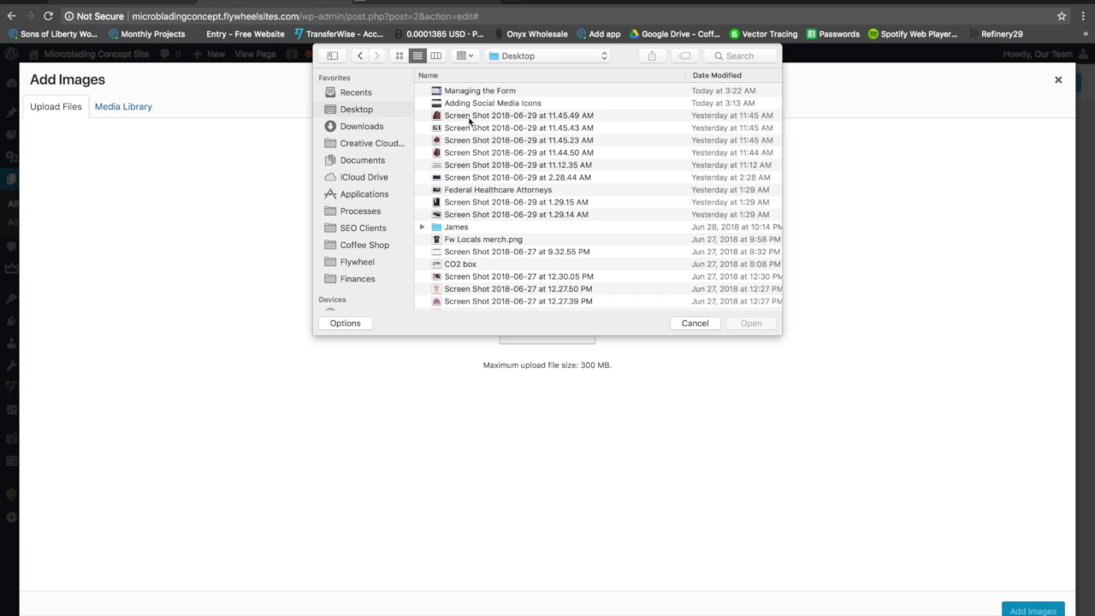
Step: Upload the three 2018-06-27 screenshots taken at 12.30.05, 12.27.50 and 12.27.39 PM
click(463, 116)
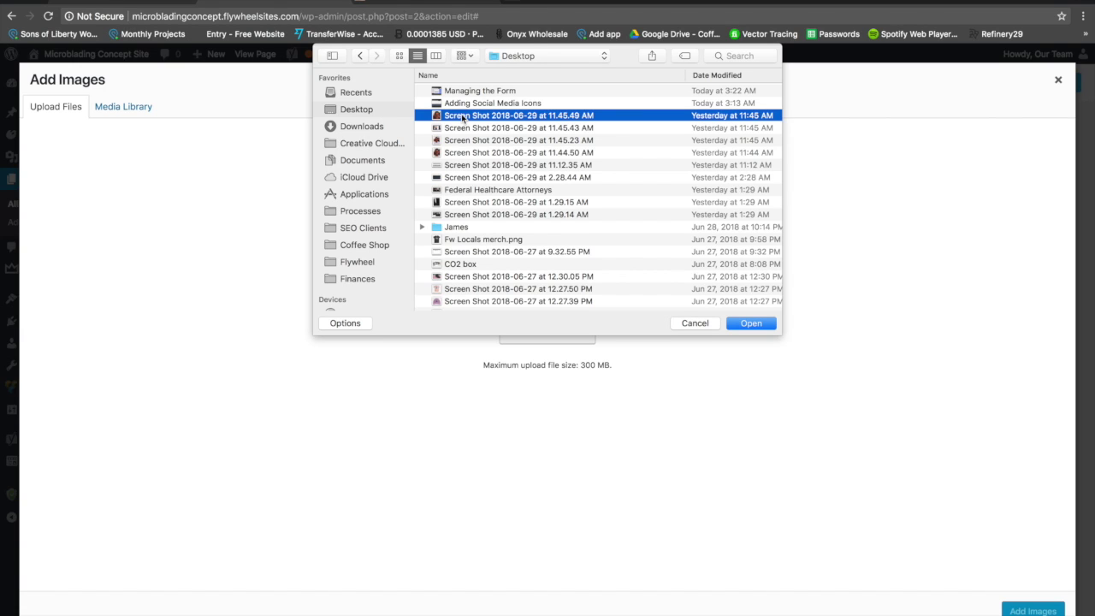
key(space)
key(space)
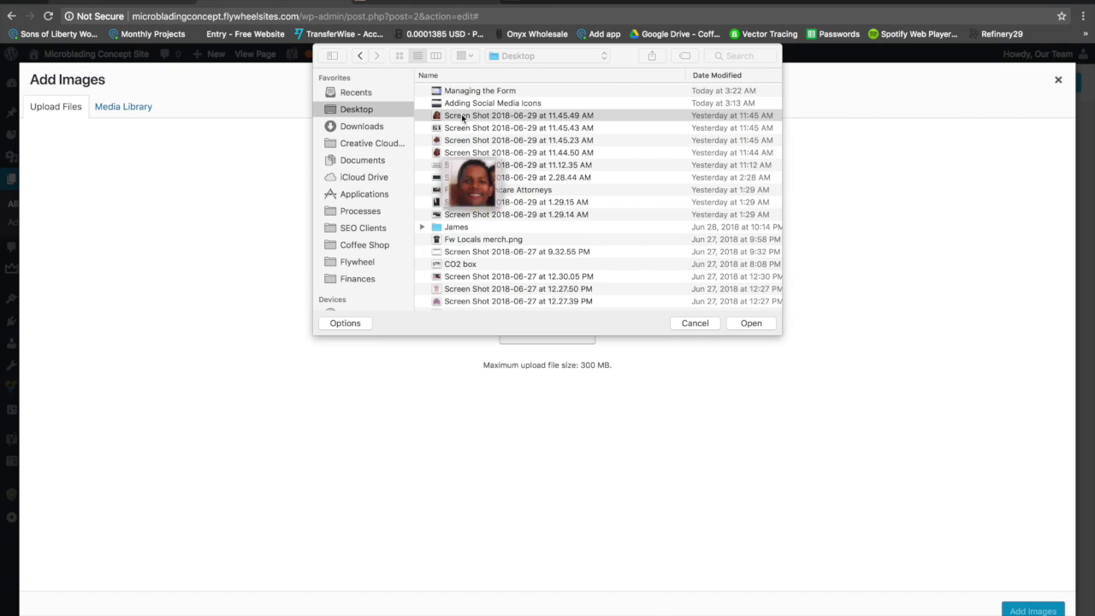
click(459, 241)
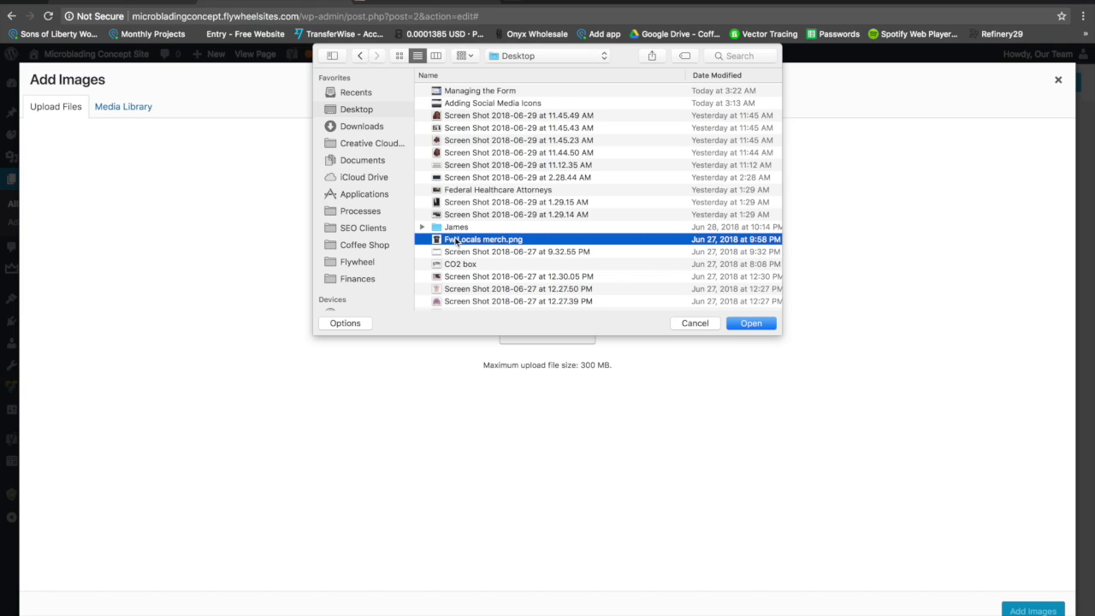
click(462, 301)
shift+click(459, 282)
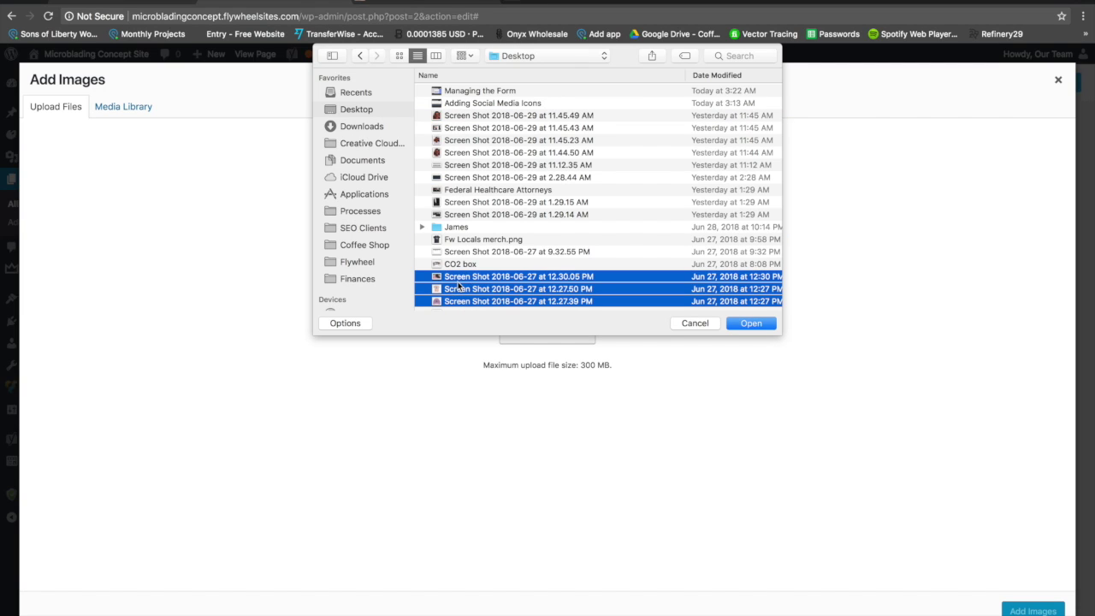
click(754, 330)
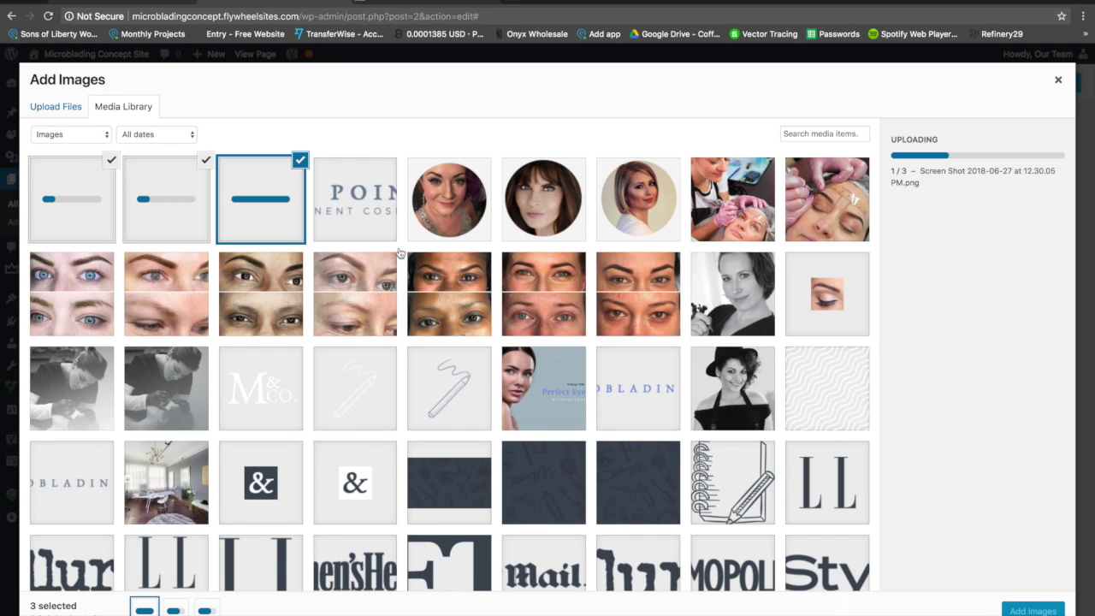
Step: Try adding two before-and-after eyebrow photos to the selection of uploading images and deselect them again
click(372, 255)
click(267, 205)
click(231, 255)
click(263, 212)
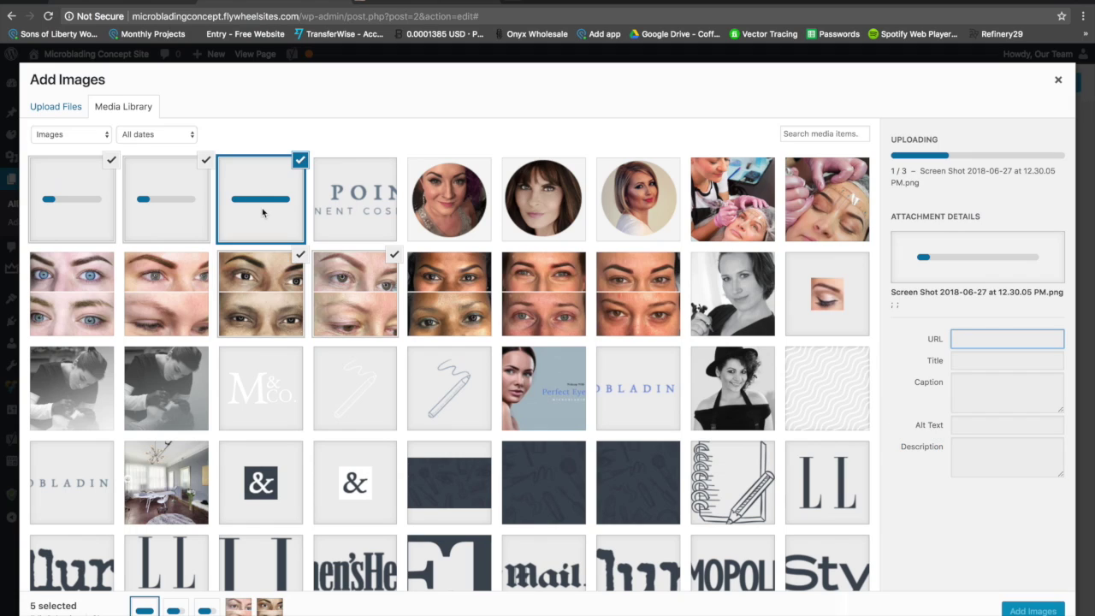
click(192, 214)
click(112, 203)
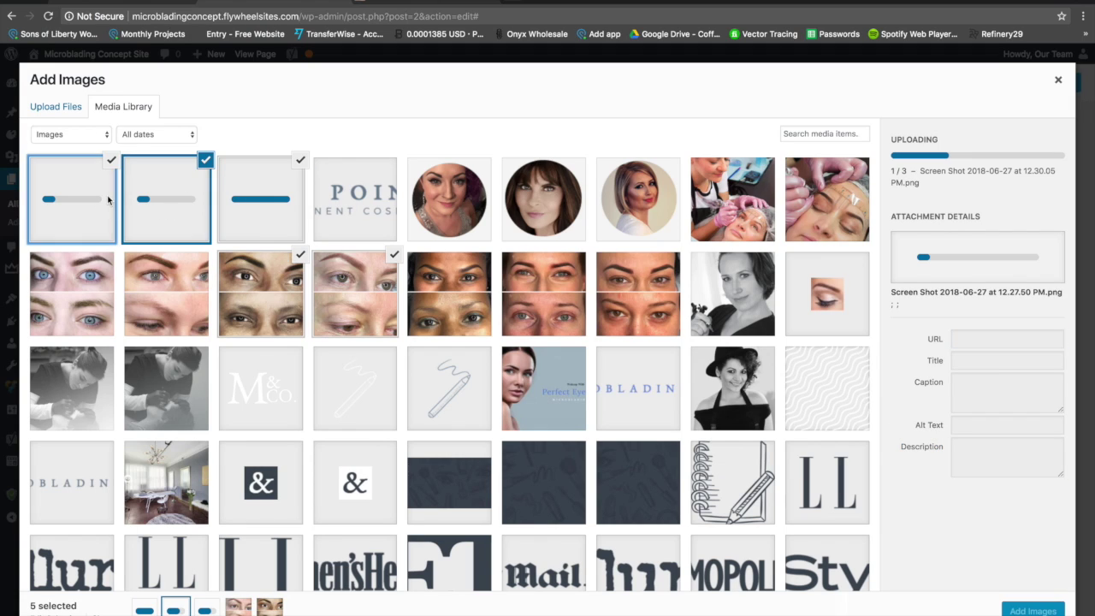
click(200, 206)
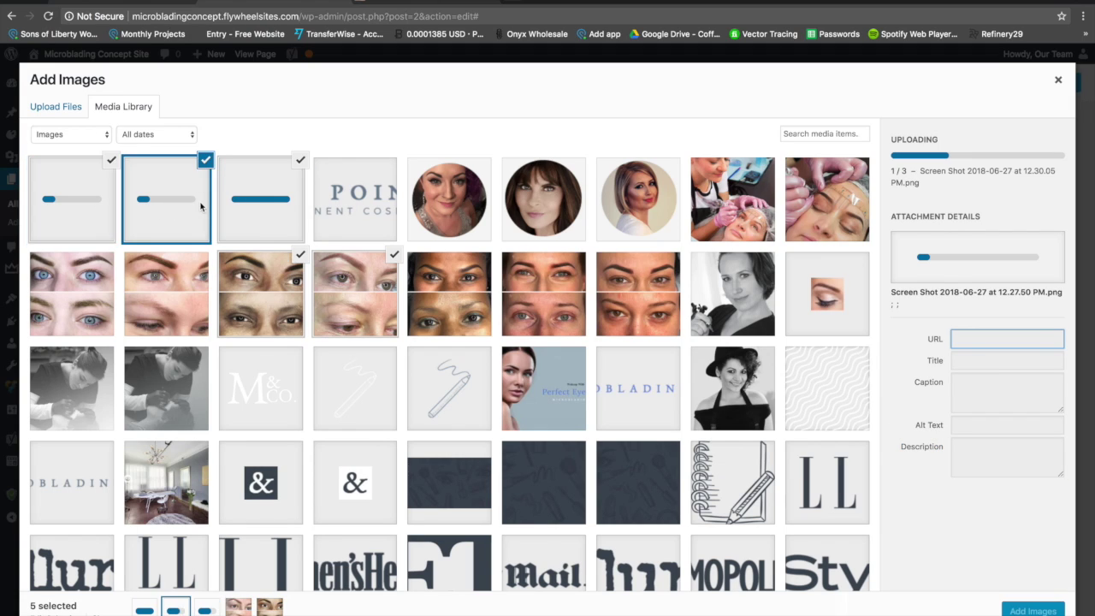
click(259, 204)
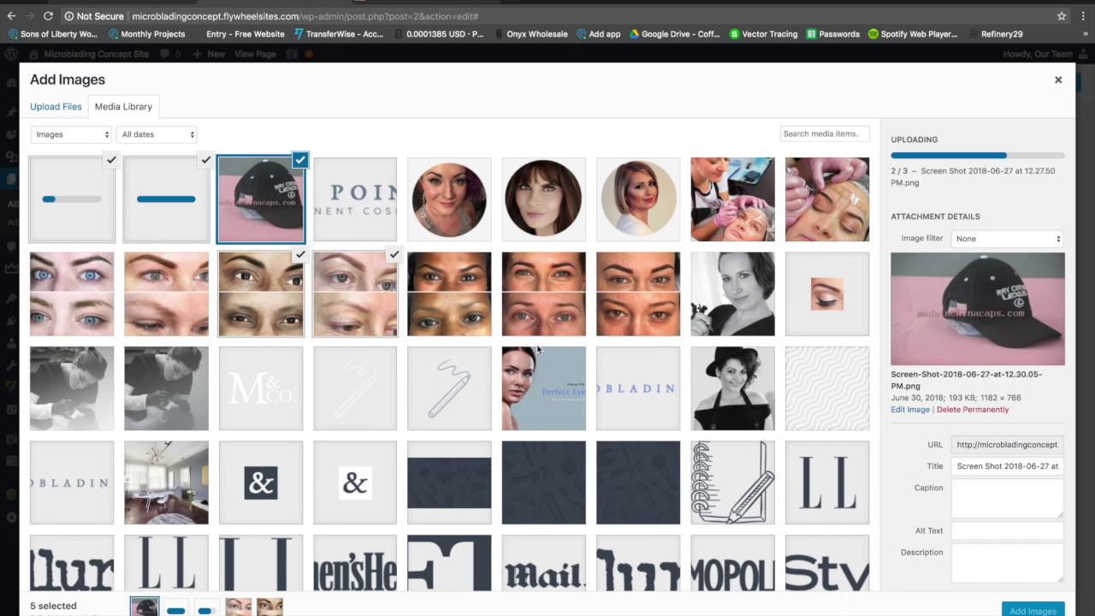
click(393, 255)
click(300, 256)
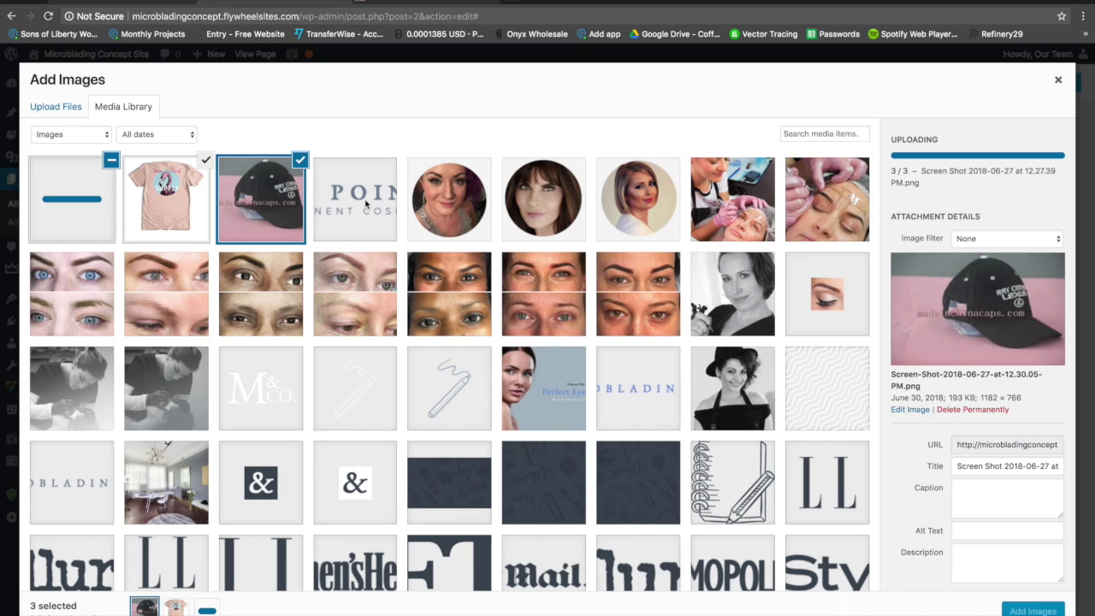
click(117, 208)
click(175, 206)
click(66, 207)
click(241, 205)
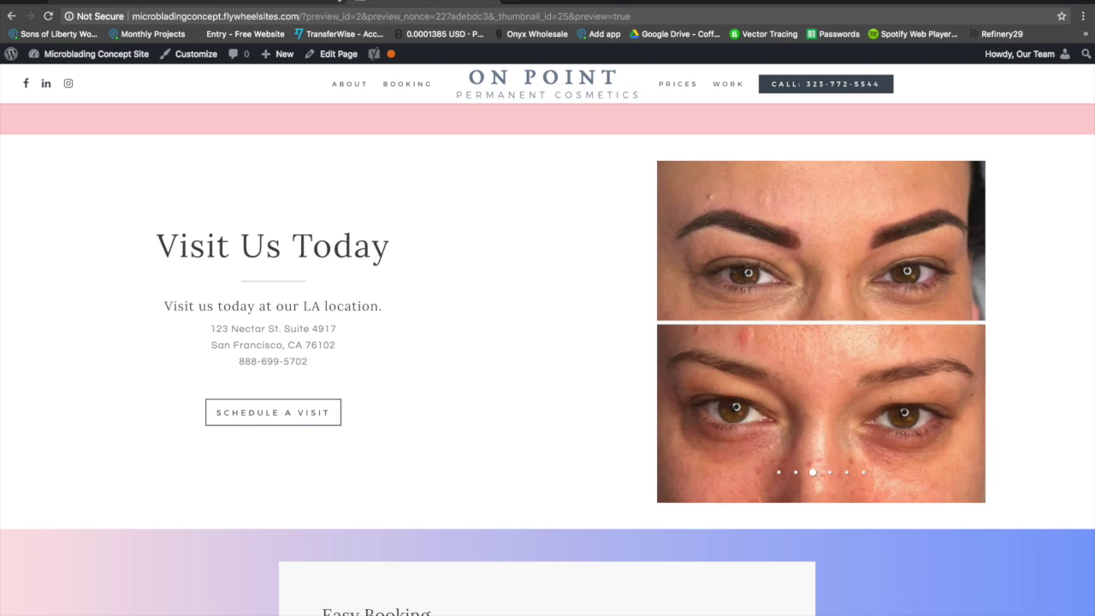
Step: Look through the previewed page around the booking form and magazine logos, and return to the gallery image selection
click(308, 2)
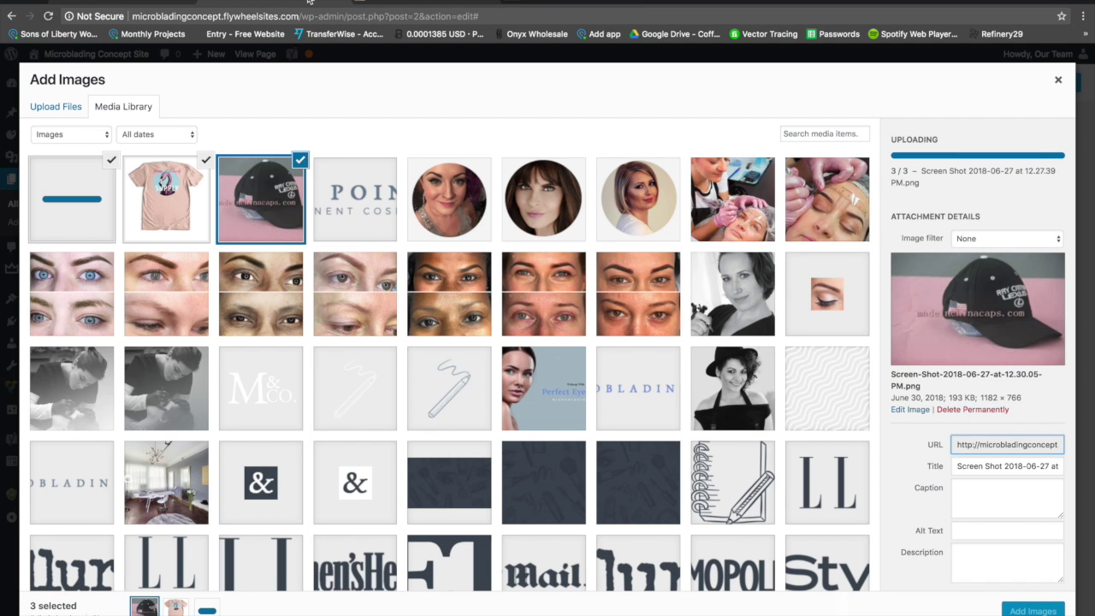
click(375, 3)
scroll(400, 346, down, 13)
scroll(401, 345, up, 5)
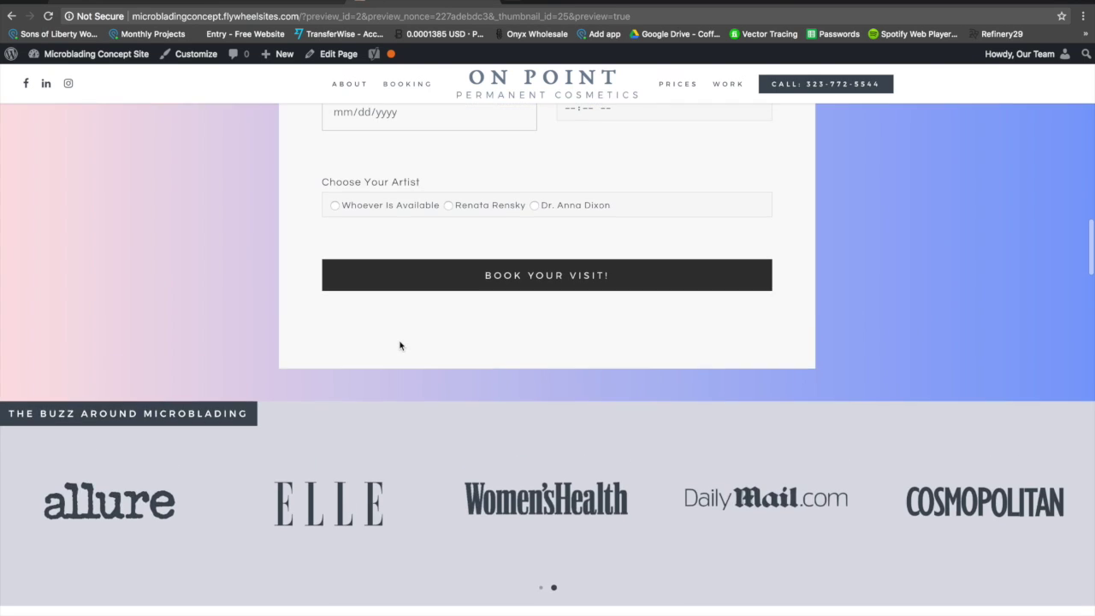
scroll(398, 345, down, 10)
click(276, 2)
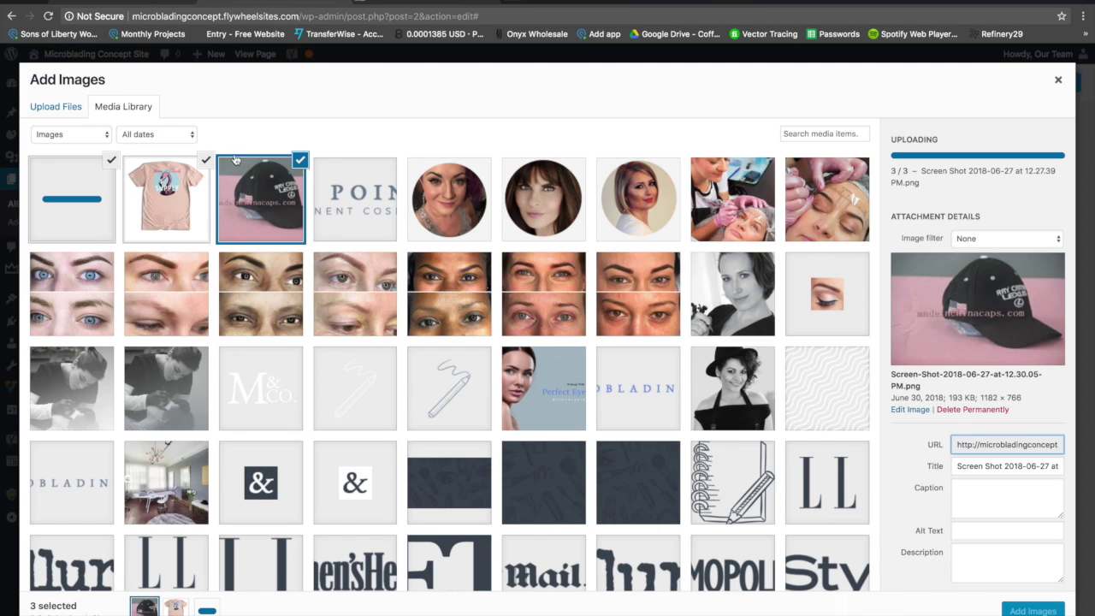
Step: Close the image selection without adding the uploaded images and save the Image Gallery settings
click(1059, 81)
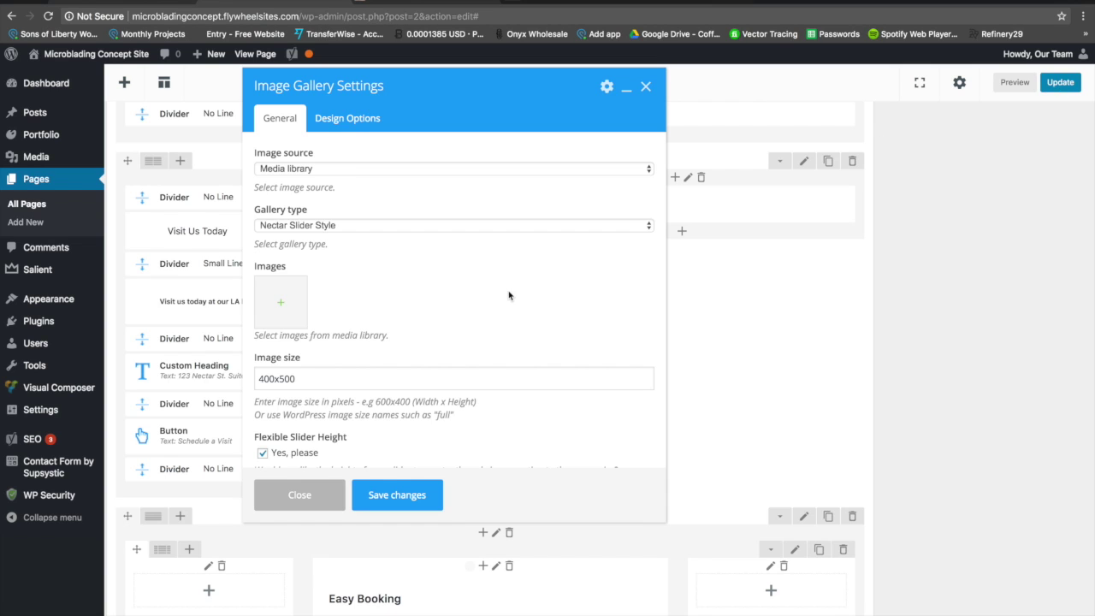
click(384, 498)
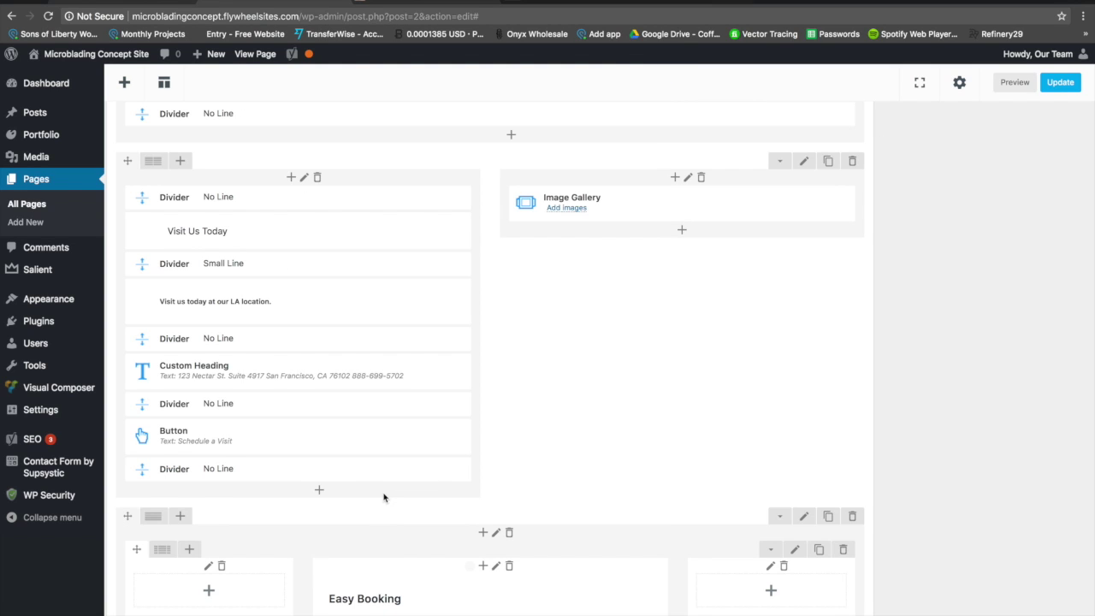
Step: Find the magazine logo carousel below Easy Booking in the editor and examine the matching section on the previewed page
scroll(384, 498, down, 5)
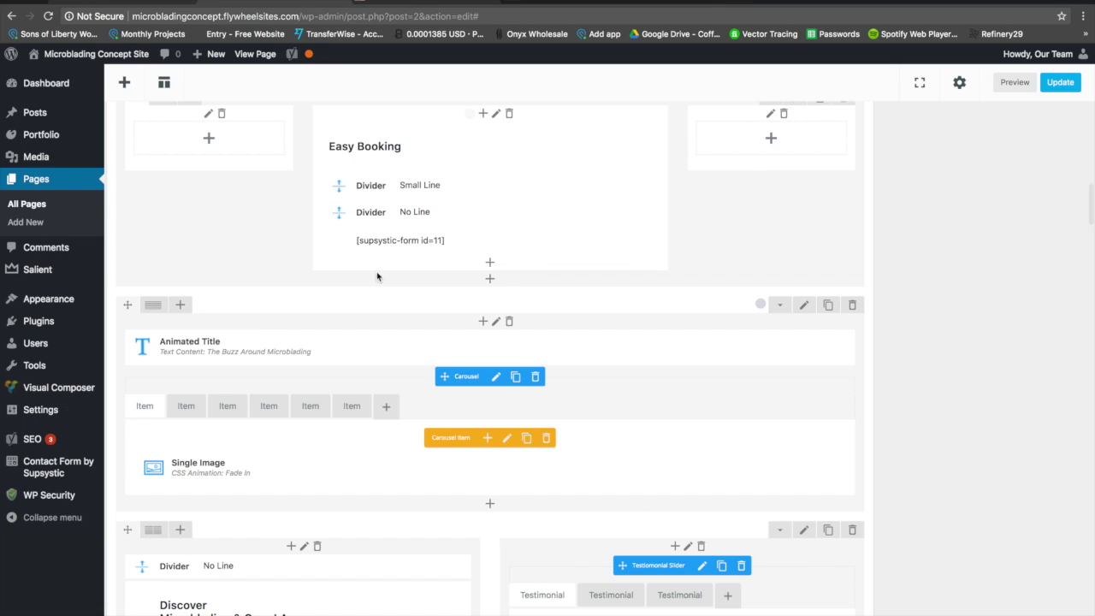
click(369, 5)
click(300, 3)
scroll(385, 305, down, 4)
scroll(385, 305, up, 4)
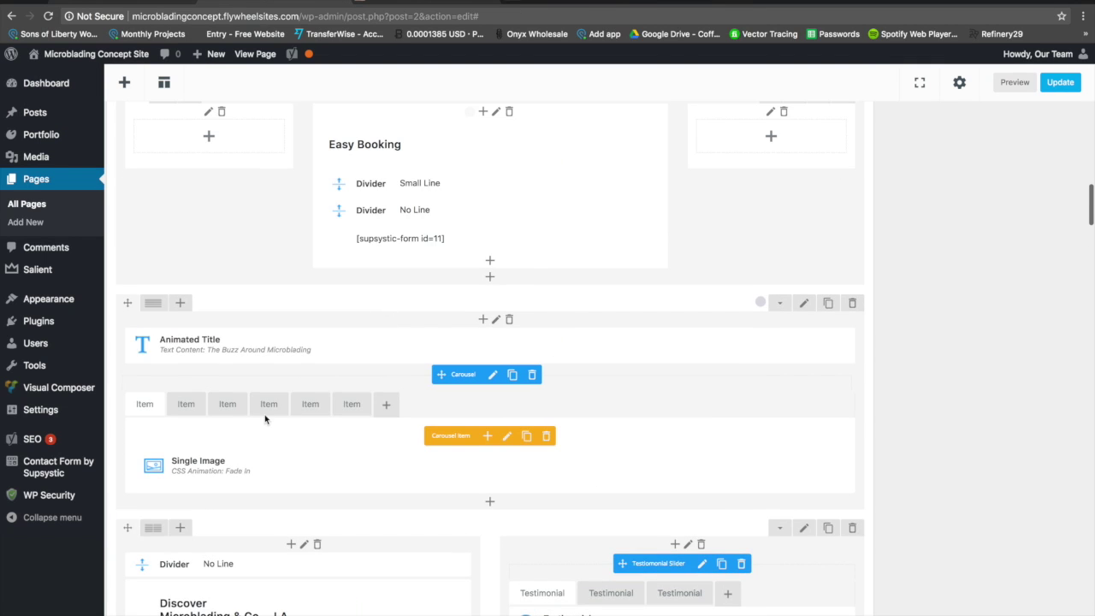
click(370, 5)
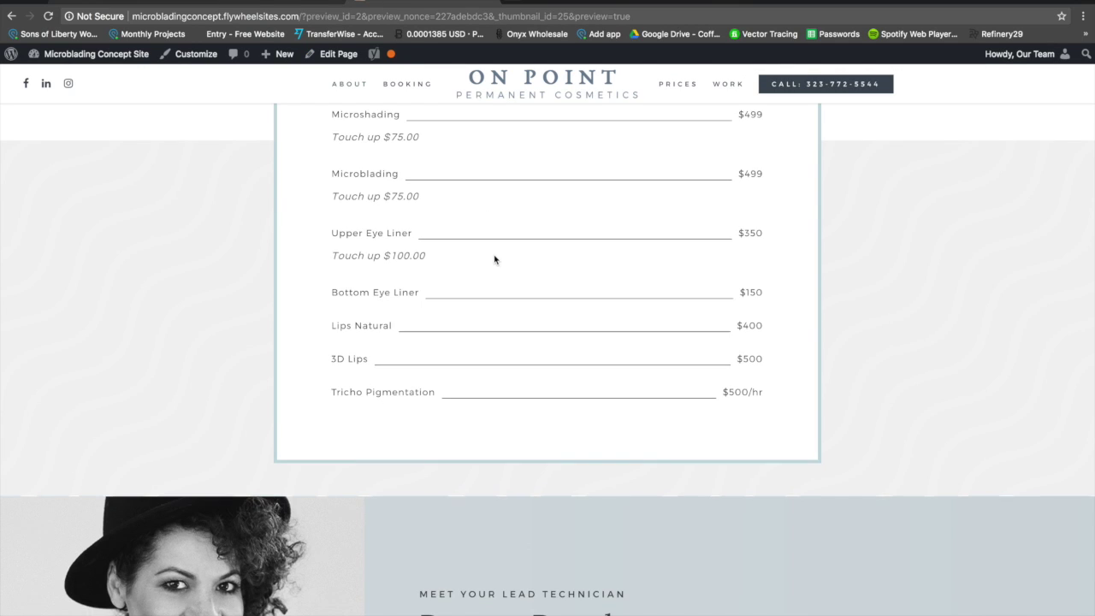
scroll(494, 259, up, 10)
scroll(422, 308, down, 2)
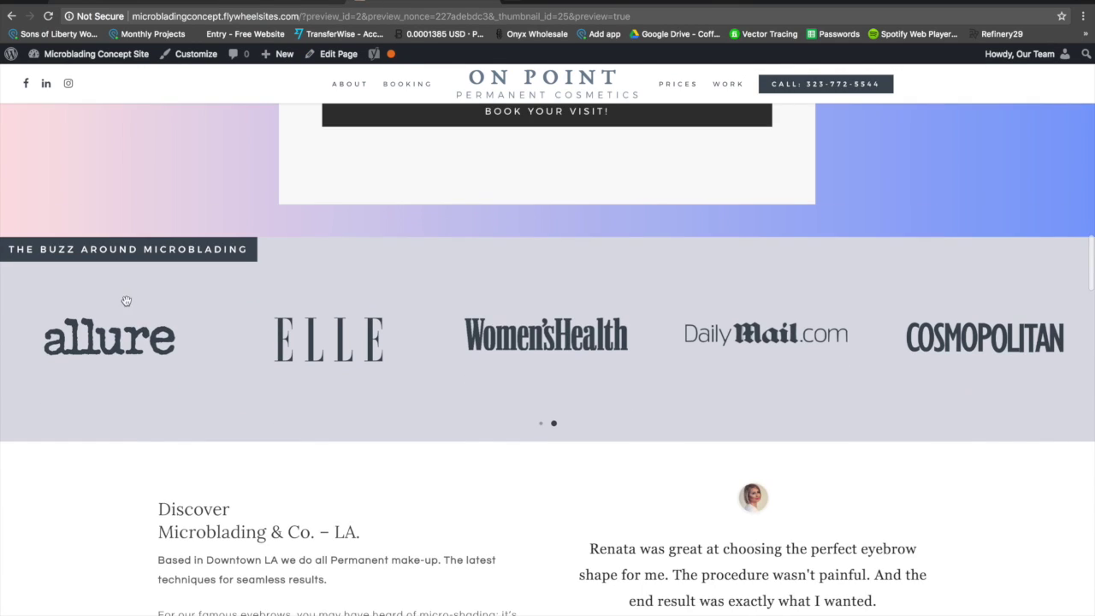
click(275, 5)
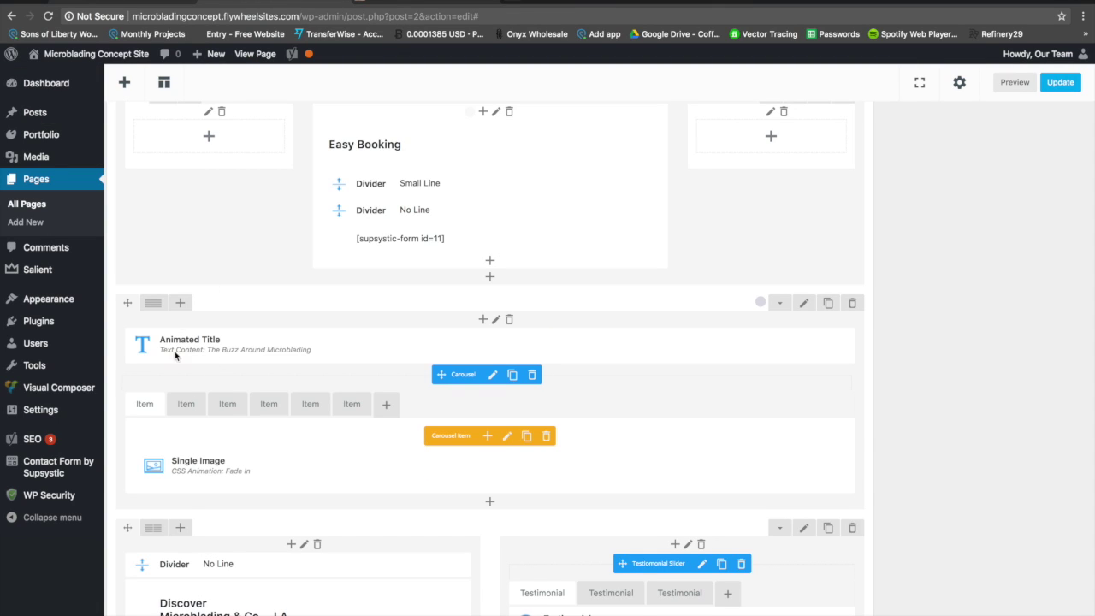
Step: Compare the animated title text "The Buzz Around Microblading" in the editor with the previewed page
scroll(184, 368, down, 1)
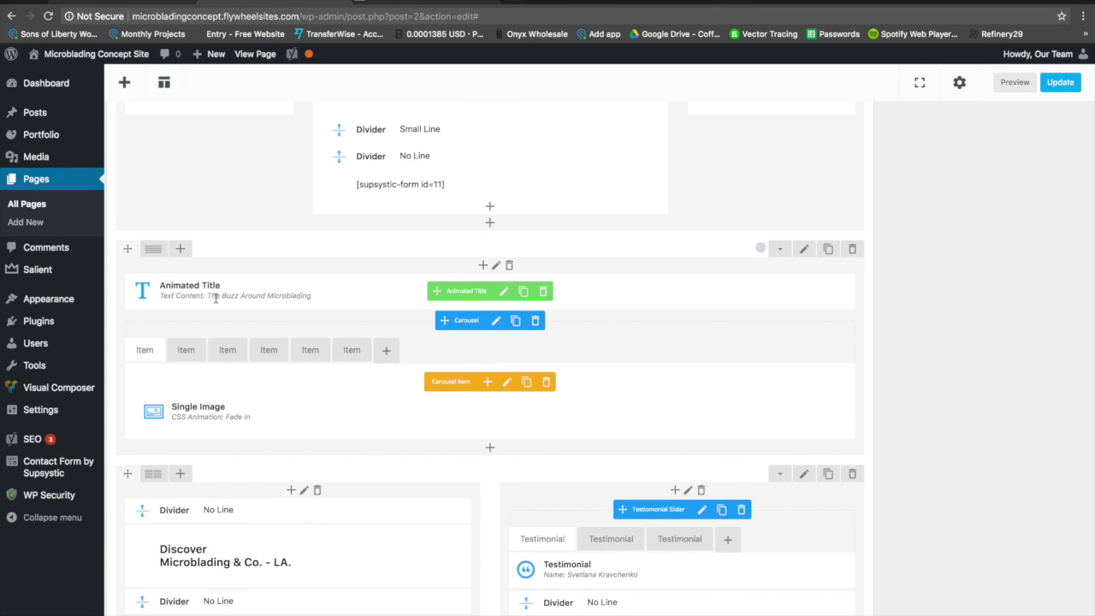
drag(318, 297, 319, 297)
click(380, 3)
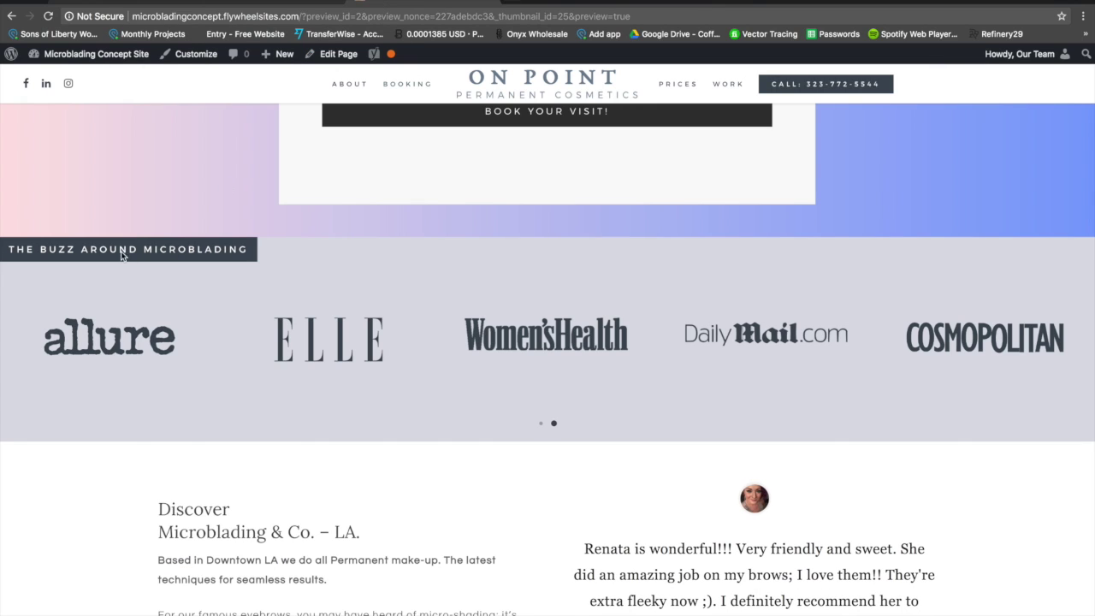
click(274, 4)
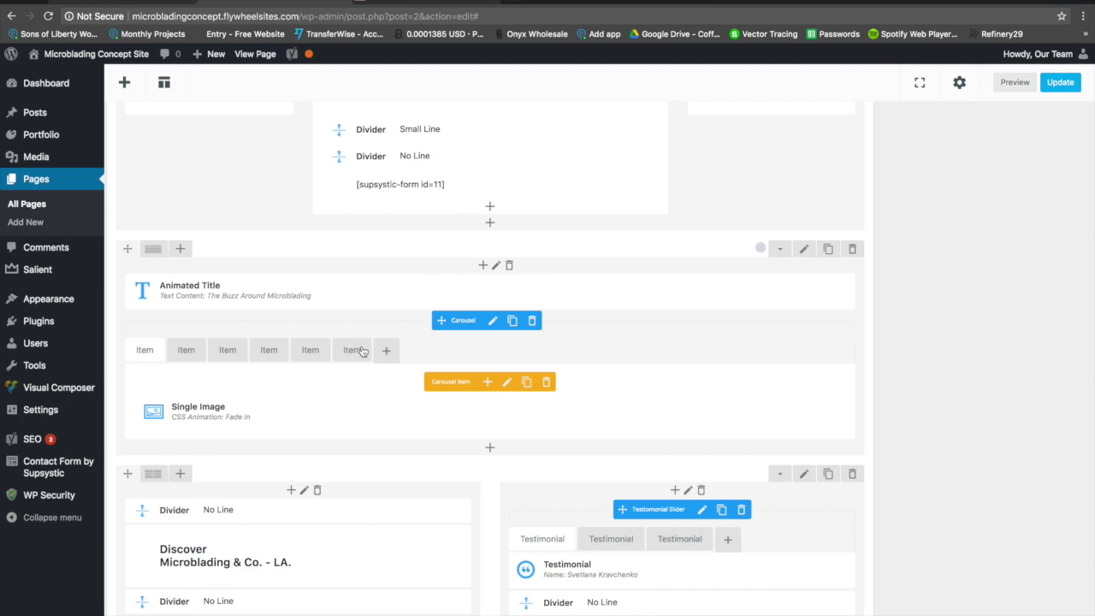
Step: Look through all the items of the logo carousel and return to its first item
click(182, 353)
click(221, 353)
click(268, 352)
click(309, 352)
click(351, 351)
click(372, 4)
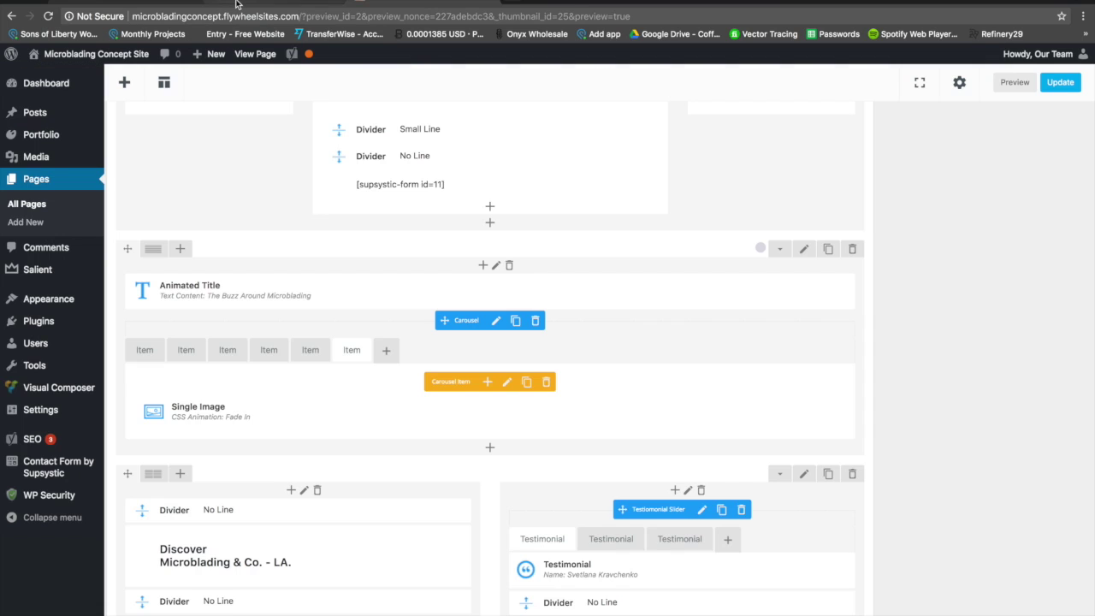
click(236, 4)
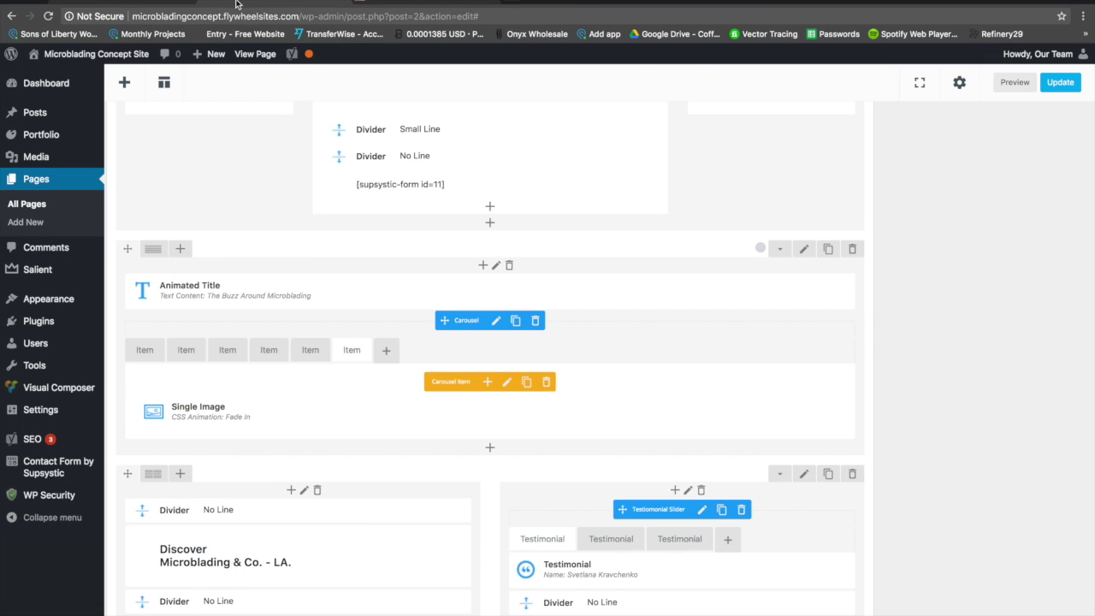
click(145, 352)
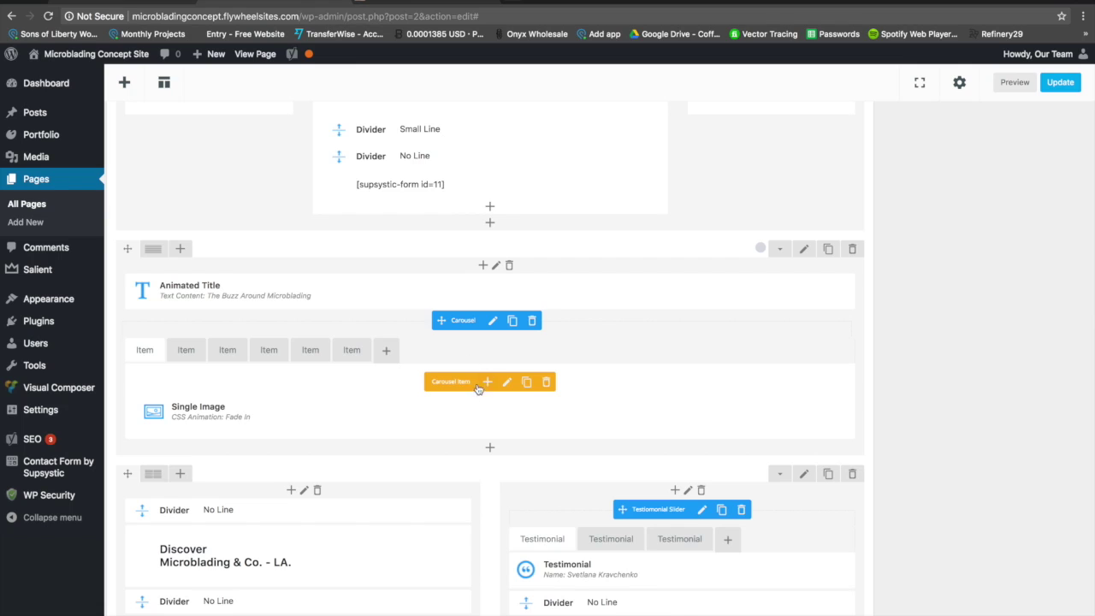
Step: Open the single image settings of the first carousel item and examine its image link
mouse_move(425, 412)
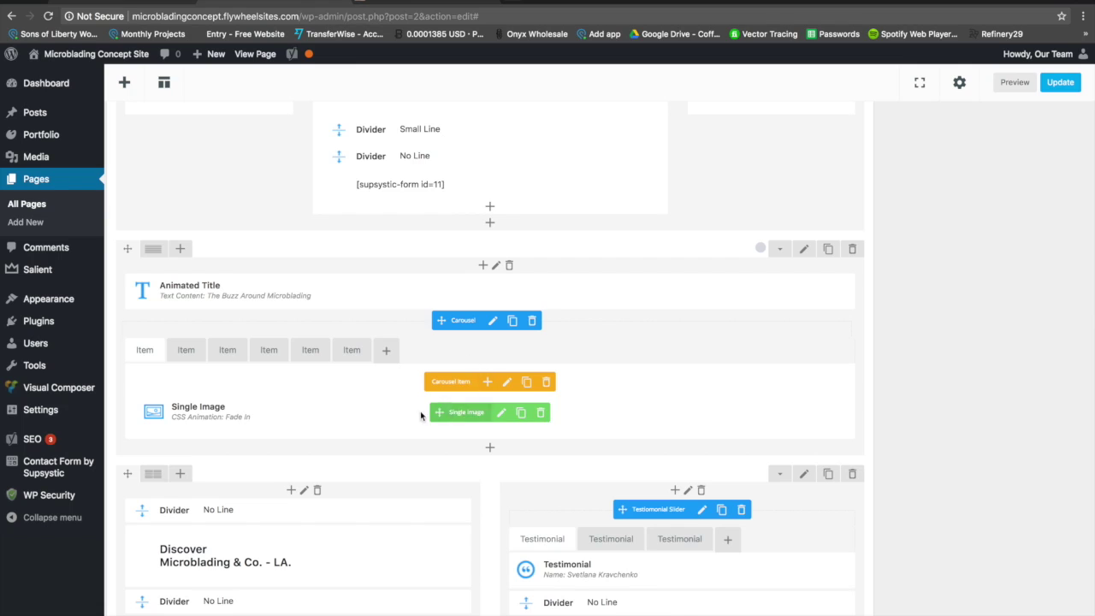
click(502, 413)
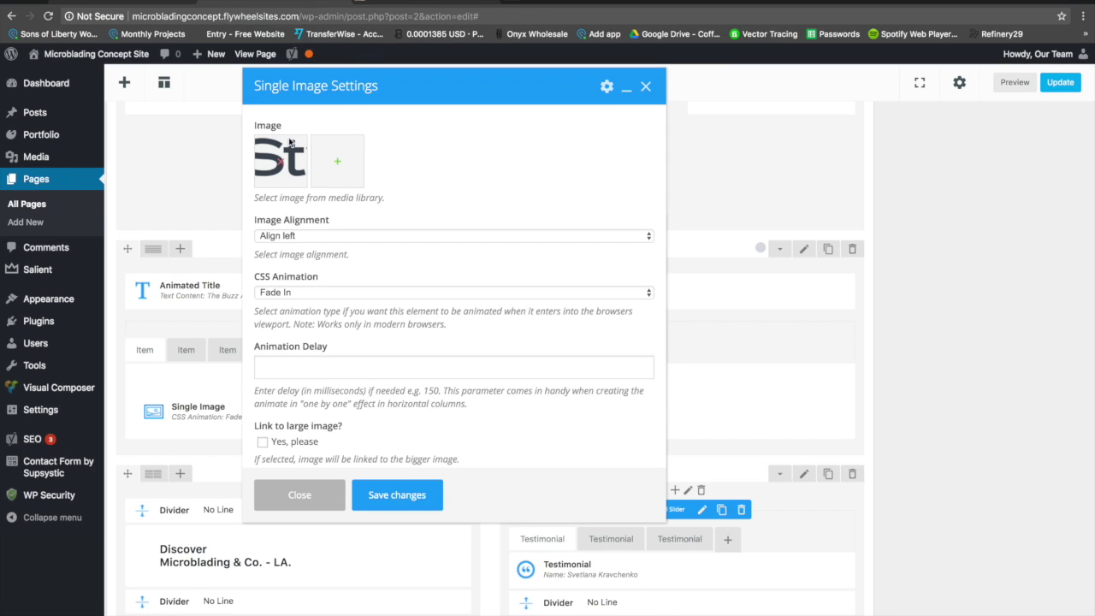
scroll(294, 304, down, 3)
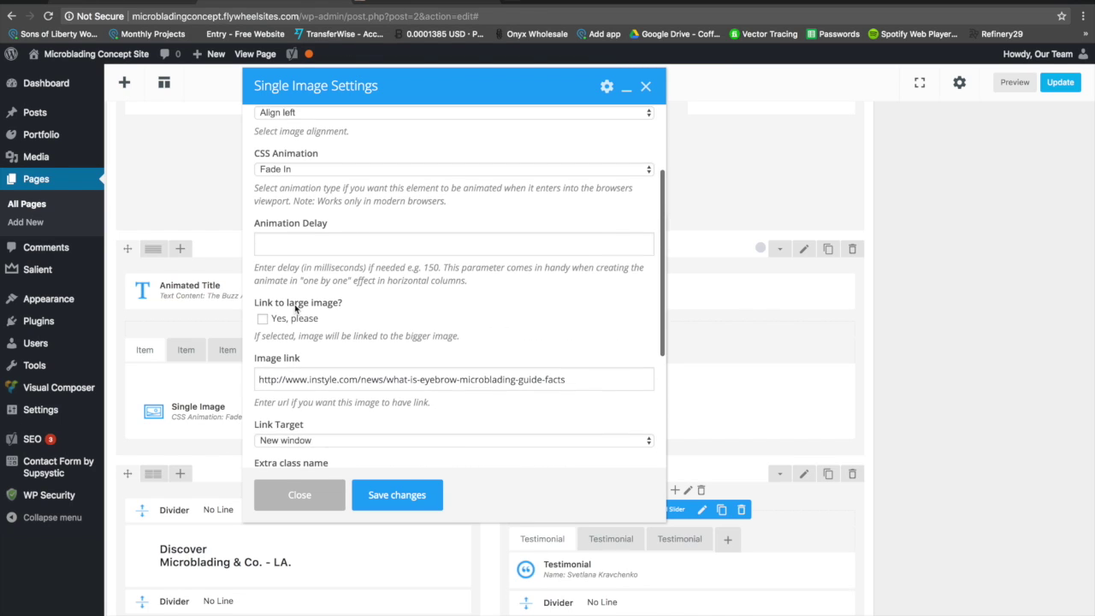
triple_click(291, 374)
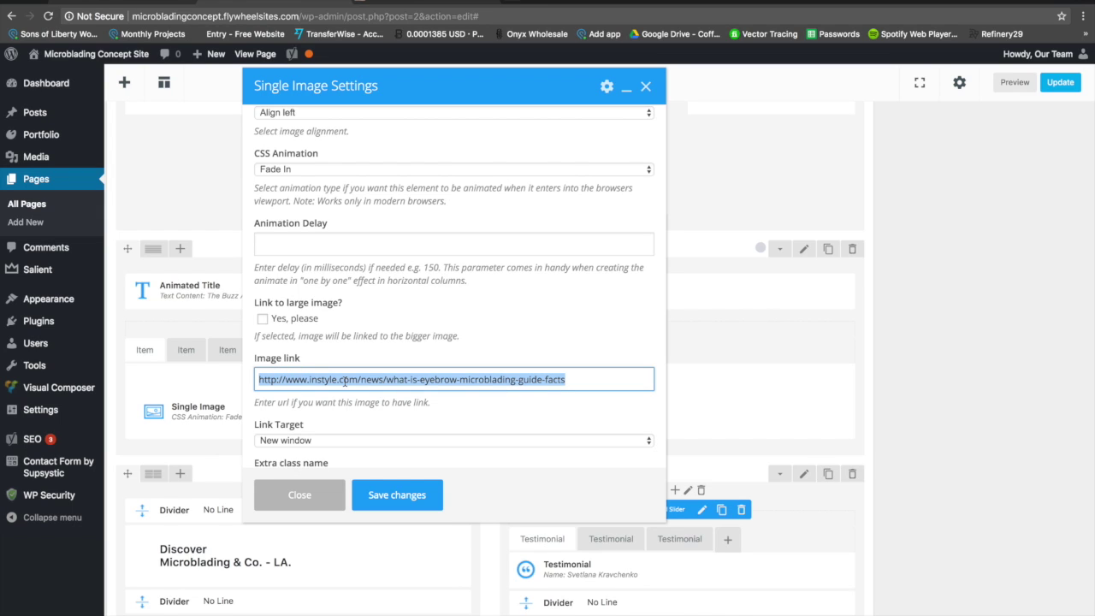
Step: Test the Allure logo's link on the previewed page and close the article it opens
click(454, 2)
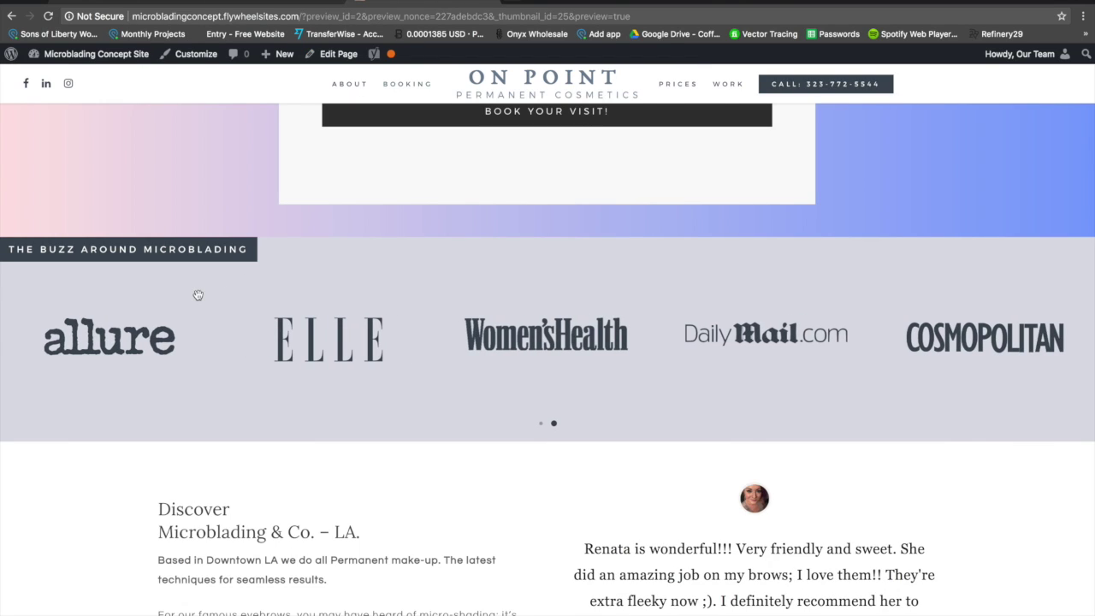
click(94, 333)
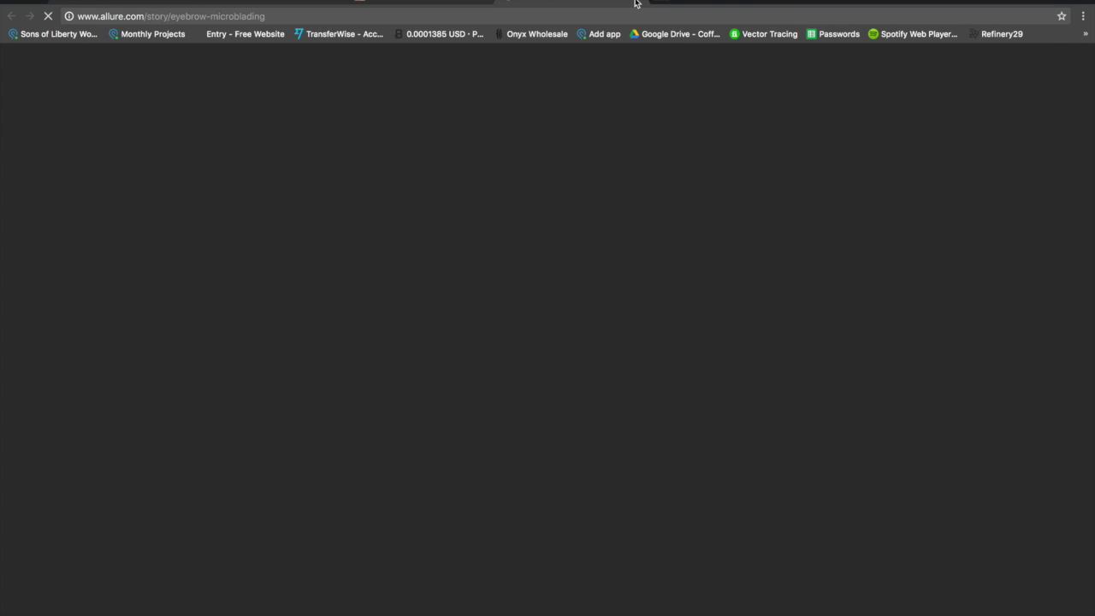
key(ctrl+w)
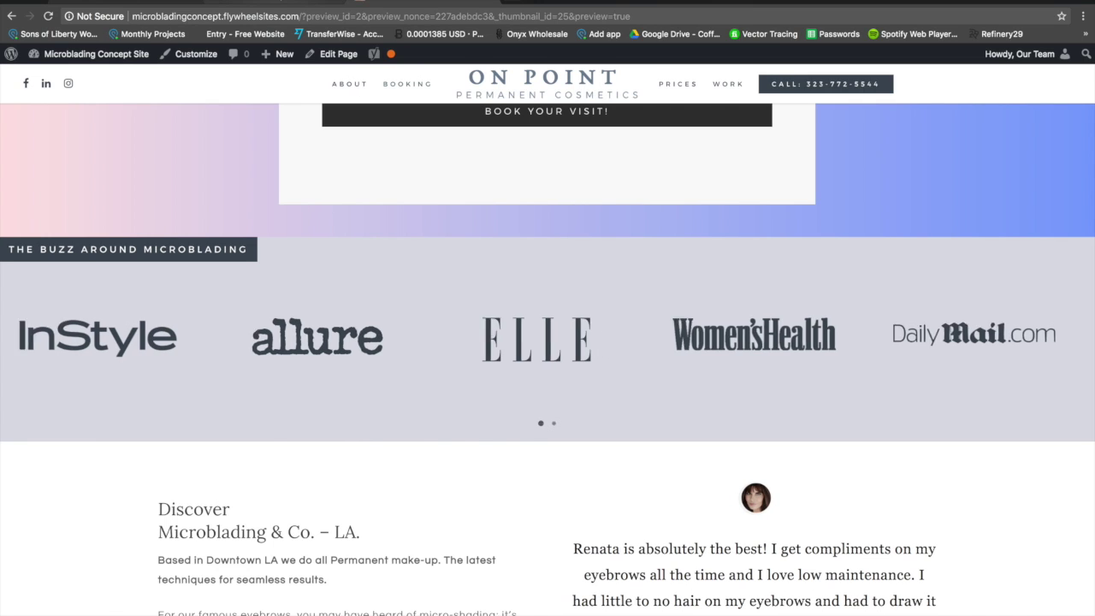
Step: Replace the InStyle logo in the first carousel item with the On Point Permanent Cosmetics logo from the media library
click(286, 3)
scroll(342, 201, up, 3)
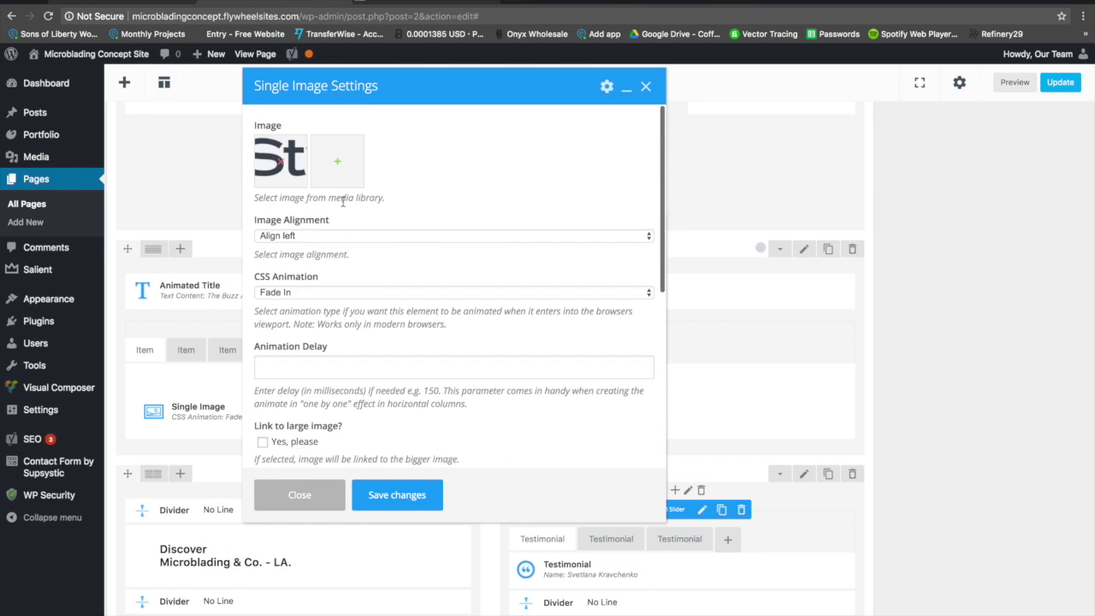
click(282, 165)
click(282, 166)
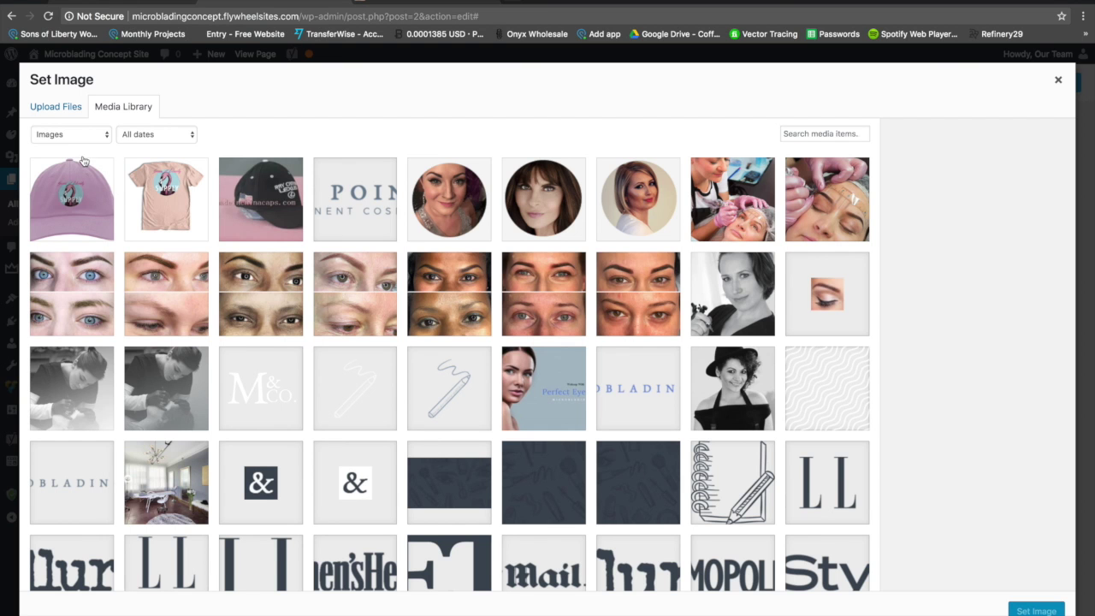
click(359, 201)
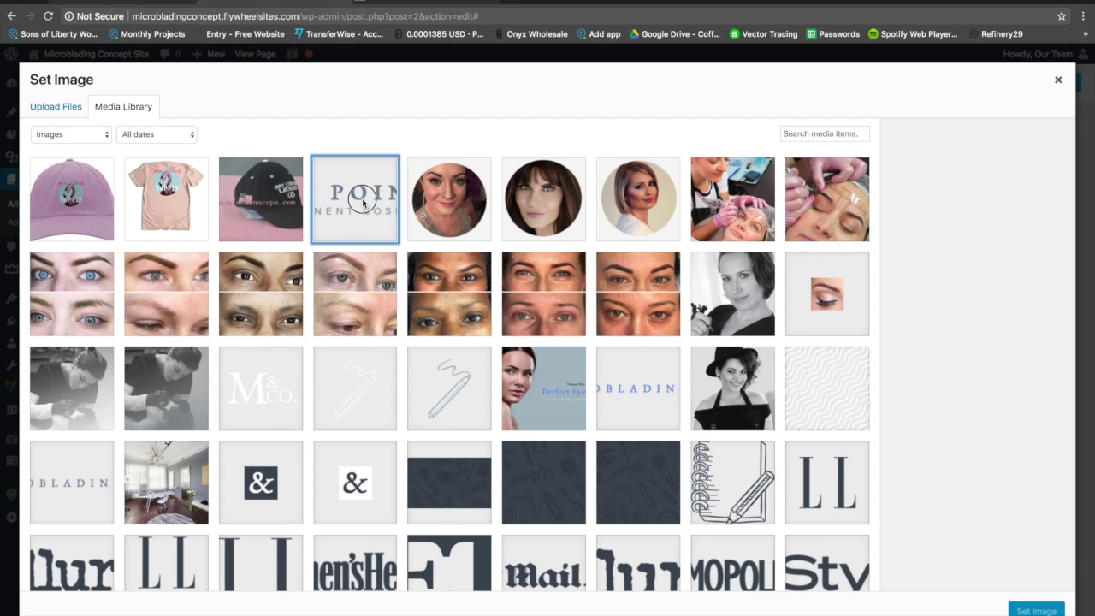
click(41, 106)
click(133, 107)
click(1036, 611)
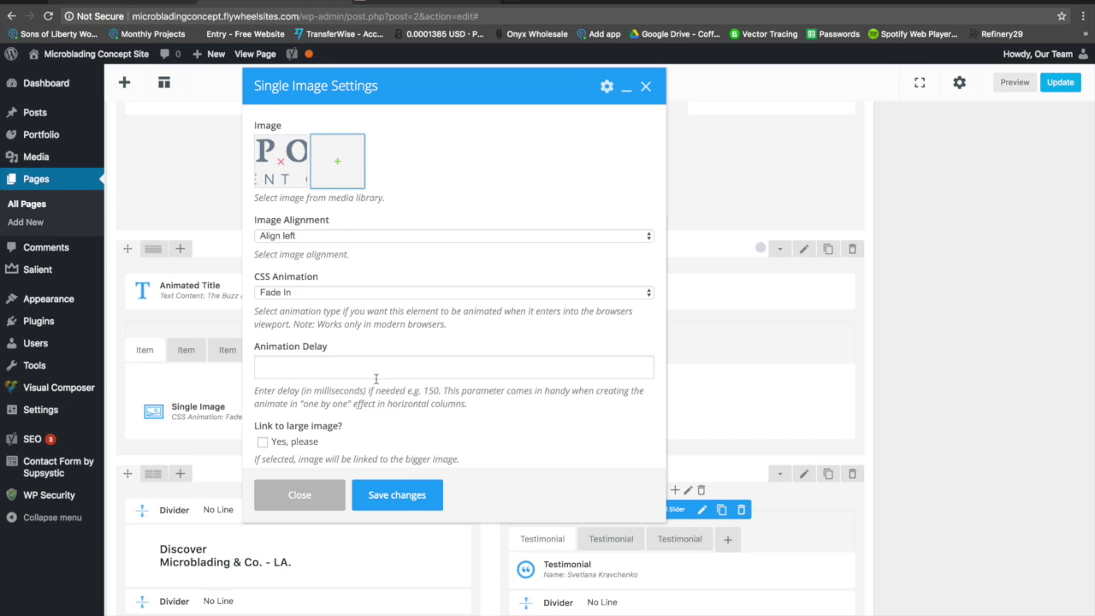
Step: Select the image link of the first carousel item's image and save the single image settings
scroll(398, 429, down, 4)
click(288, 354)
key(super+a)
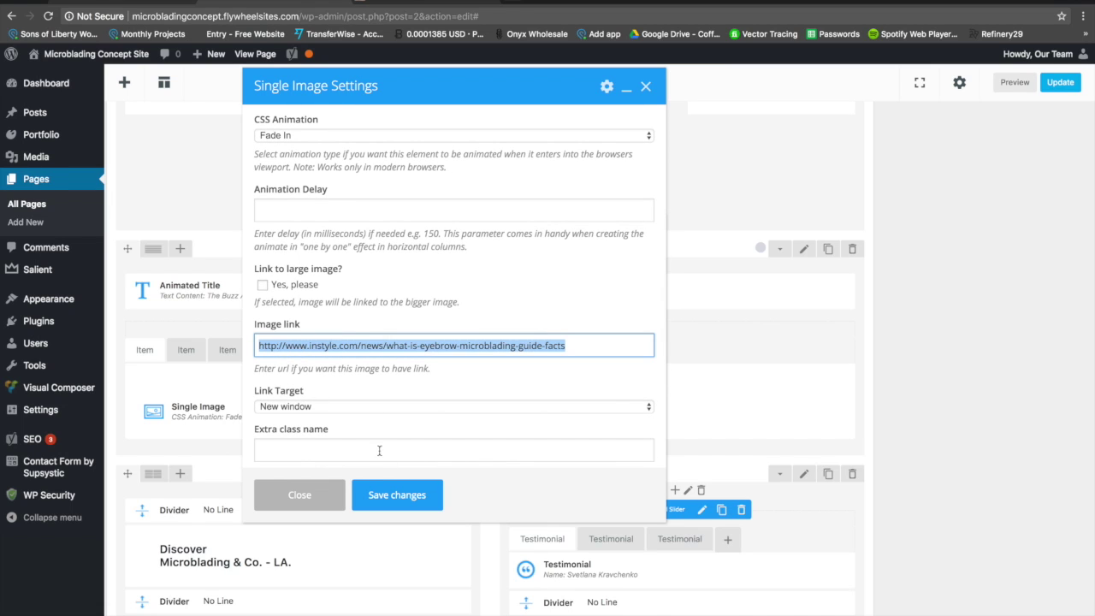
click(399, 495)
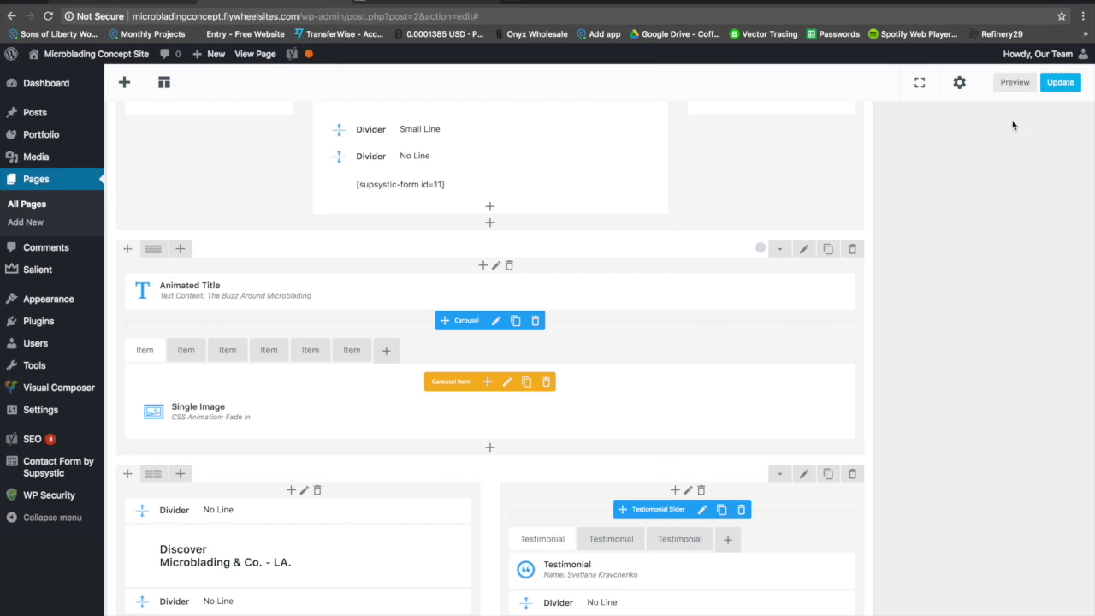
Step: Preview the page and slide the logo carousel to check its first item
click(1012, 82)
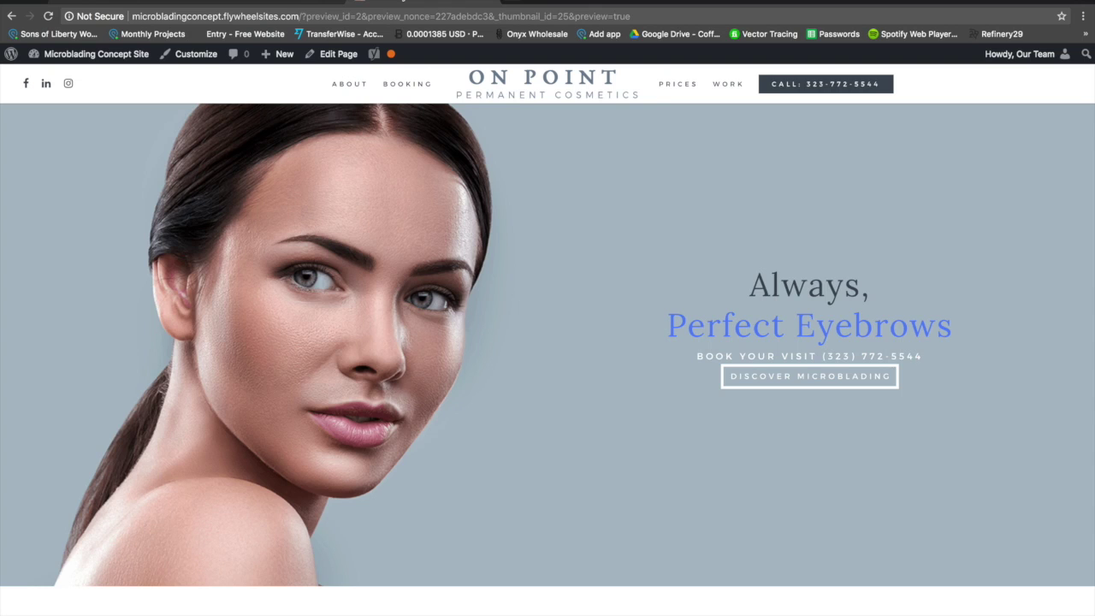
scroll(358, 137, down, 15)
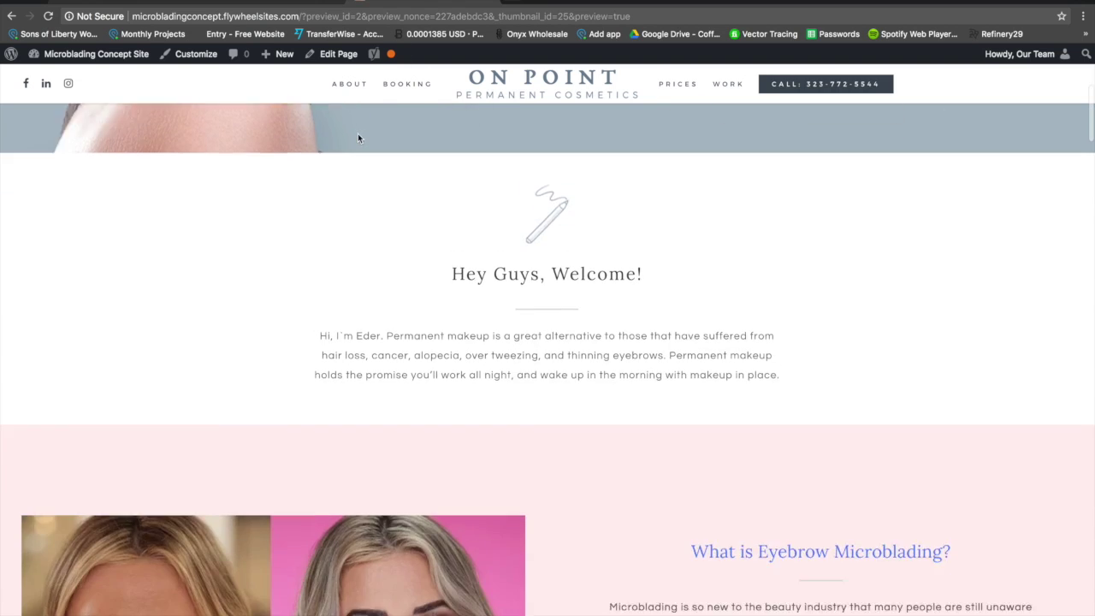
scroll(359, 138, down, 10)
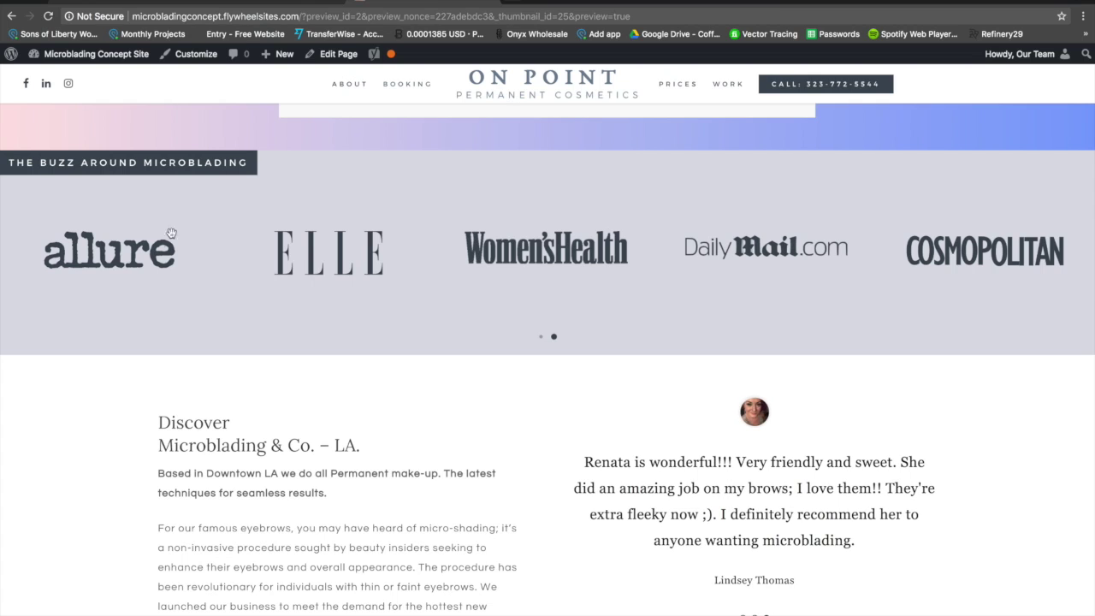
drag(137, 249, 338, 246)
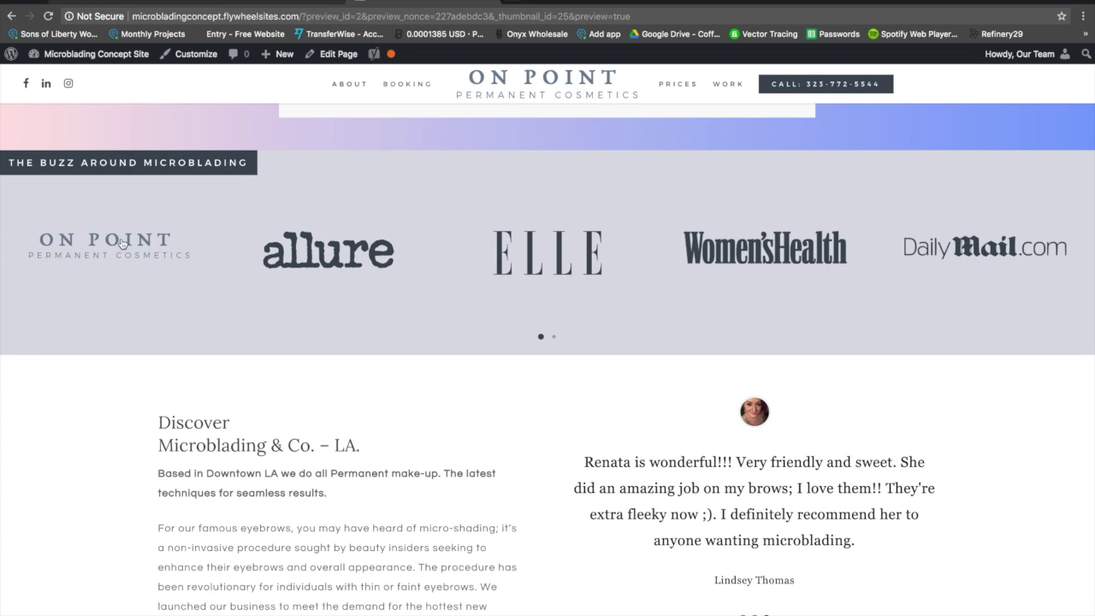
Step: Add the black cap, pink T-shirt and purple cap images from the media library to the Visit Us Today image gallery and save
click(272, 2)
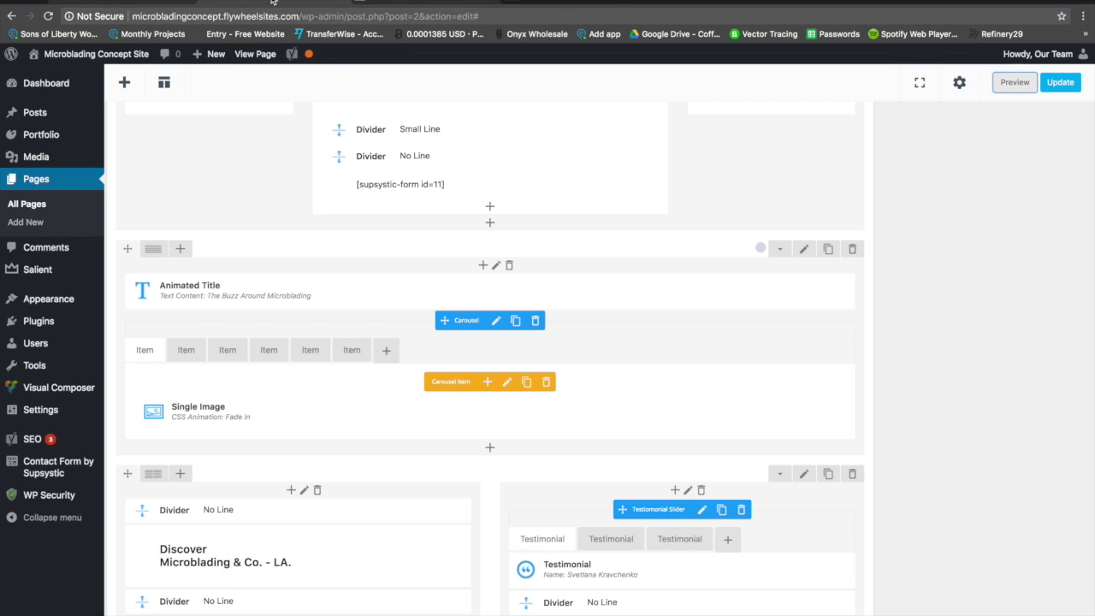
scroll(333, 384, up, 4)
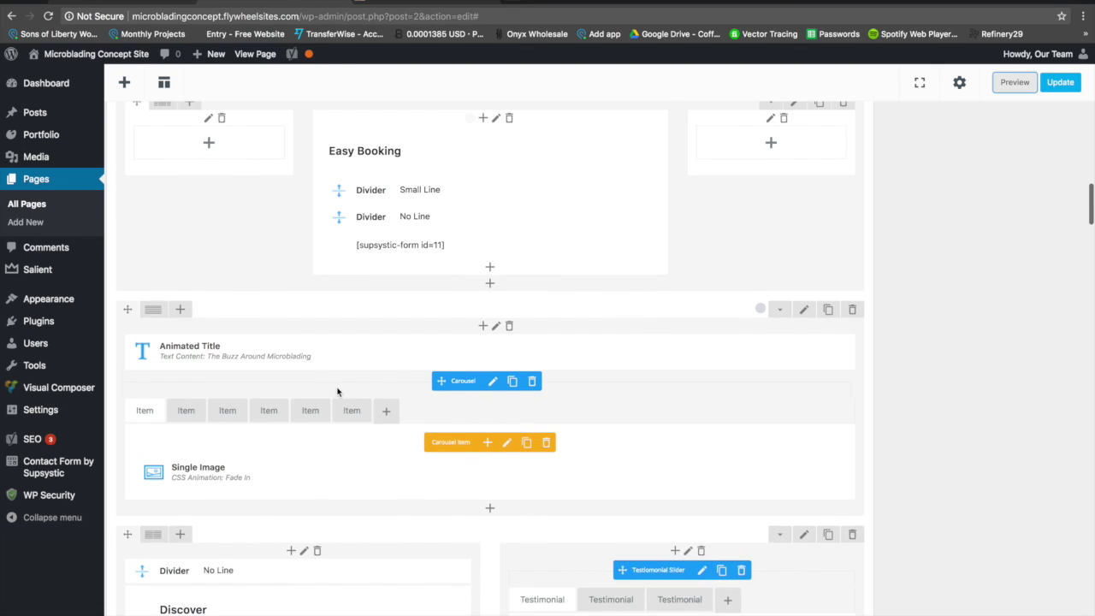
scroll(337, 392, up, 10)
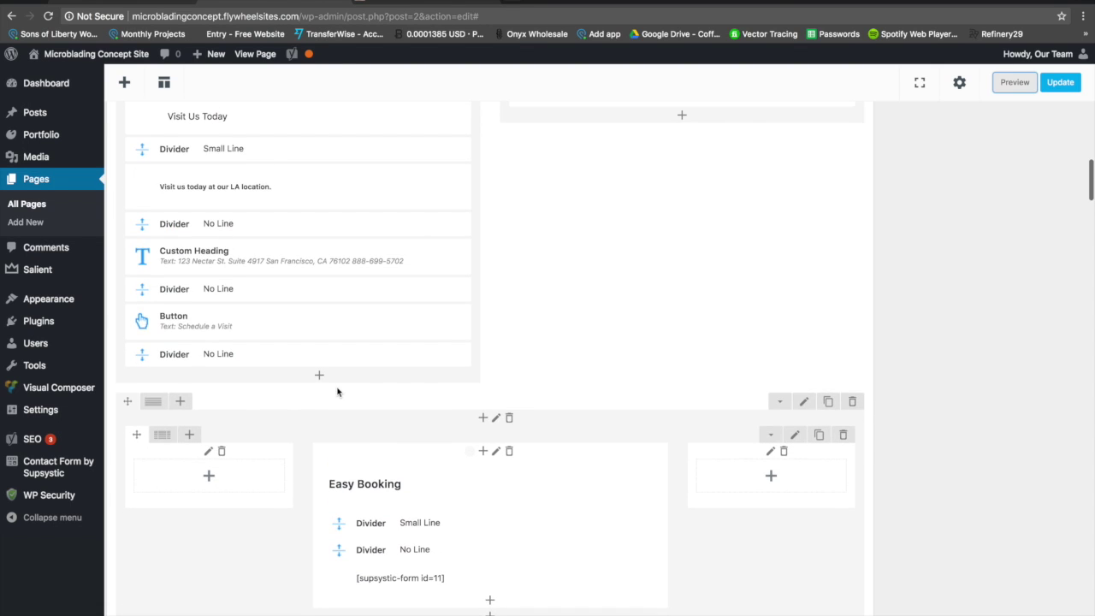
scroll(339, 392, up, 2)
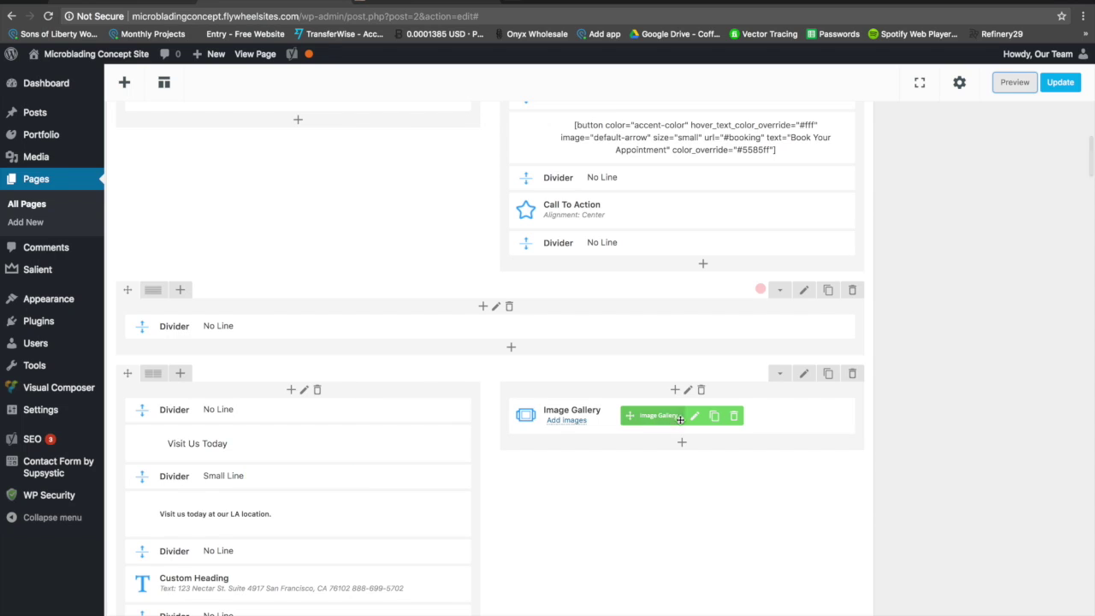
click(578, 423)
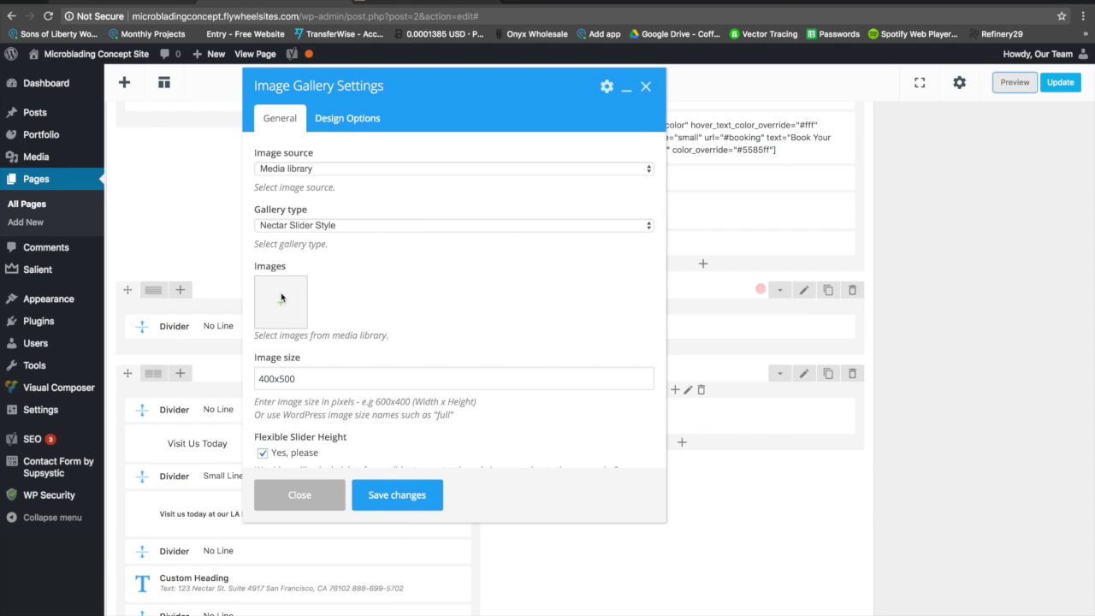
click(282, 298)
click(249, 213)
click(173, 205)
click(94, 202)
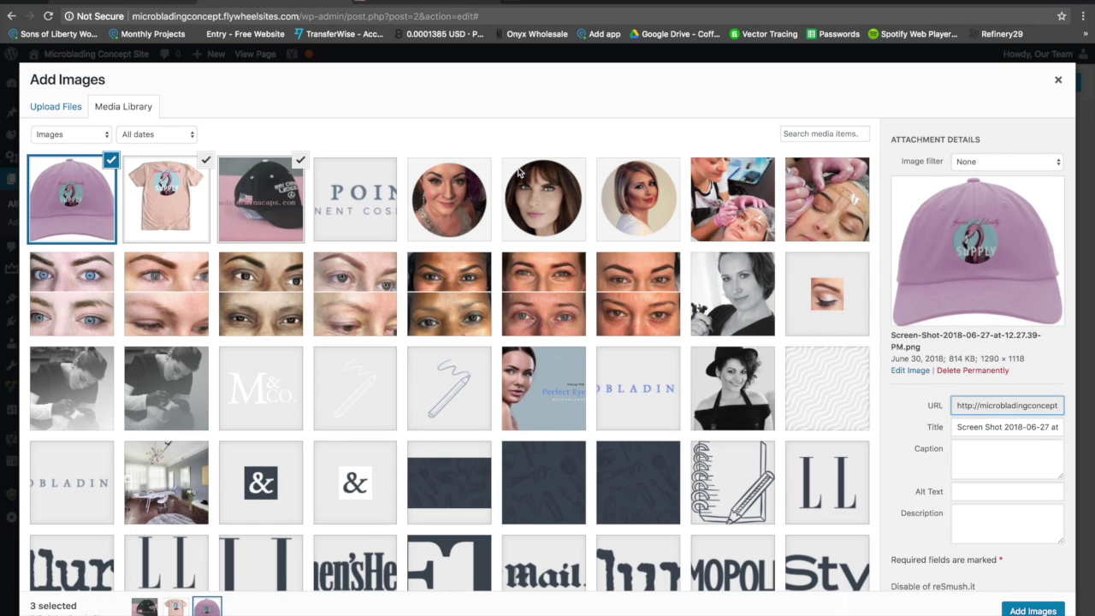
click(1026, 607)
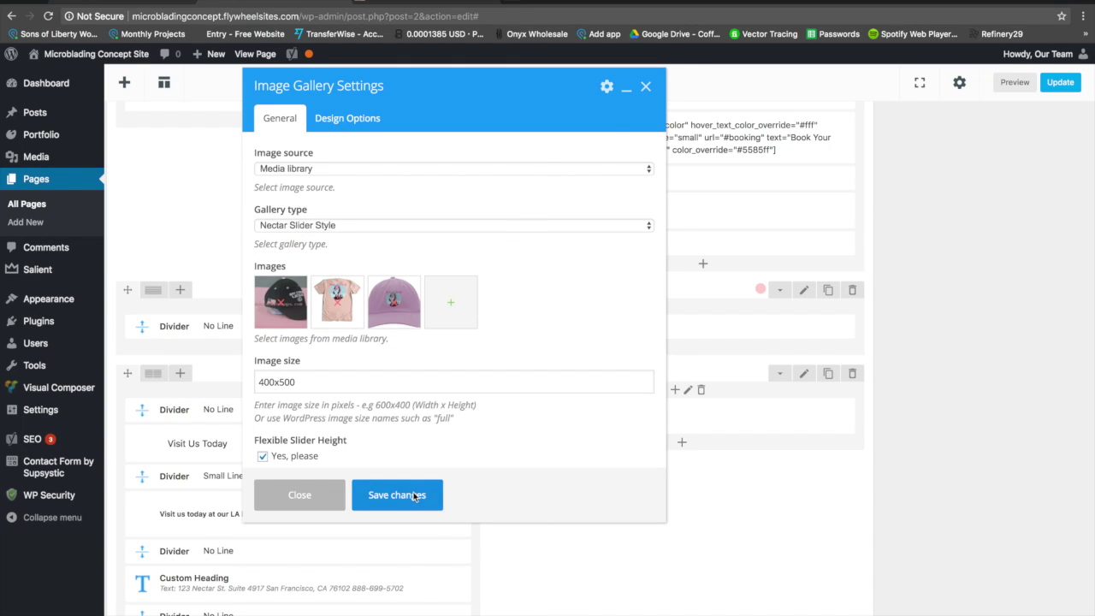
click(420, 494)
Step: Preview the page, cycle through the three gallery slides beside Visit Us Today, and review the booking and testimonial sections below
click(1015, 83)
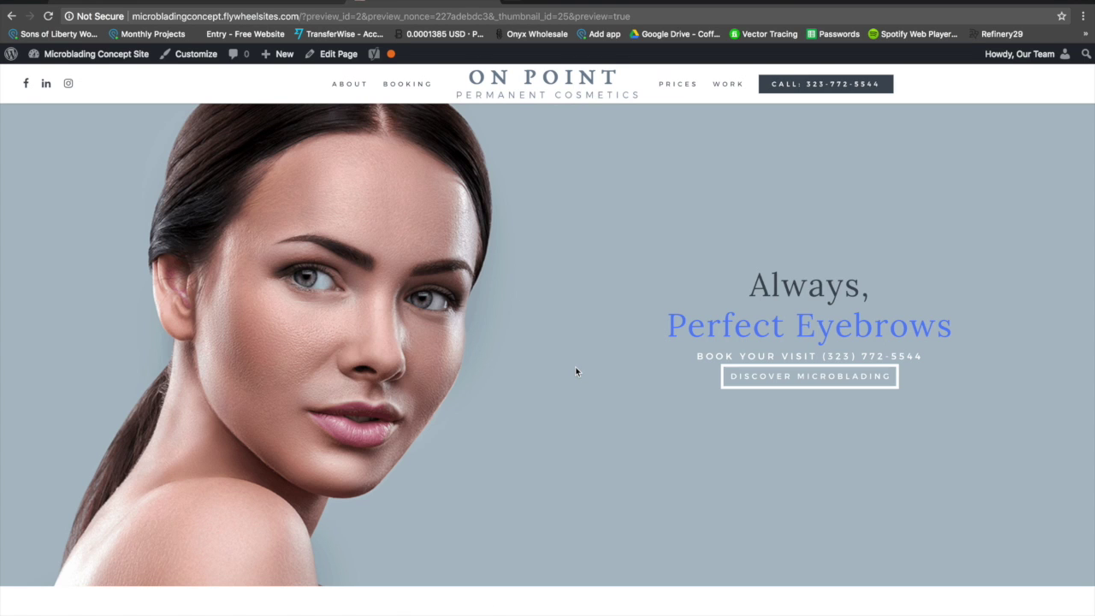
scroll(591, 419, down, 10)
scroll(590, 420, down, 5)
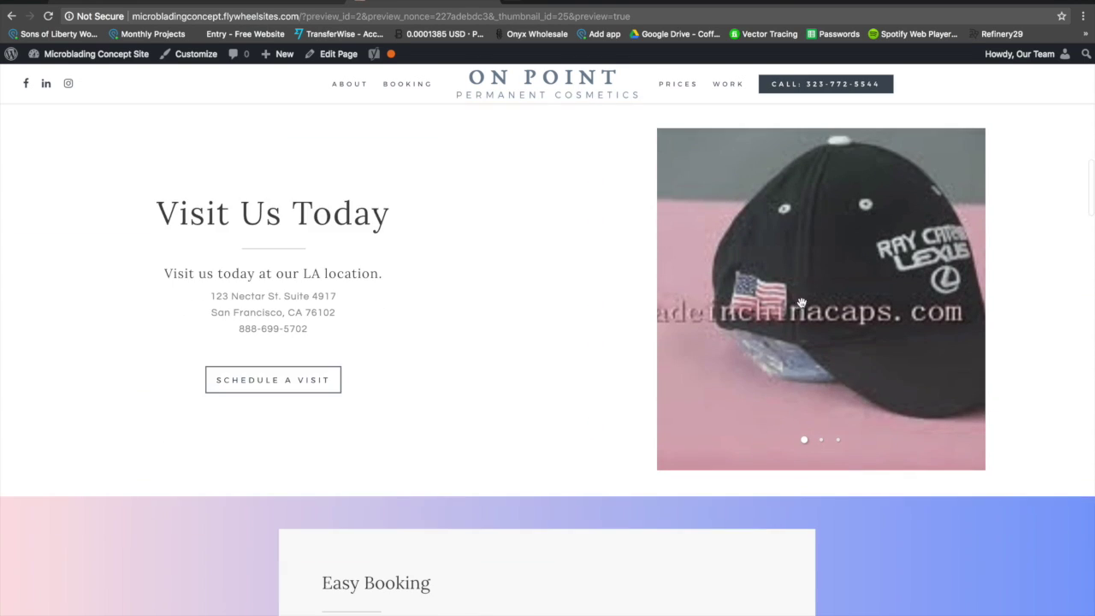
click(820, 440)
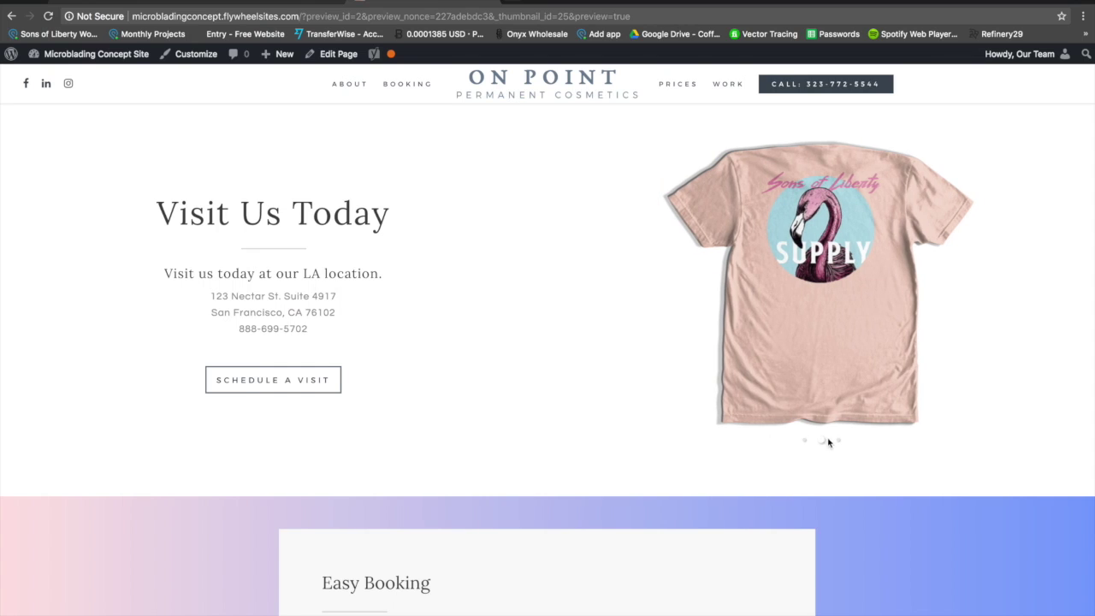
click(839, 440)
click(805, 441)
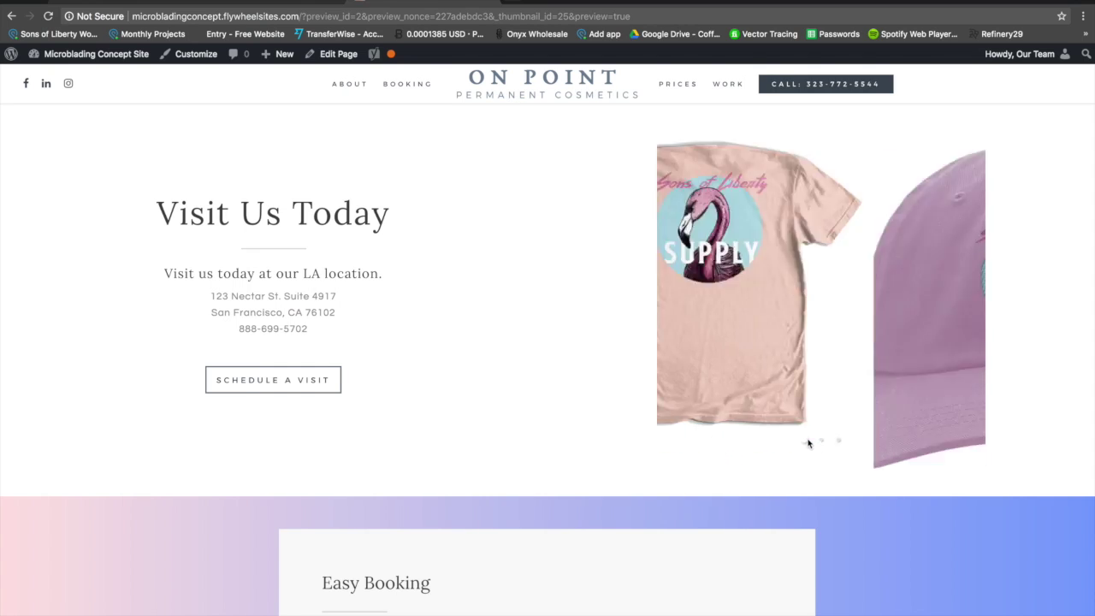
scroll(325, 154, down, 5)
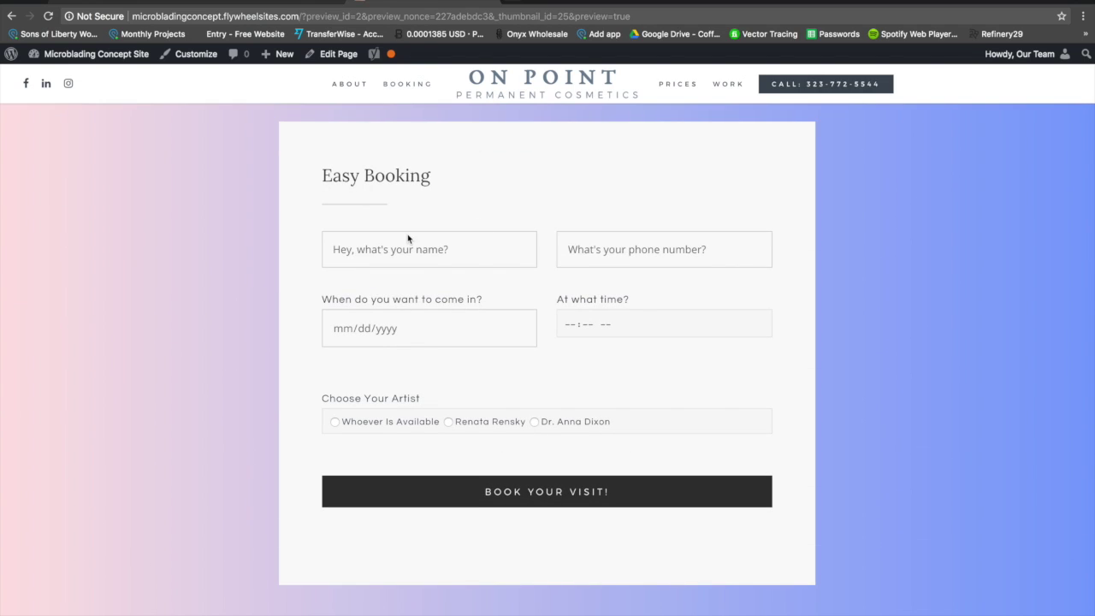
scroll(408, 234, down, 10)
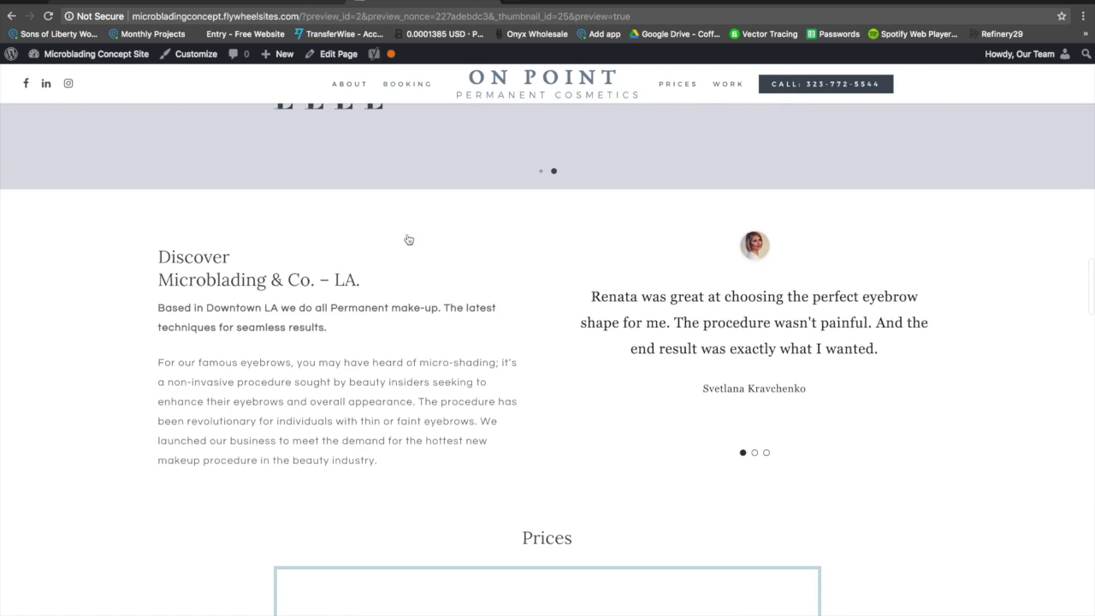
scroll(366, 235, up, 3)
Step: Delete the logo carousel below the animated title "The Buzz Around Microblading" in the page editor
click(248, 4)
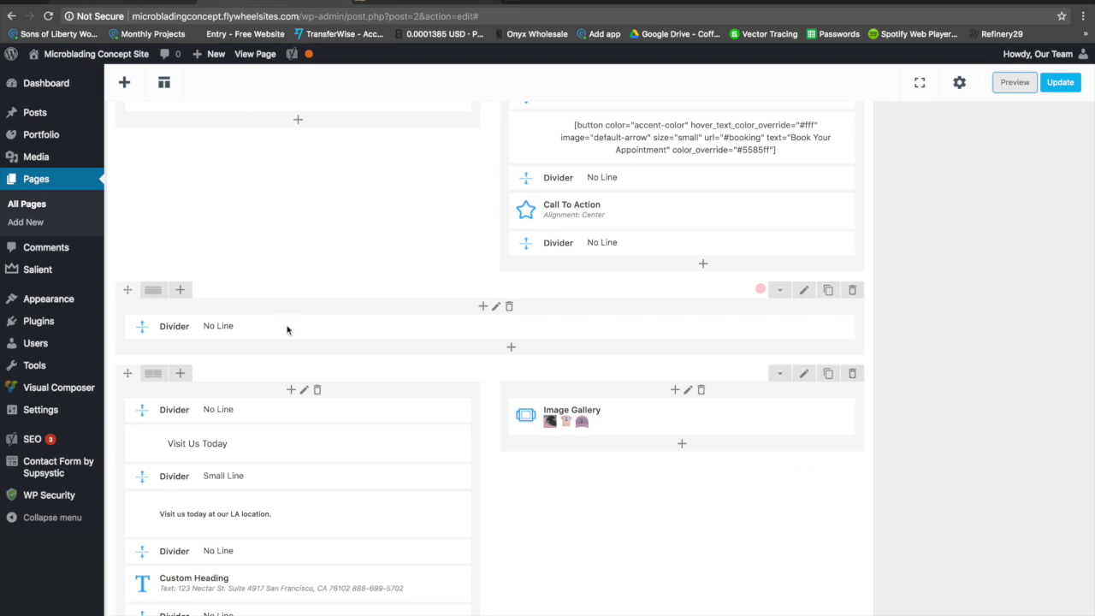
scroll(288, 330, down, 5)
scroll(288, 331, up, 1)
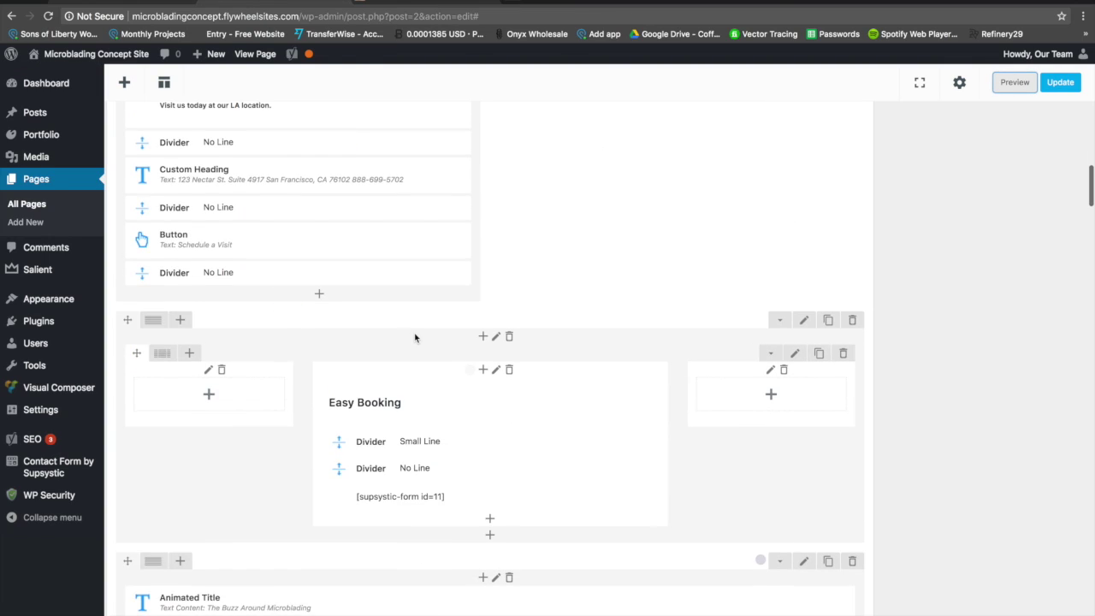
scroll(416, 337, up, 5)
scroll(544, 331, up, 3)
scroll(544, 332, down, 6)
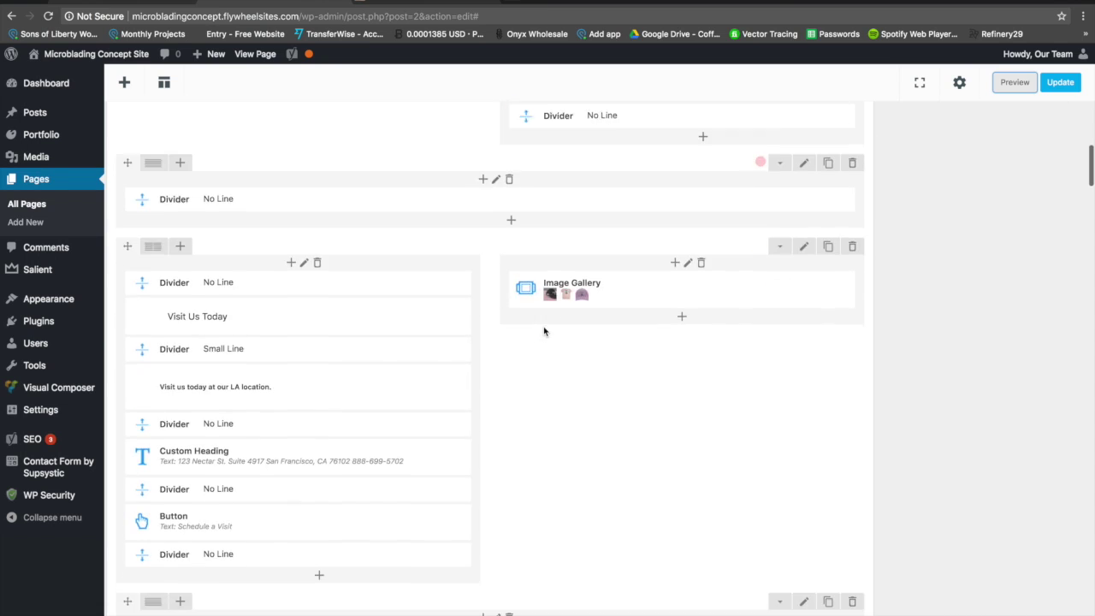
scroll(313, 293, down, 3)
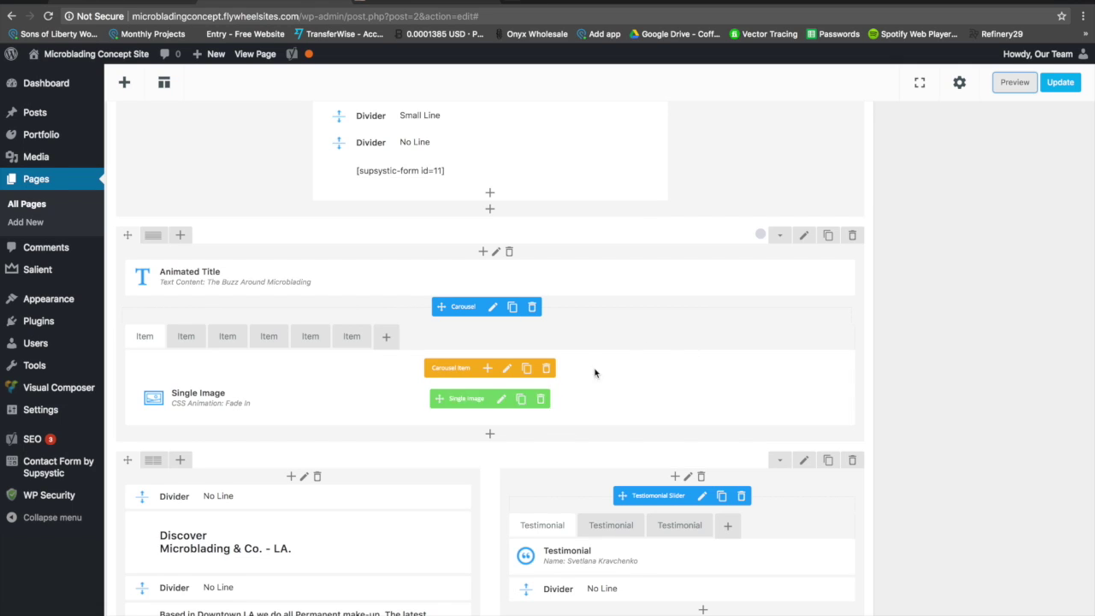
click(534, 308)
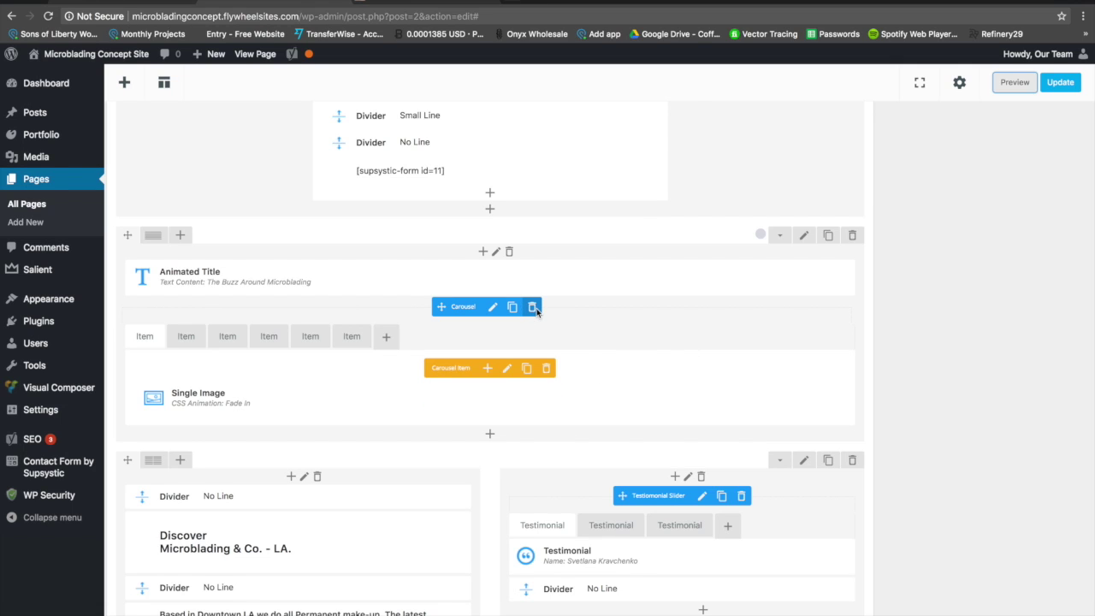
click(657, 112)
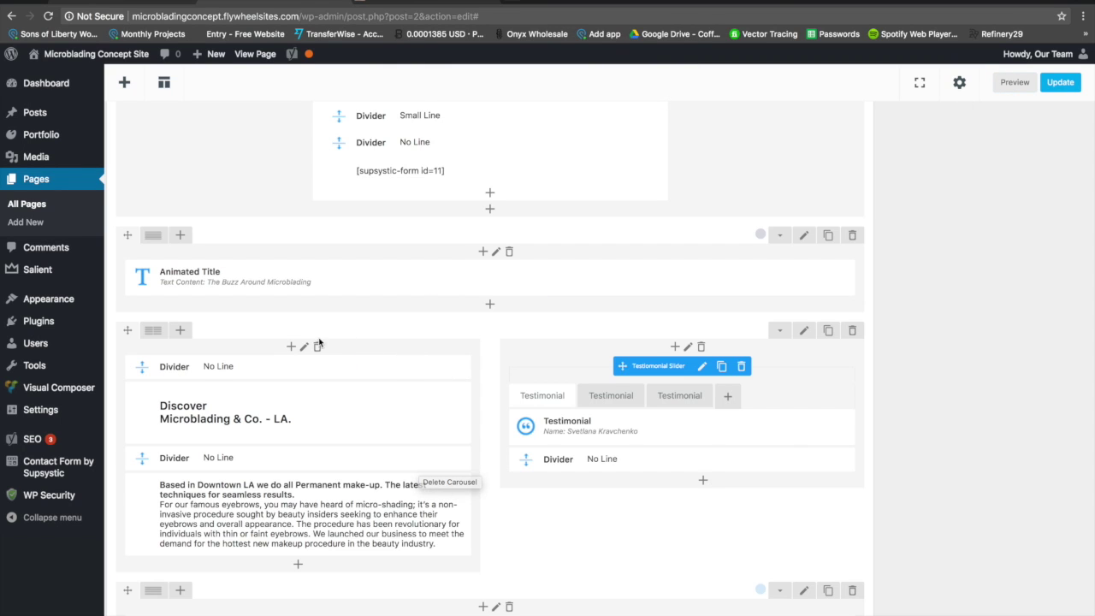
Step: Preview the page and check the "The Buzz Around Microblading" section below the booking form
click(1015, 85)
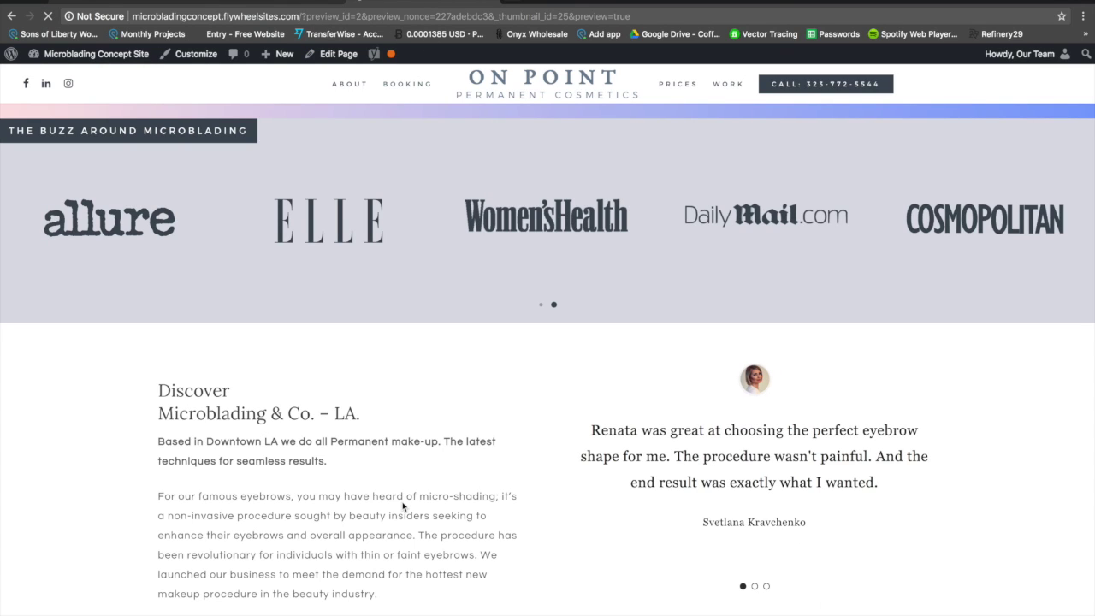
scroll(635, 302, down, 15)
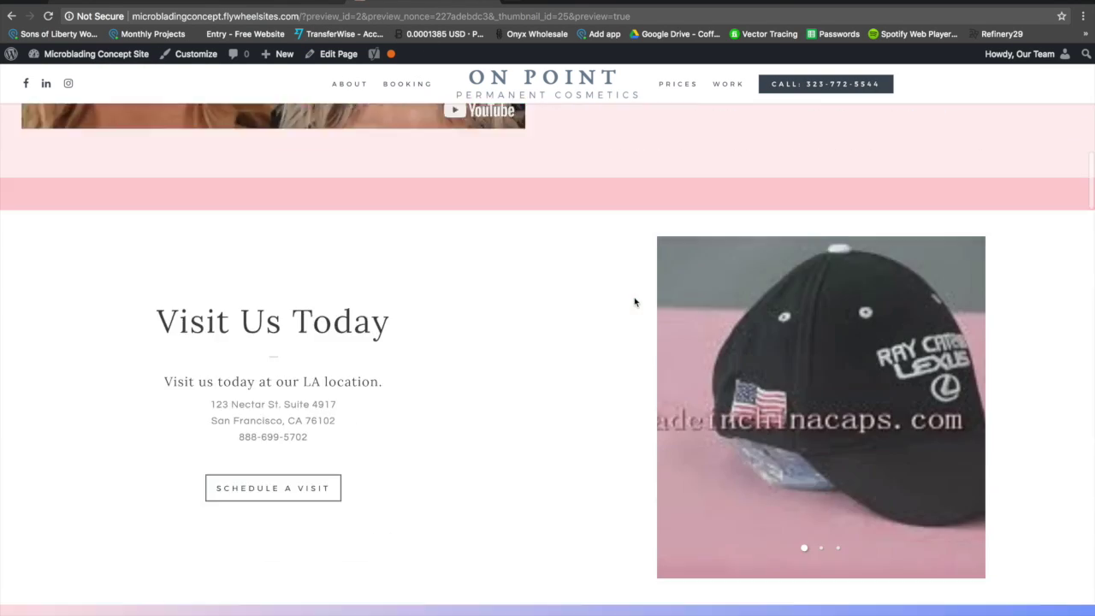
scroll(635, 302, down, 8)
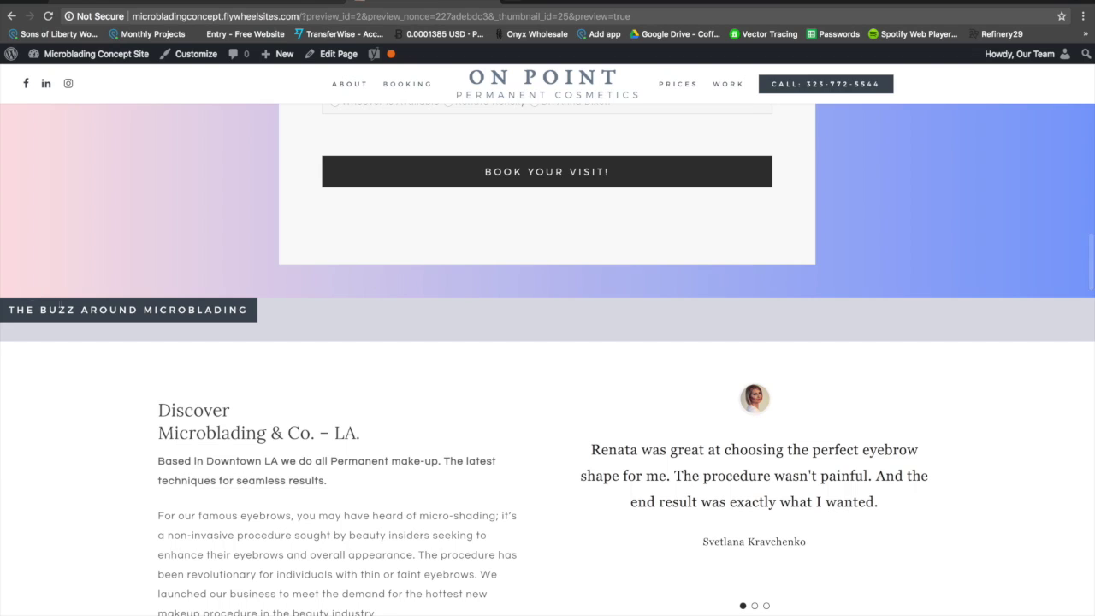
Step: Delete the whole row containing the animated title "The Buzz Around Microblading"
click(287, 4)
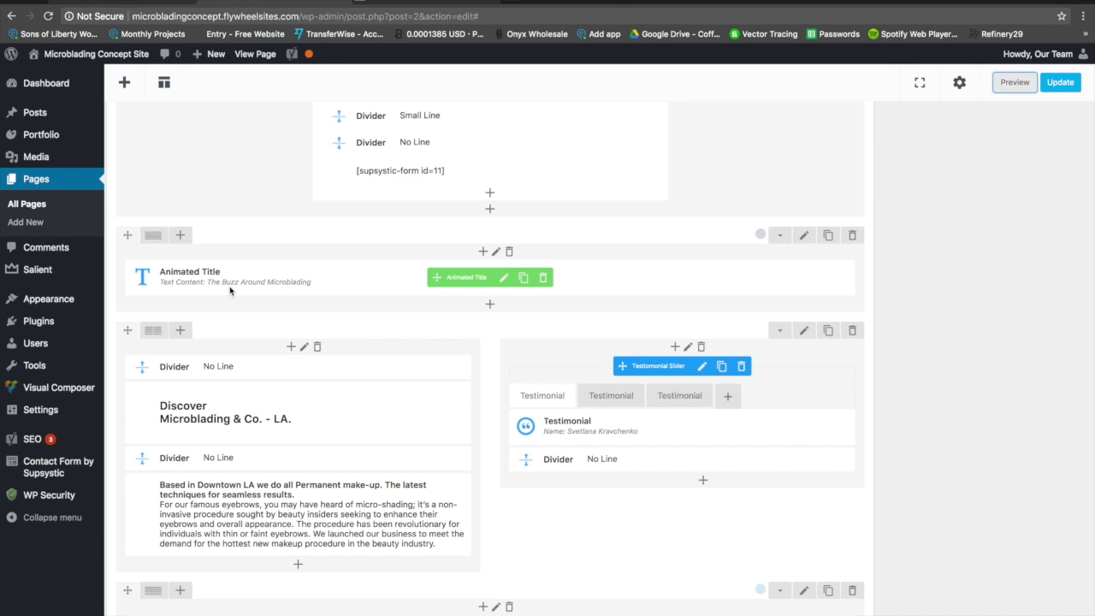
click(855, 240)
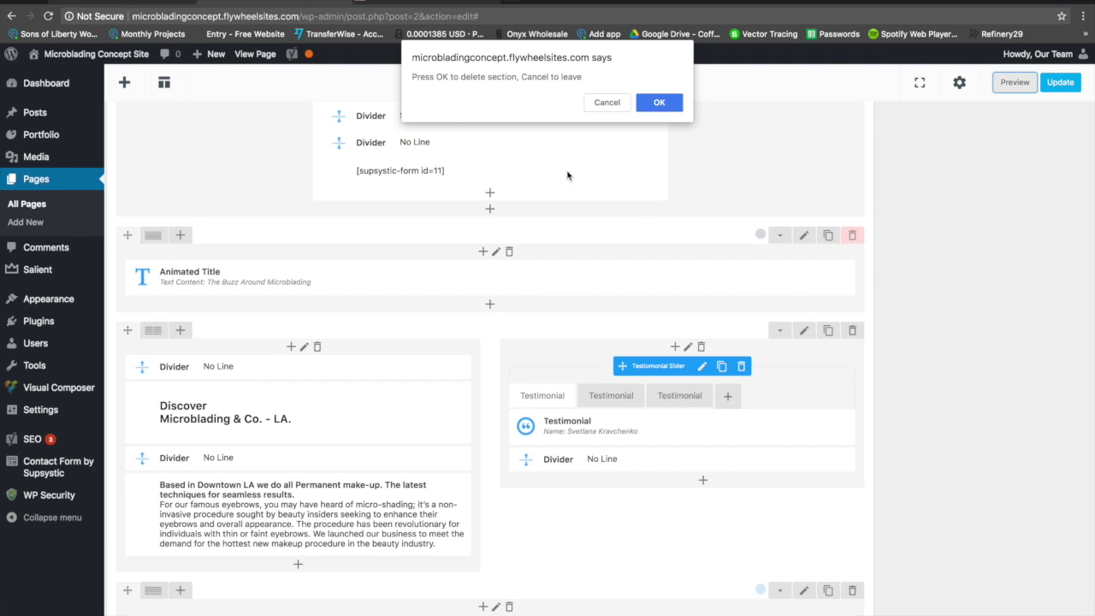
click(653, 104)
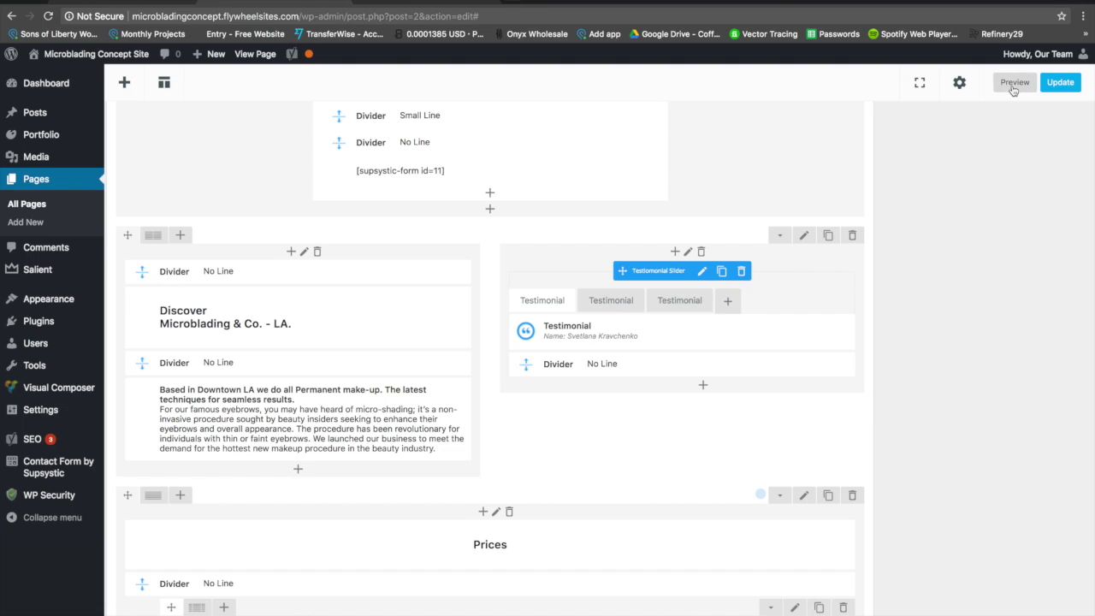
Step: Preview the page and check the transition from the booking form to the Discover section
click(426, 2)
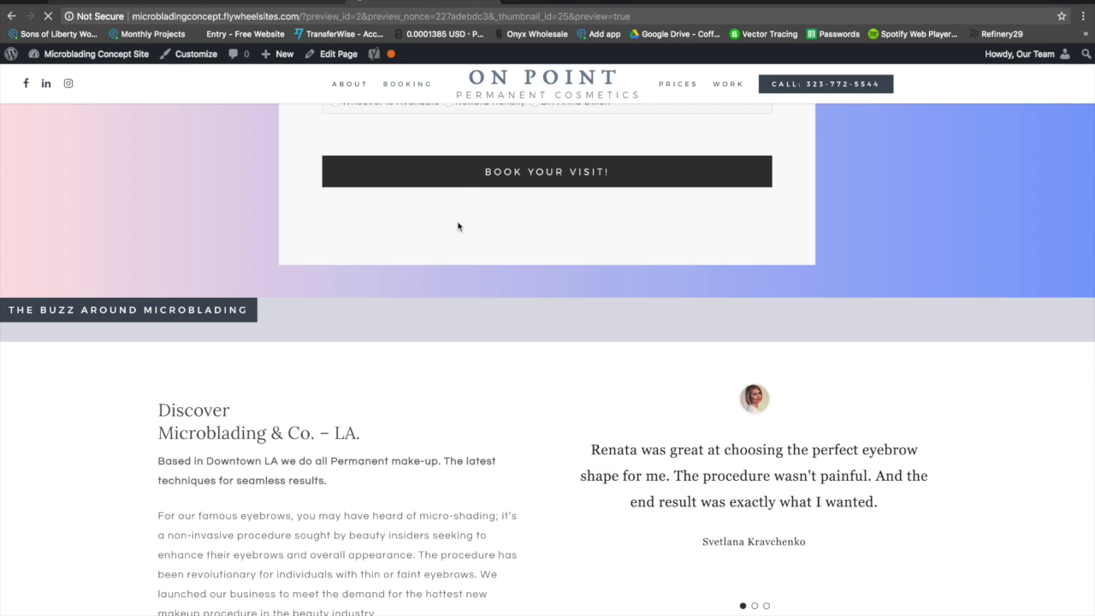
scroll(411, 287, down, 10)
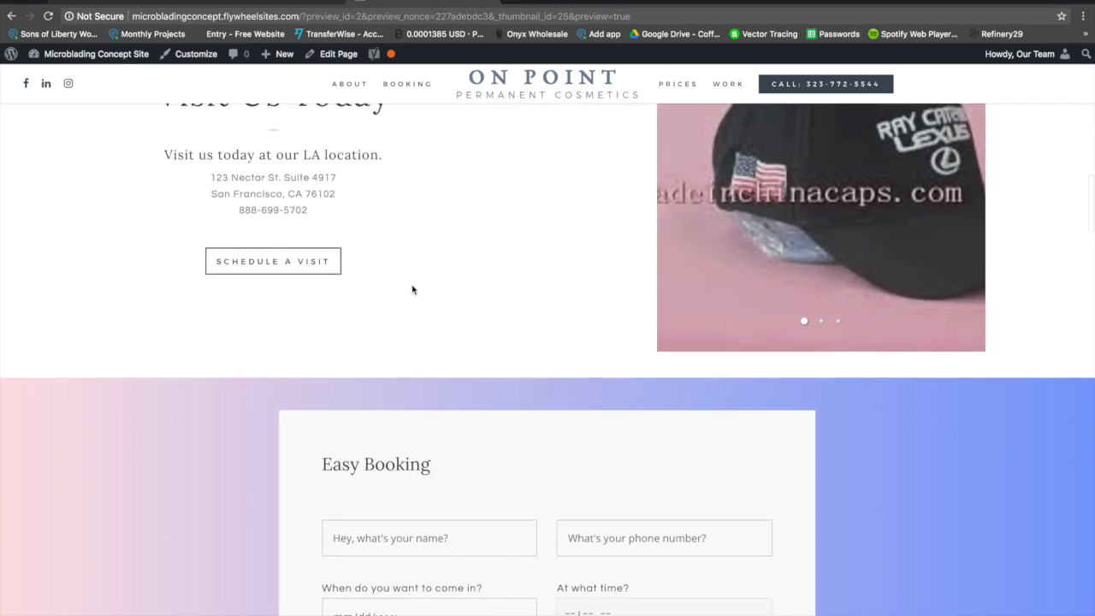
scroll(414, 287, down, 8)
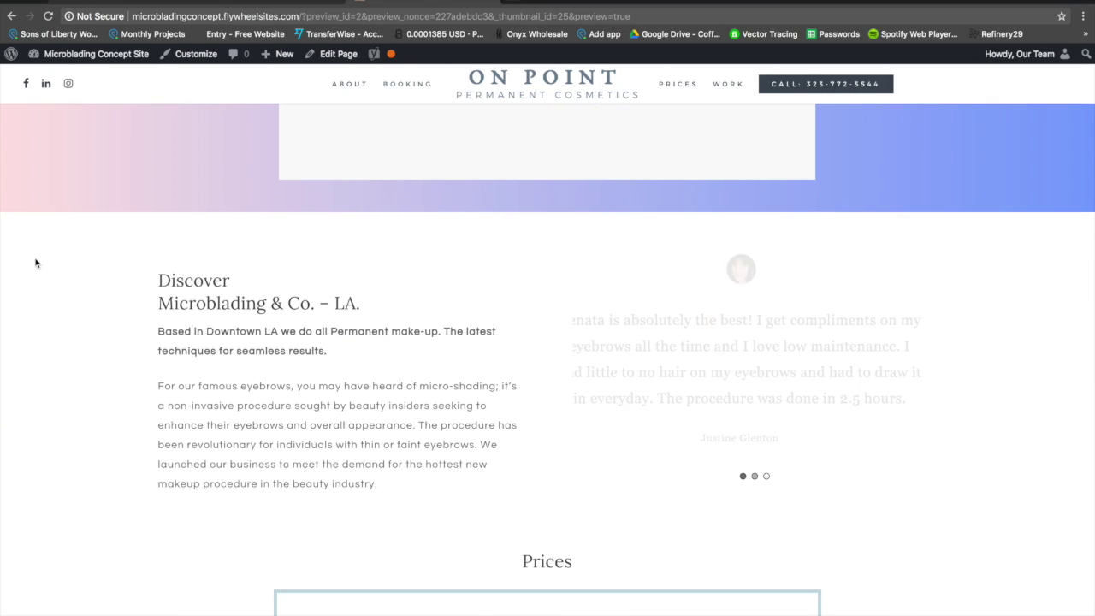
Step: Try to upload a replacement image in the first testimonial's settings, then cancel the file selection and close the image picker
click(274, 3)
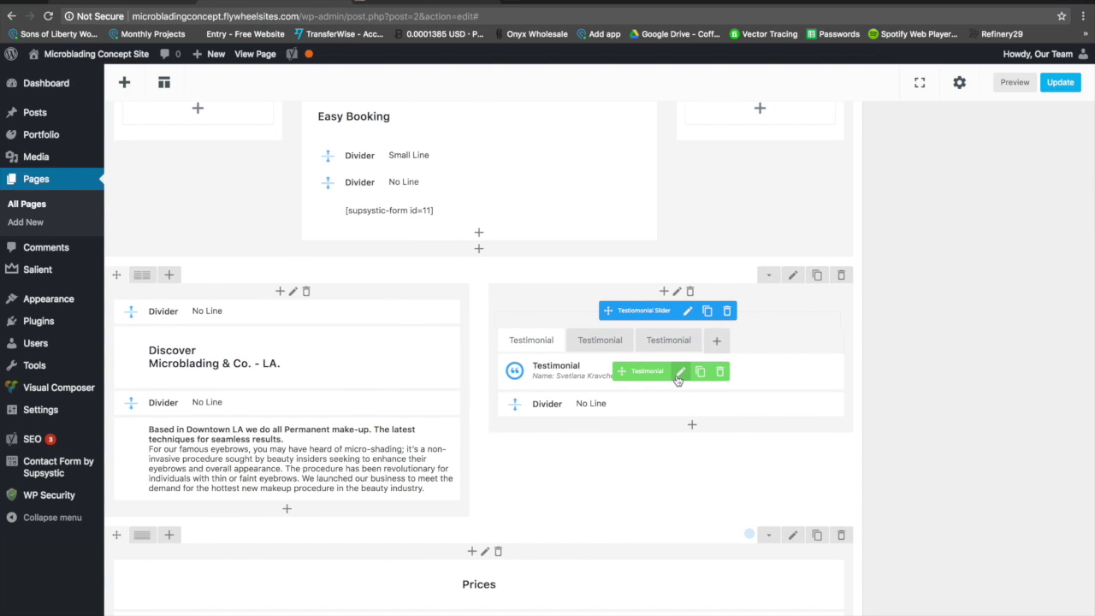
click(680, 372)
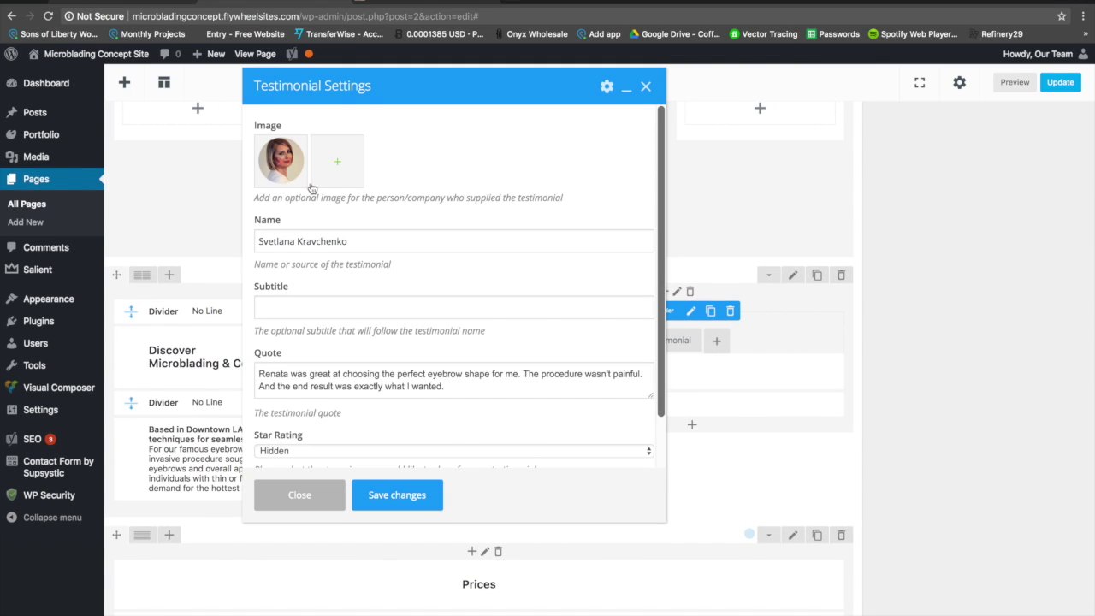
click(301, 162)
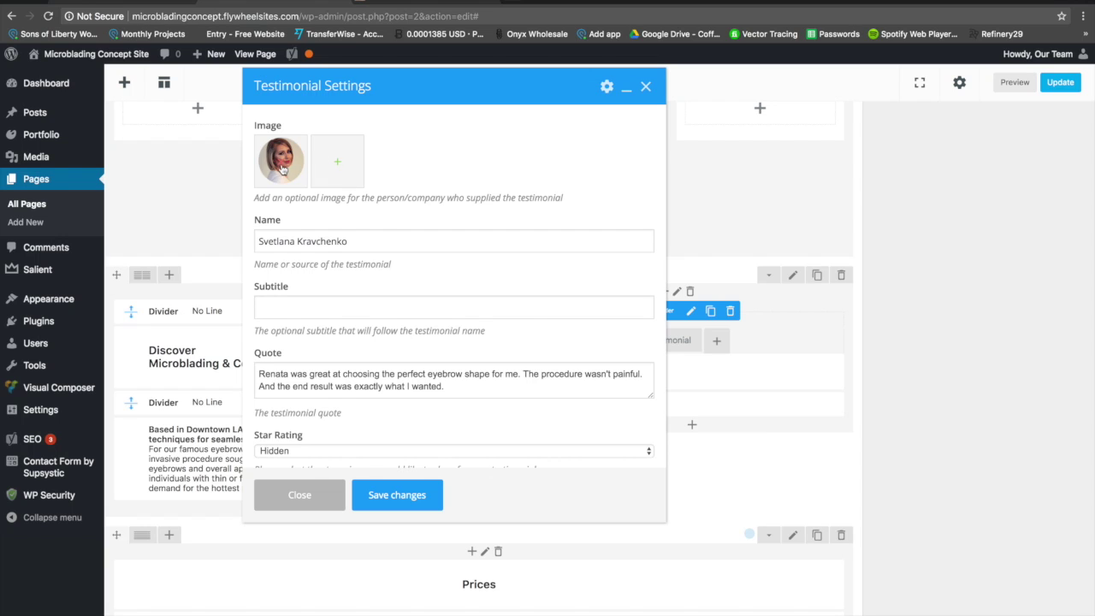
click(282, 164)
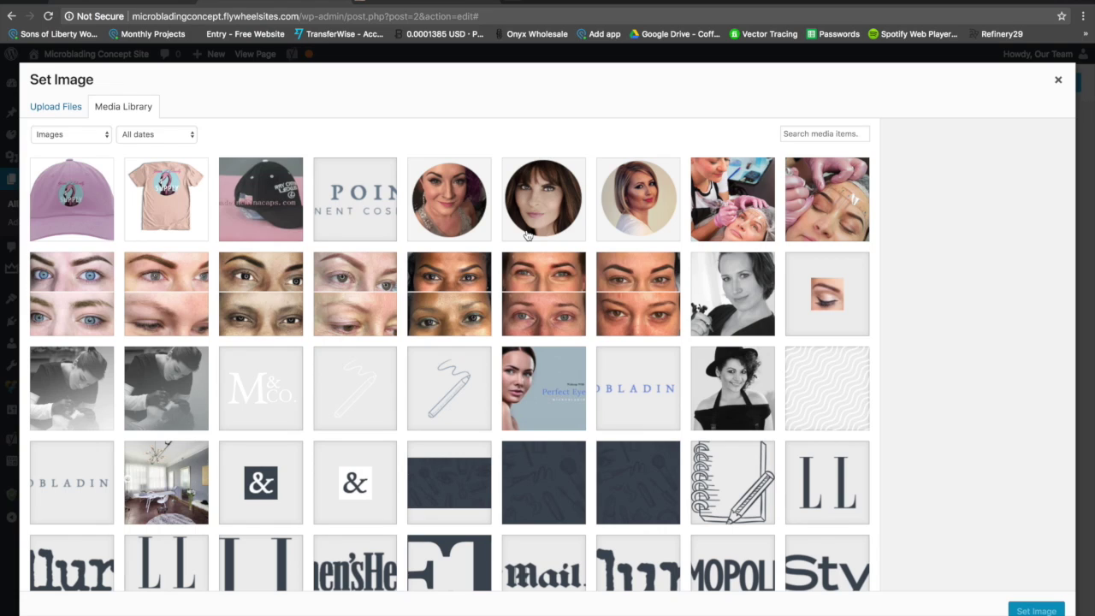
click(48, 109)
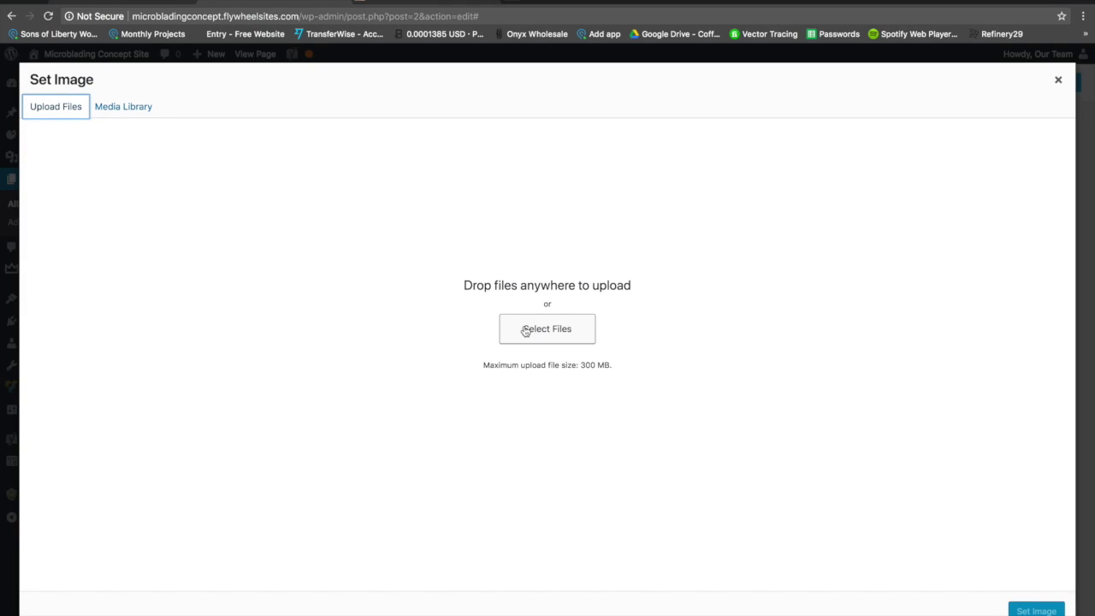
click(526, 331)
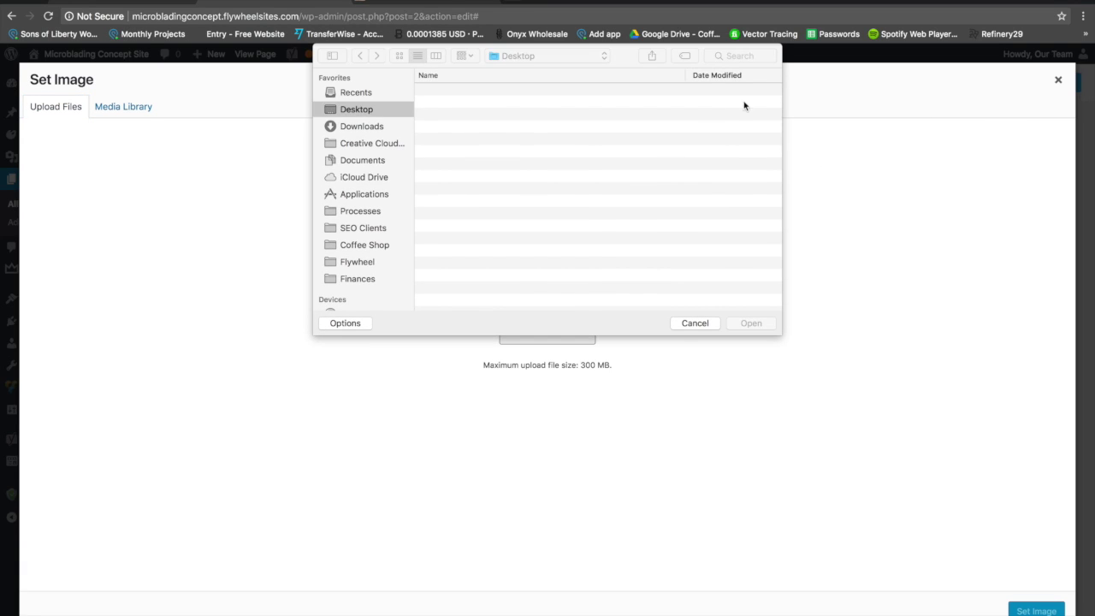
click(695, 322)
click(1058, 79)
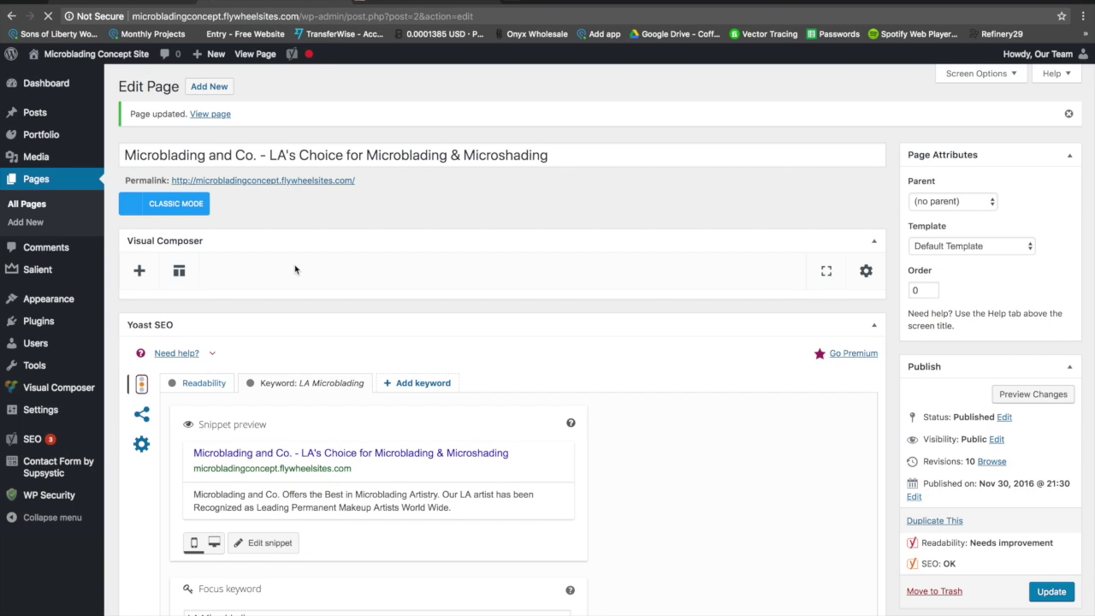
Step: Review the settings of the image gallery beside the "Visit Us Today" text, then close them without saving
scroll(509, 270, down, 10)
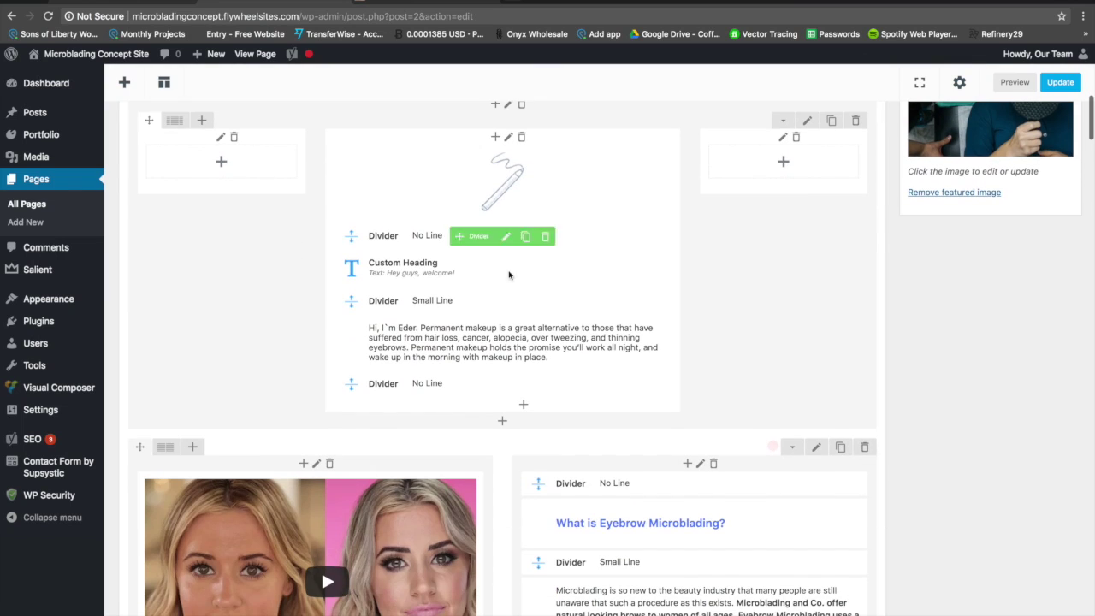
scroll(508, 270, down, 5)
scroll(508, 327, down, 2)
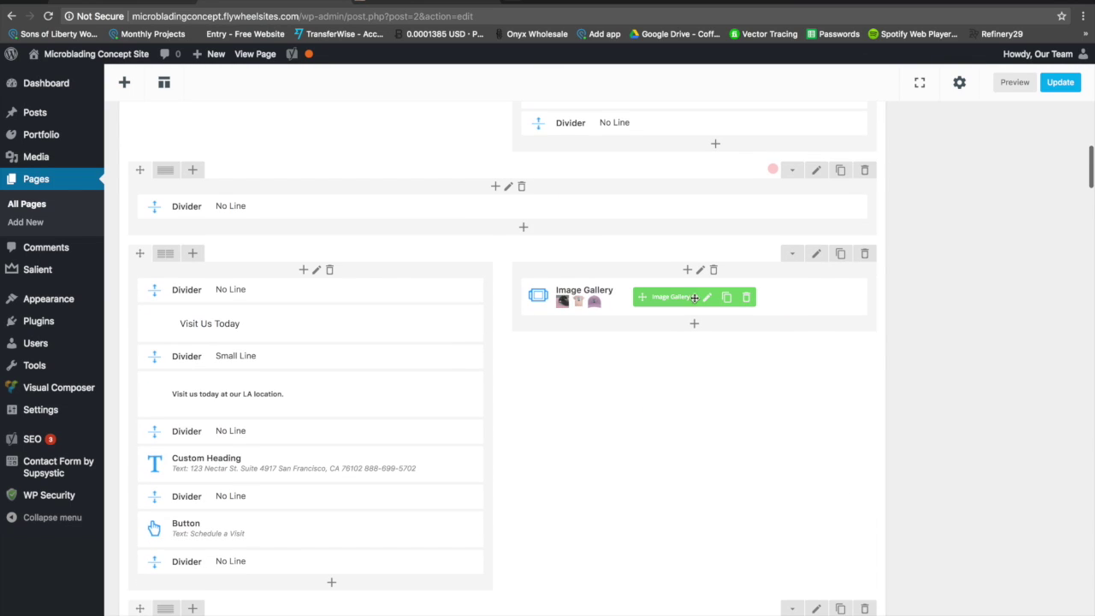
click(707, 298)
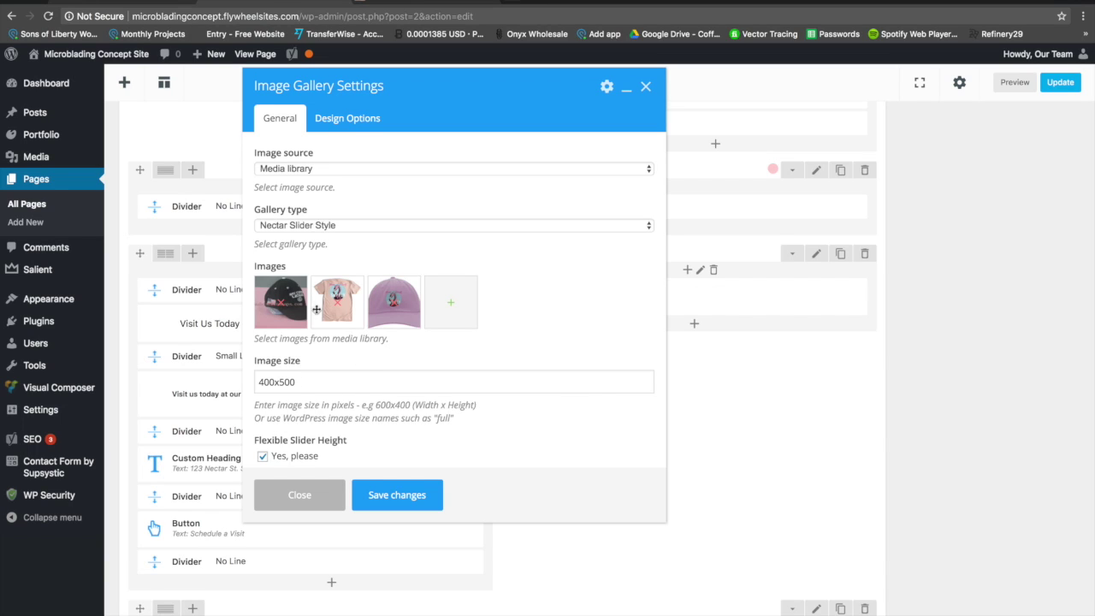
click(308, 489)
Step: Set the first testimonial's star rating to 5 stars and save its settings
scroll(599, 379, down, 6)
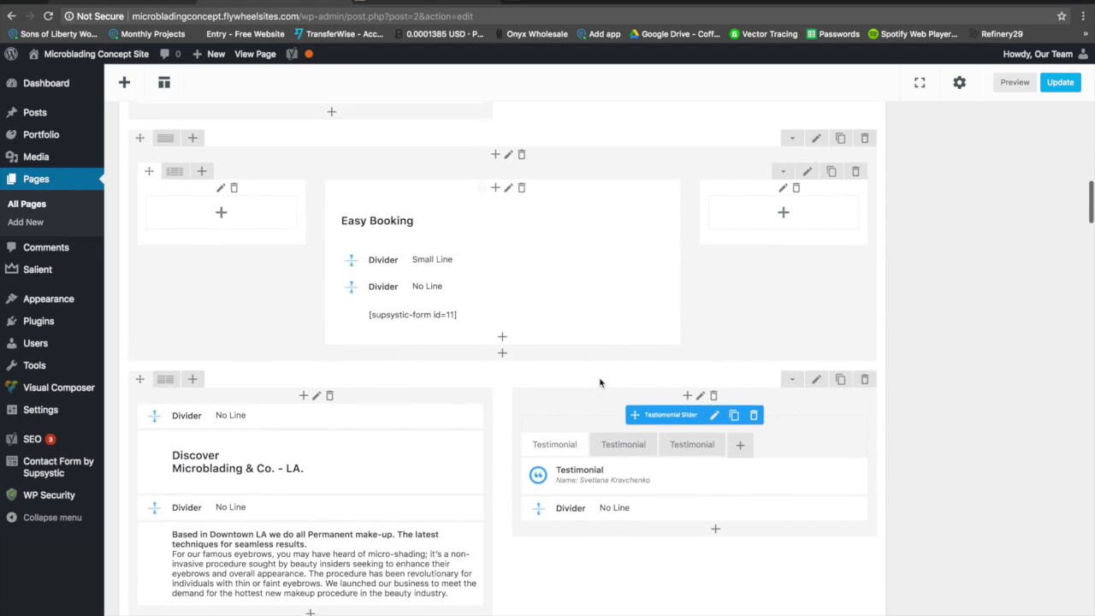
click(701, 180)
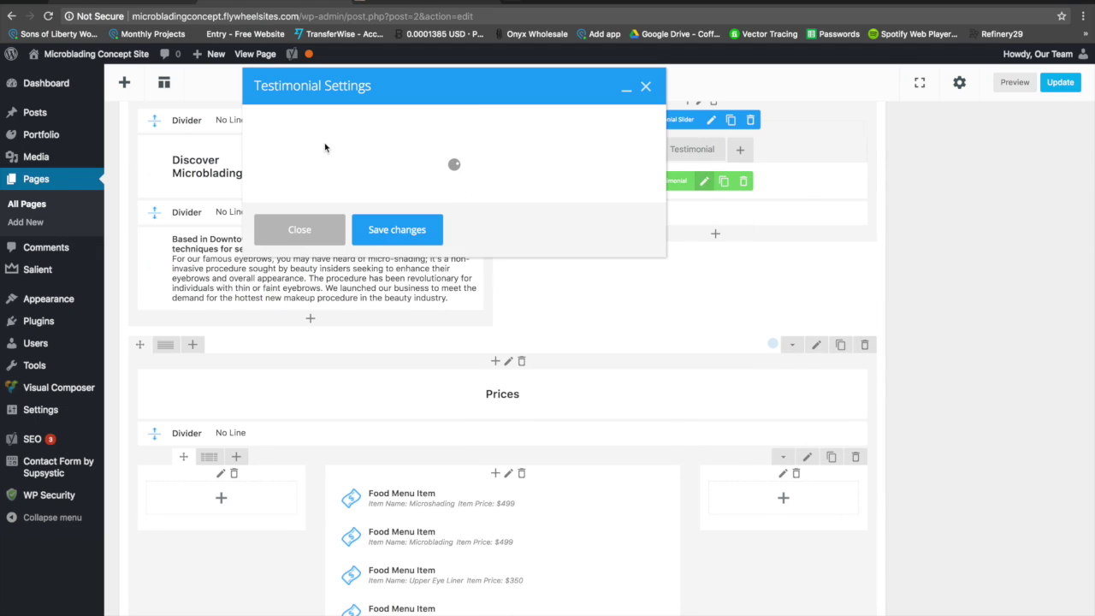
triple_click(290, 243)
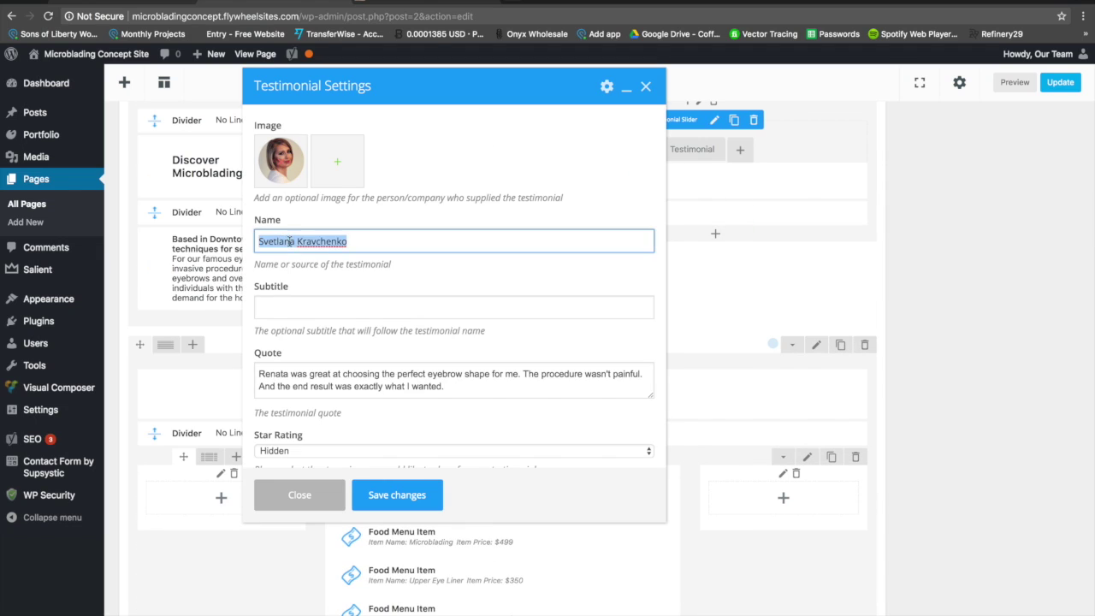
scroll(318, 319, down, 2)
triple_click(293, 330)
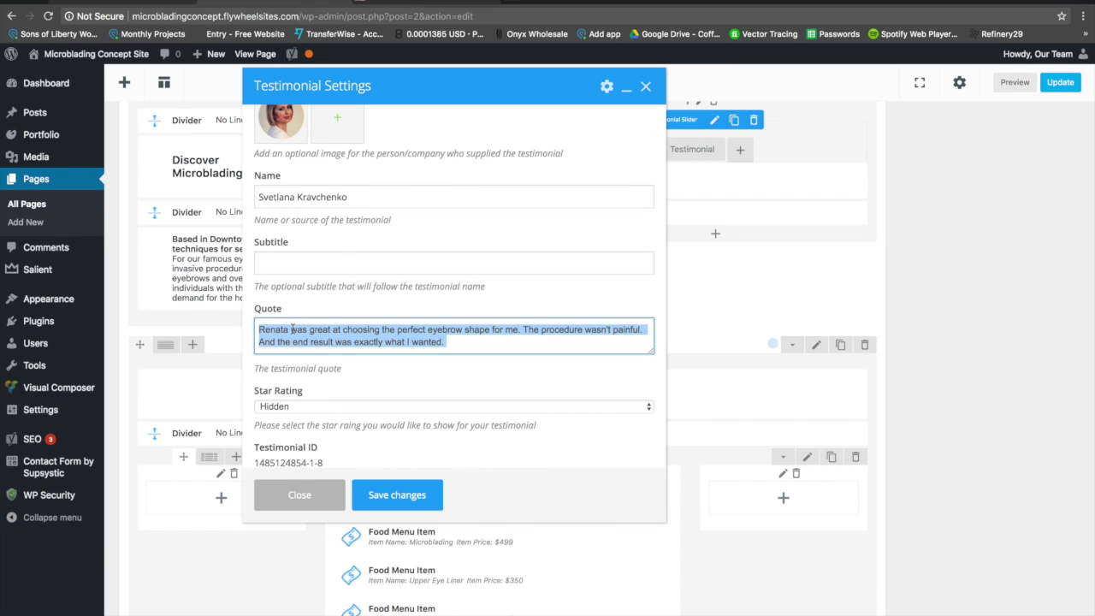
triple_click(293, 330)
triple_click(331, 329)
scroll(336, 346, down, 1)
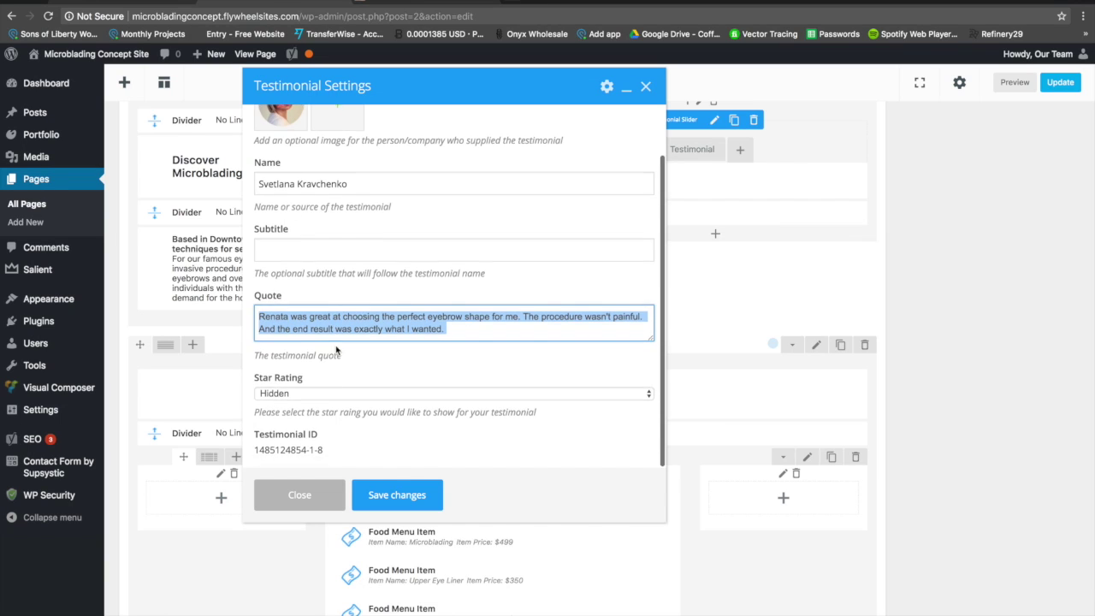
click(279, 390)
click(285, 412)
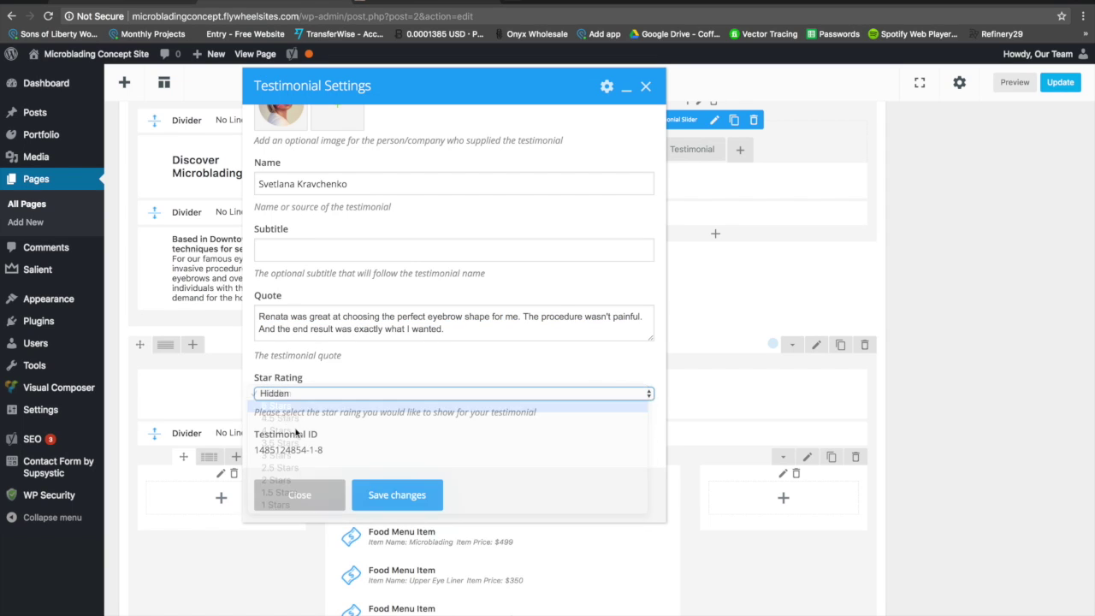
click(417, 498)
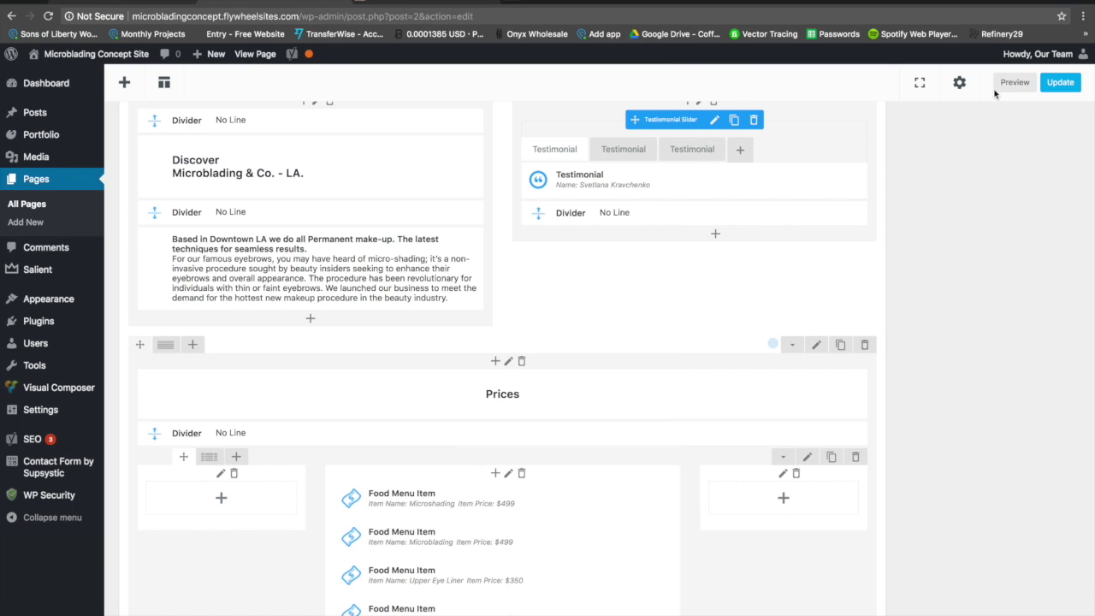
Step: Preview the page and check the first testimonial's star rating and the Prices section below it
click(1014, 83)
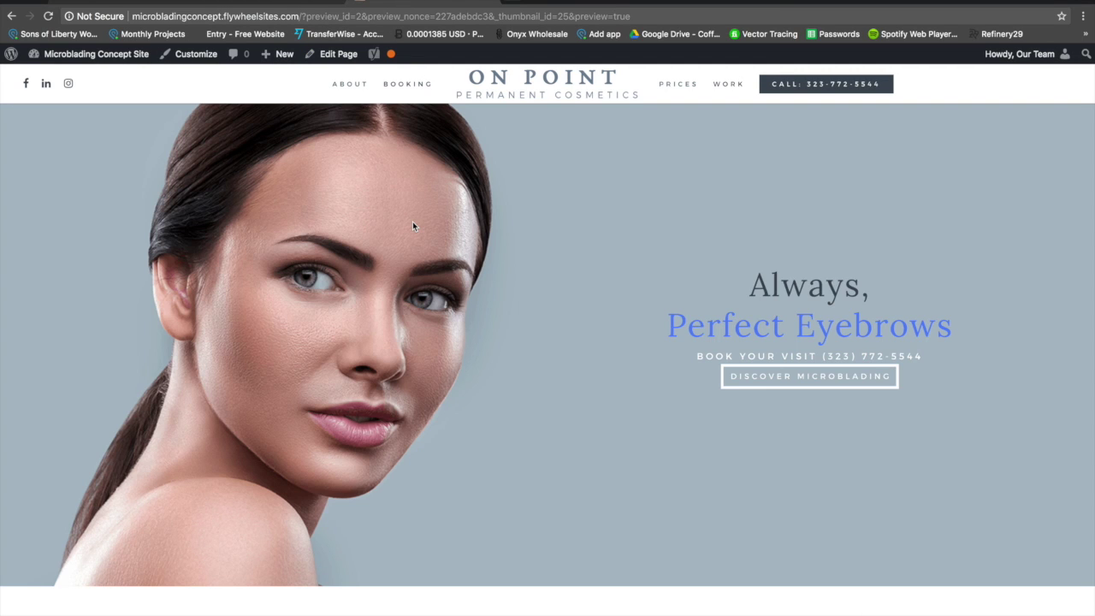
scroll(412, 224, down, 20)
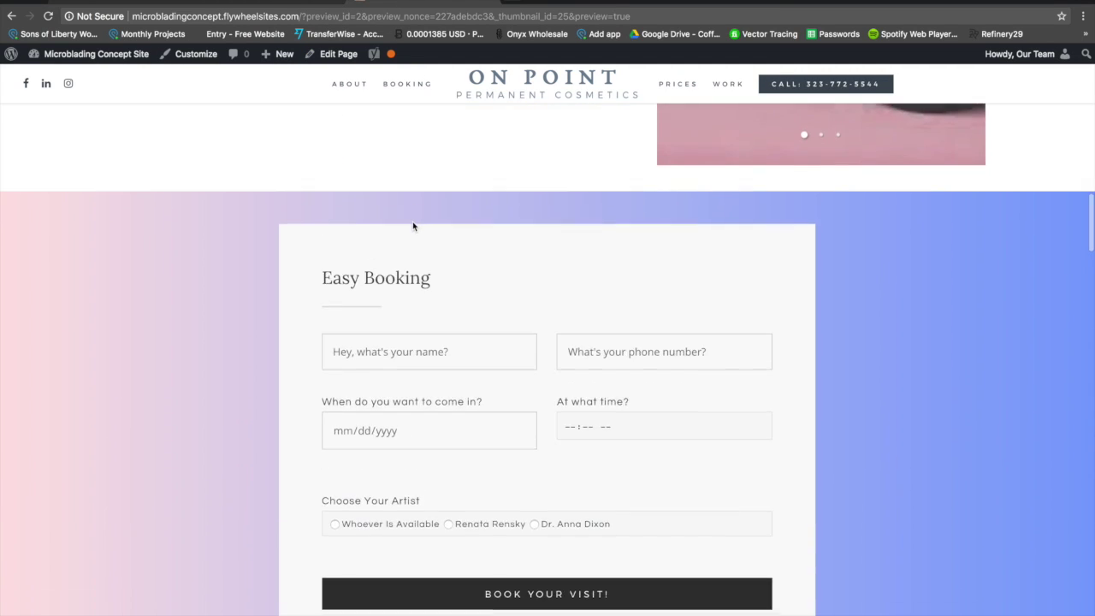
scroll(412, 225, up, 10)
click(740, 364)
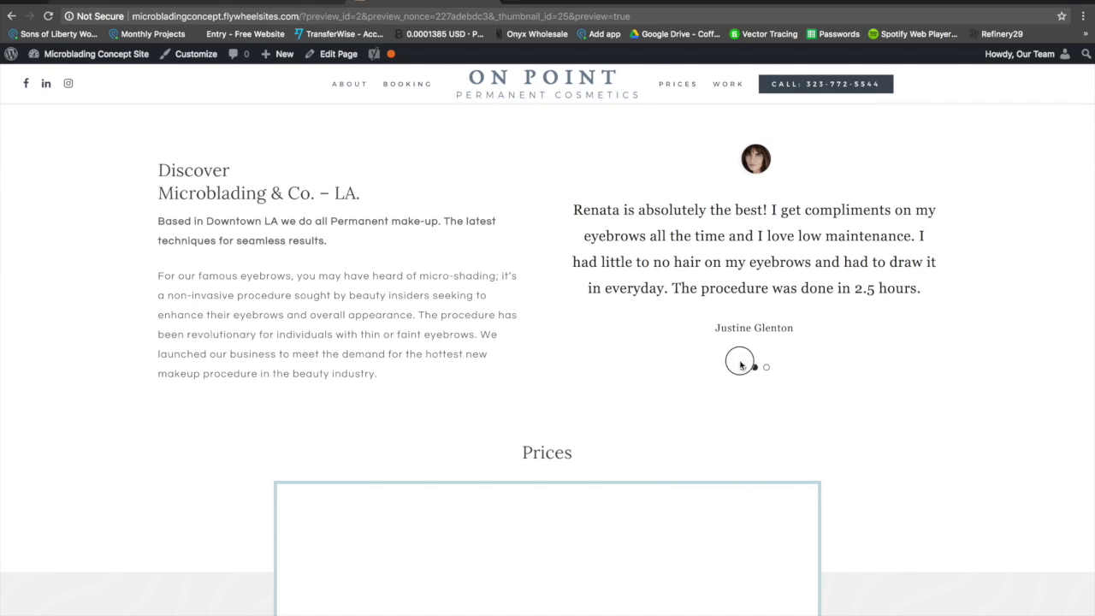
click(744, 368)
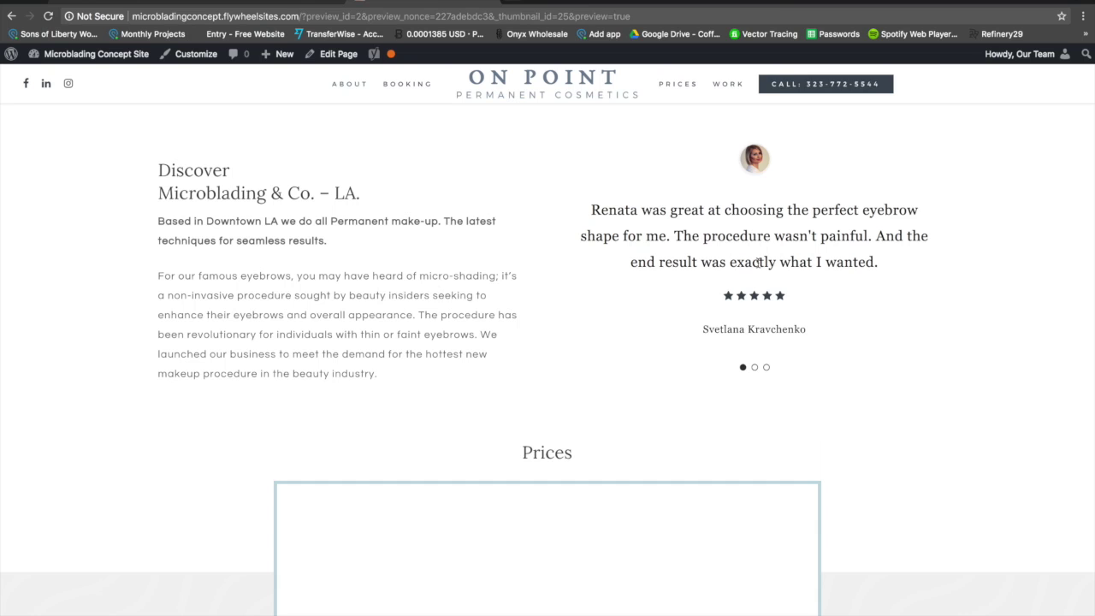
scroll(411, 333, down, 5)
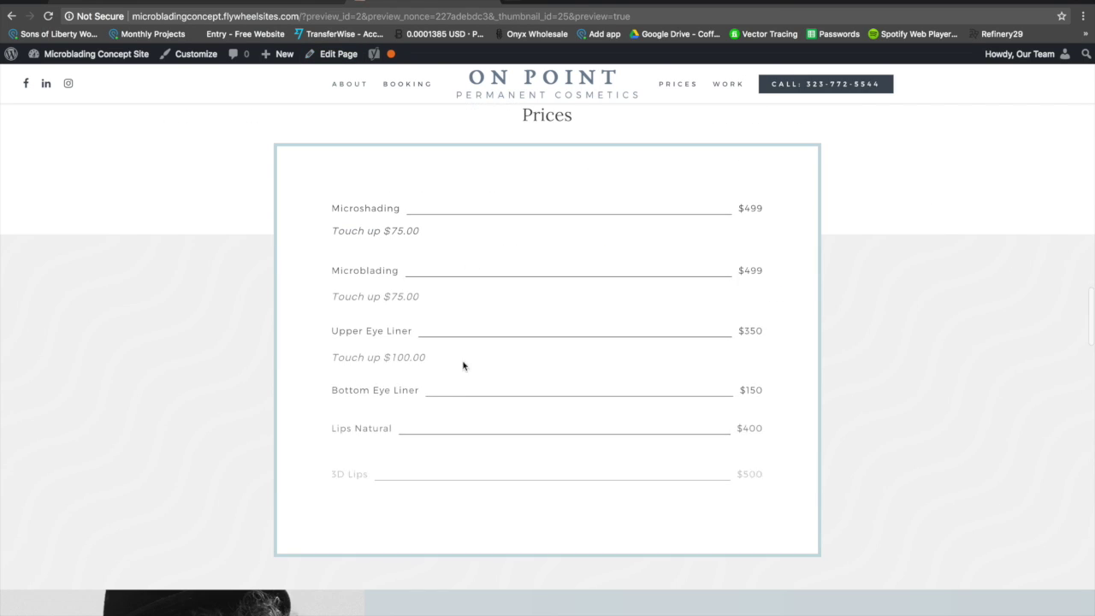
Step: In the editor, review the Microshading price item's name, price and description fields, then save and close its settings
click(338, 53)
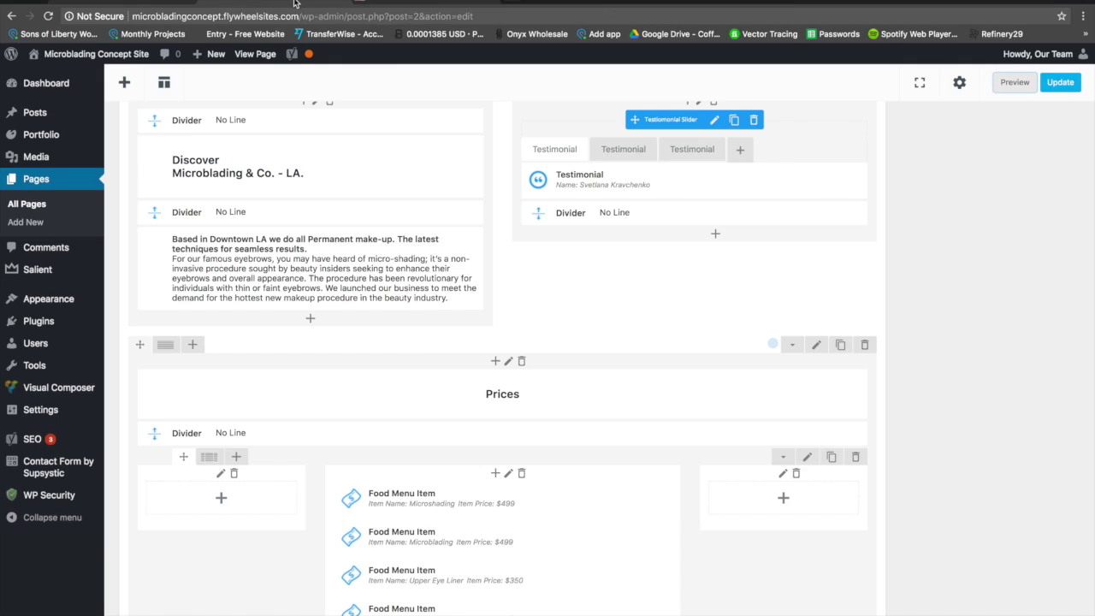
scroll(523, 352, down, 5)
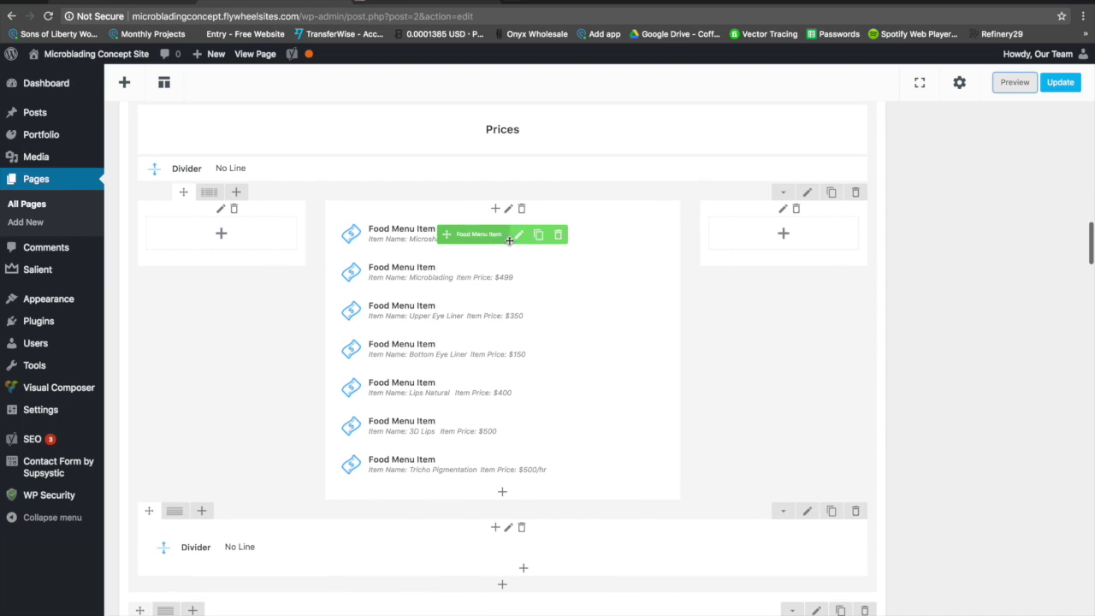
click(519, 235)
double_click(288, 204)
text(Microshading)
click(301, 270)
double_click(301, 272)
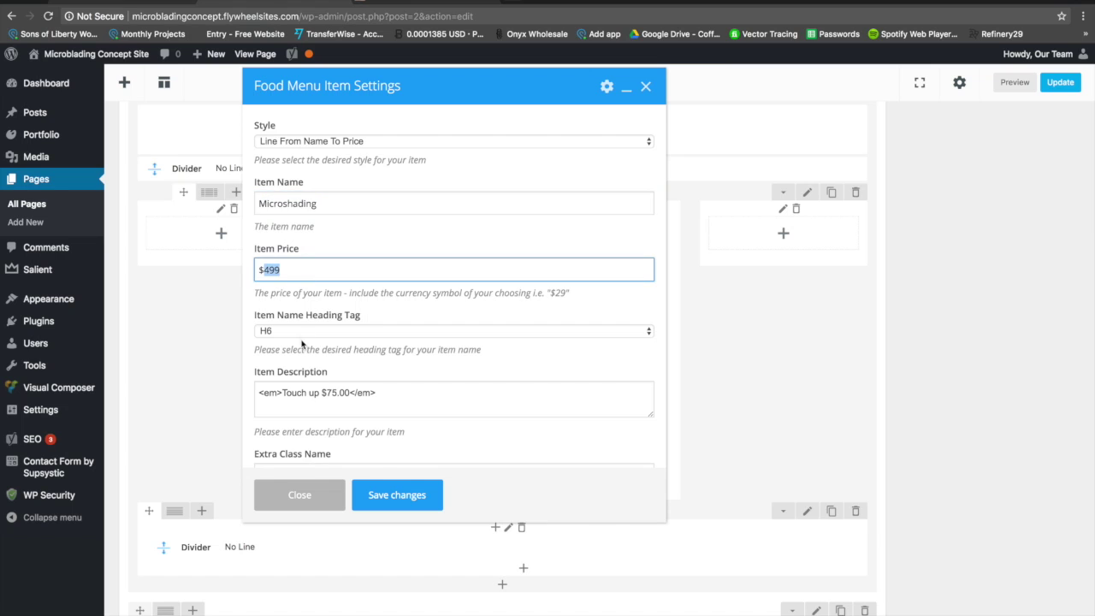
triple_click(314, 393)
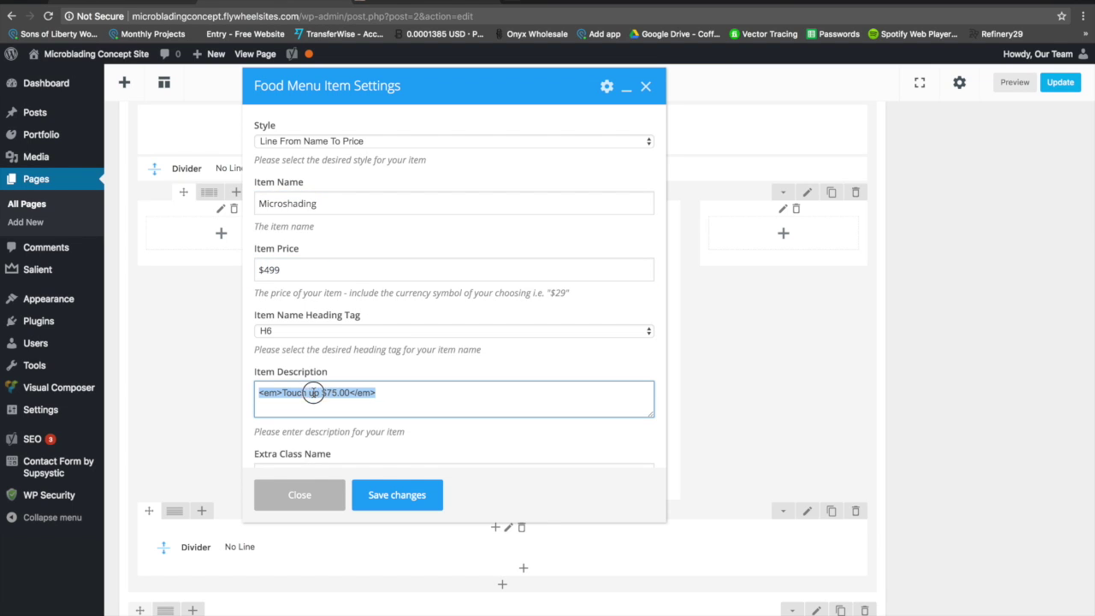
click(384, 498)
Step: Examine the two lead technician sections in the editor and in the page preview
scroll(479, 359, down, 5)
scroll(451, 354, down, 3)
scroll(451, 351, down, 3)
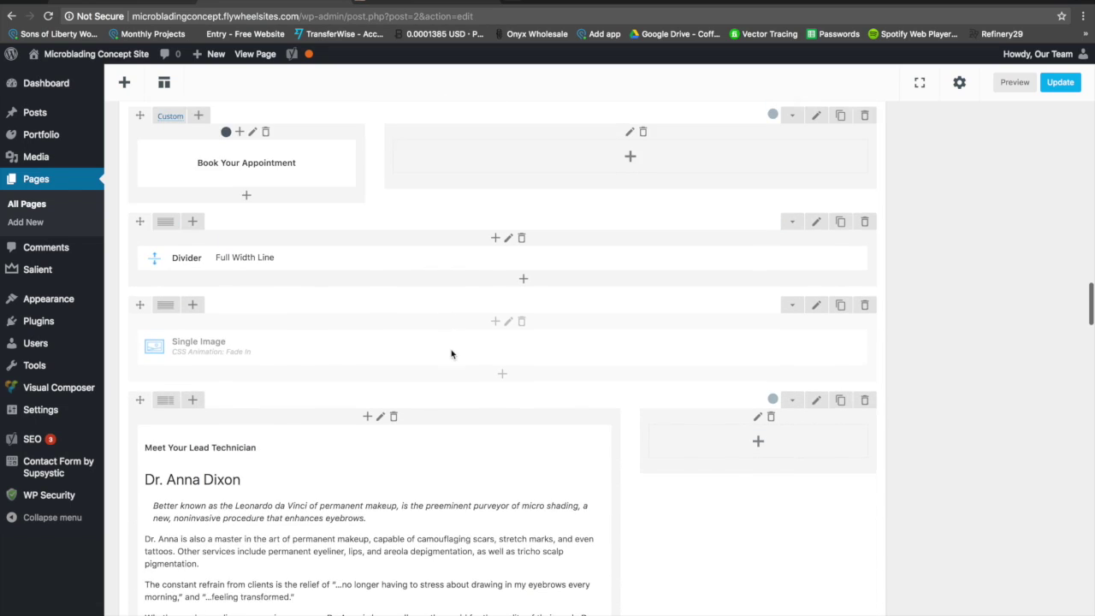
scroll(451, 351, up, 5)
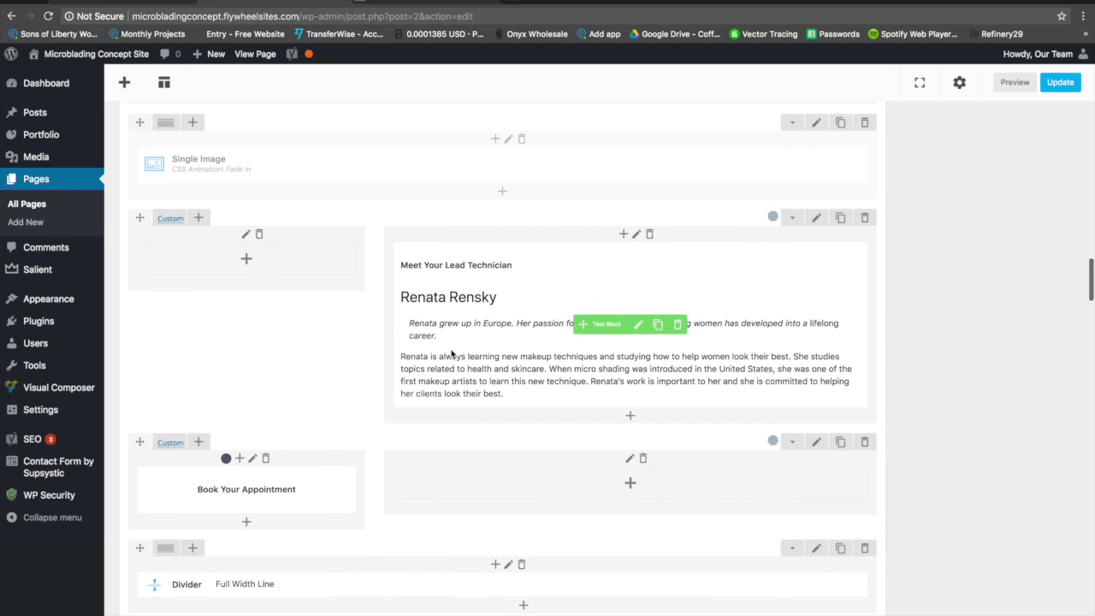
click(383, 5)
scroll(259, 274, down, 6)
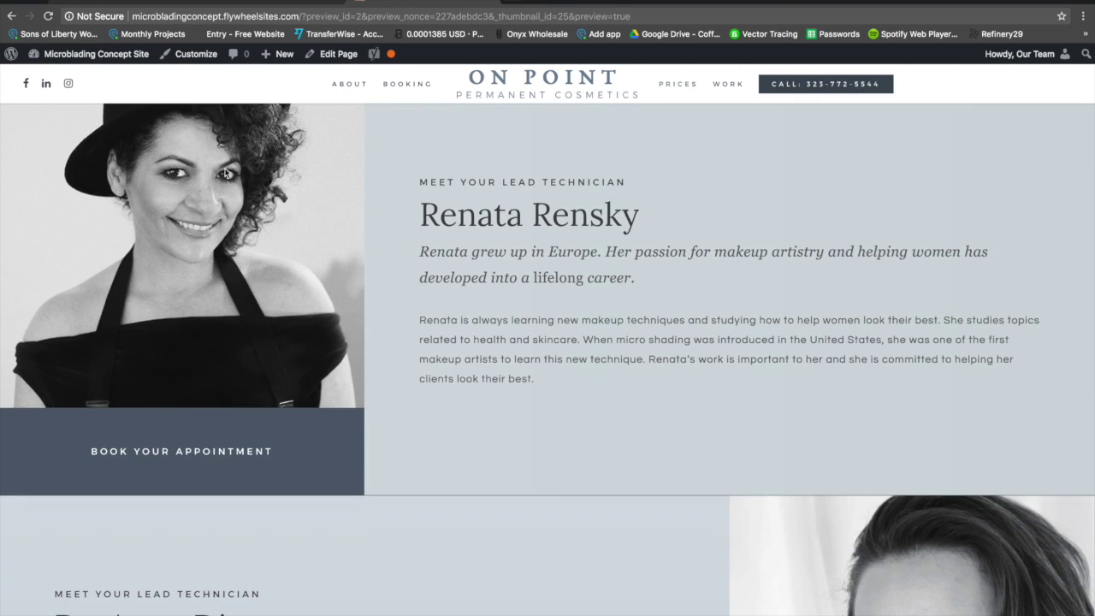
scroll(495, 391, up, 3)
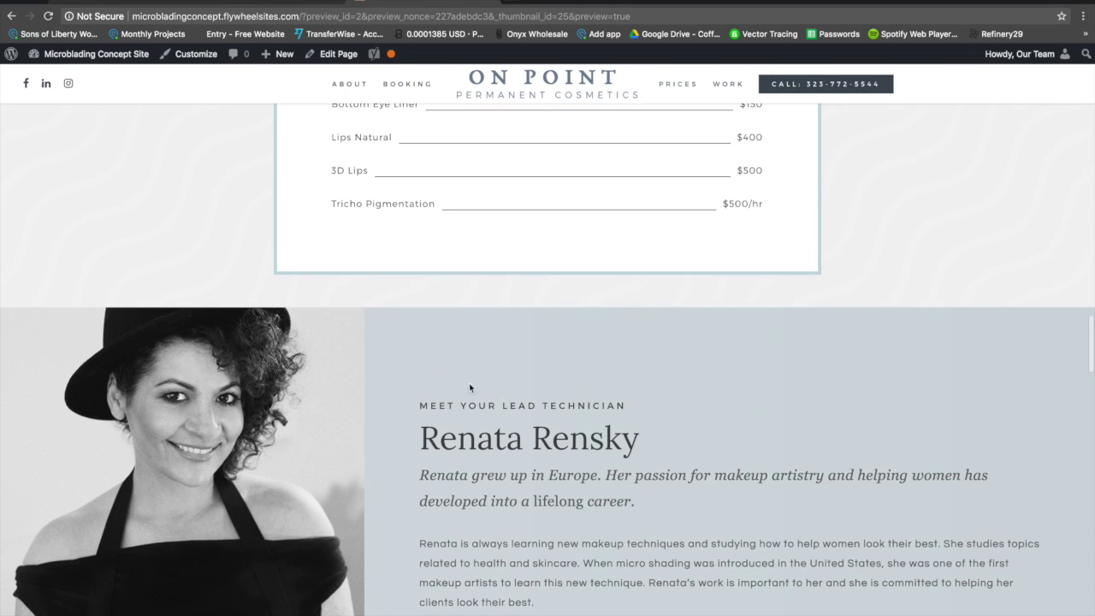
scroll(309, 335, down, 3)
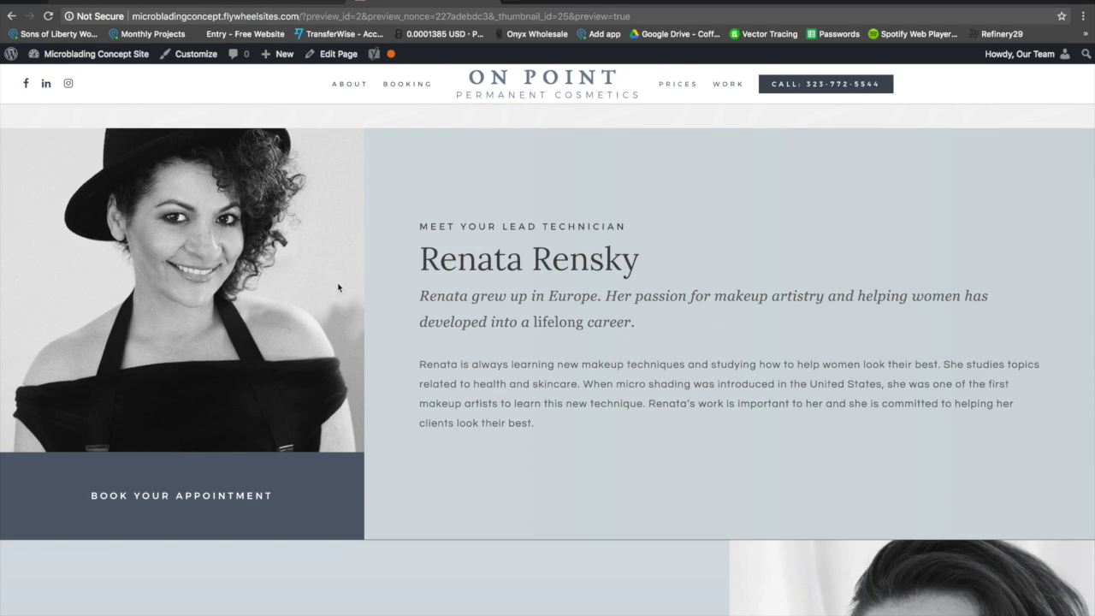
scroll(900, 279, down, 5)
scroll(900, 279, down, 5)
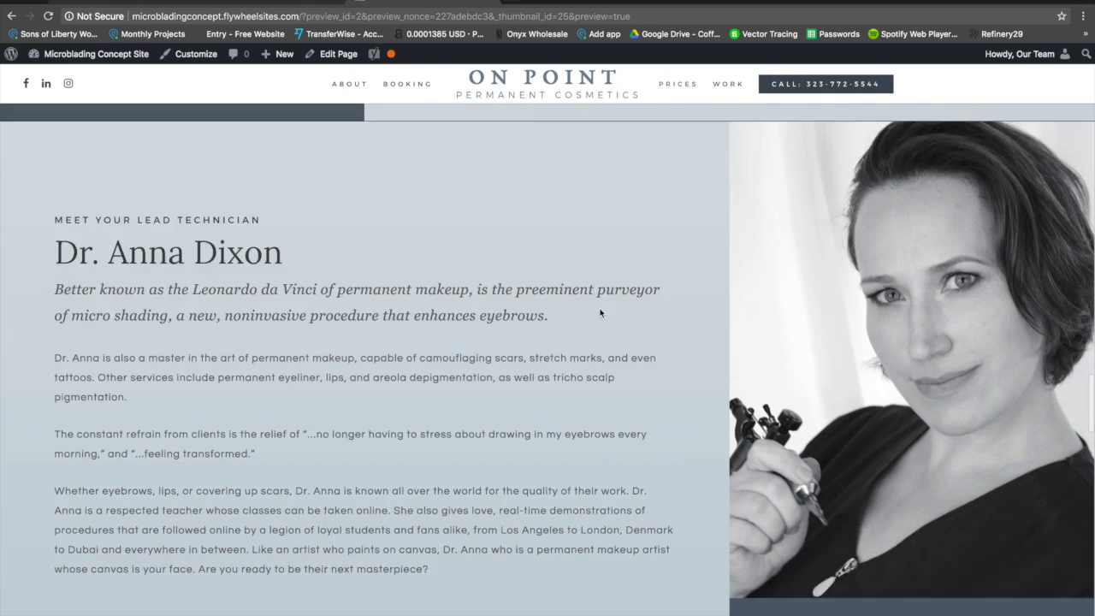
Step: Compare the first lead technician's row in the editor with its photo, biography and booking area in the preview
click(283, 3)
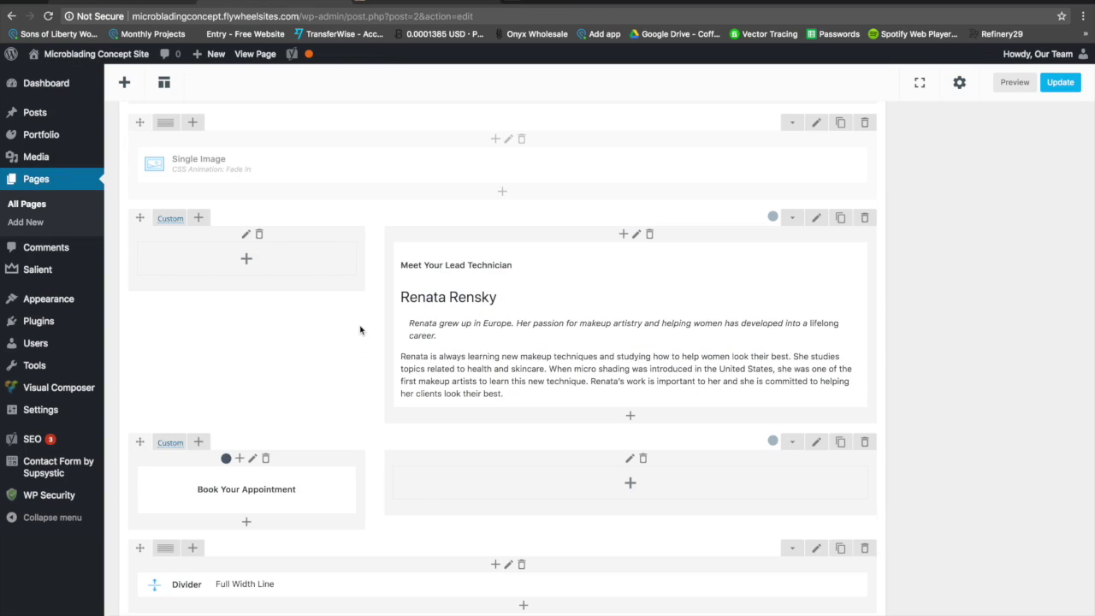
scroll(360, 331, up, 2)
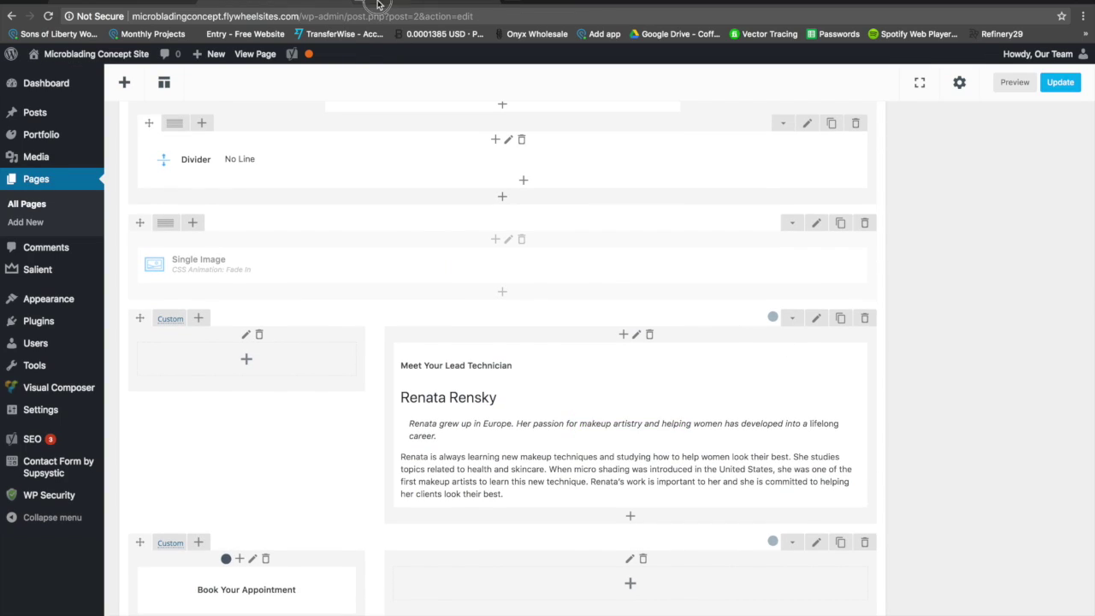
click(377, 4)
scroll(306, 205, up, 5)
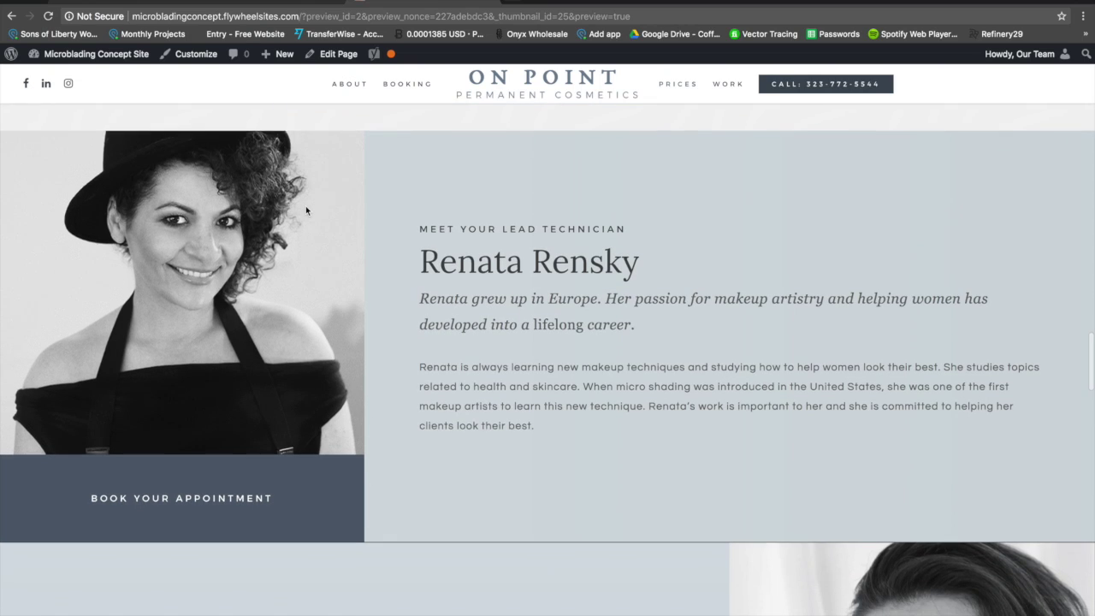
scroll(306, 209, down, 1)
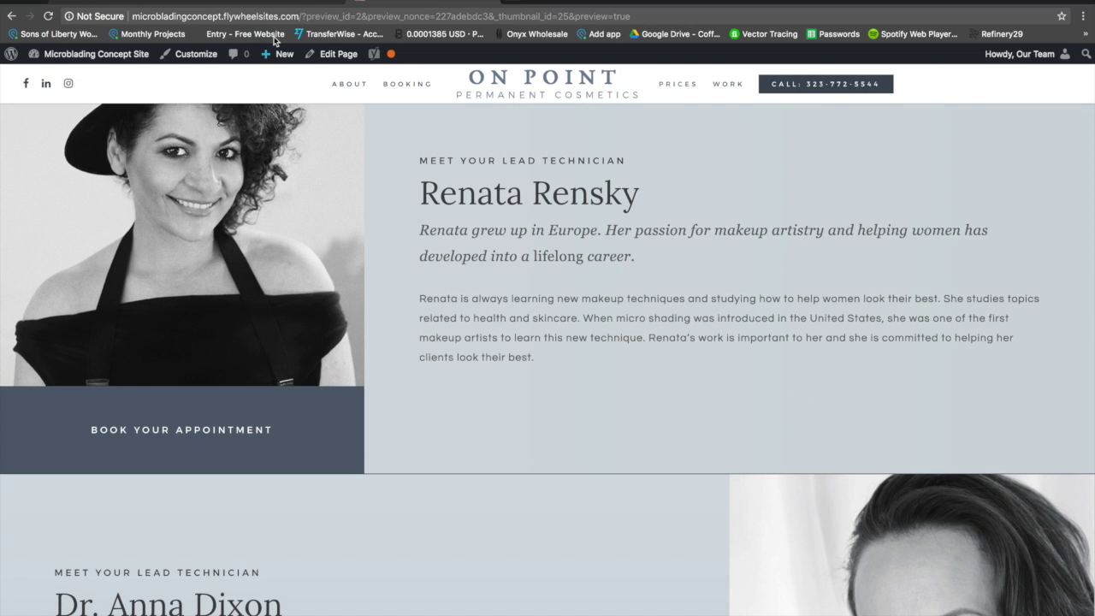
Step: Duplicate the row containing the first lead technician's biography in the page editor
click(261, 5)
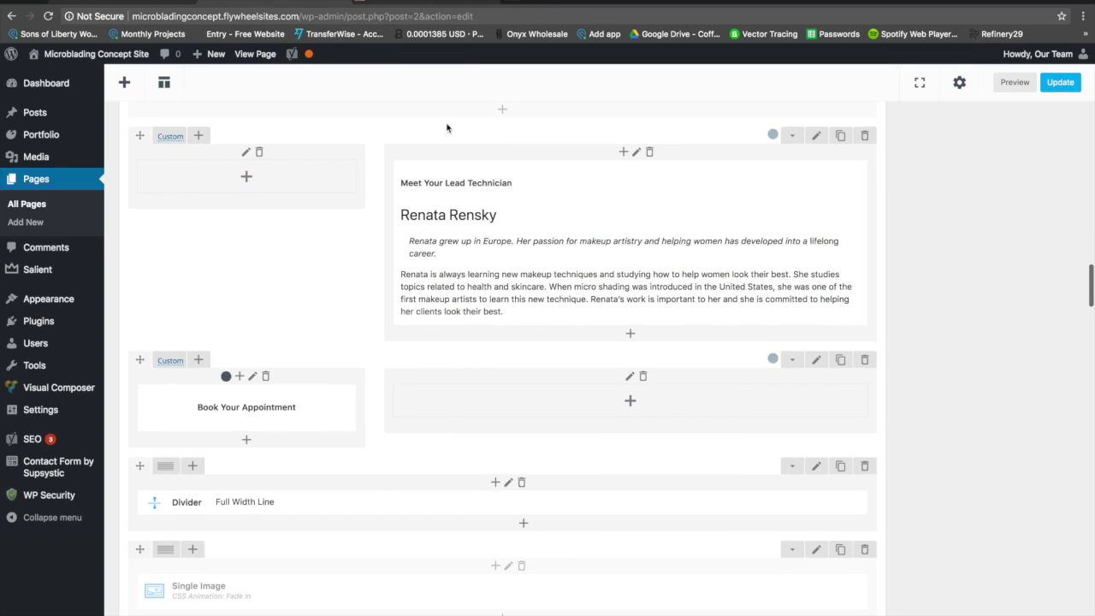
scroll(553, 282, down, 3)
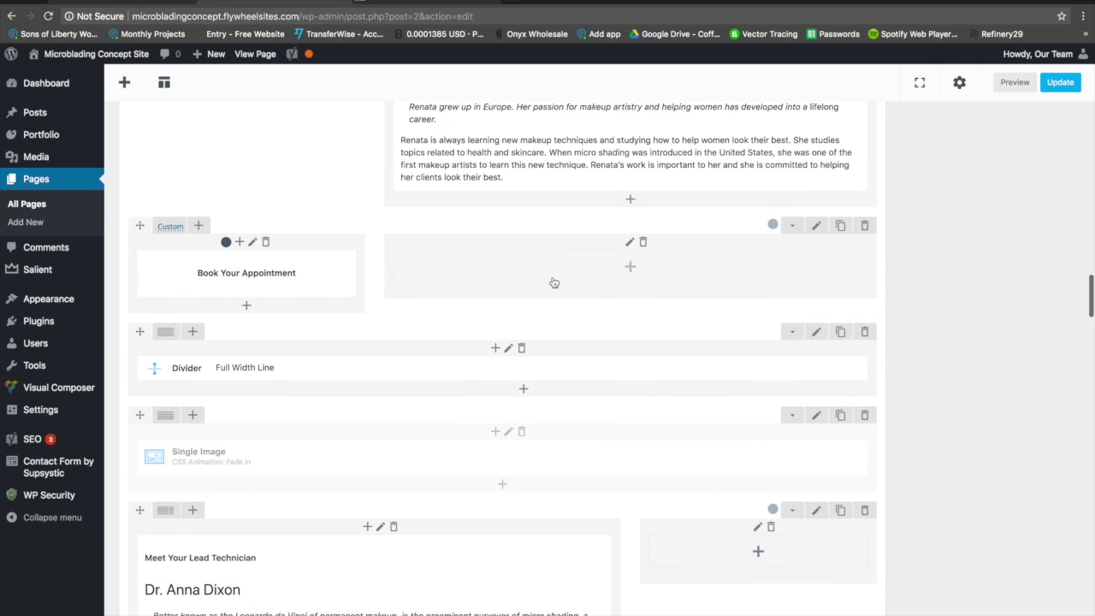
scroll(554, 282, up, 2)
scroll(603, 262, up, 4)
scroll(603, 262, down, 8)
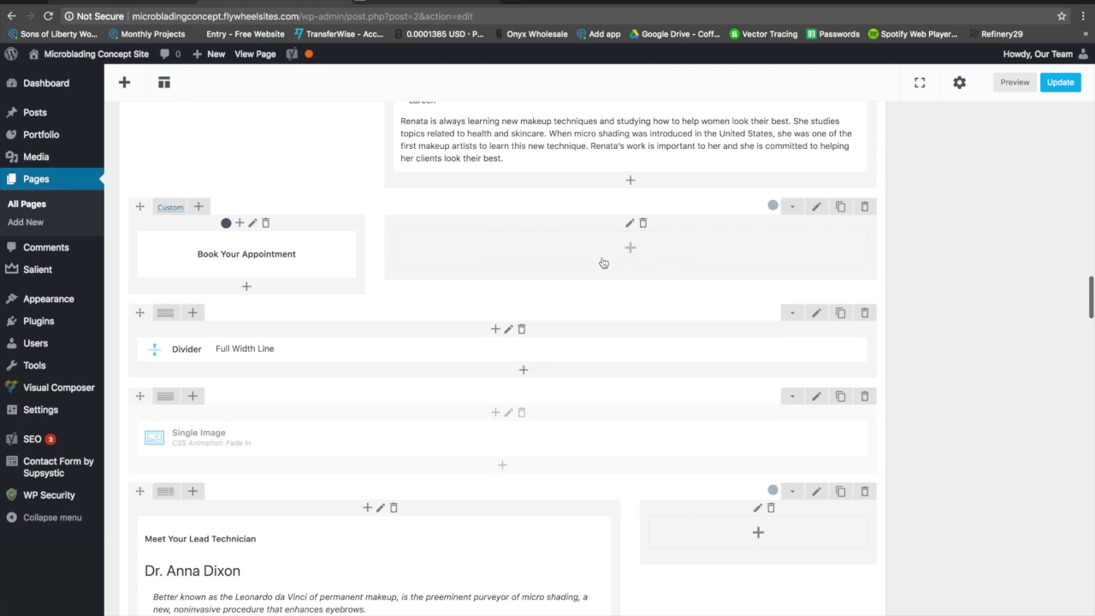
scroll(603, 262, up, 4)
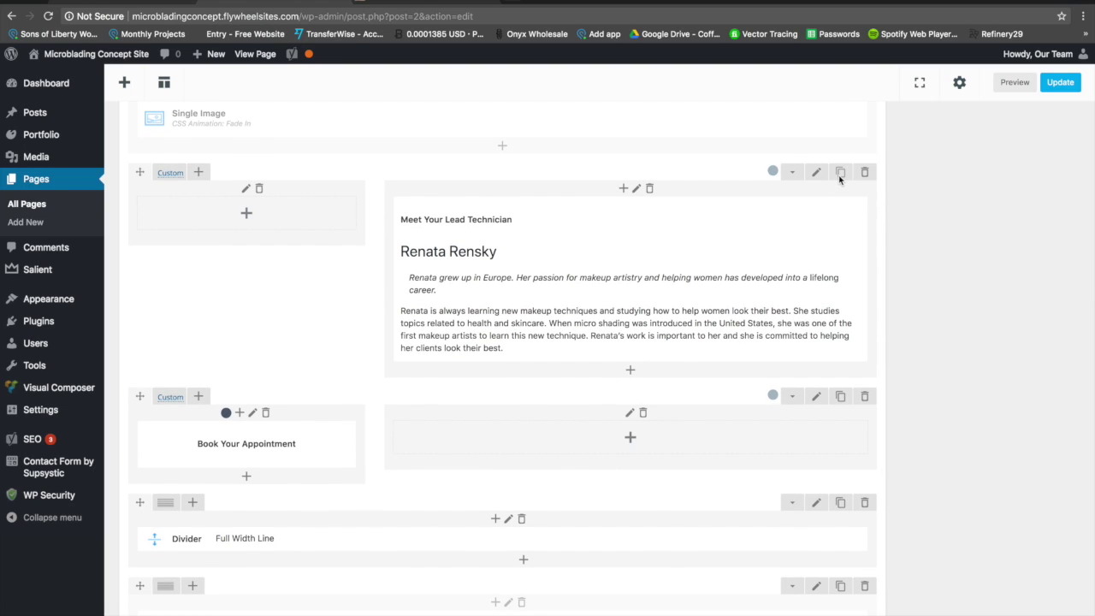
click(839, 175)
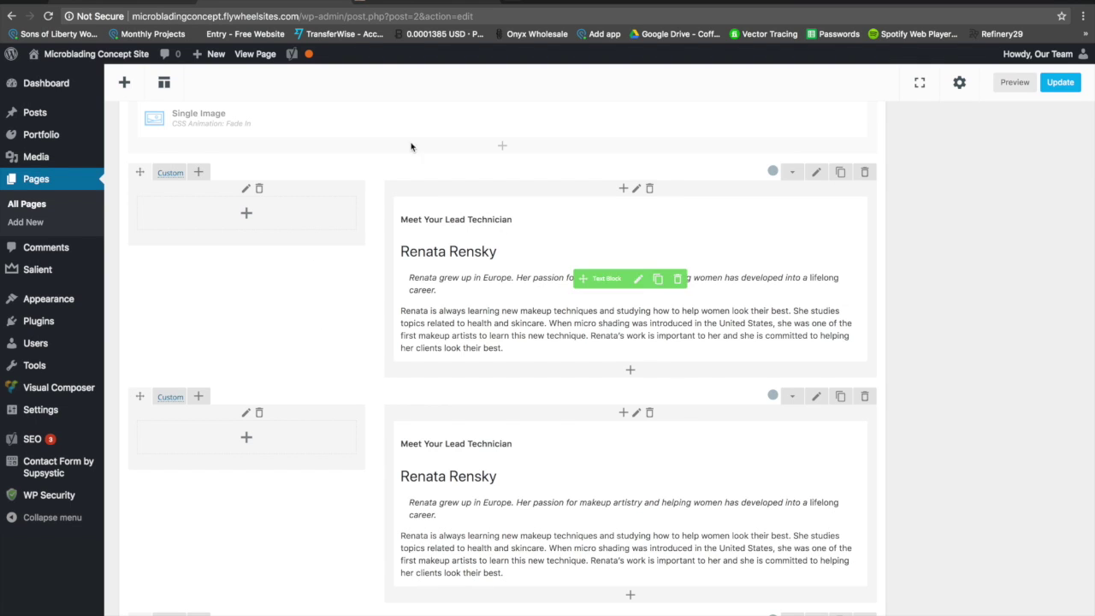
Step: Preview the page changes and examine the duplicated lead technician biography row
click(381, 4)
click(334, 3)
click(1007, 87)
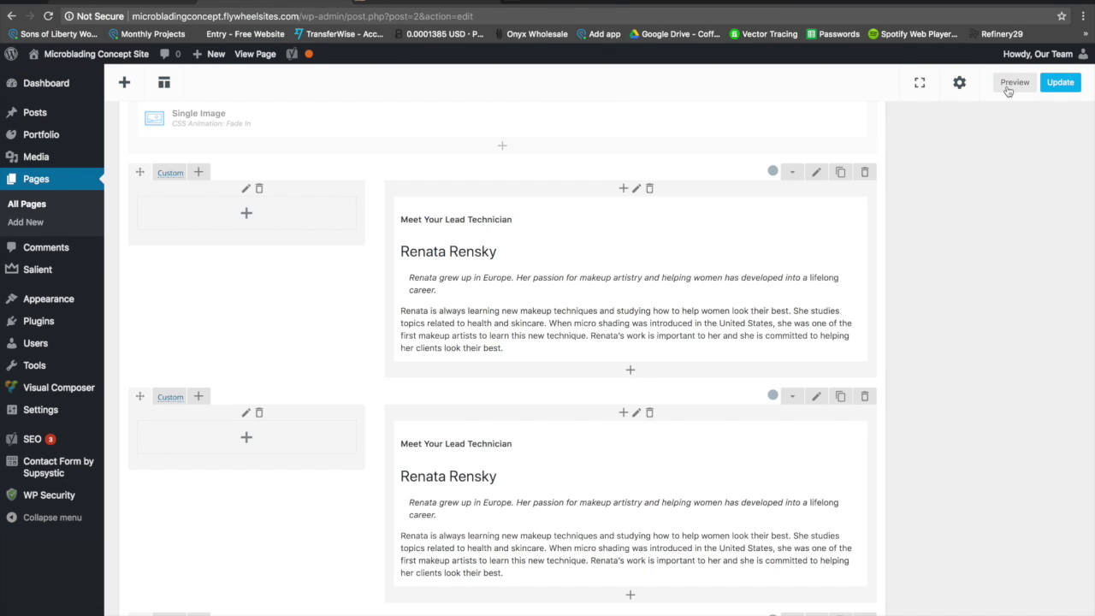
click(460, 4)
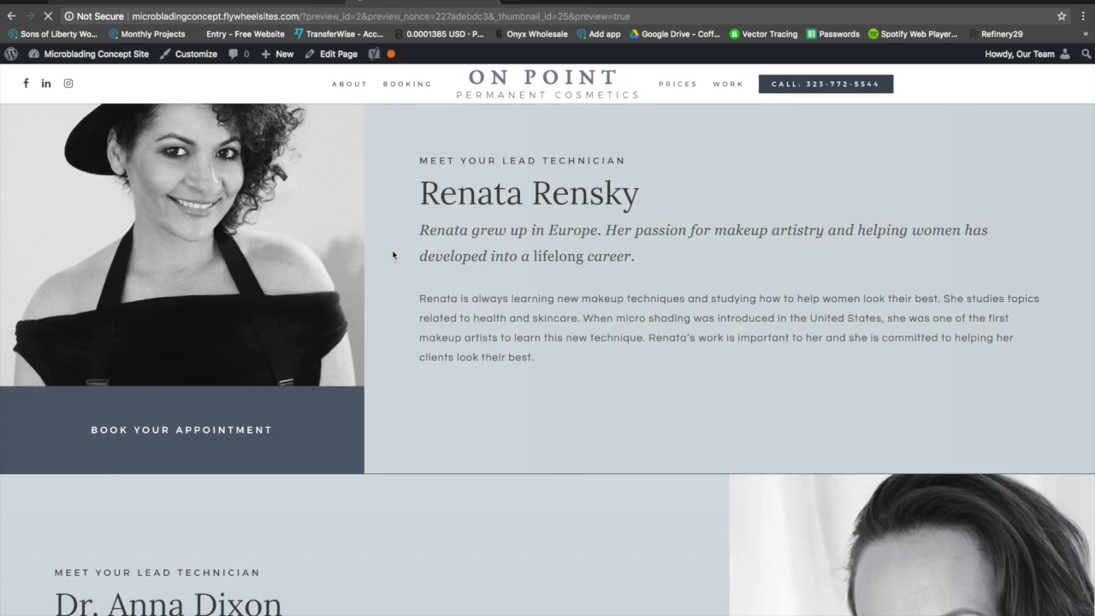
scroll(393, 254, down, 15)
scroll(393, 254, down, 12)
scroll(393, 255, down, 3)
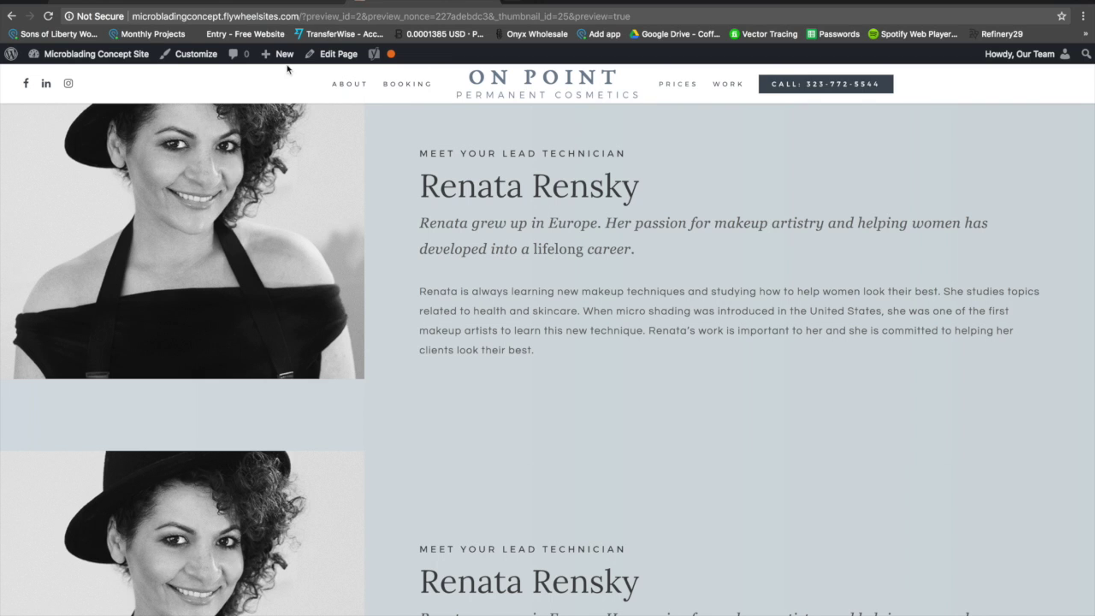
Step: Compare the two technician rows and the Book Your Appointment row in the editor with their layout in the preview
click(274, 4)
scroll(302, 362, down, 4)
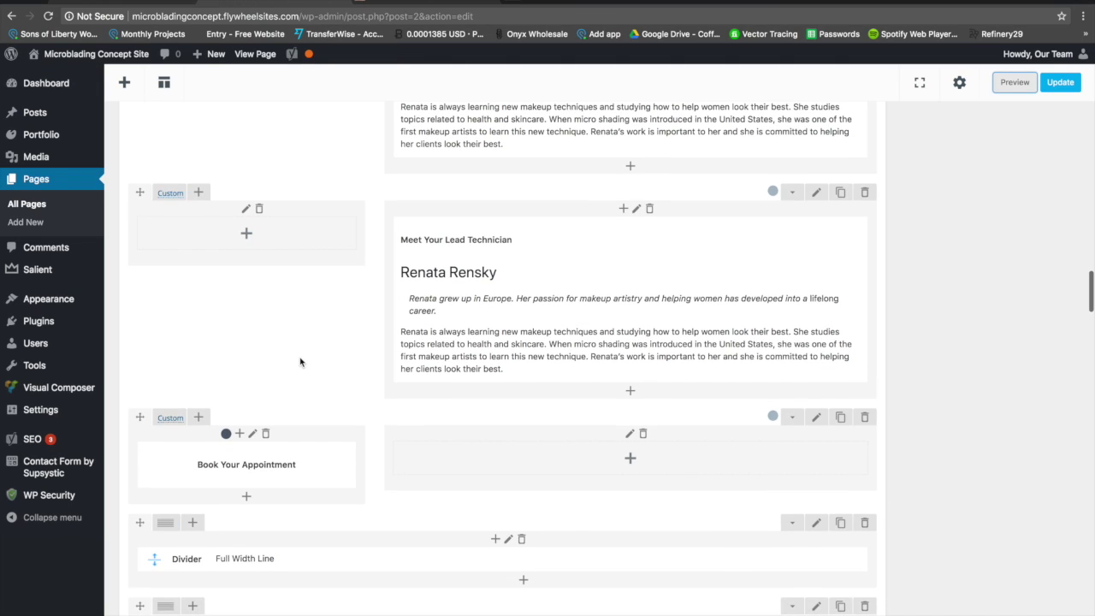
click(377, 4)
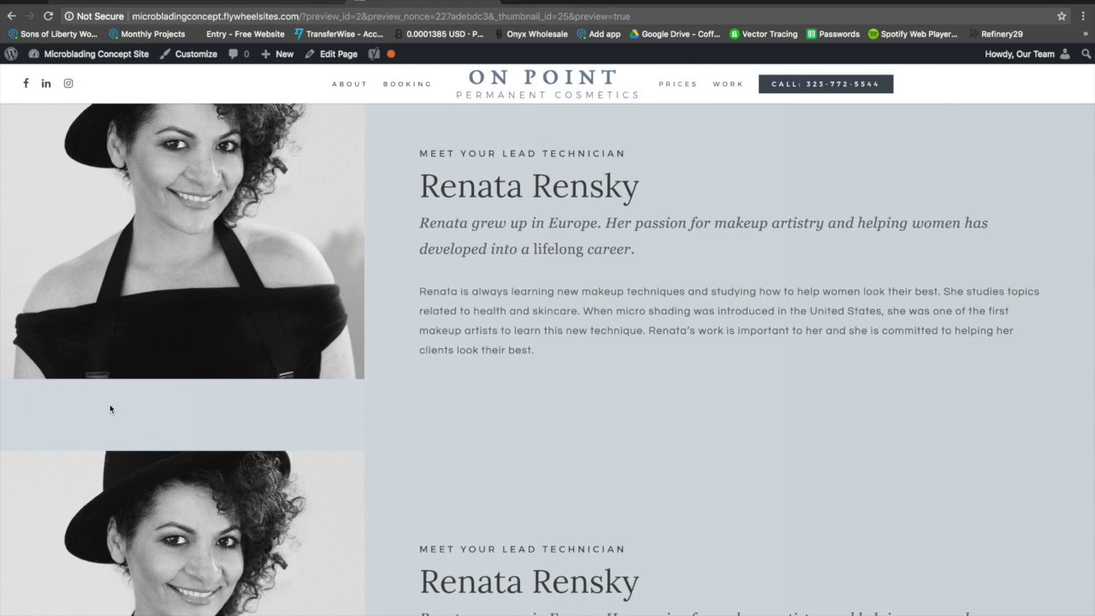
click(291, 5)
scroll(325, 395, down, 2)
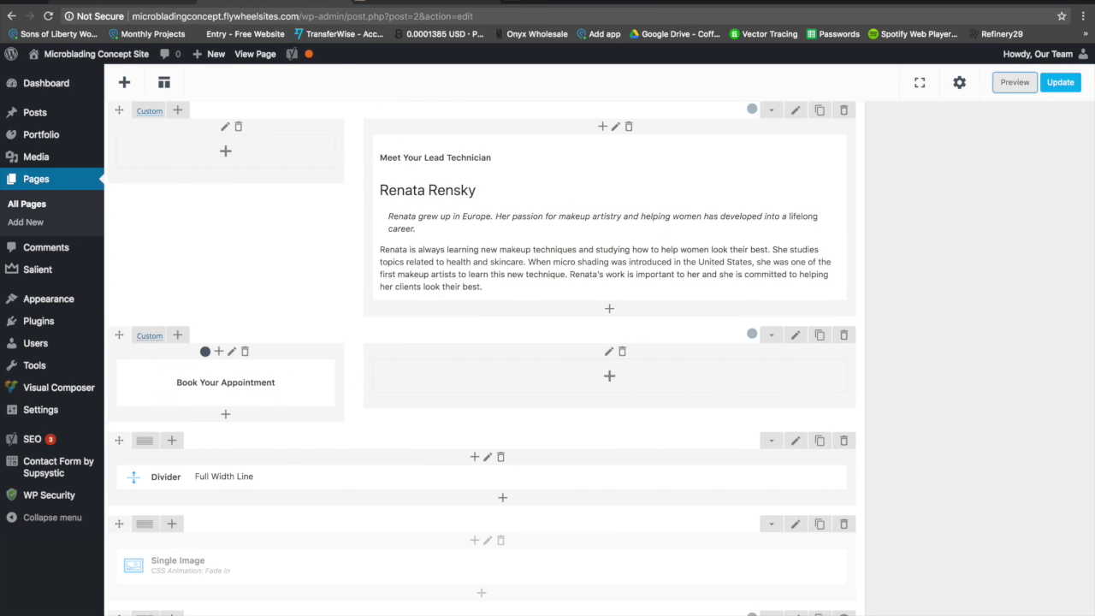
click(430, 4)
scroll(284, 335, down, 4)
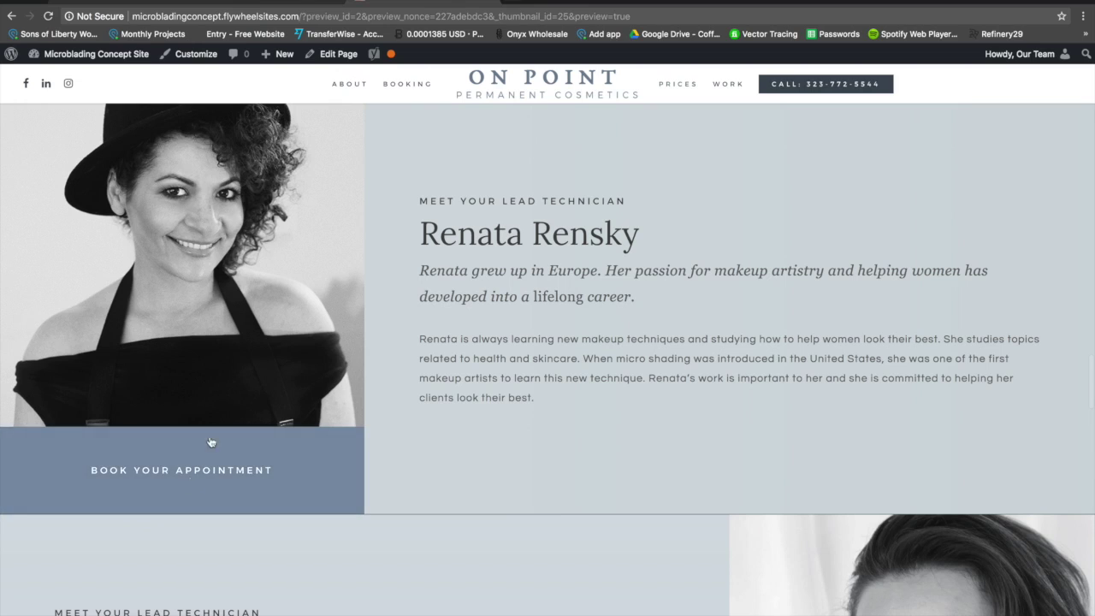
Step: Duplicate the Book Your Appointment row in the editor and move one copy between the two technician biography rows
click(291, 4)
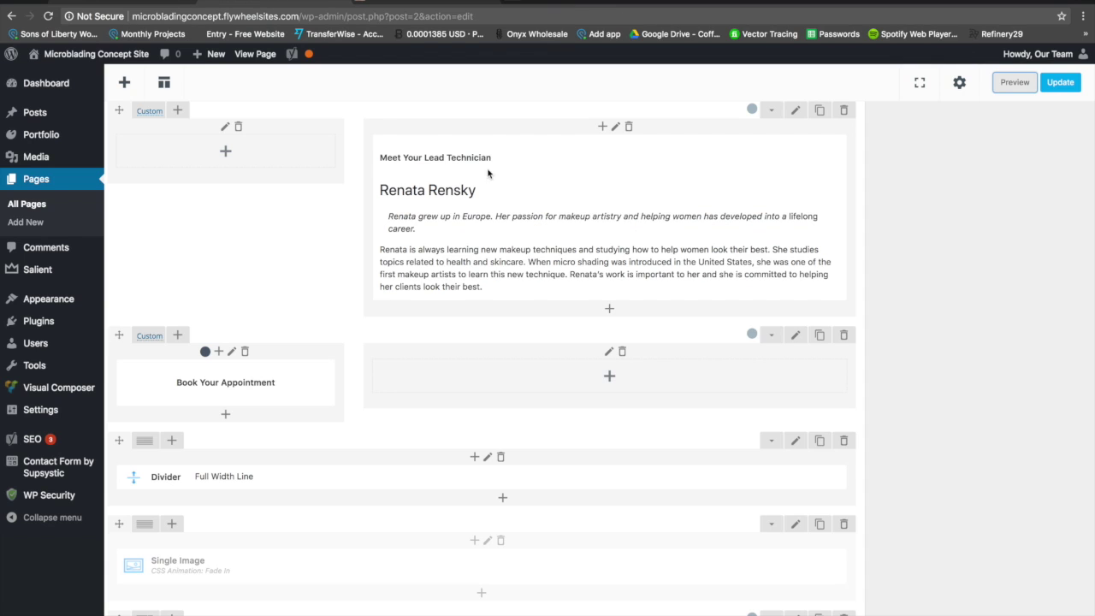
click(820, 335)
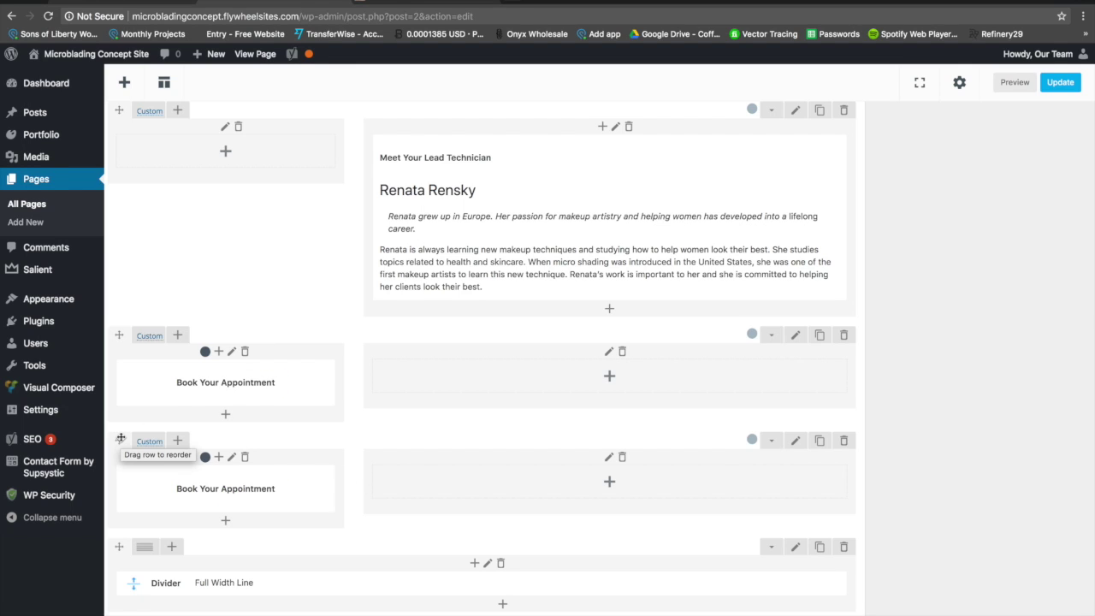
scroll(121, 441, up, 3)
drag(122, 449, 146, 250)
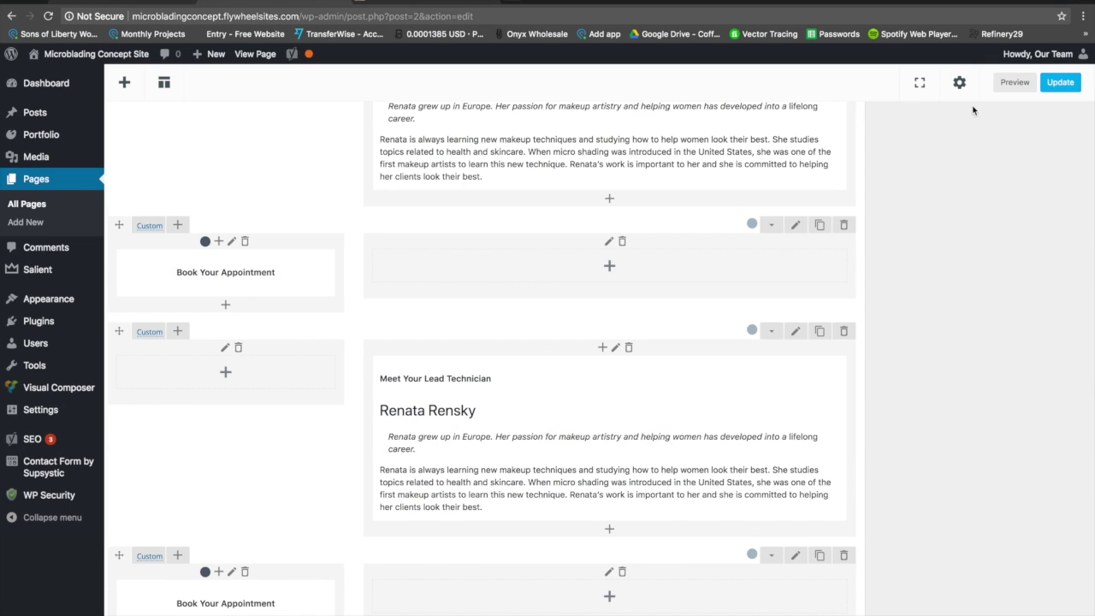
Step: Preview the page and check that each technician section has its own booking area, comparing it with the editor rows
click(999, 85)
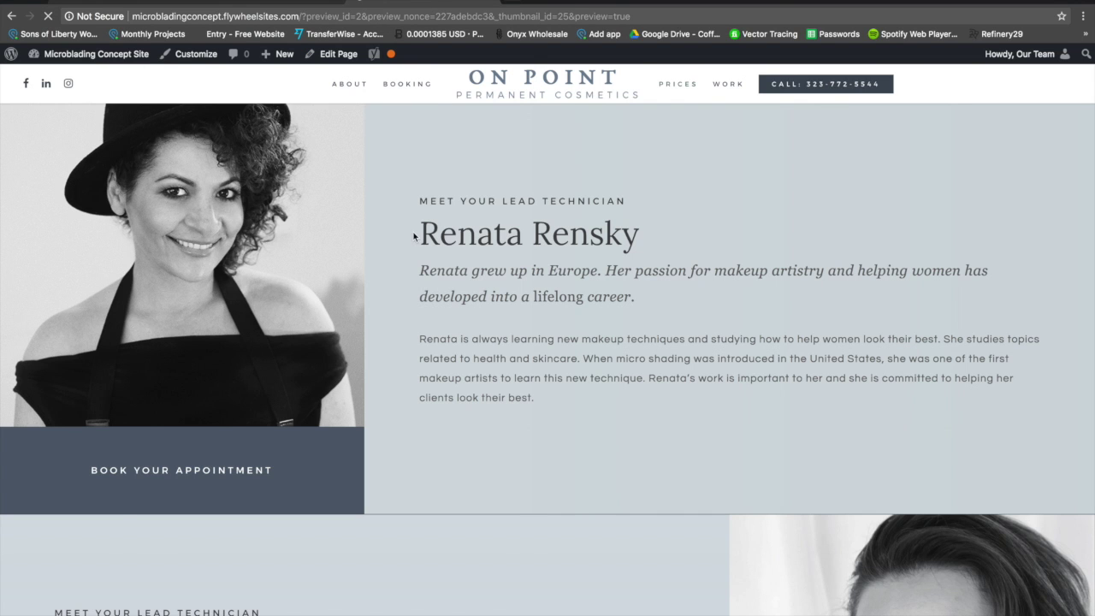
scroll(369, 271, down, 15)
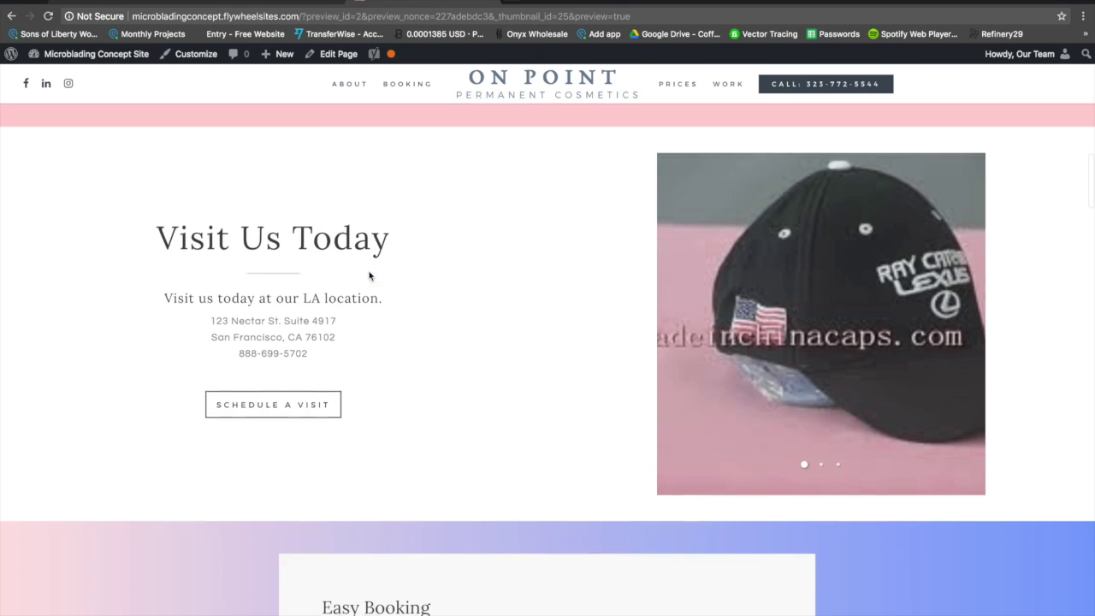
scroll(370, 276, down, 15)
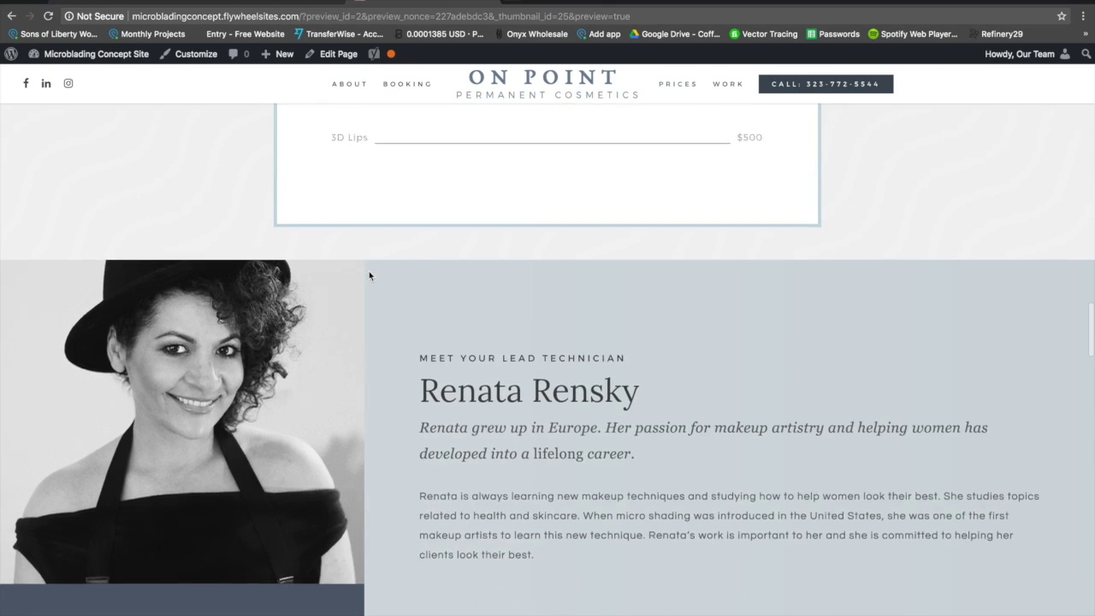
scroll(370, 276, down, 10)
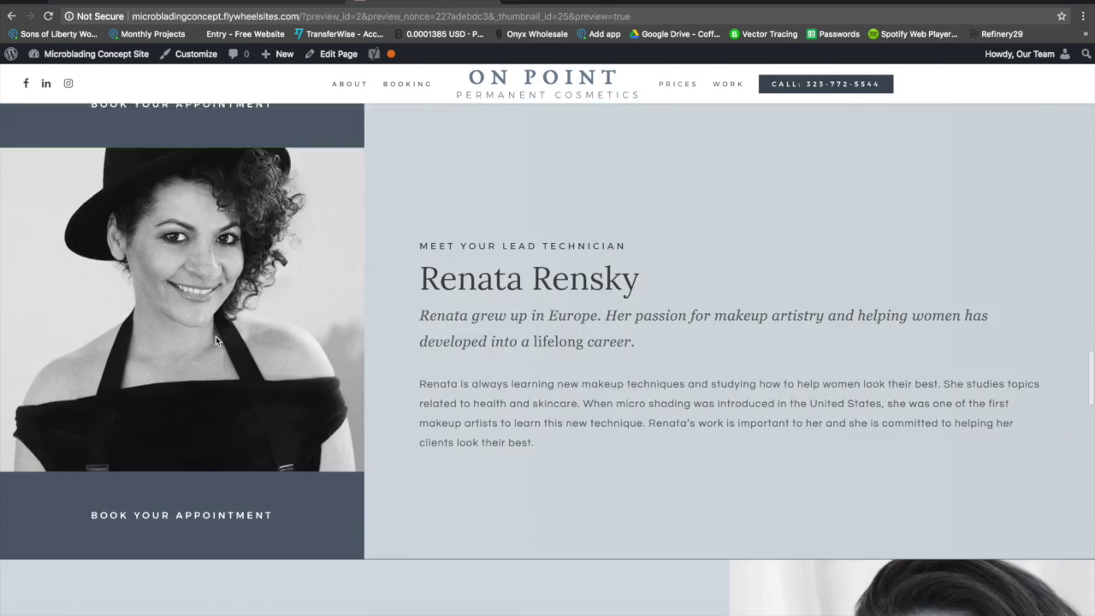
scroll(229, 298, down, 3)
scroll(230, 299, up, 5)
scroll(229, 299, down, 3)
scroll(229, 299, down, 1)
scroll(229, 299, up, 2)
click(291, 4)
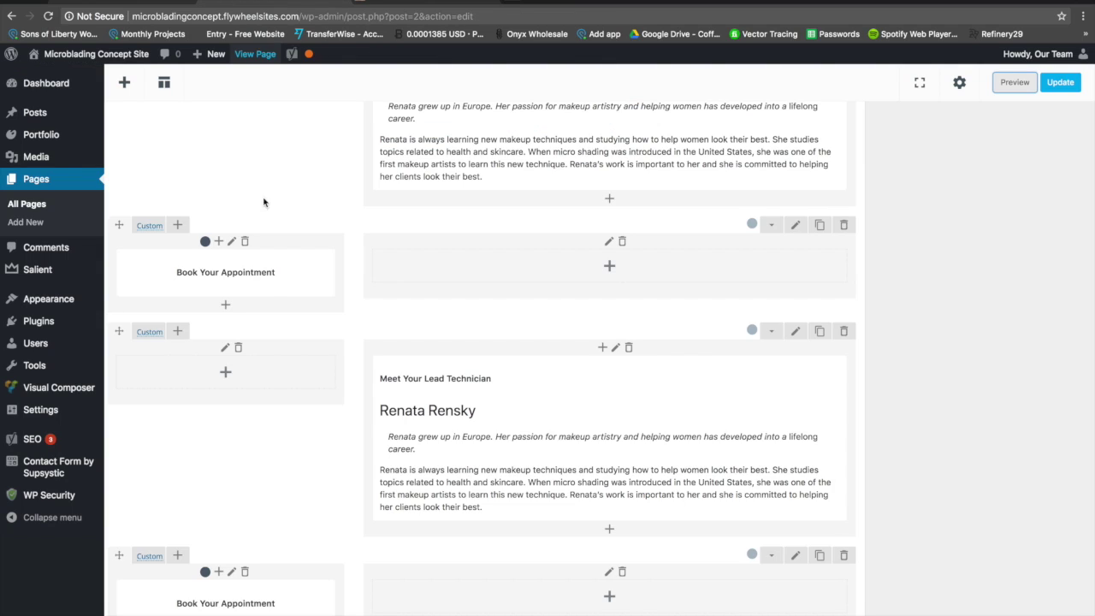
scroll(272, 275, down, 3)
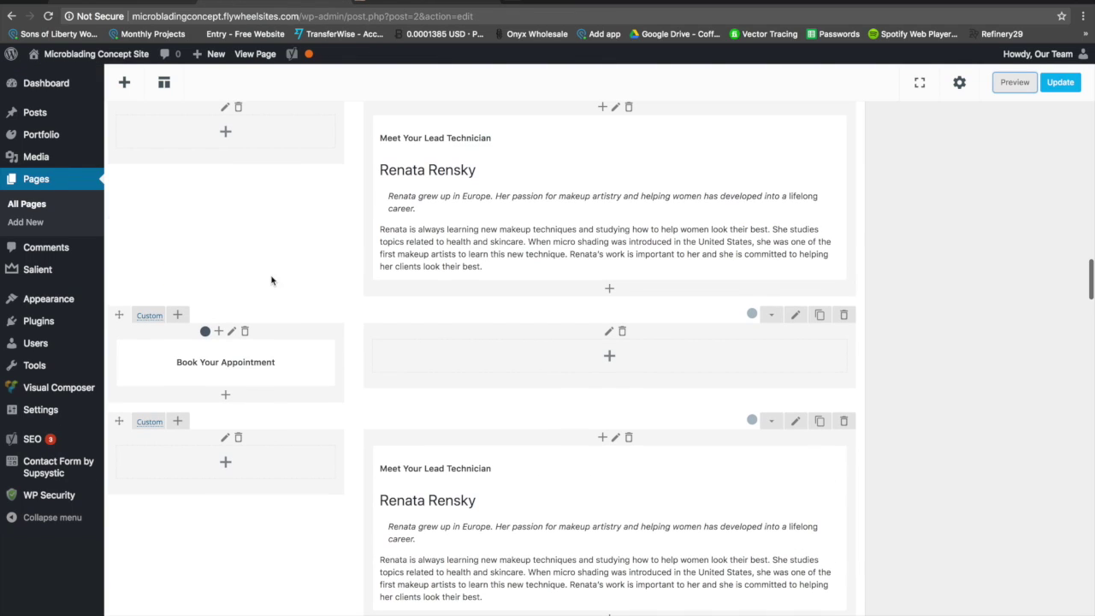
click(381, 3)
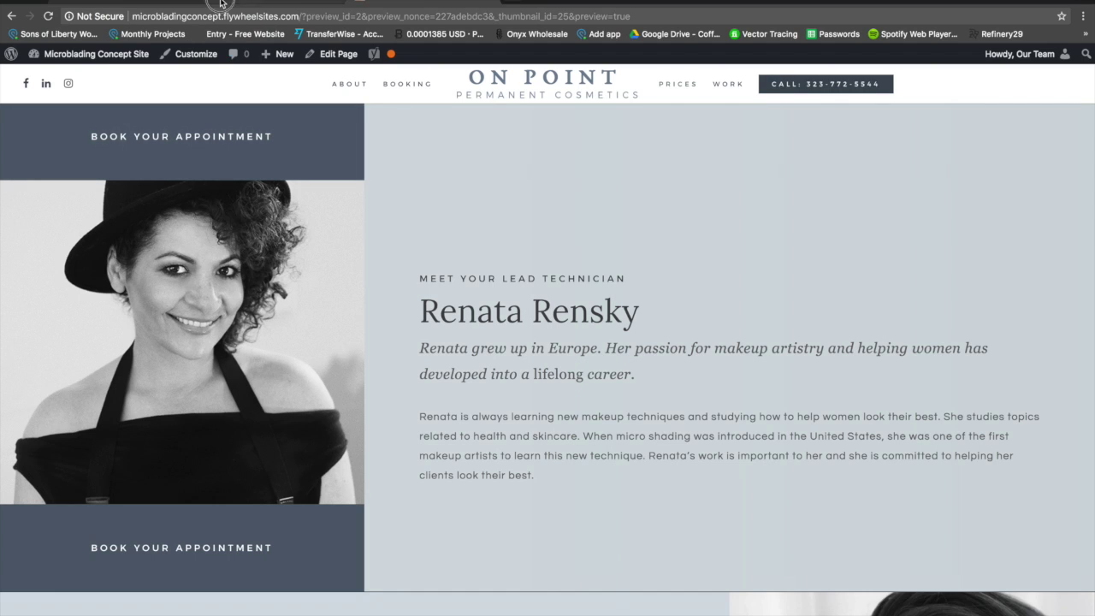
Step: Swap the column order in the upper technician's booking and biography rows so the wider column comes first
click(273, 7)
mouse_move(172, 329)
mouse_down()
mouse_move(399, 349)
mouse_move(697, 333)
mouse_up()
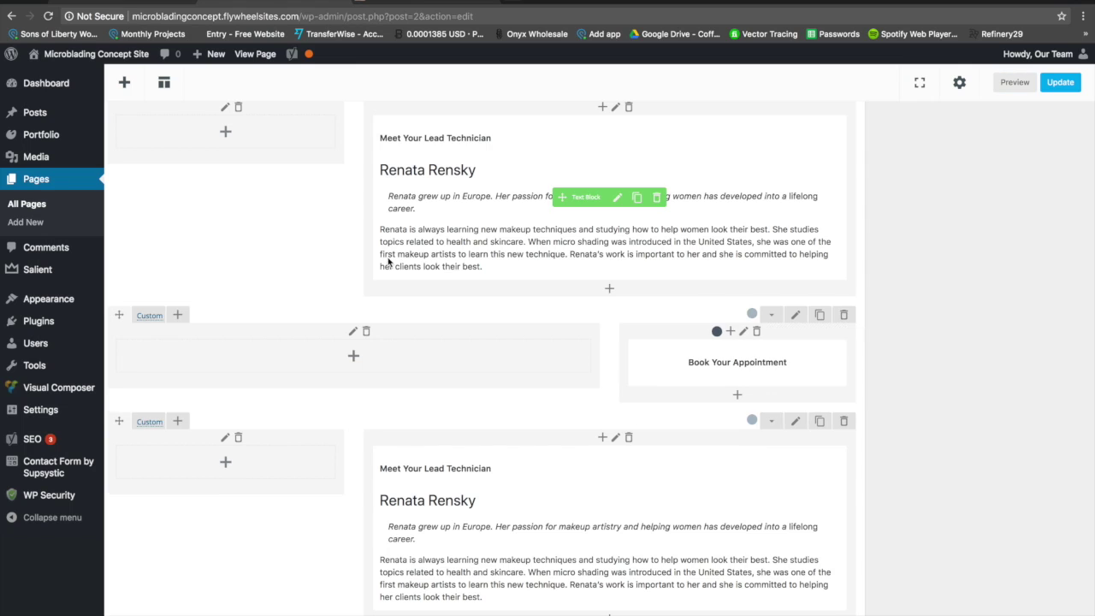
scroll(376, 266, up, 2)
drag(188, 175, 631, 188)
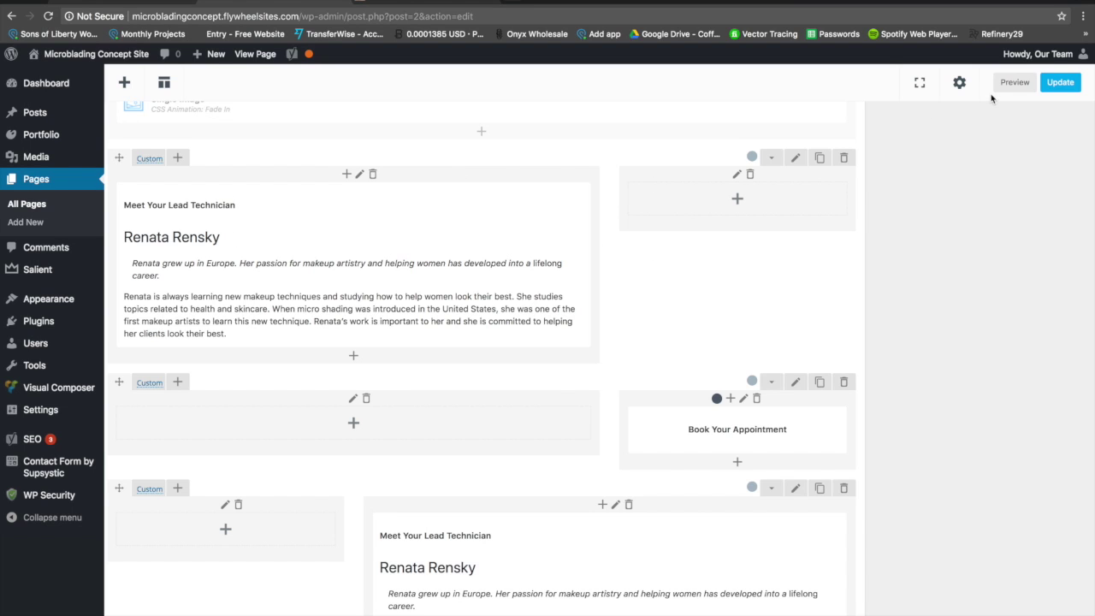
Step: Preview the page and examine the mirrored technician section and the transitions to the sections below it
click(1015, 82)
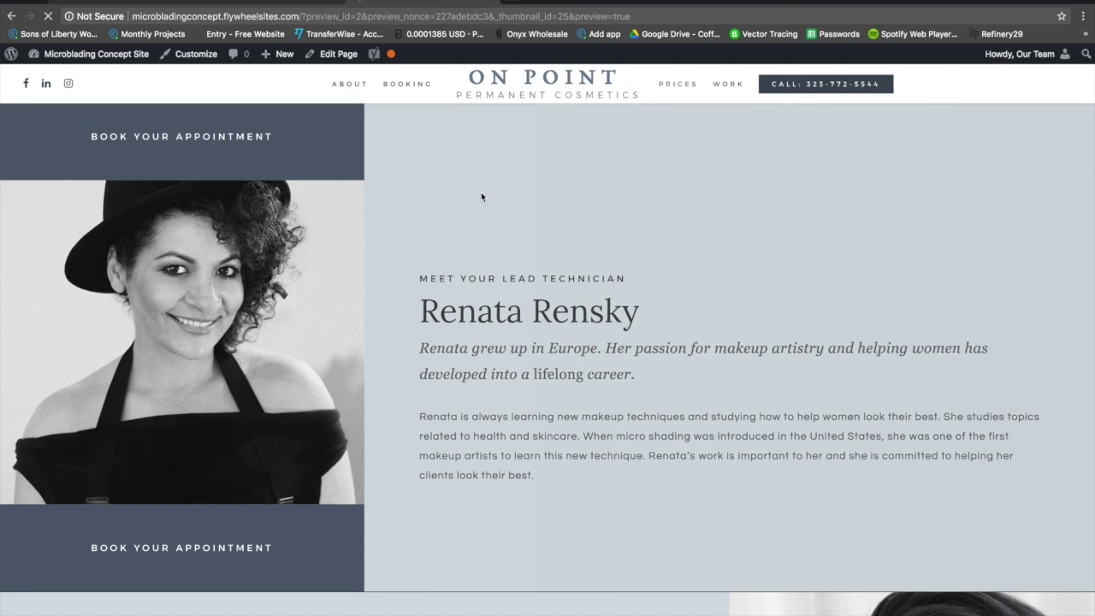
scroll(447, 364, down, 20)
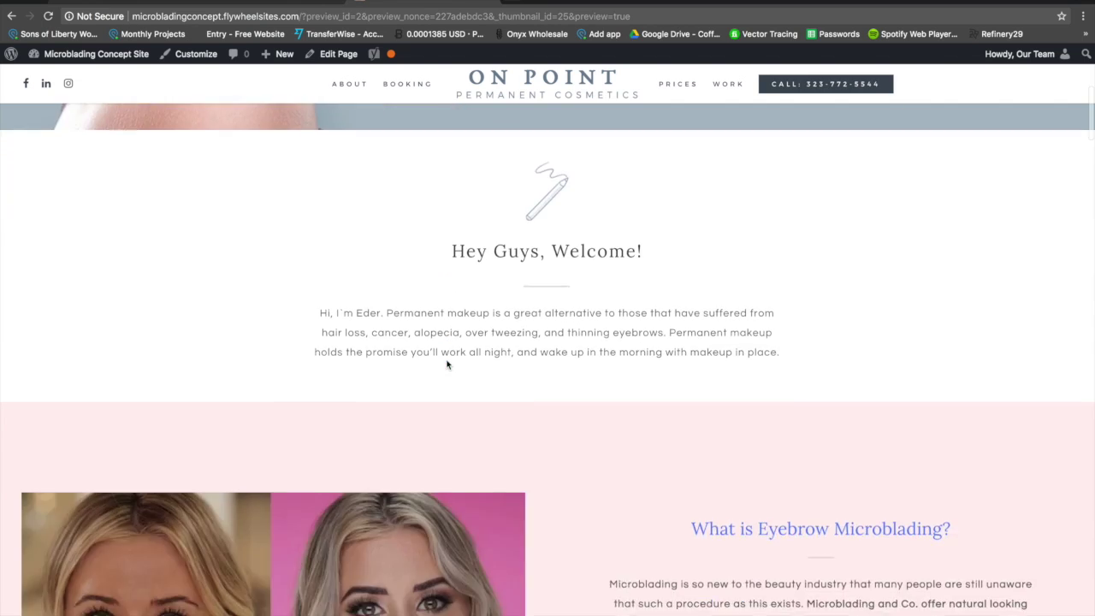
scroll(447, 364, down, 15)
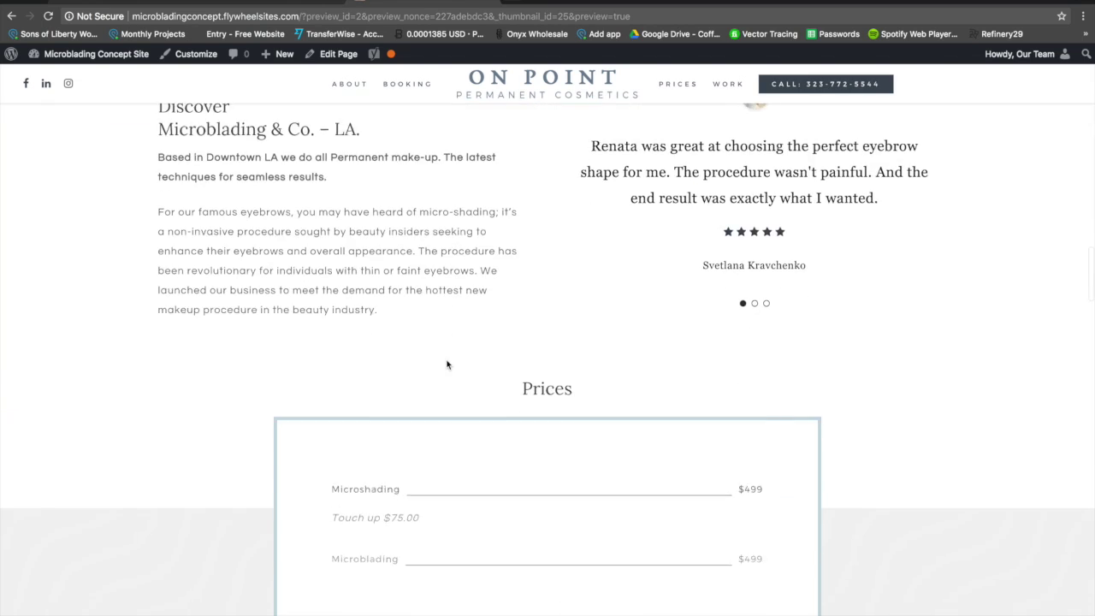
scroll(447, 364, down, 3)
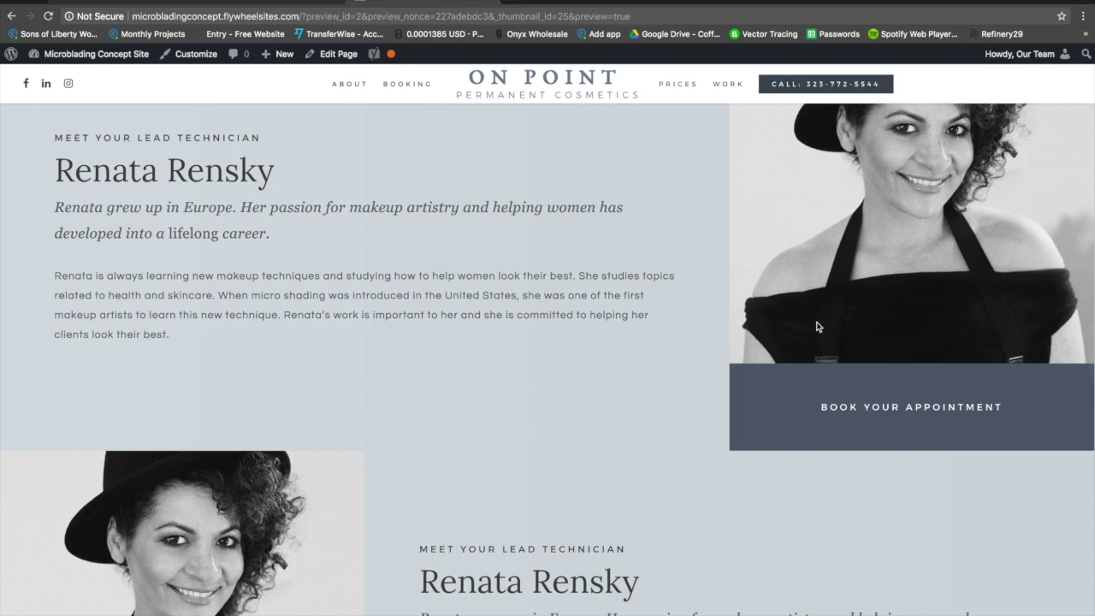
scroll(277, 398, down, 3)
scroll(269, 394, down, 9)
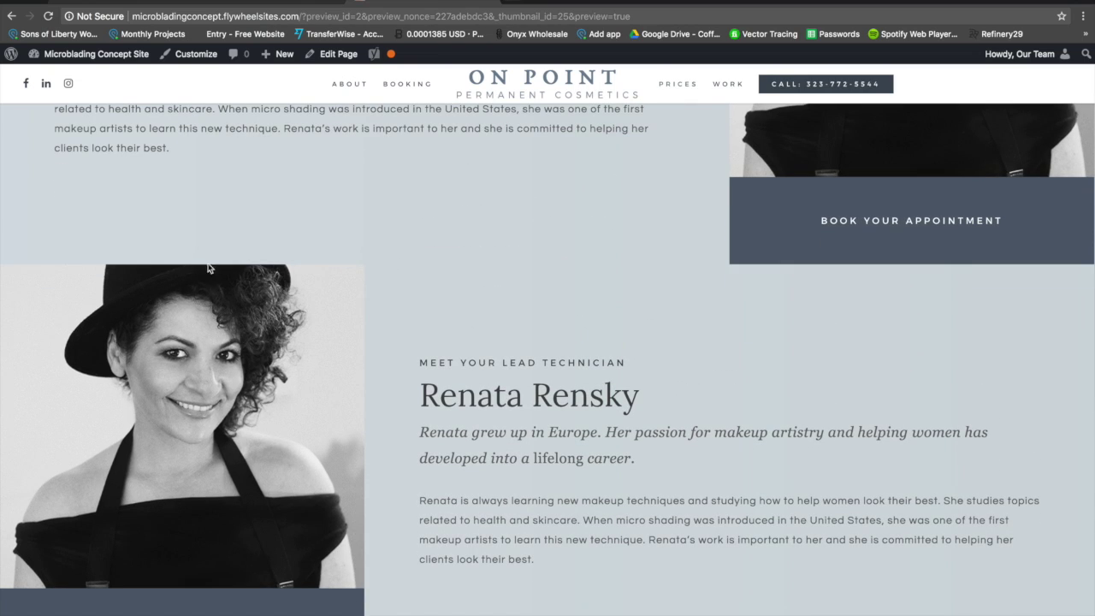
scroll(623, 313, down, 5)
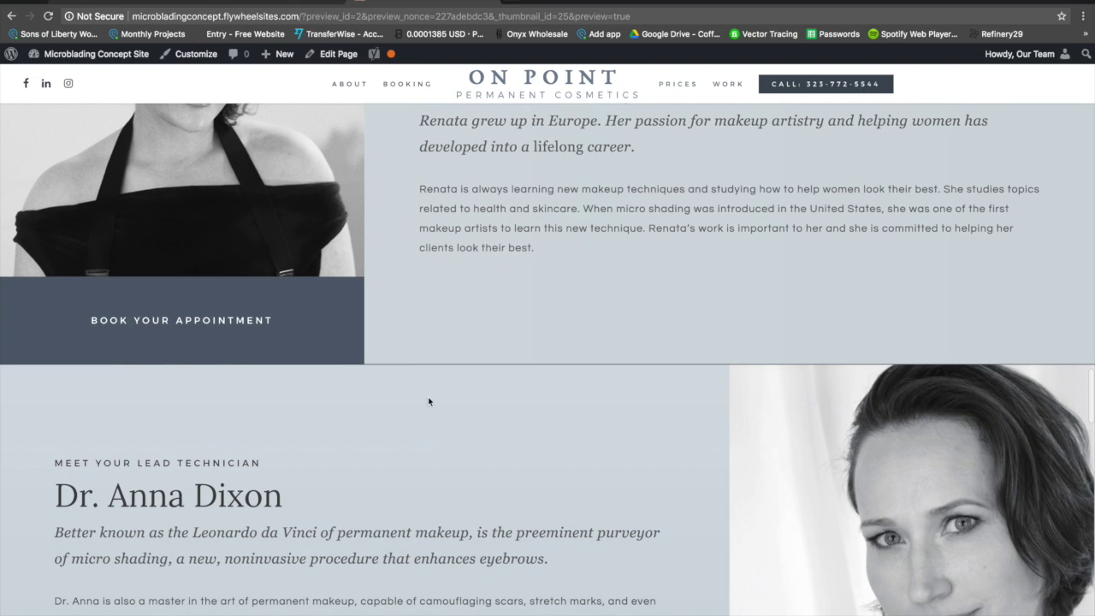
Step: Duplicate the Full Width Line divider row and move one copy between the two duplicate technician sections
click(274, 2)
scroll(293, 195, down, 6)
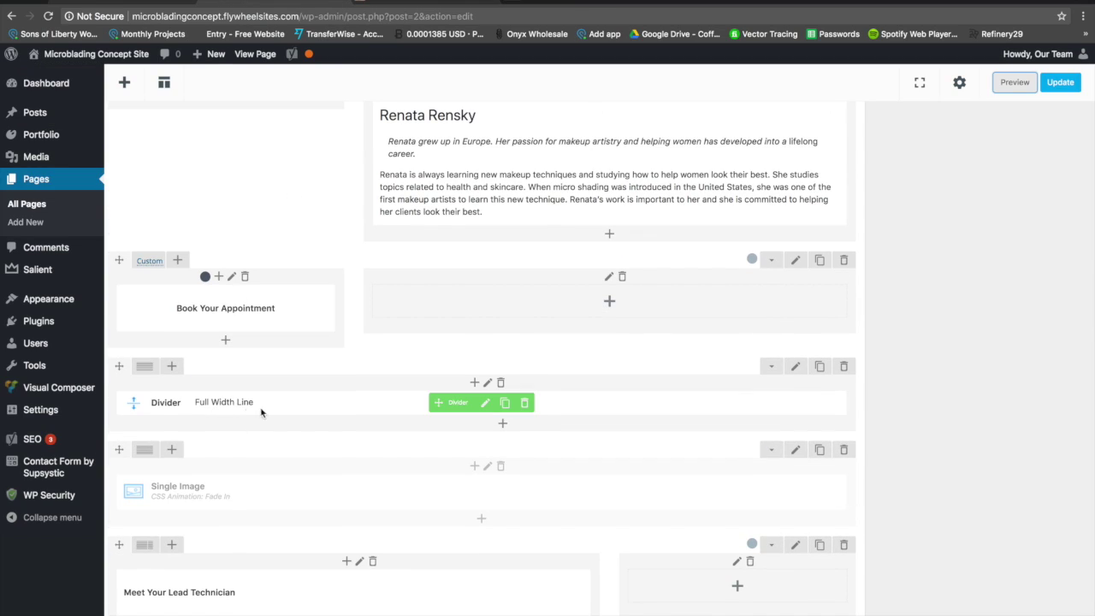
click(821, 368)
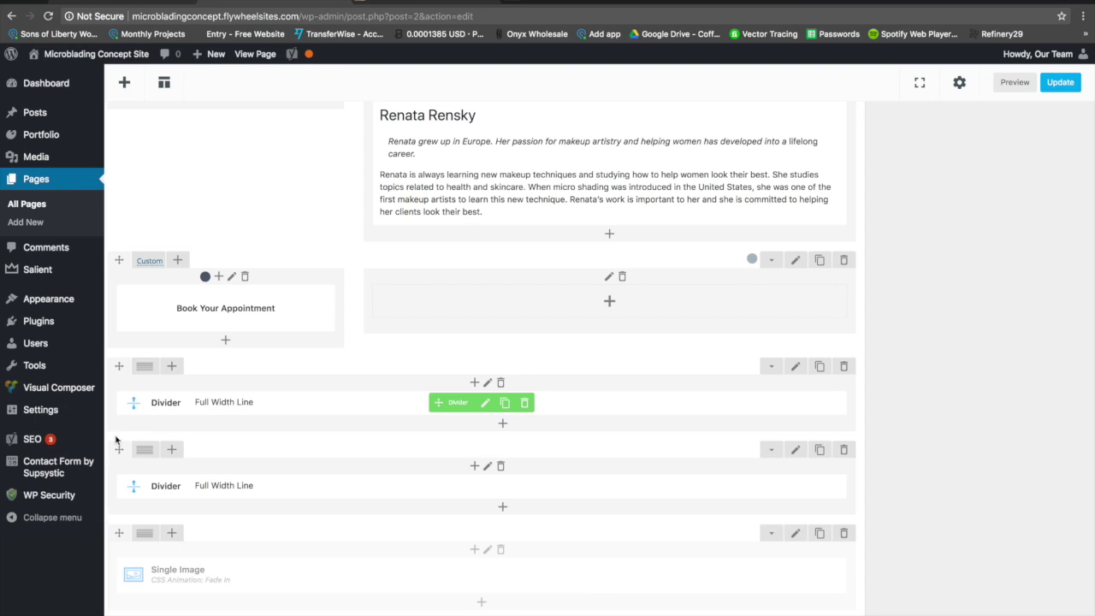
drag(126, 367, 194, 262)
scroll(741, 220, up, 1)
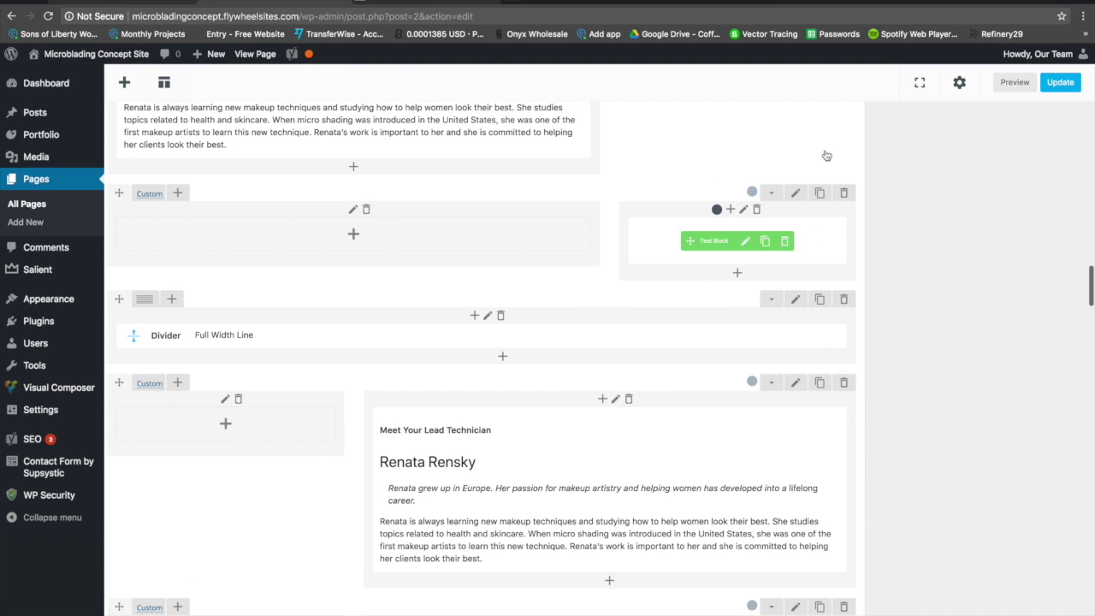
Step: Preview the page and check the divider line between the technician sections and the alternating layout
click(1012, 83)
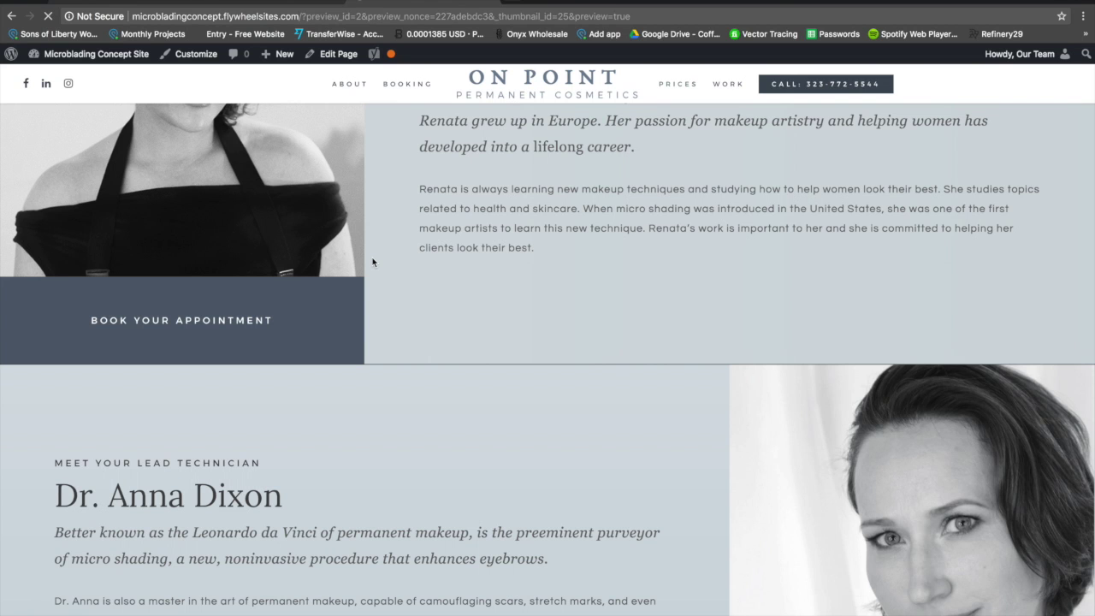
scroll(372, 261, down, 20)
scroll(372, 261, down, 15)
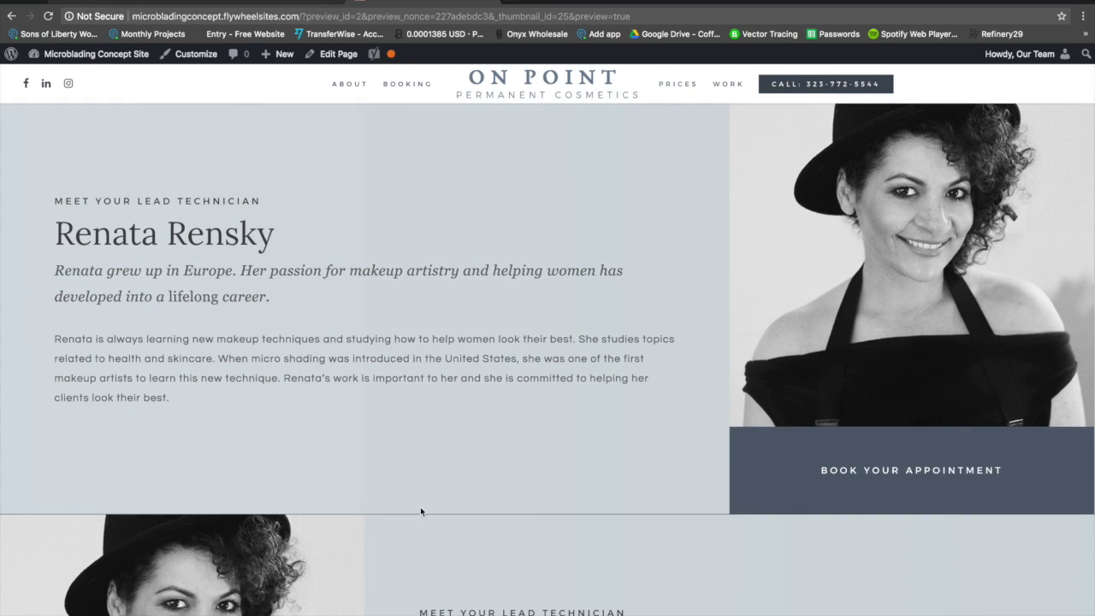
scroll(420, 511, down, 5)
scroll(420, 513, down, 2)
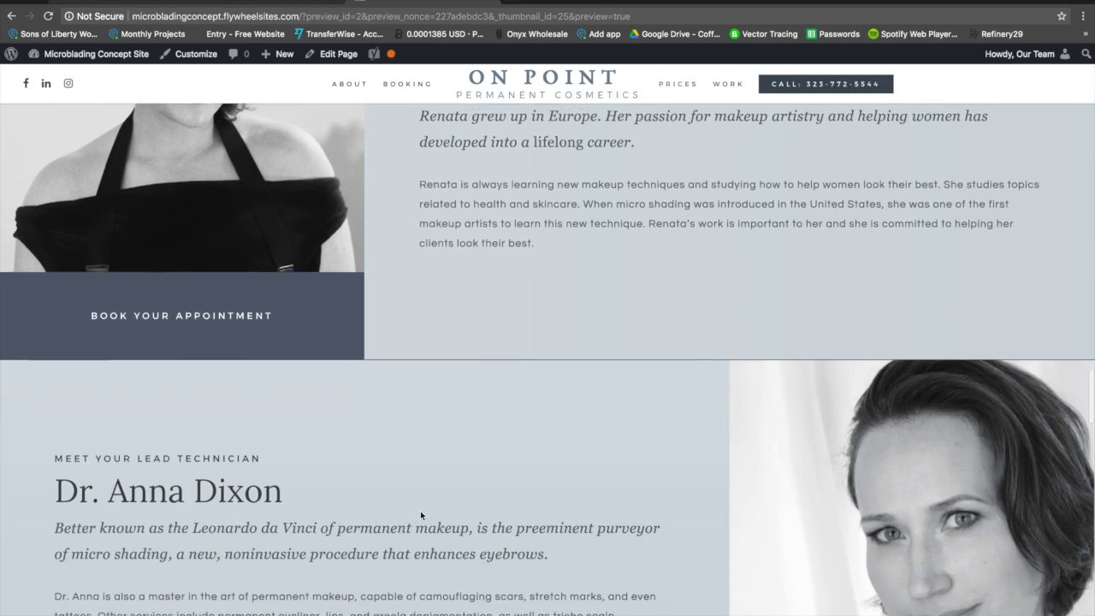
scroll(420, 513, up, 8)
scroll(420, 513, up, 2)
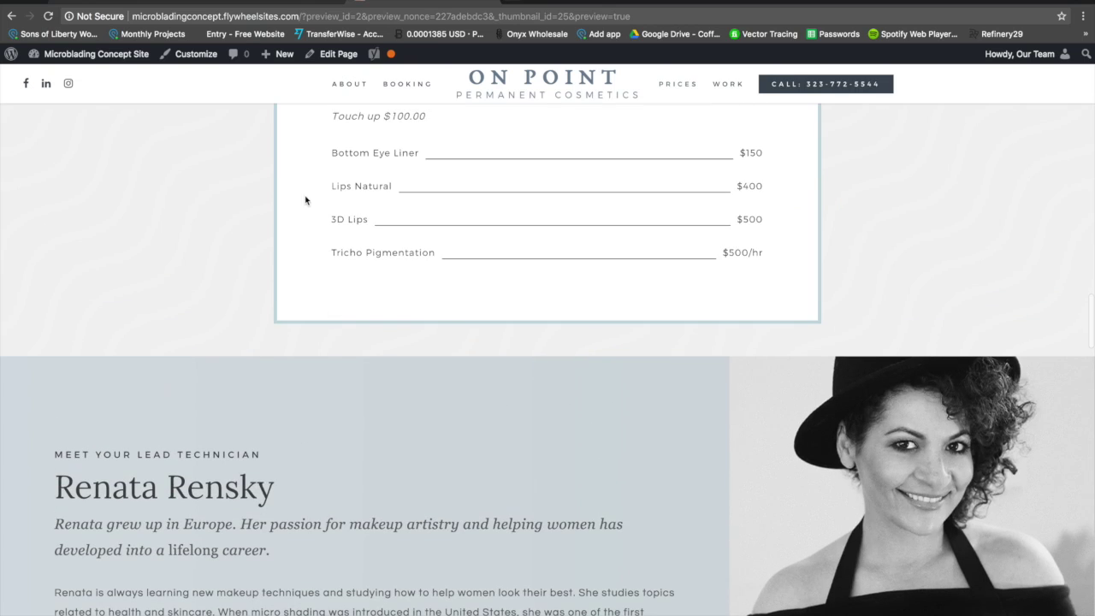
Step: Compare the technician, booking and divider rows in the editor with the sections shown in the preview
click(428, 3)
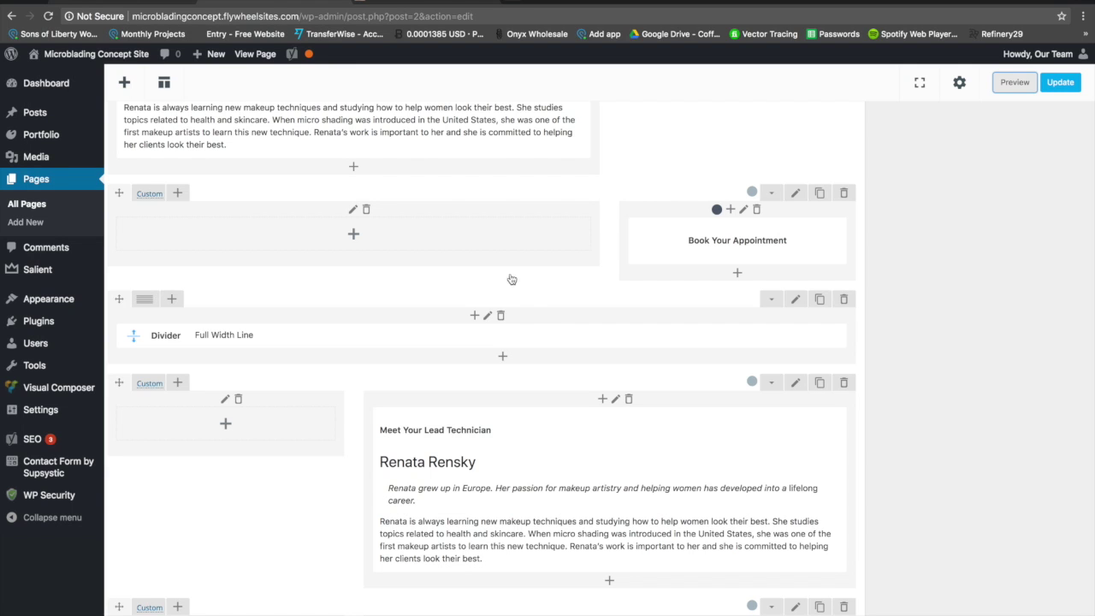
click(427, 2)
scroll(726, 231, down, 3)
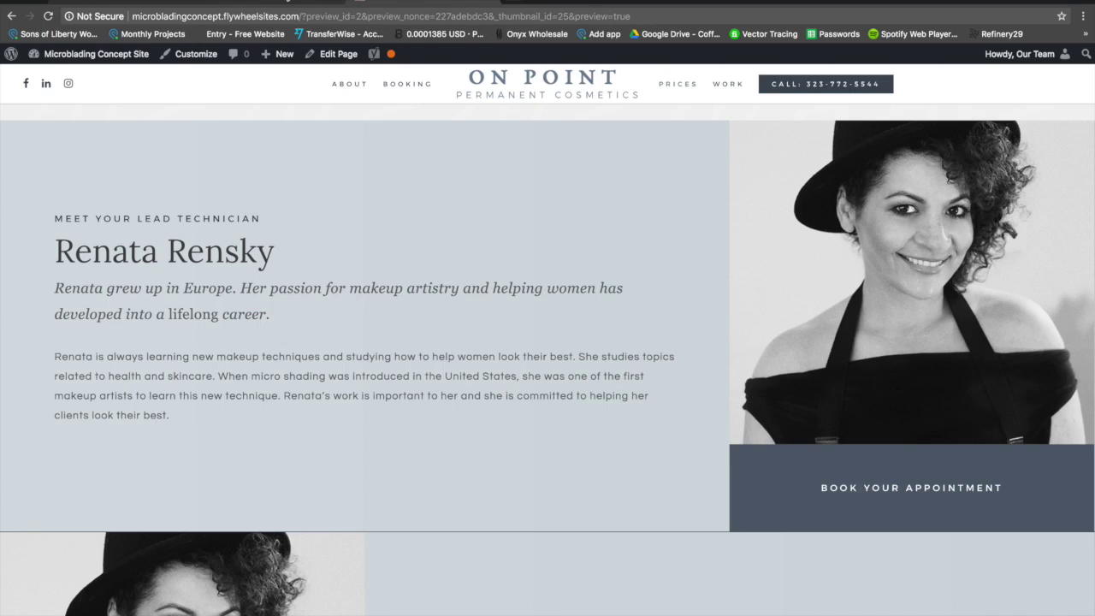
click(295, 3)
scroll(449, 320, down, 1)
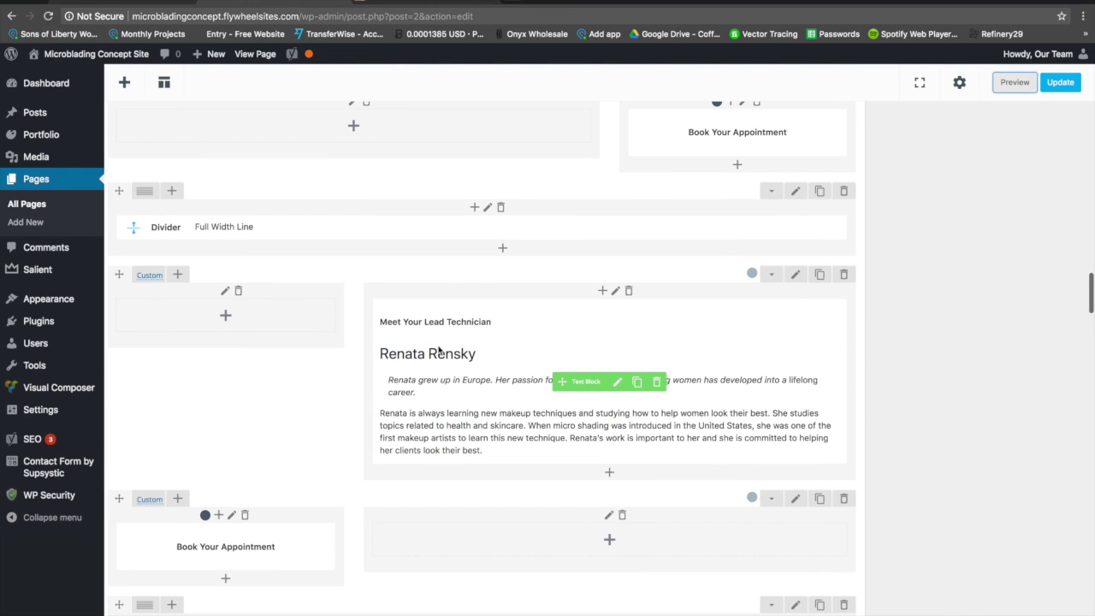
click(619, 384)
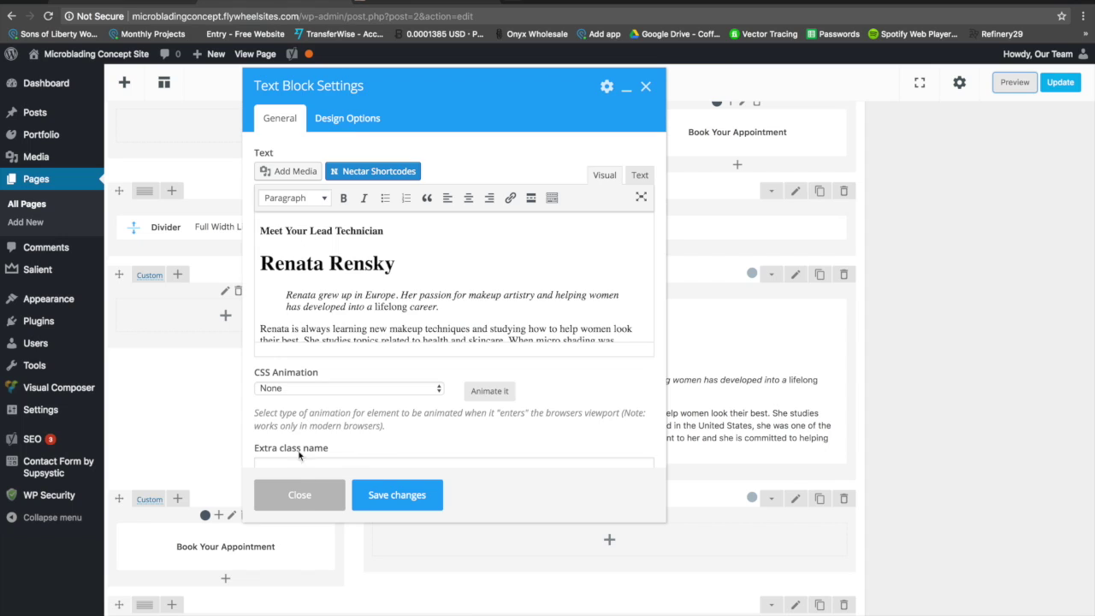
click(299, 496)
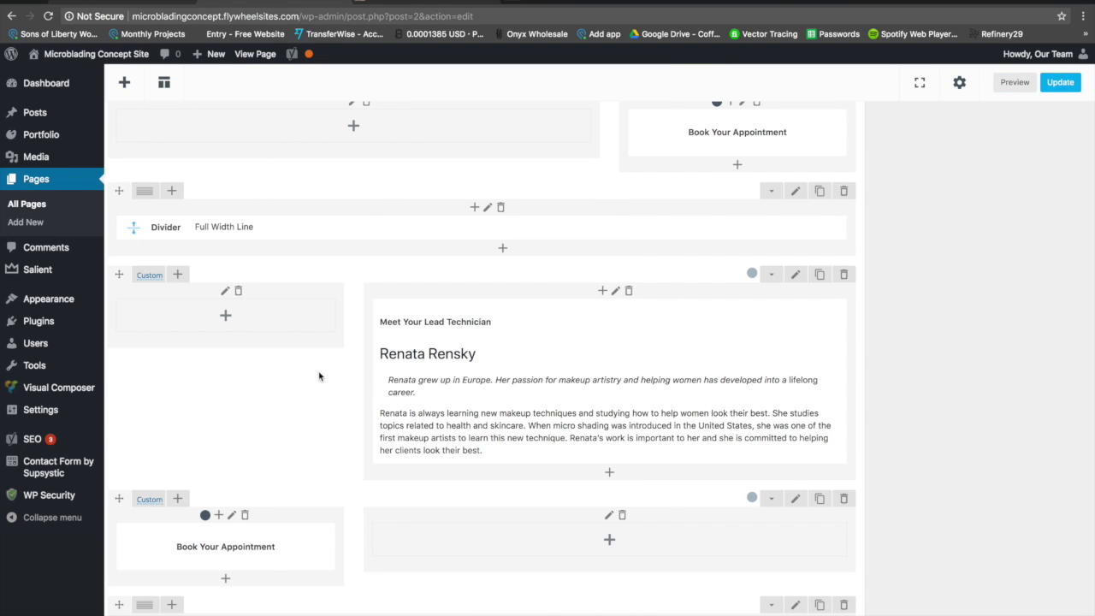
click(225, 319)
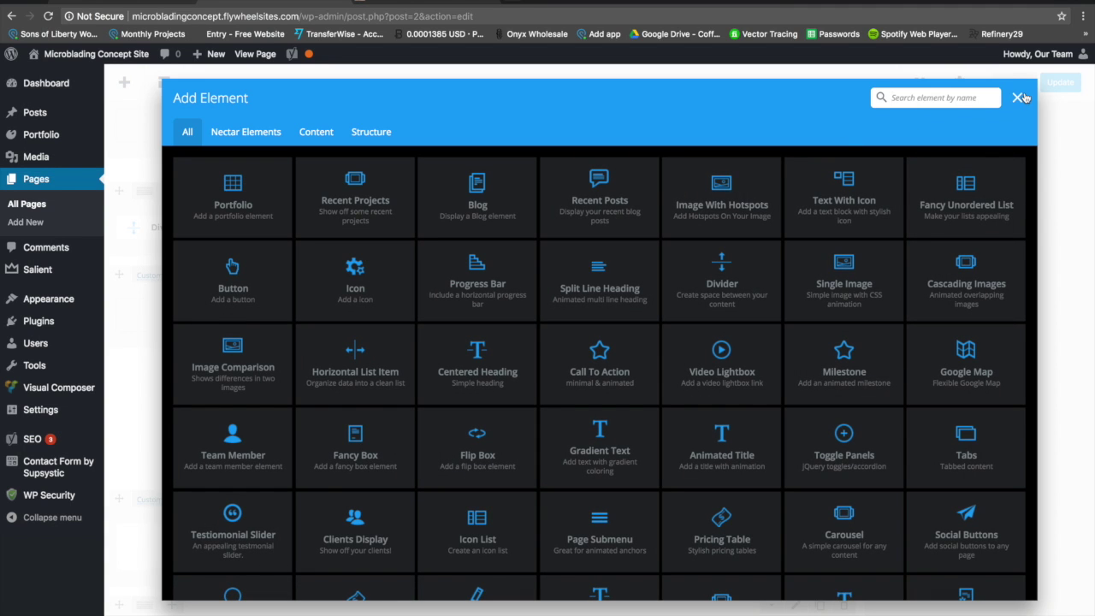
click(1020, 97)
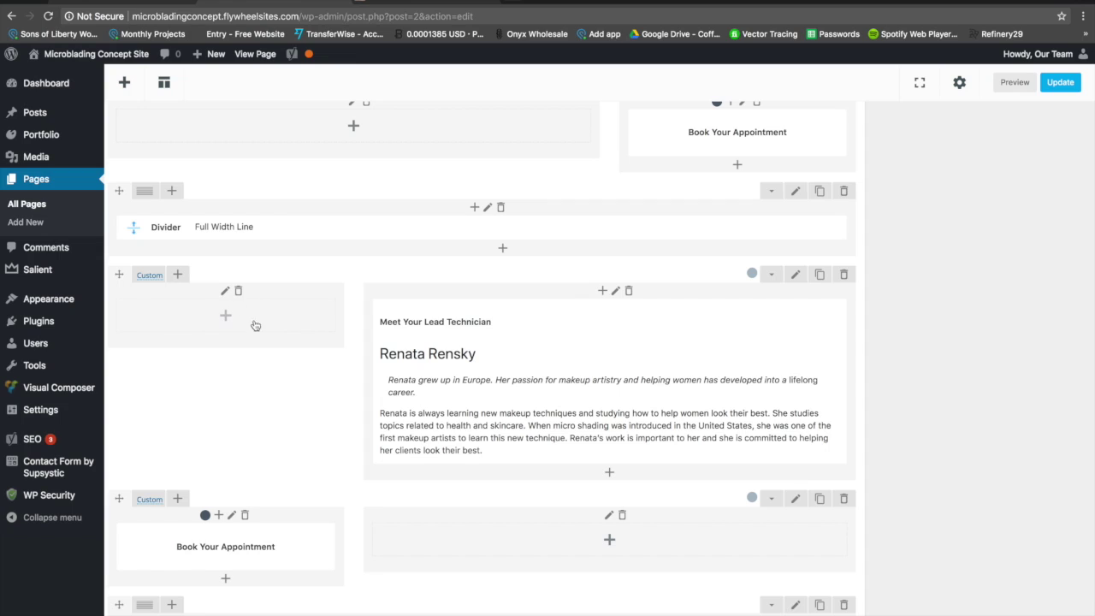
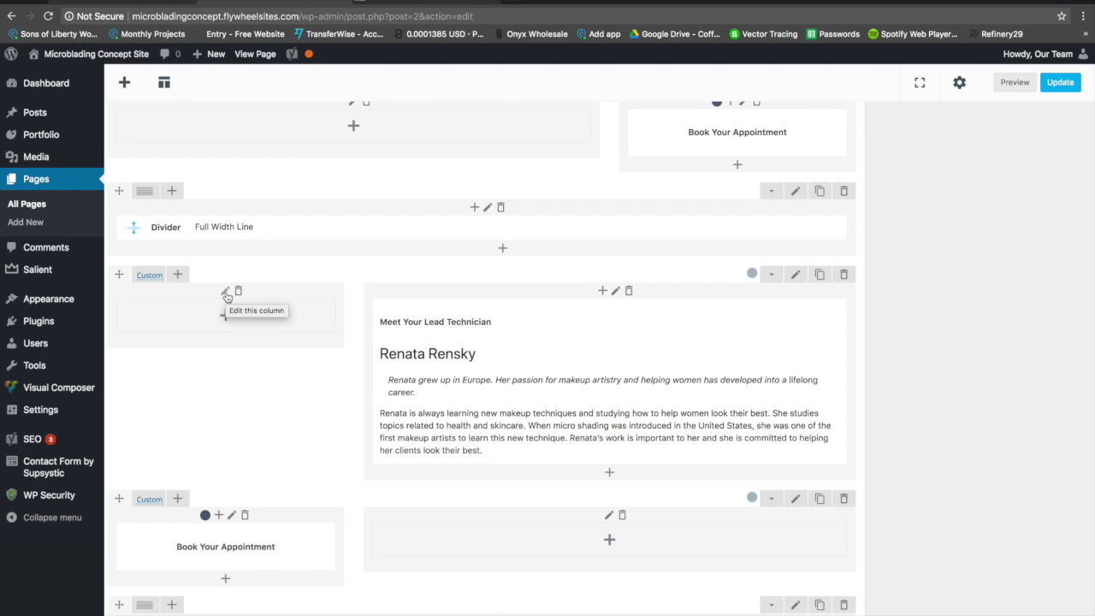
Step: Replace the background image of the empty column beside the second technician text with the "microblading reviews" photo from the media library and save
click(226, 293)
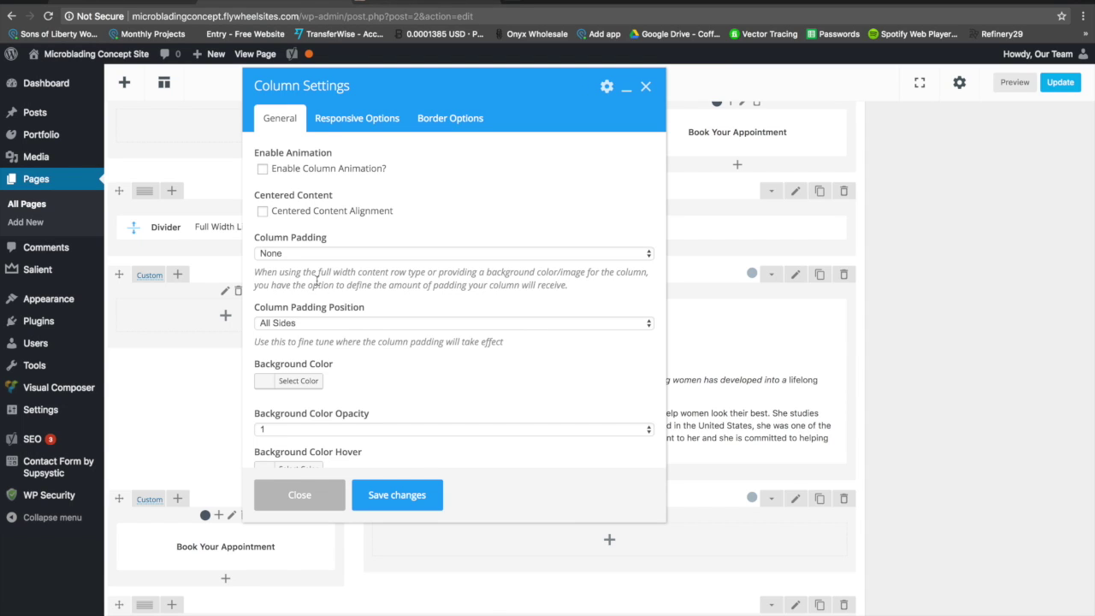
scroll(317, 281, down, 3)
scroll(291, 338, down, 5)
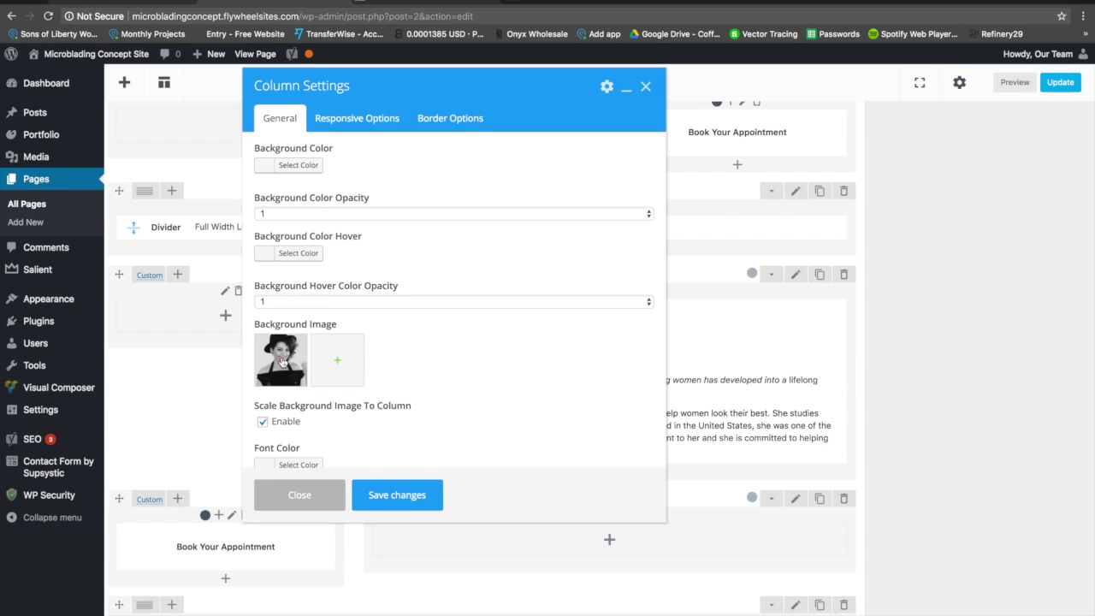
click(282, 362)
click(283, 362)
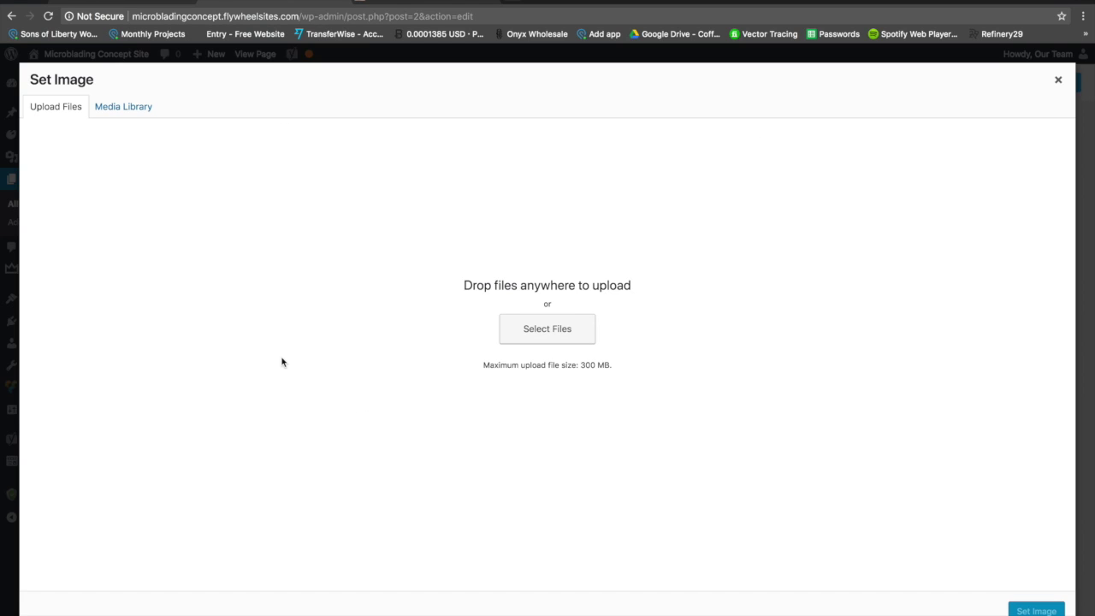
click(147, 109)
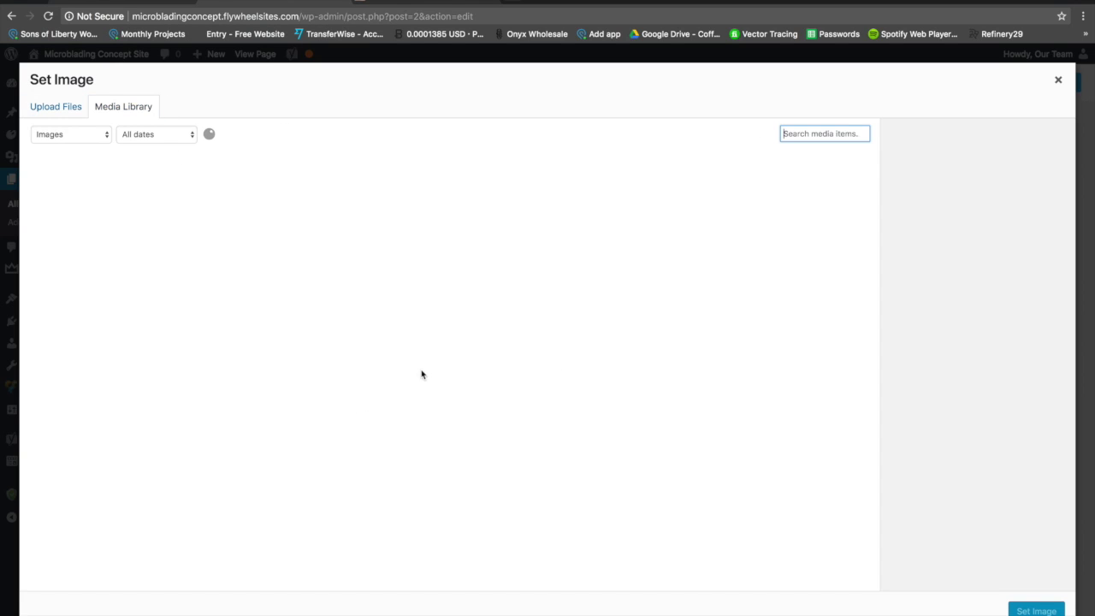
scroll(510, 294, down, 5)
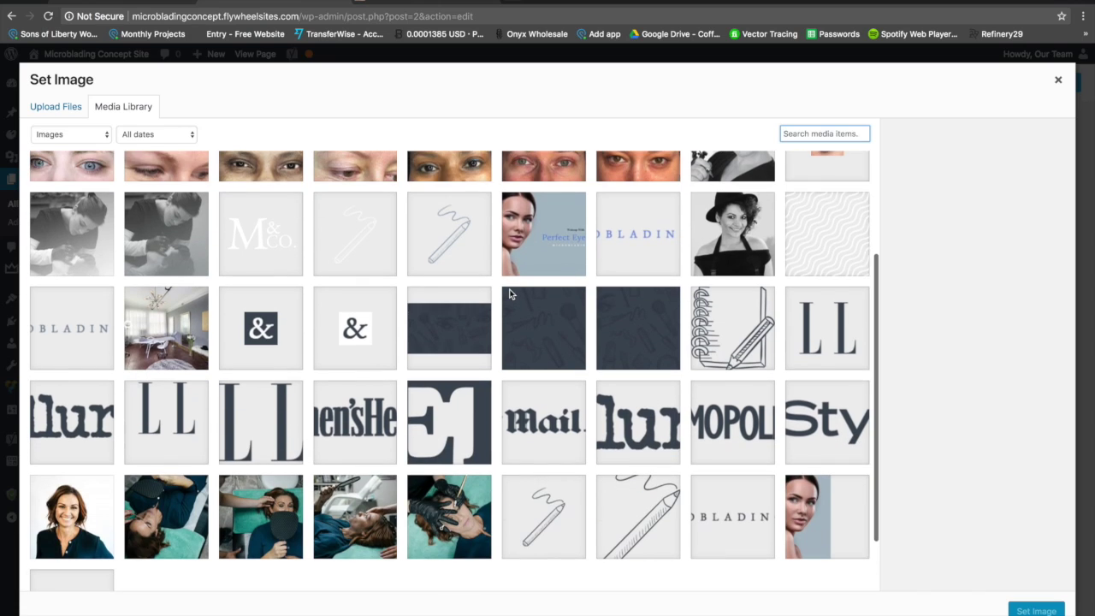
scroll(510, 295, up, 1)
click(283, 507)
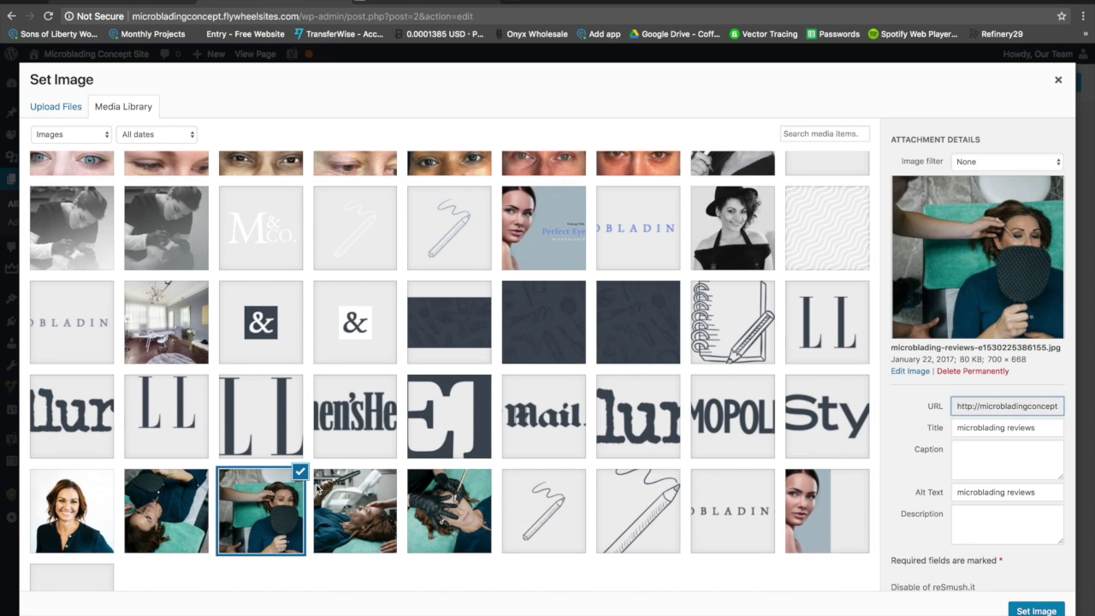
click(1045, 609)
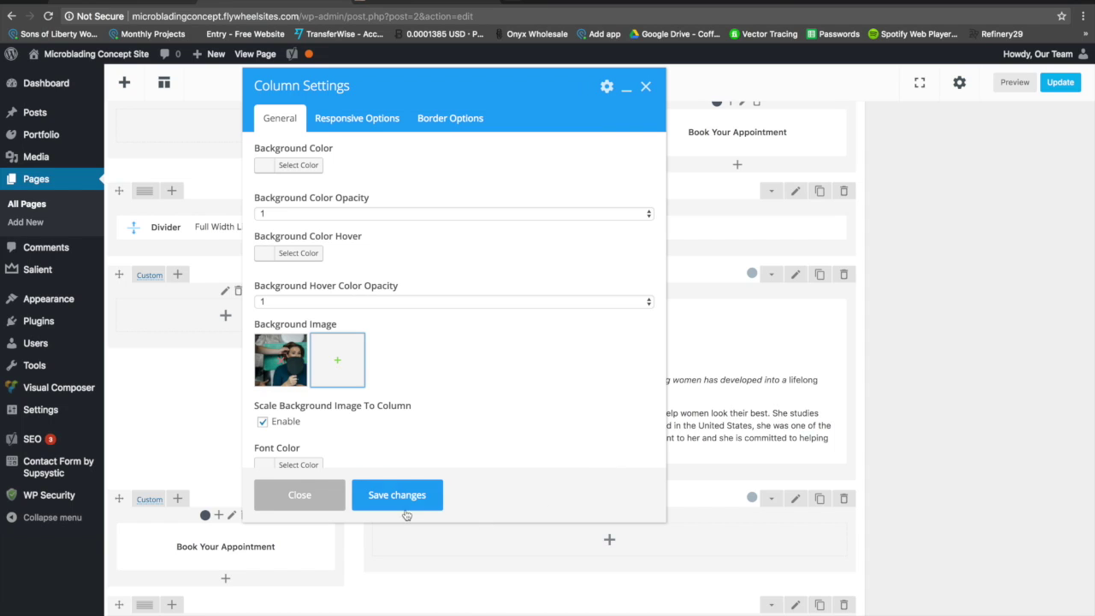
click(398, 495)
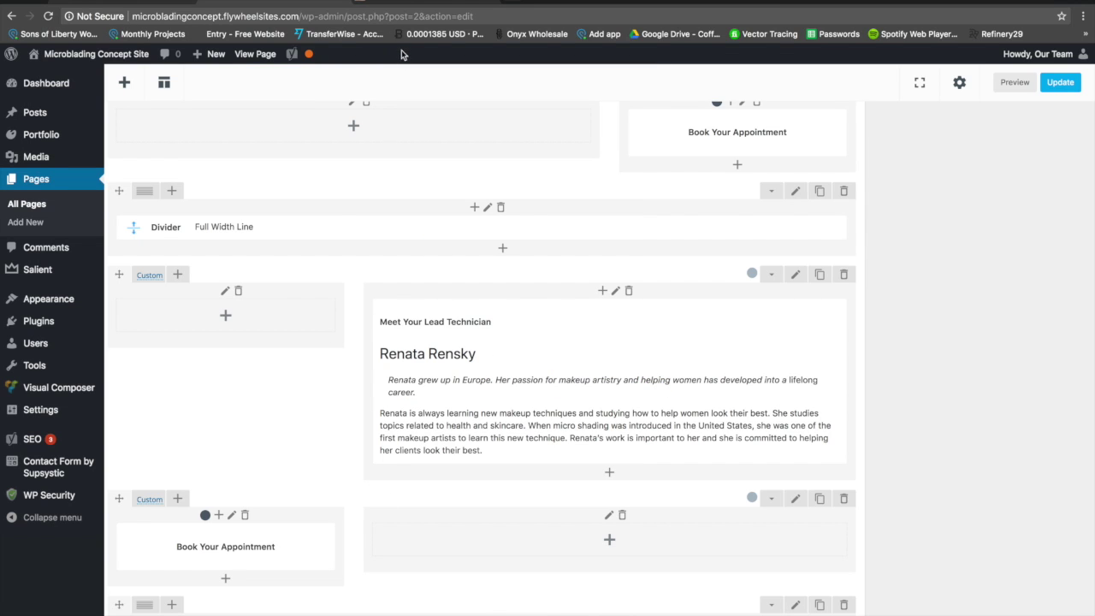
Step: Check the technician section in the already open preview, and look over the price, visit and gallery rows in the editor
click(391, 9)
scroll(304, 239, down, 5)
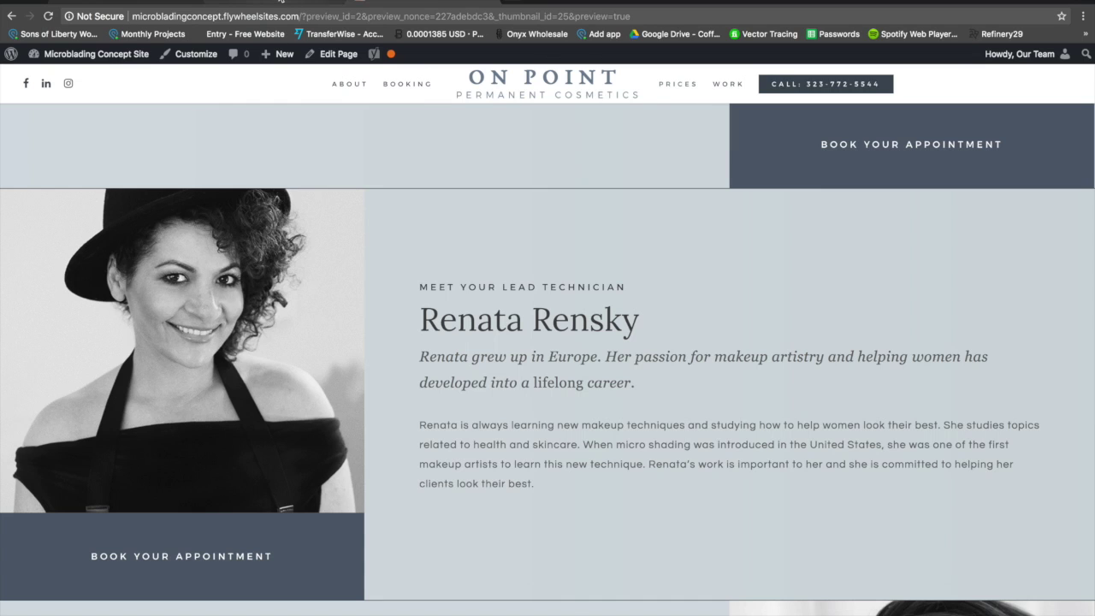
click(281, 3)
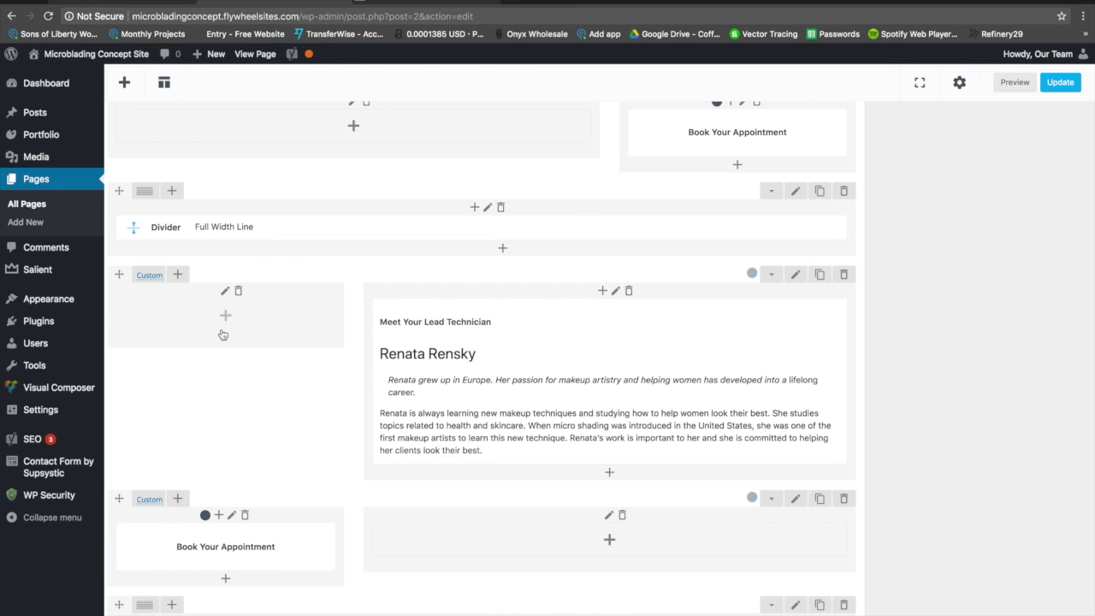
scroll(298, 325, up, 10)
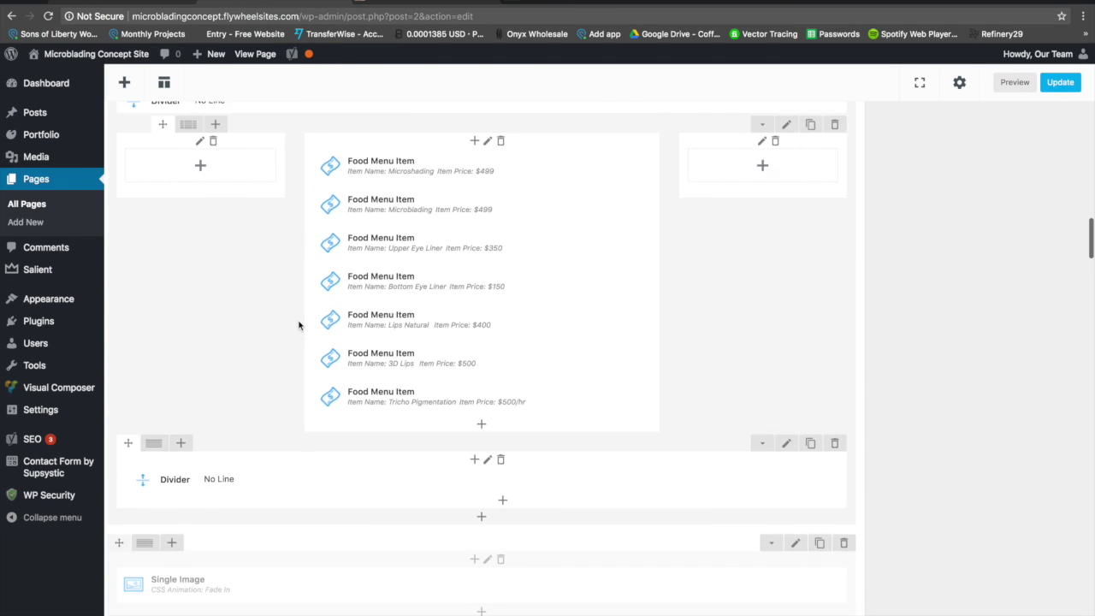
scroll(299, 325, up, 10)
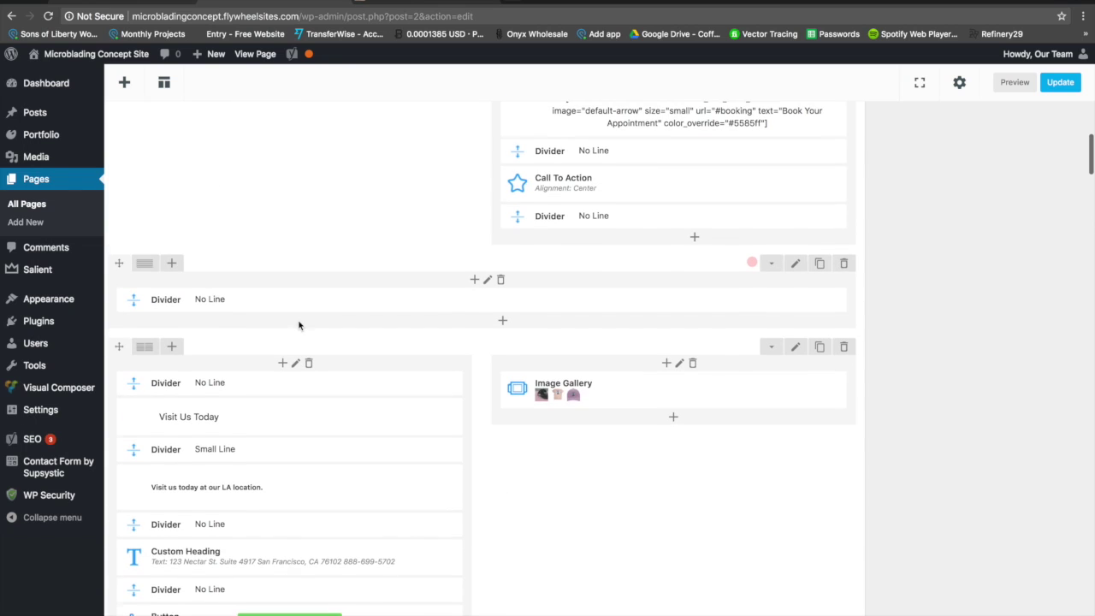
mouse_move(573, 398)
scroll(574, 398, down, 20)
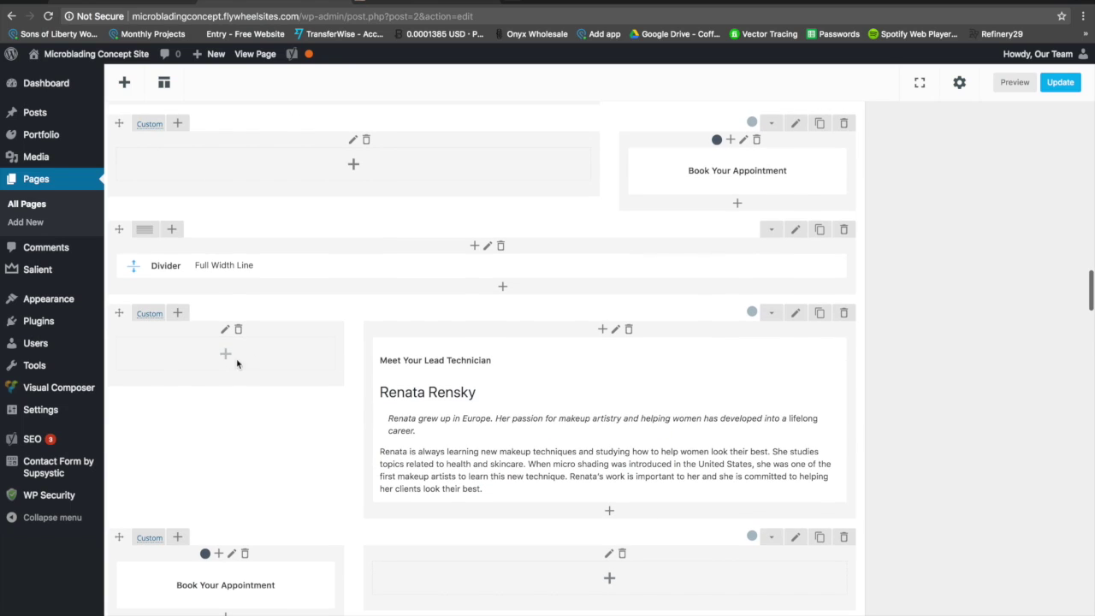
Step: Reopen the technician image column's settings, check its background image and save them
click(225, 331)
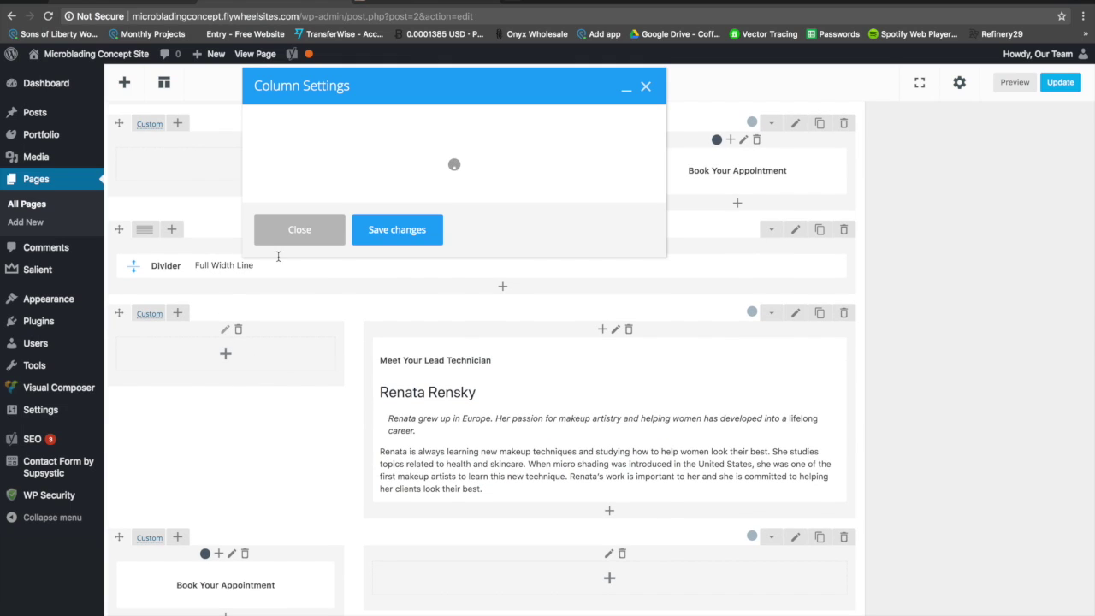
scroll(382, 316, down, 3)
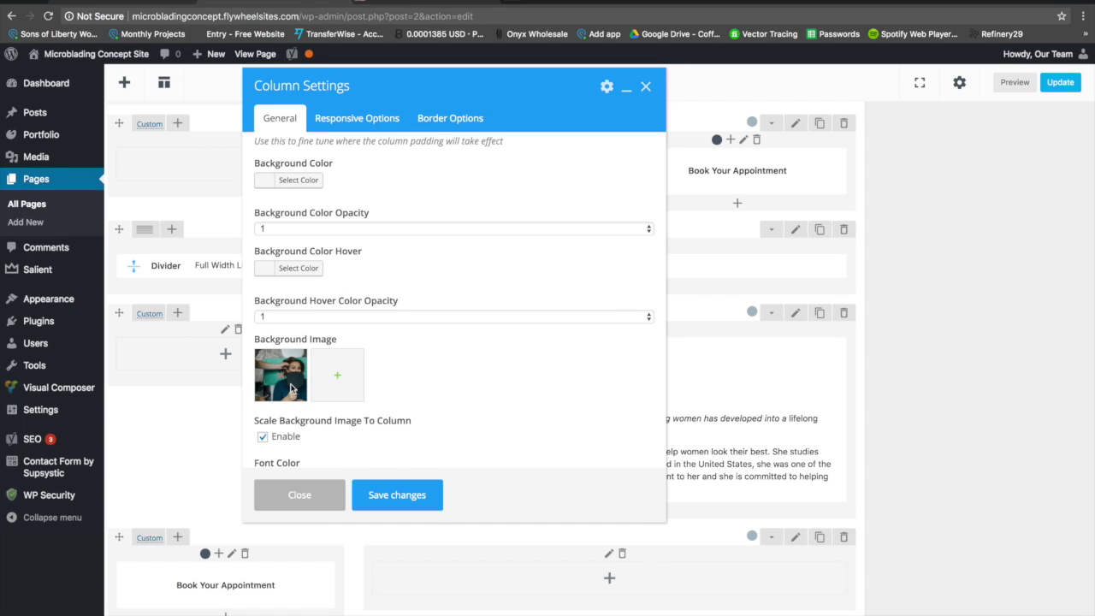
click(378, 497)
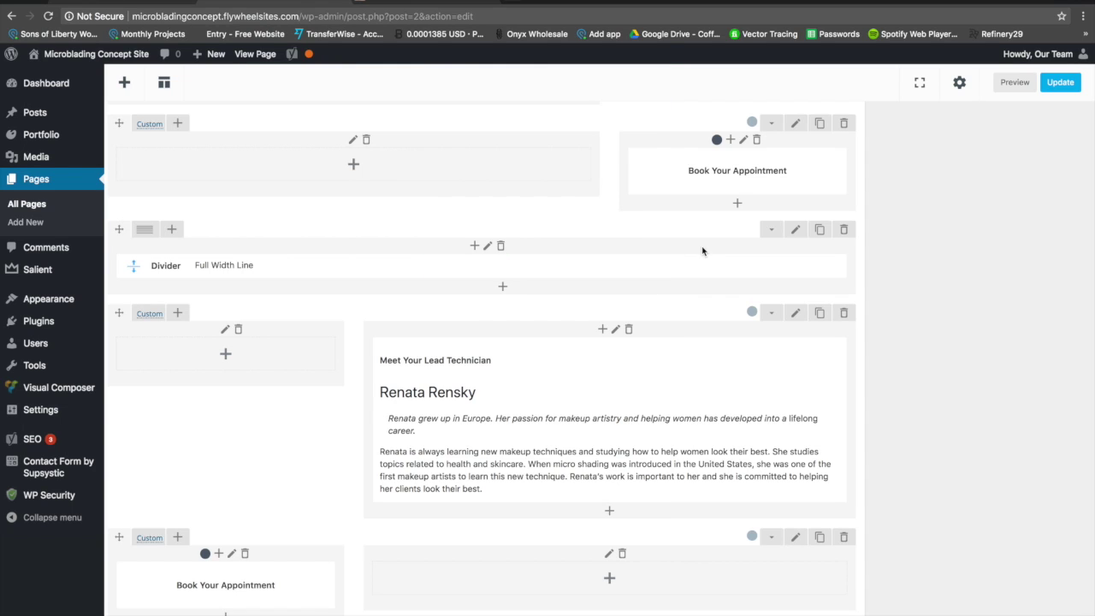
Step: Preview the page and check the new photo in the second technician section and the sections below it
click(1010, 82)
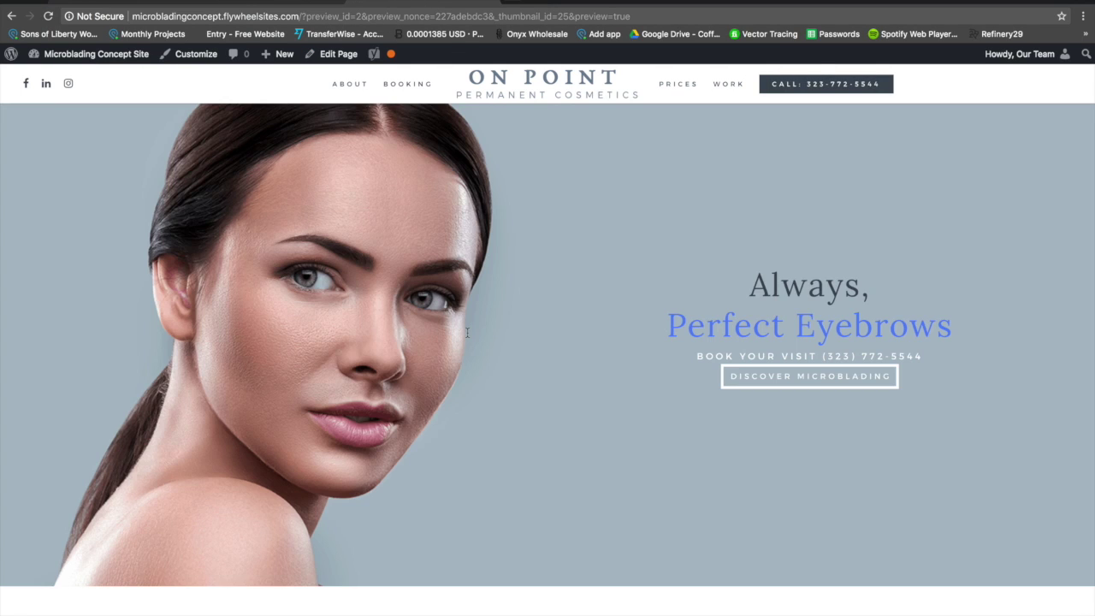
scroll(467, 333, down, 15)
scroll(468, 332, down, 15)
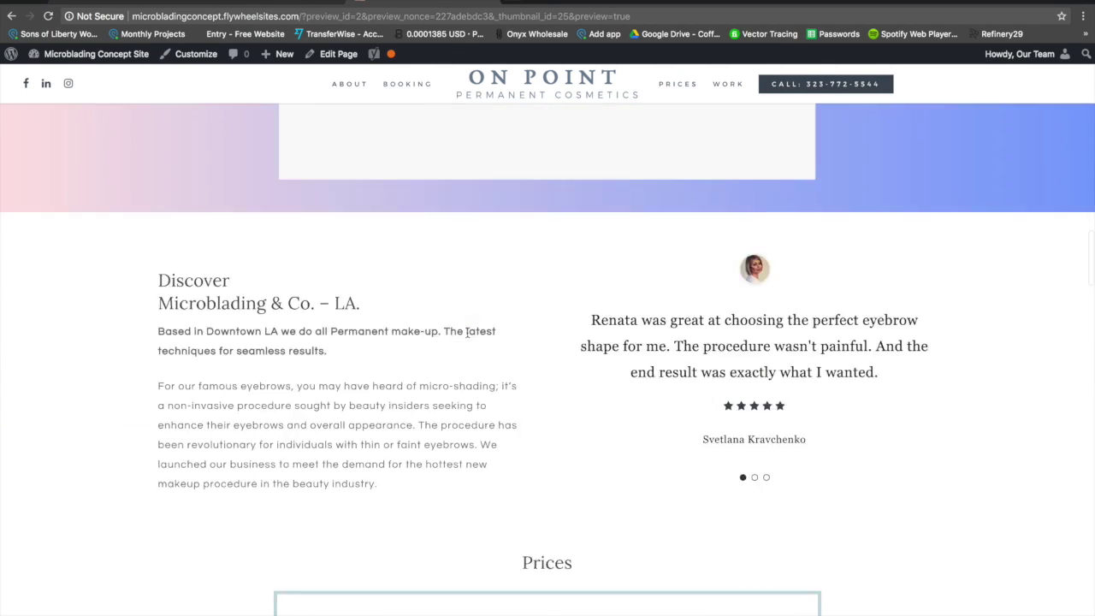
scroll(467, 332, down, 4)
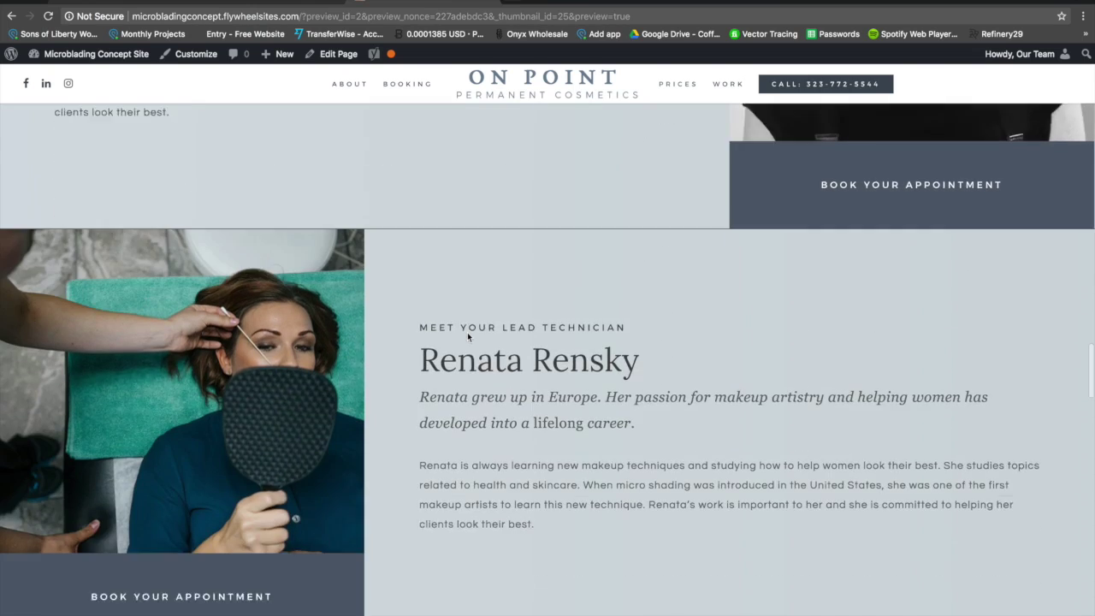
scroll(184, 332, down, 20)
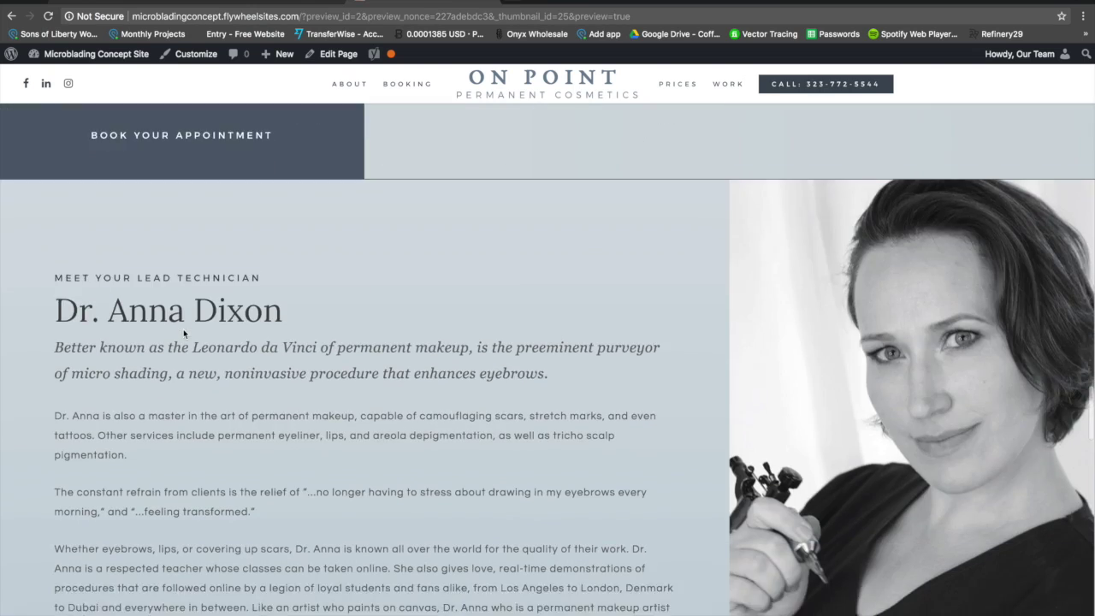
scroll(185, 329, up, 6)
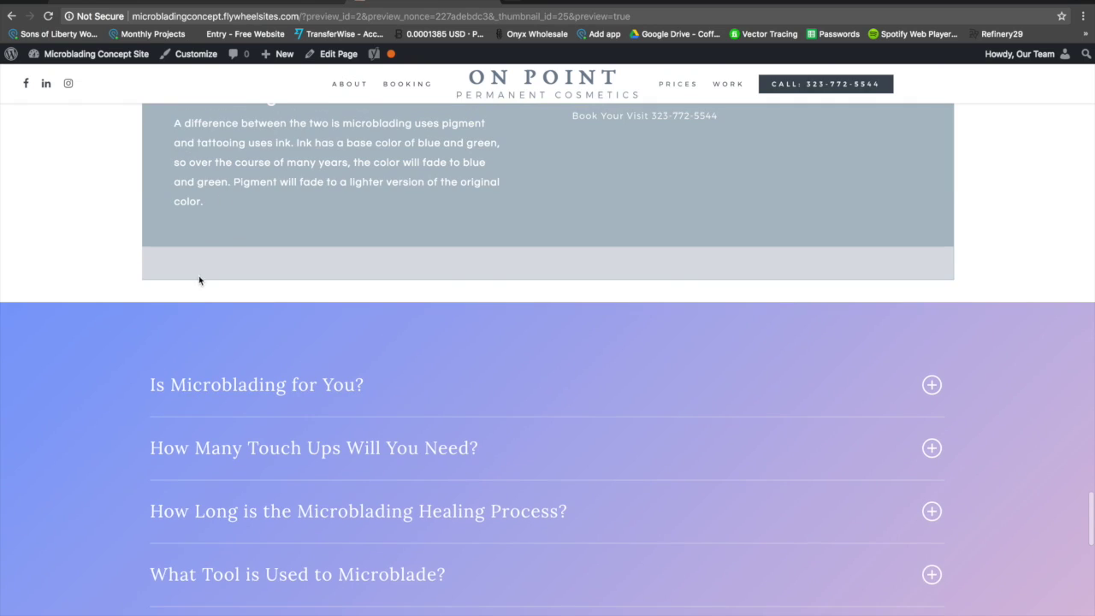
Step: Expand the FAQ toggle "What are the Dangers of Microblading?" in the editor and inspect its text block and section settings without changing them
click(245, 6)
scroll(329, 290, down, 15)
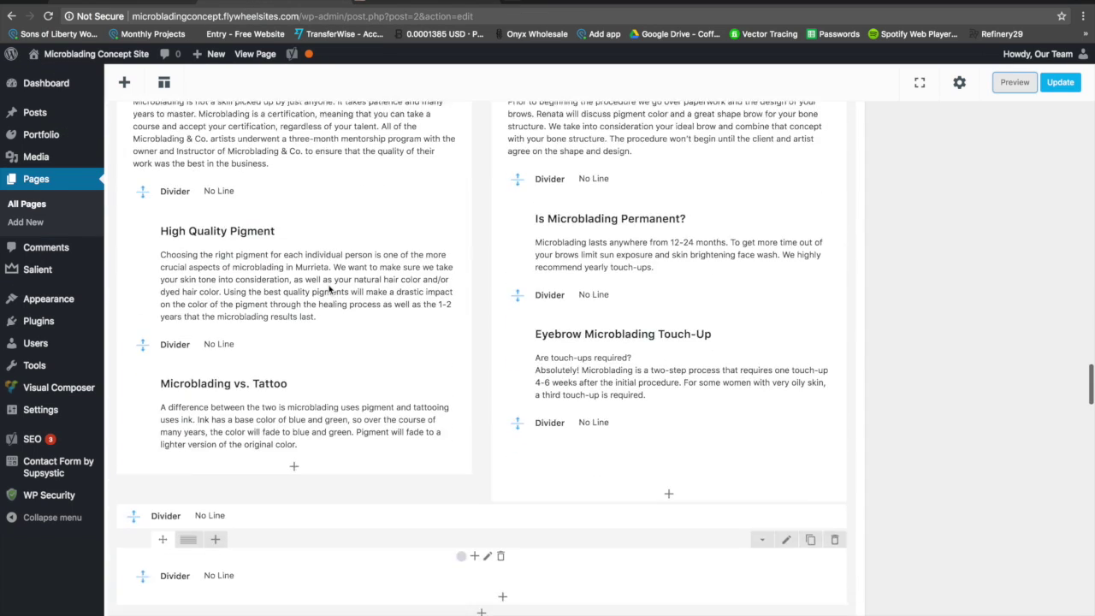
scroll(351, 308, down, 4)
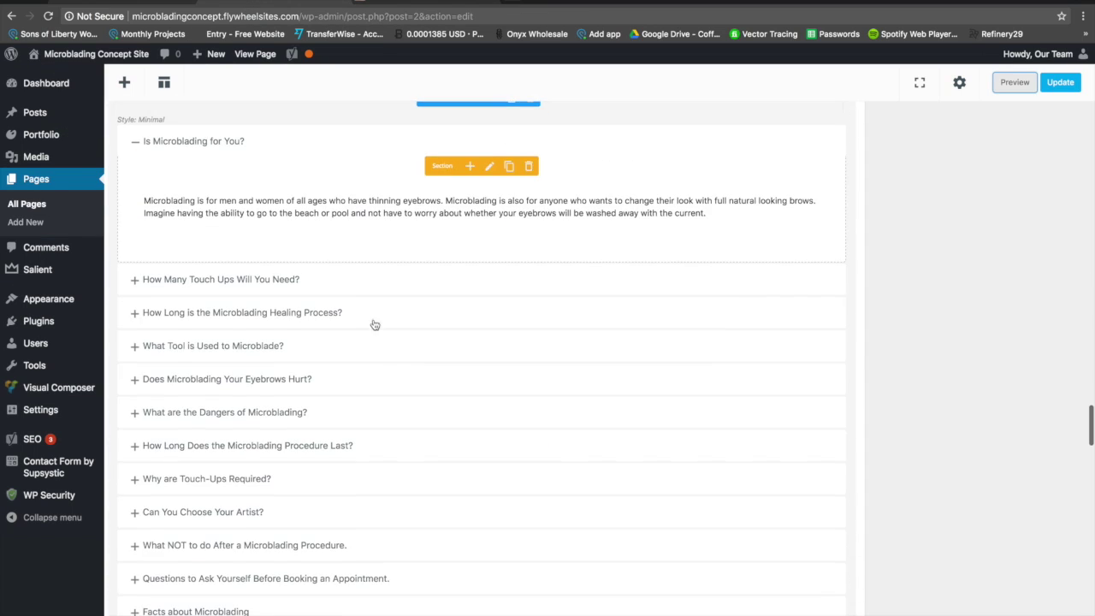
click(175, 346)
click(318, 382)
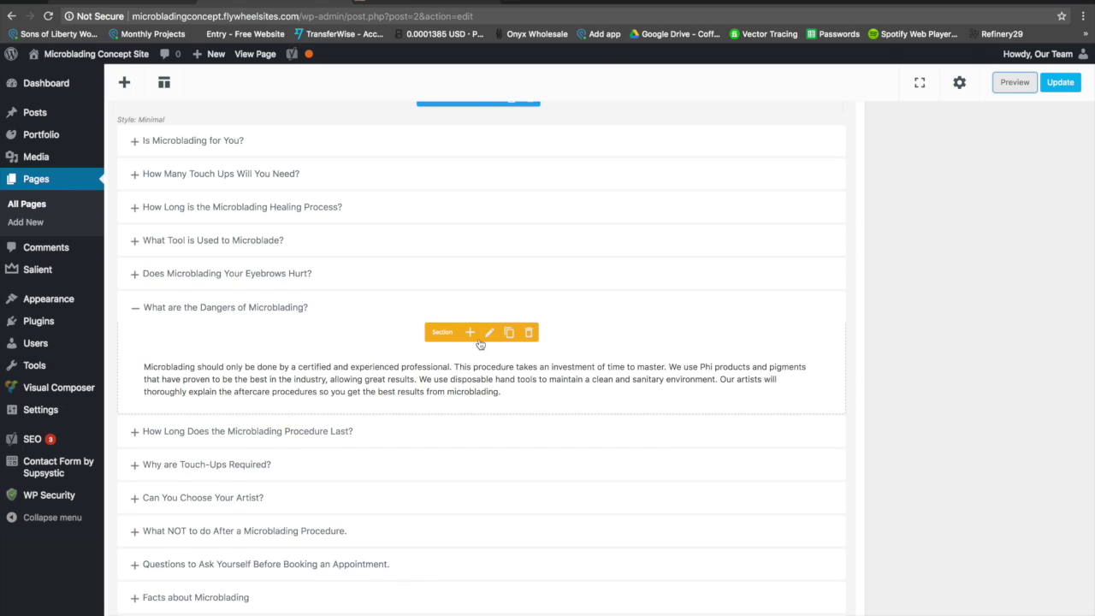
mouse_move(490, 382)
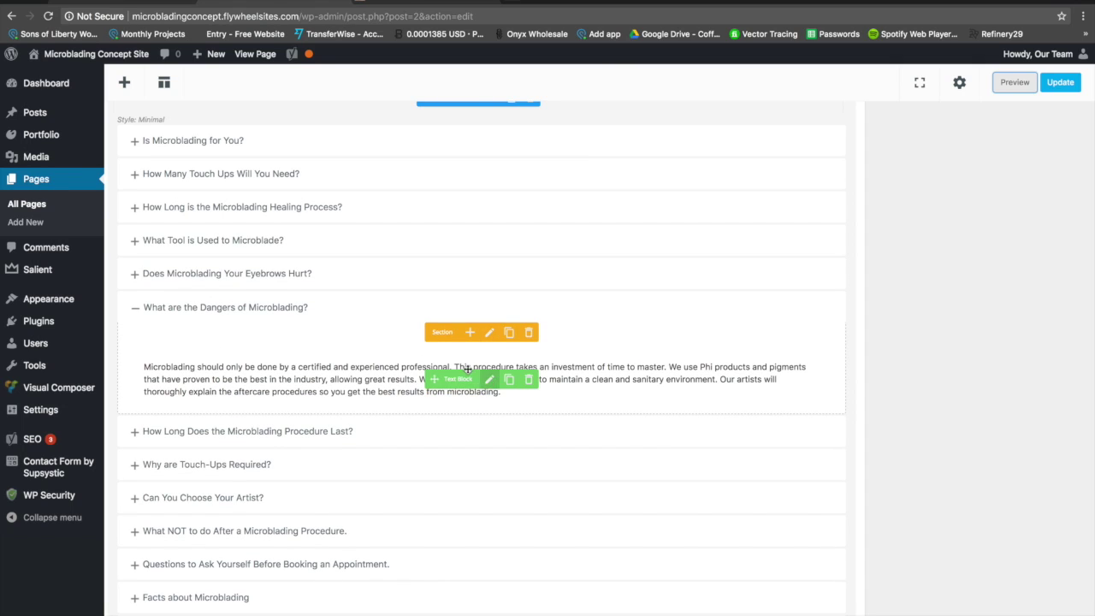
click(490, 381)
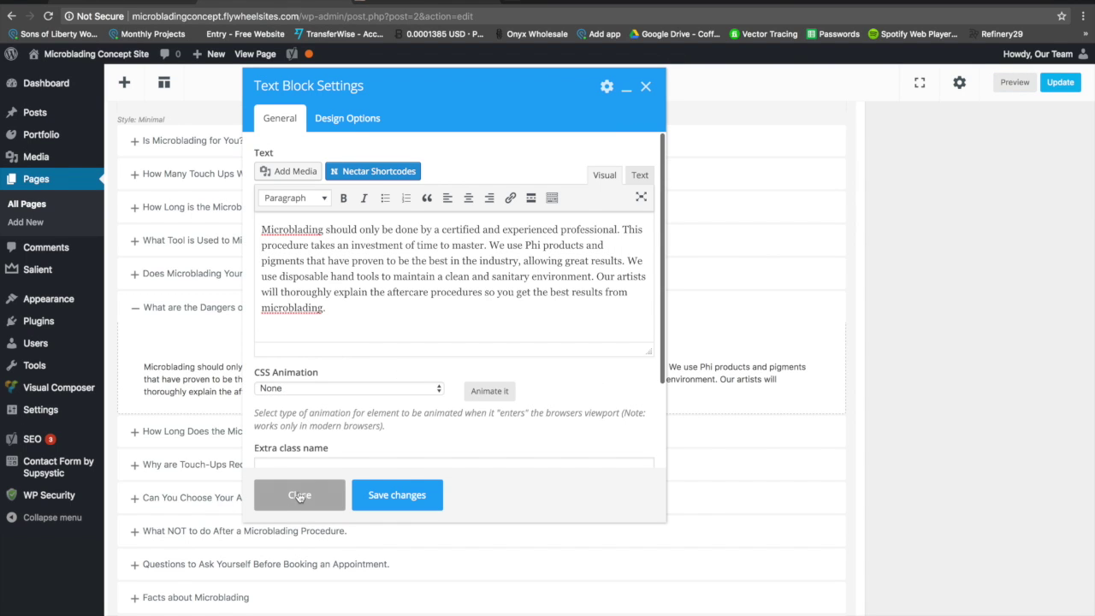
key(Escape)
click(489, 332)
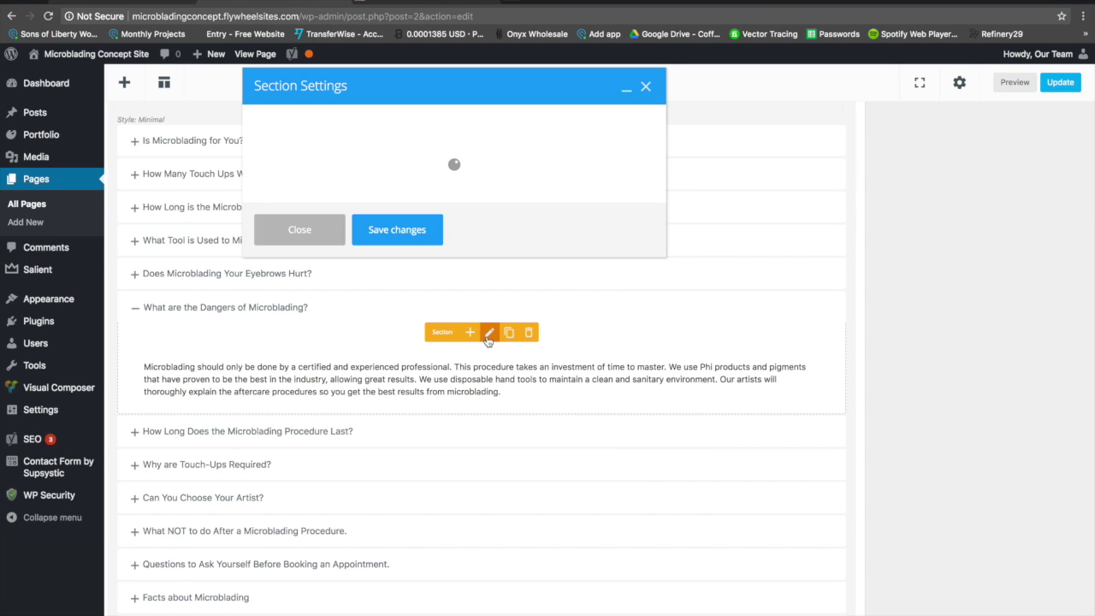
click(300, 272)
Step: Update the homepage and preview its changes
scroll(303, 281, up, 10)
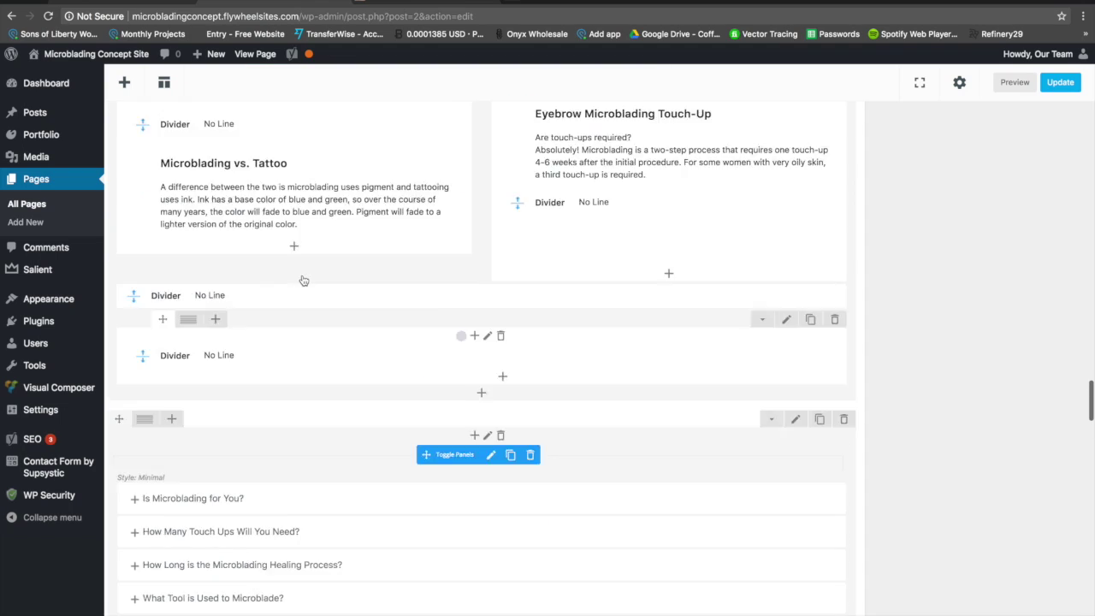
scroll(303, 280, up, 10)
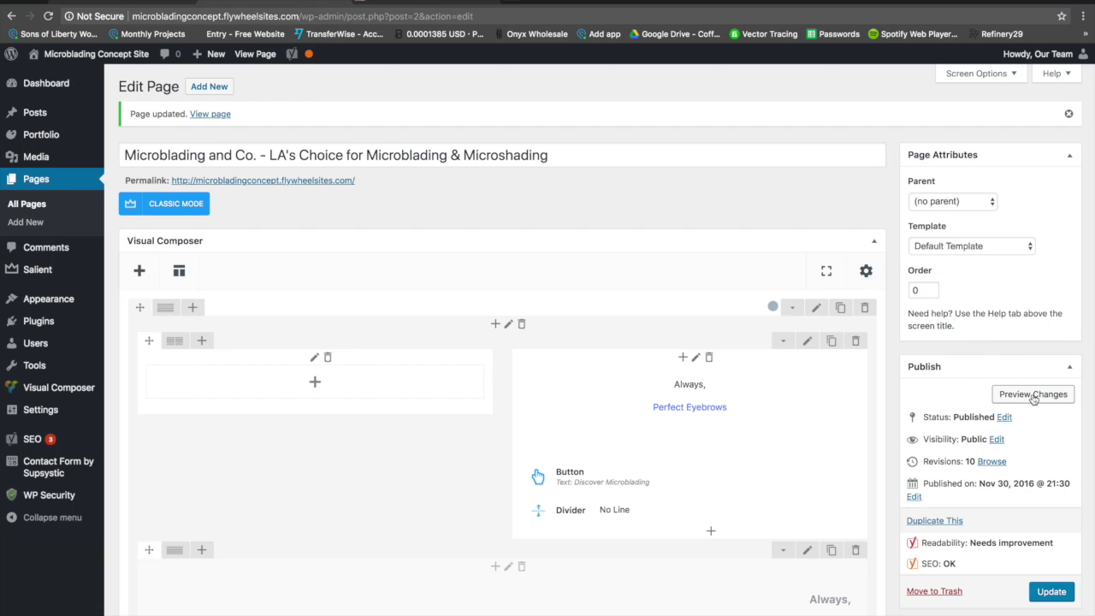
scroll(1027, 428, down, 3)
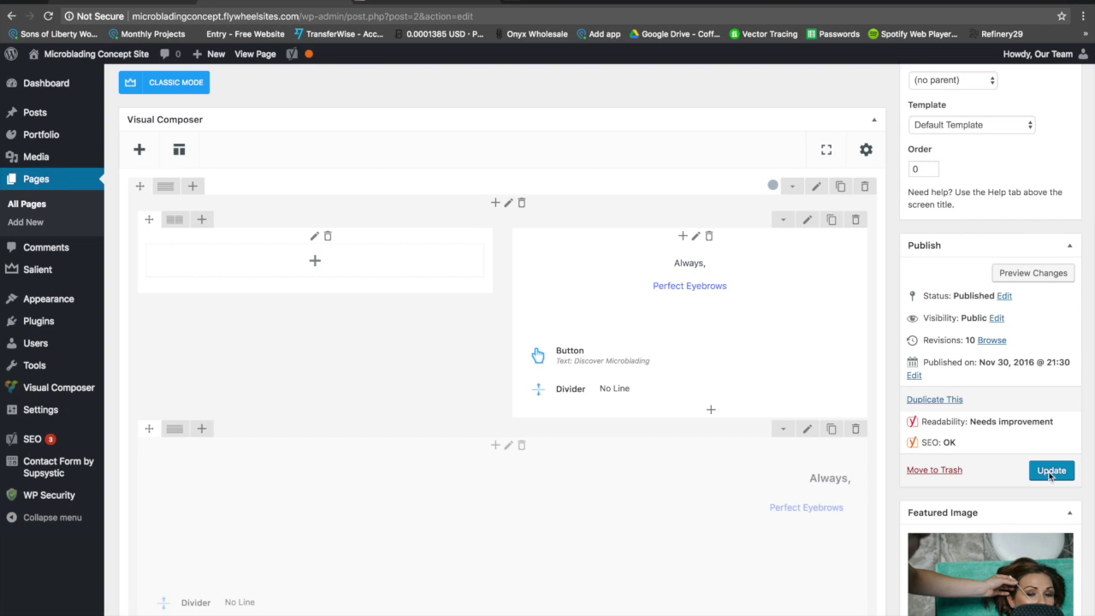
click(1051, 477)
click(1036, 276)
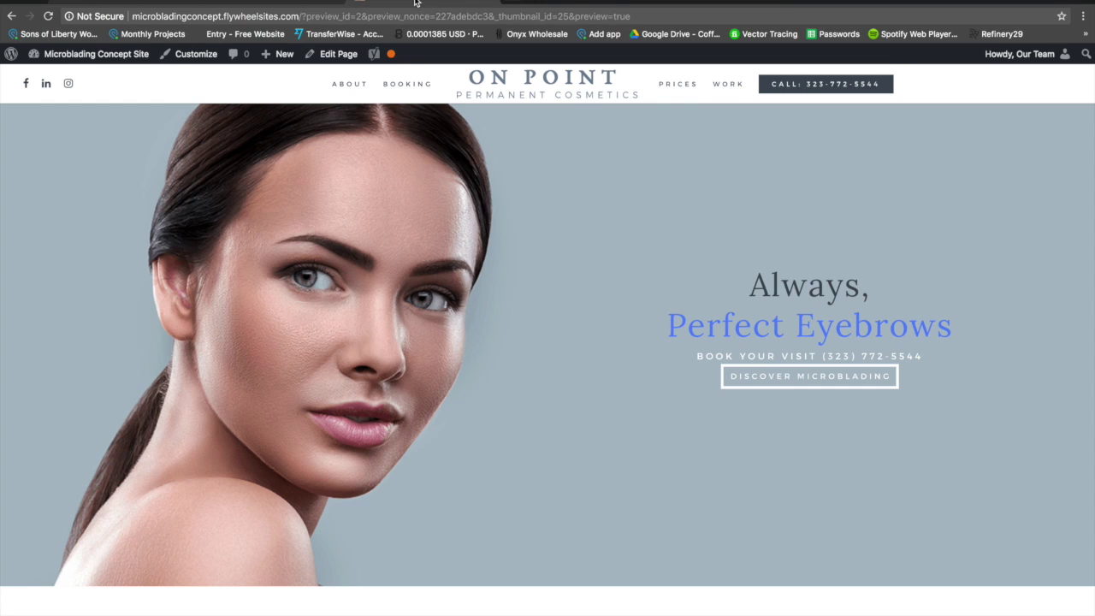
scroll(460, 462, down, 10)
click(274, 4)
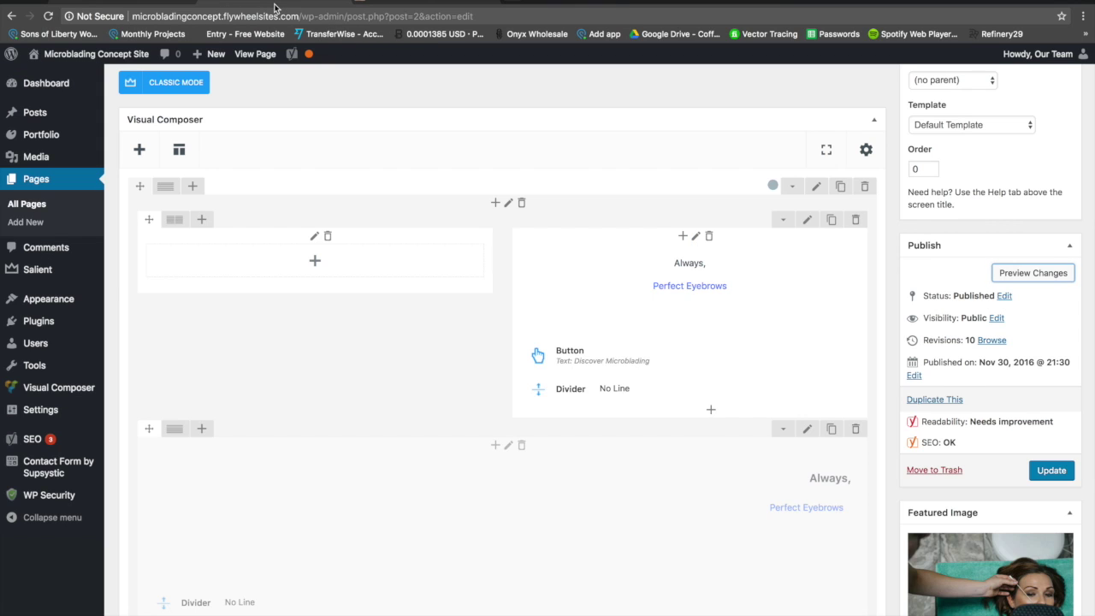
Step: Leave the page editor for the live homepage and check its visit and booking sections
click(75, 52)
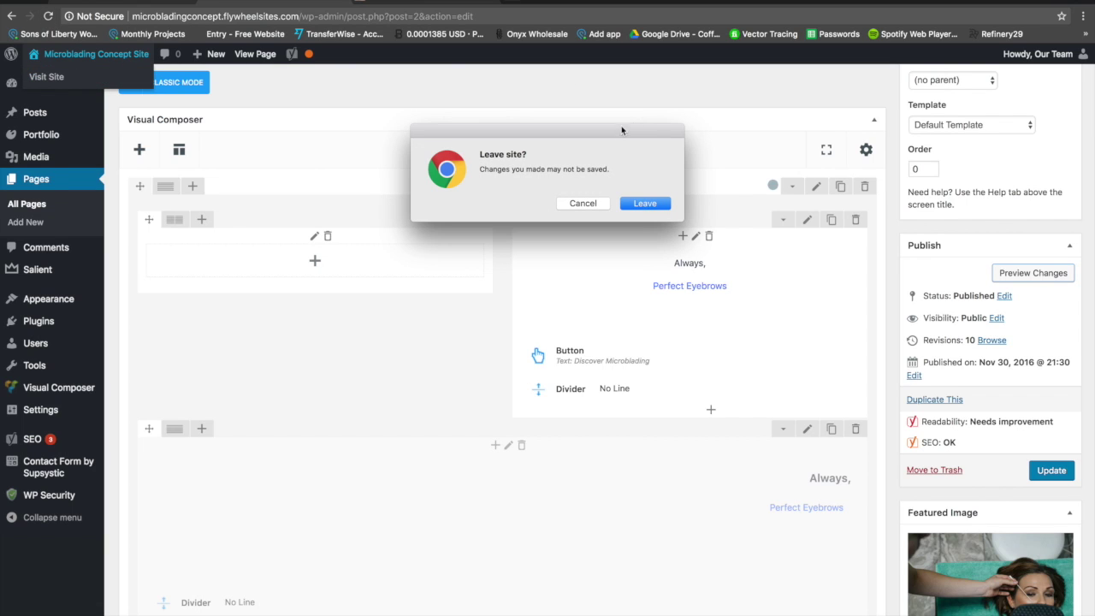
click(636, 205)
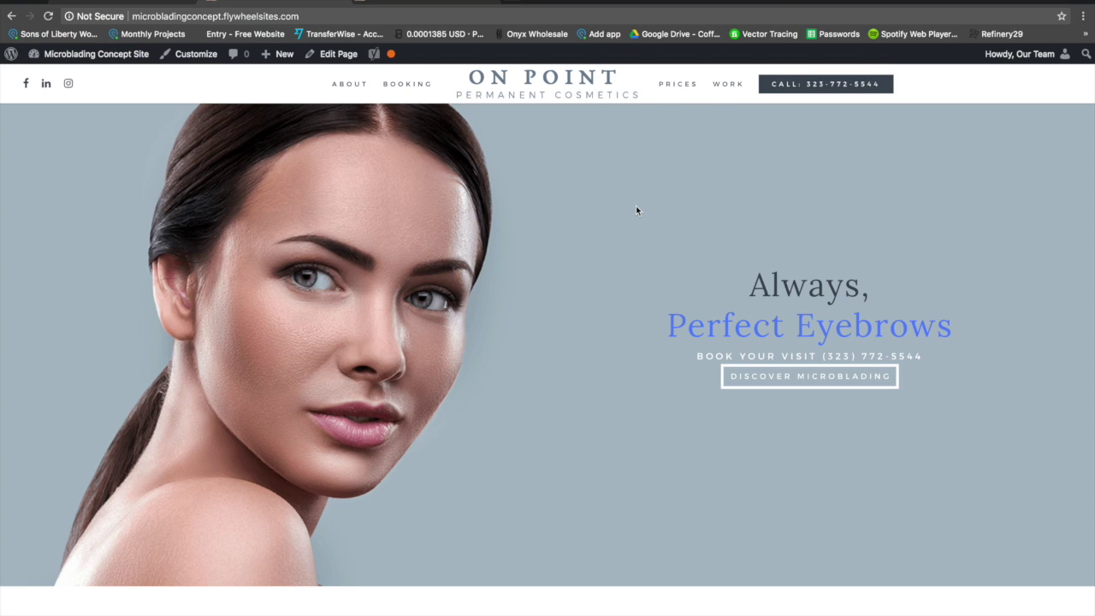
scroll(636, 211, down, 15)
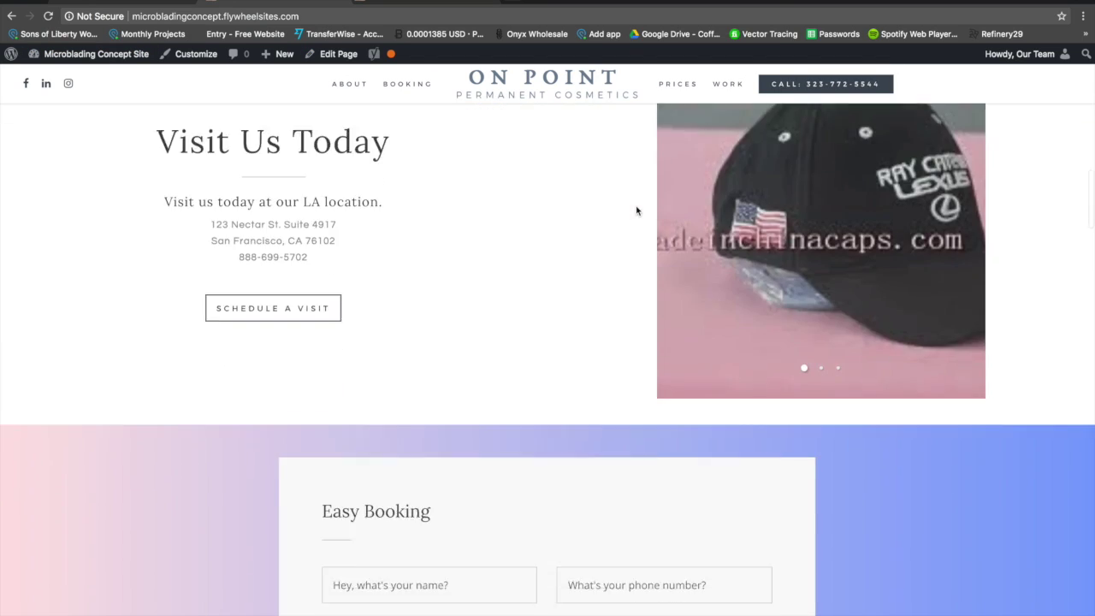
Step: Review the technician, microblading information and FAQ sections on the live homepage, ending back at the hero section
scroll(636, 210, down, 10)
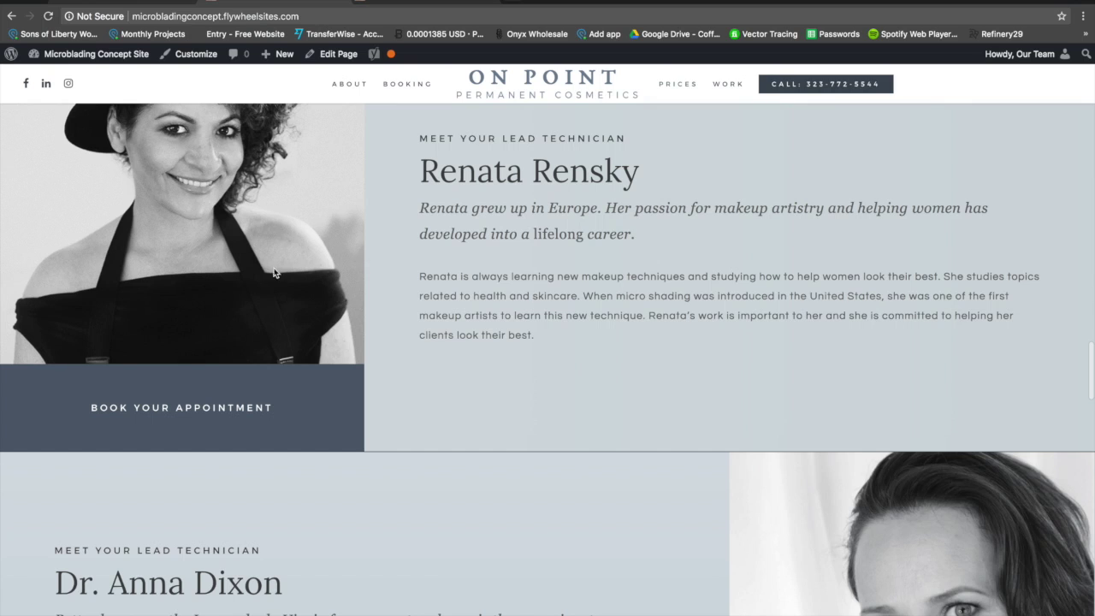
scroll(293, 214, down, 5)
scroll(294, 214, up, 4)
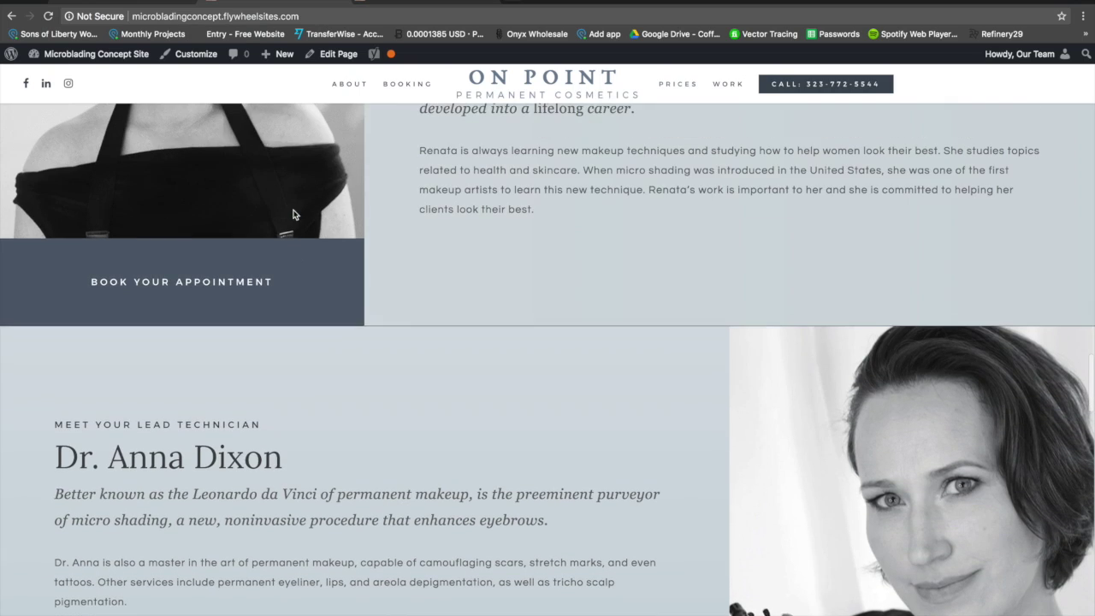
scroll(134, 403, up, 4)
scroll(135, 403, down, 4)
scroll(134, 407, up, 4)
scroll(134, 408, down, 20)
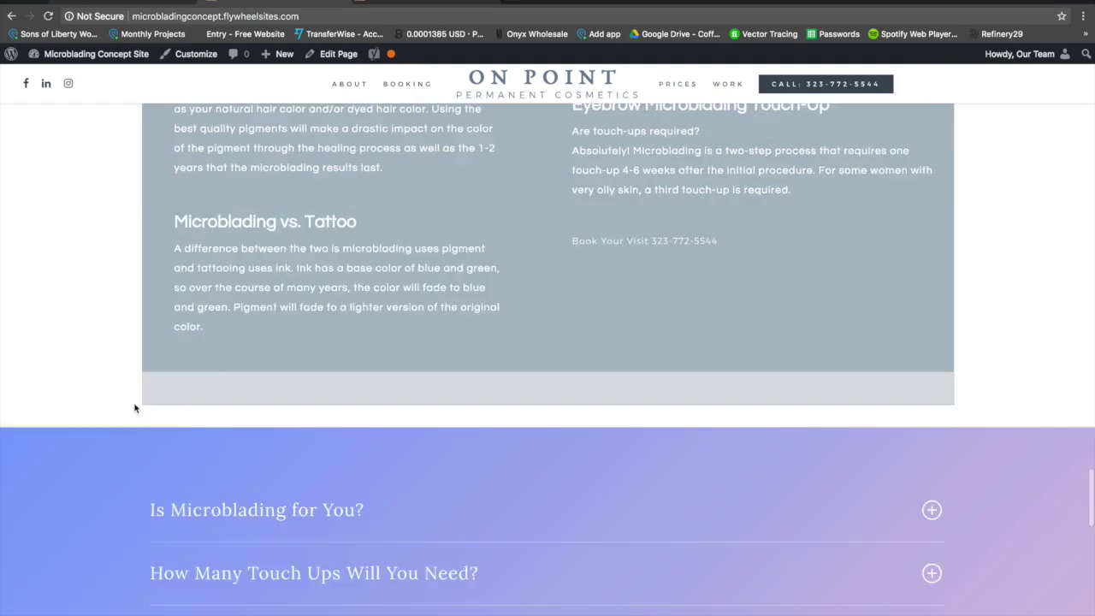
scroll(137, 393, up, 20)
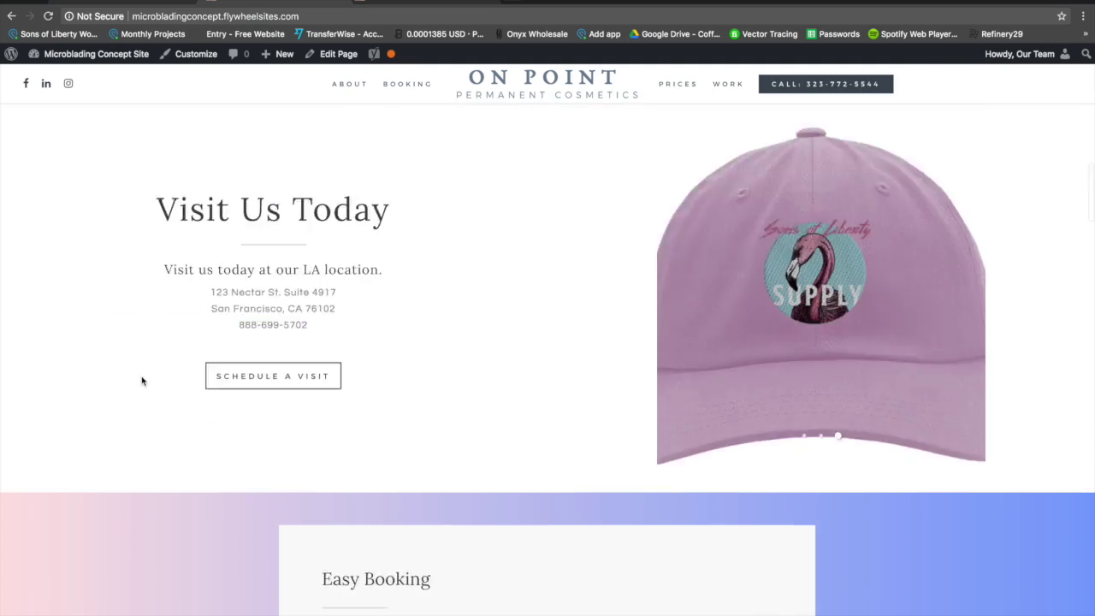
scroll(142, 380, up, 15)
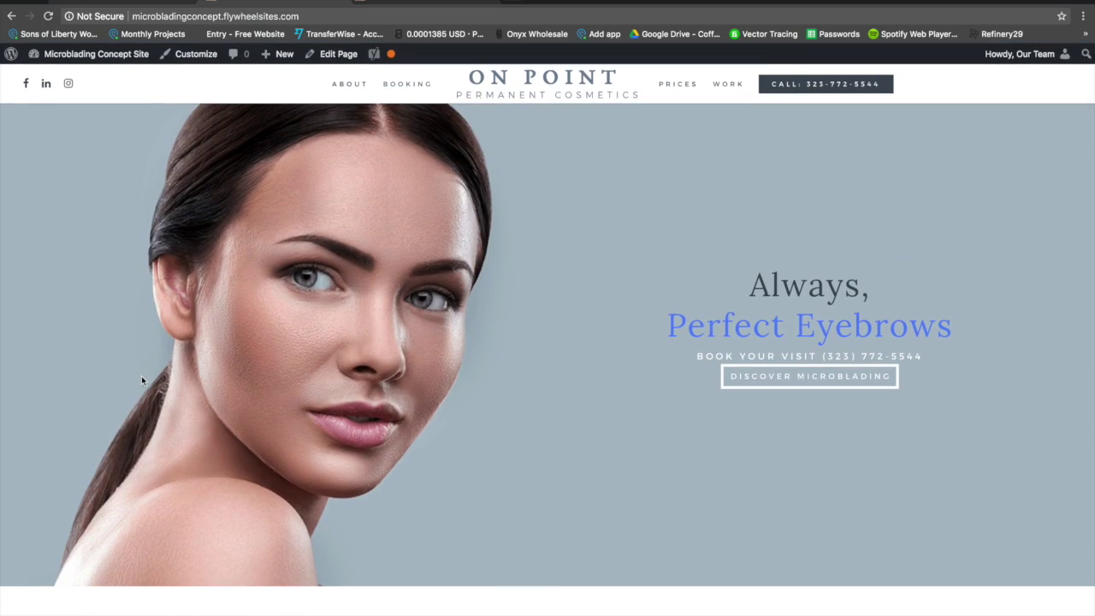